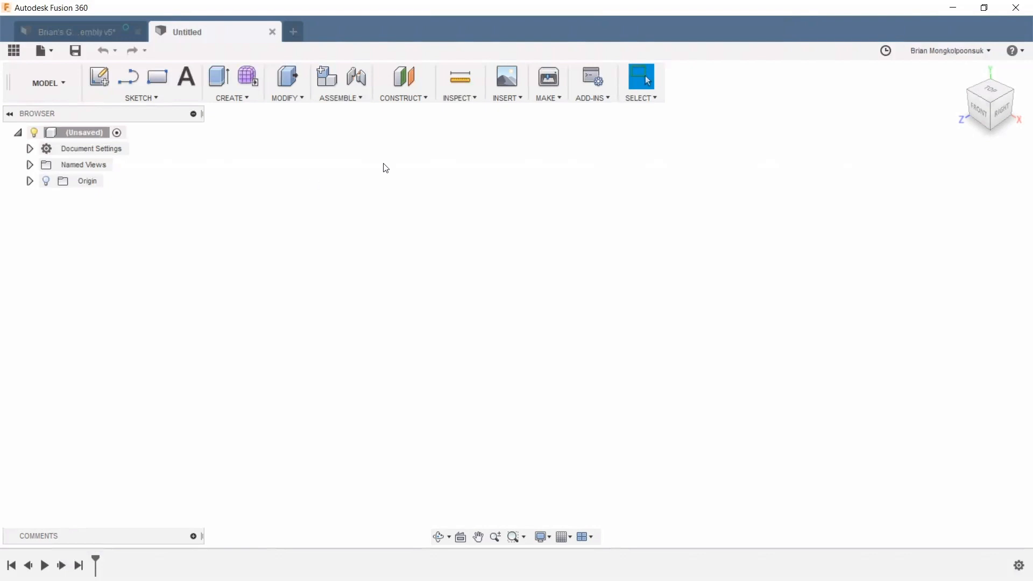
- Save the untitled design in the current project folder under the owner's first name in possessive form followed by "Gym Bottle"
left_click(76, 49)
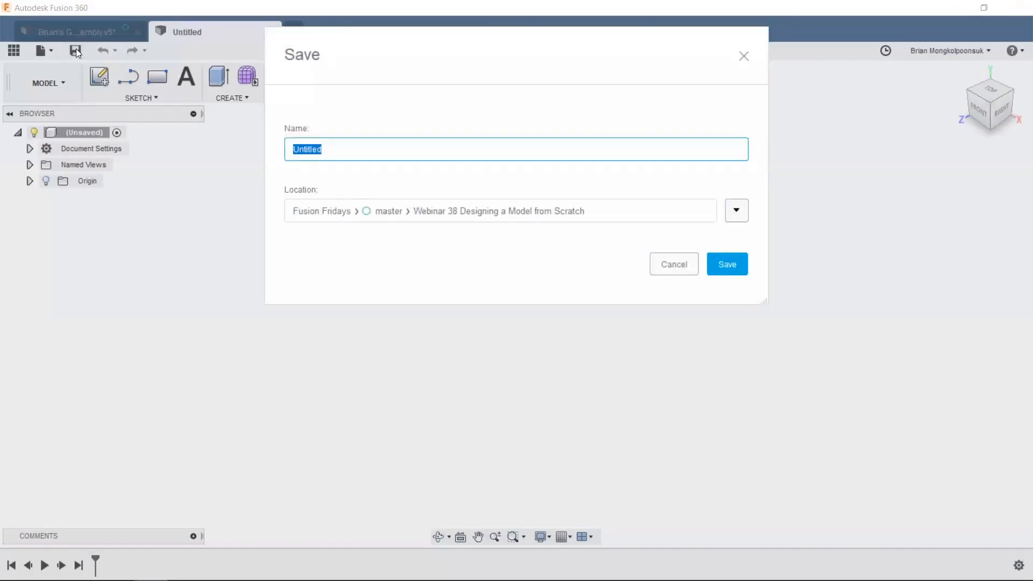
type("Br")
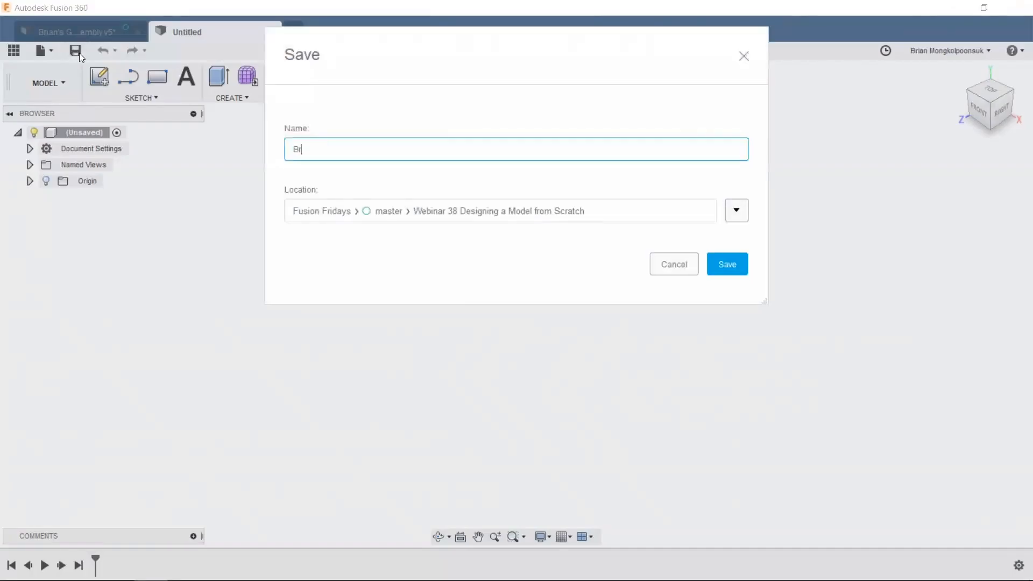
type("ian's Gym Bottle")
left_click(724, 263)
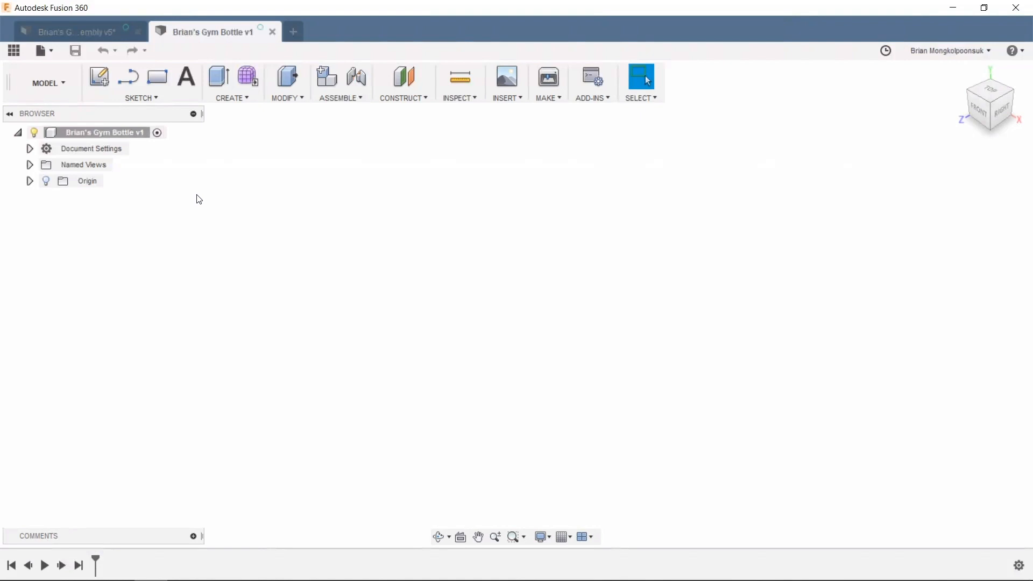
- Create an empty component named "Bottle" under the root design without activating it
left_click(230, 97)
left_click(233, 113)
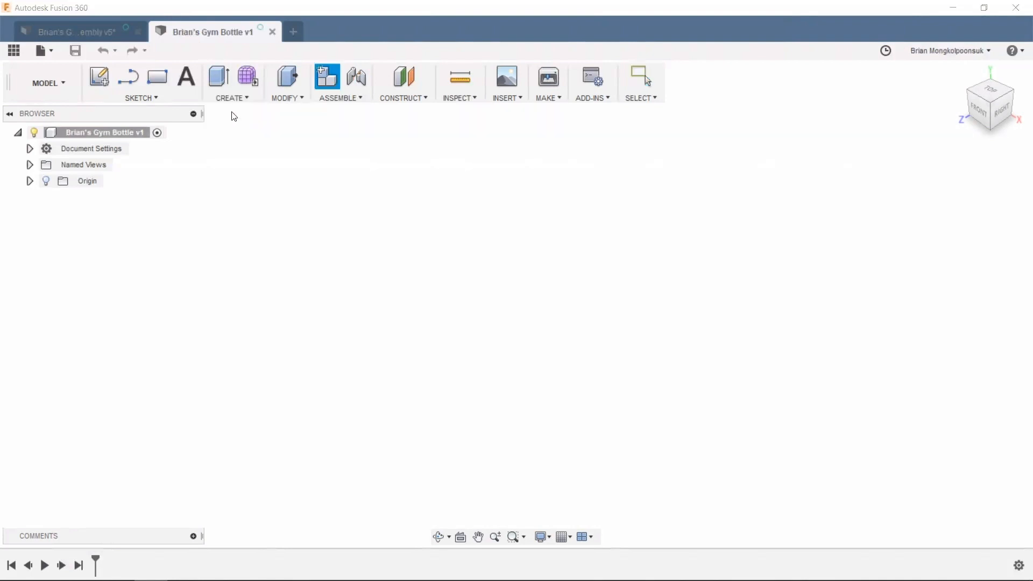
left_click_drag(856, 201, 626, 191)
left_click_drag(716, 247, 641, 247)
type("Bottle")
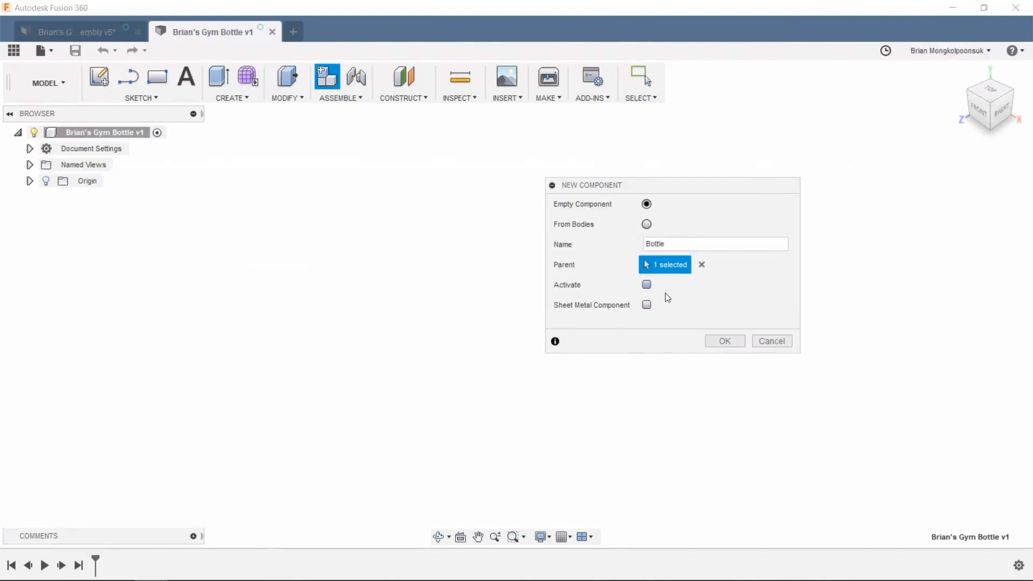
left_click(724, 341)
- Create a second empty component named "Lid" under the root design
left_click(246, 101)
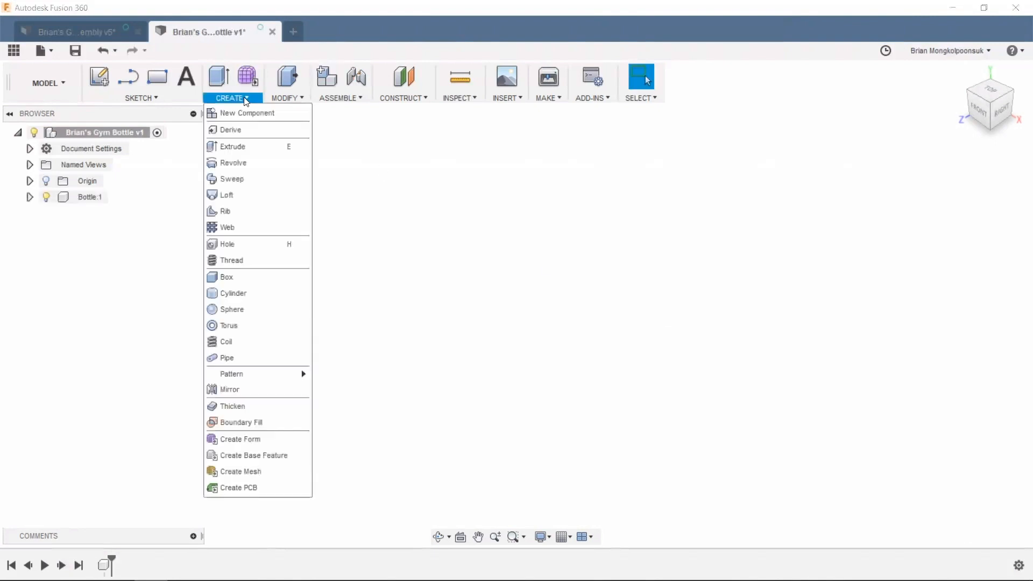
left_click(280, 110)
double_click(689, 243)
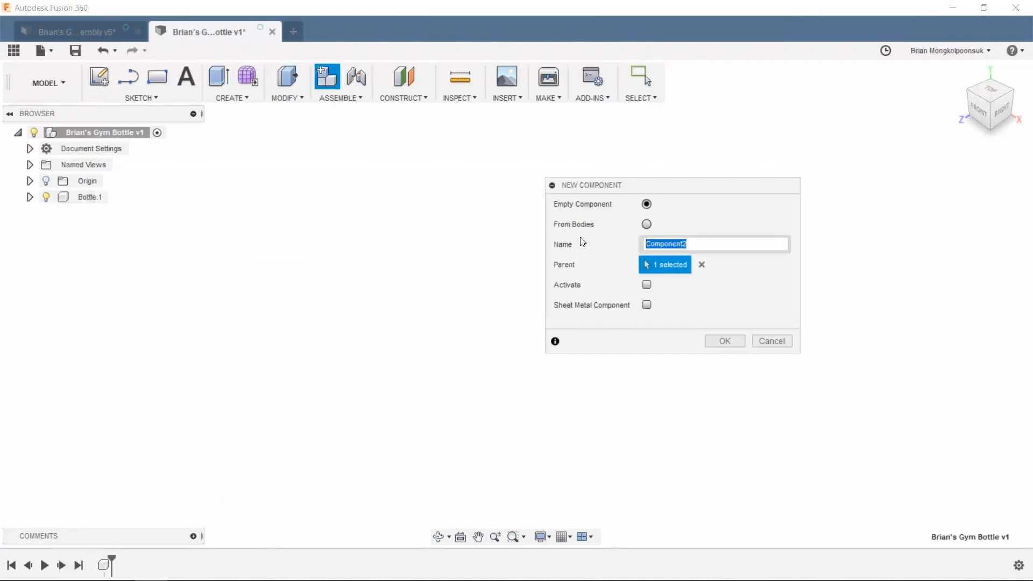
type("Lid")
left_click(738, 342)
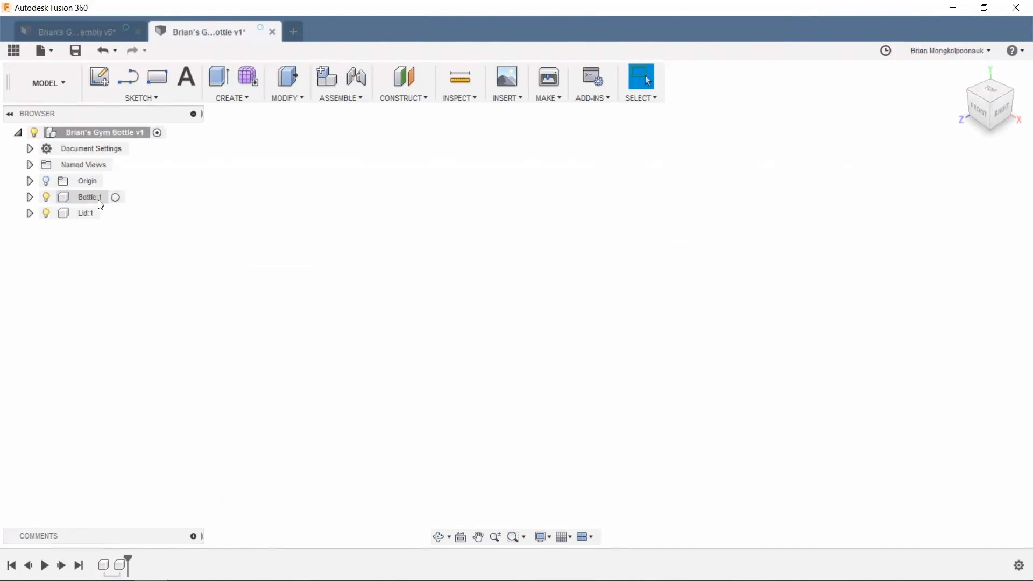
- Create a third empty component named "Snap_Piece" under the root design
left_click(232, 98)
left_click(223, 112)
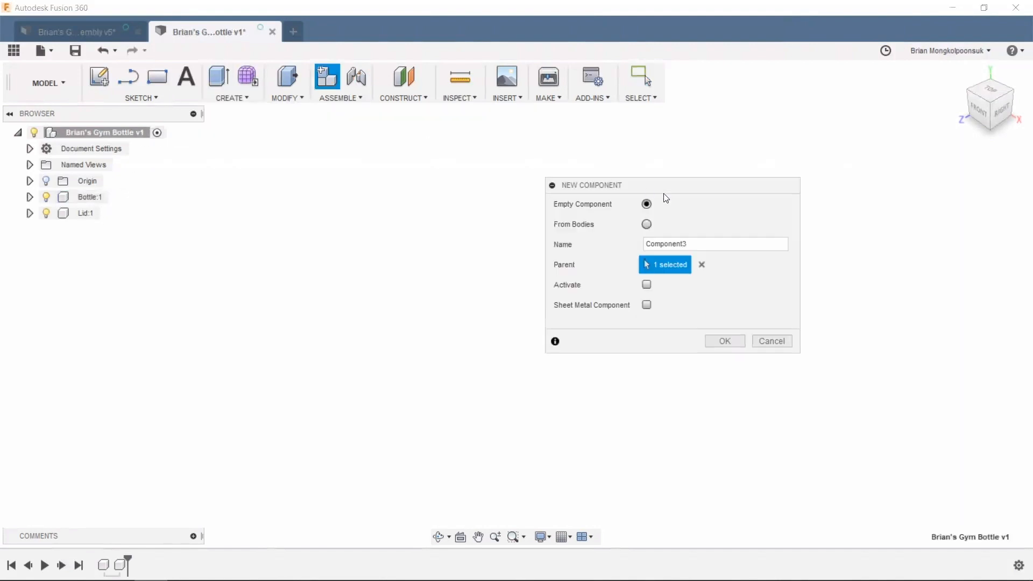
left_click_drag(692, 244, 603, 233)
type("Snap_Piece")
key("Return")
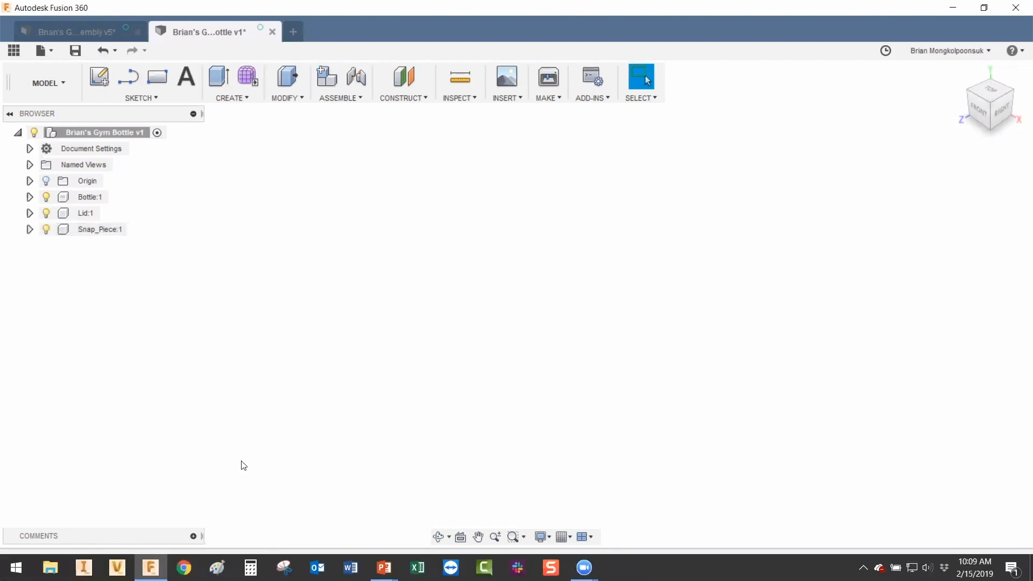
- Check the shaker bottle's reference photos in the presentation, and activate the Bottle component back in Fusion 360
key("alt+Tab")
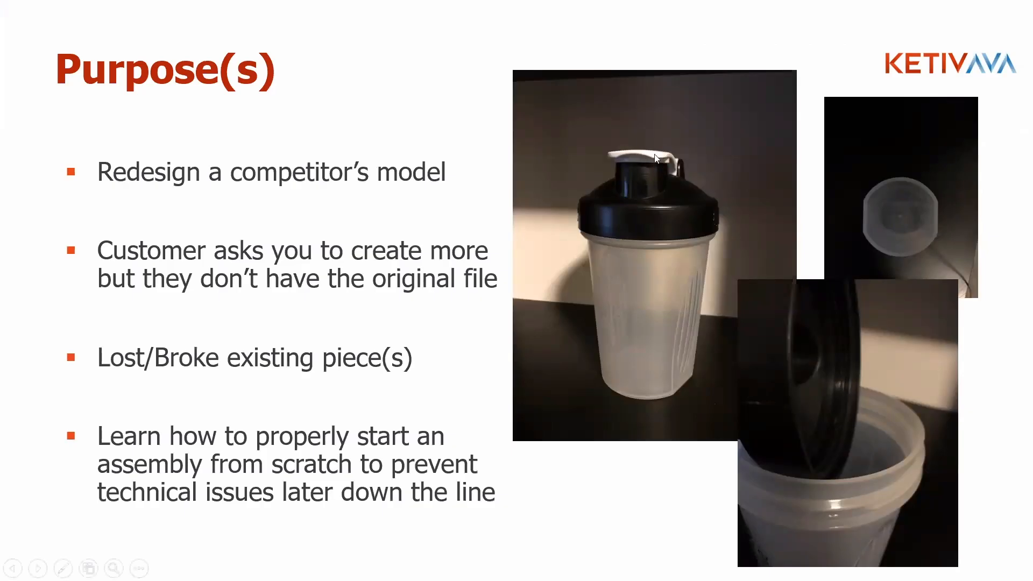
key("alt+Tab")
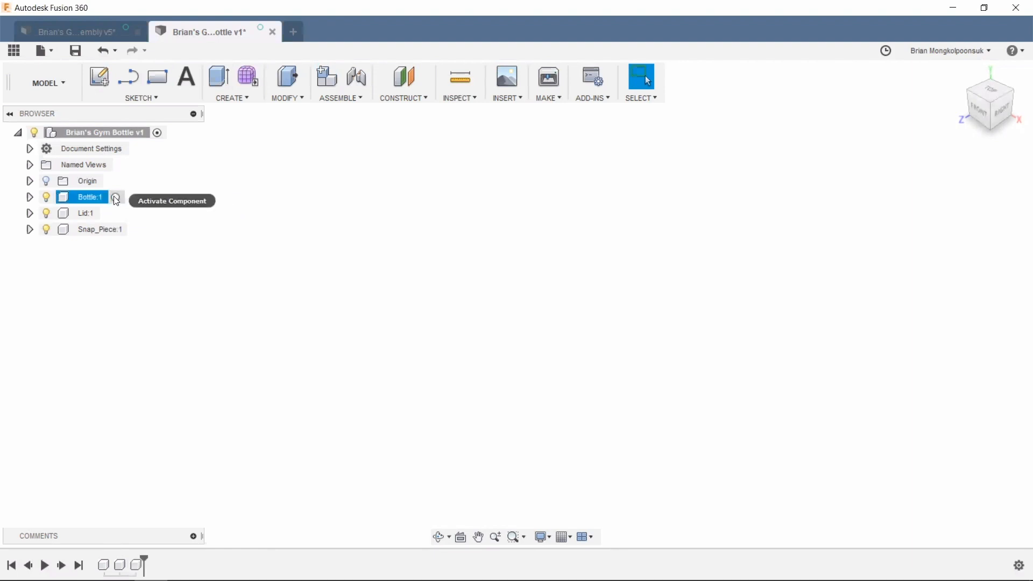
left_click(119, 197)
left_click(298, 212)
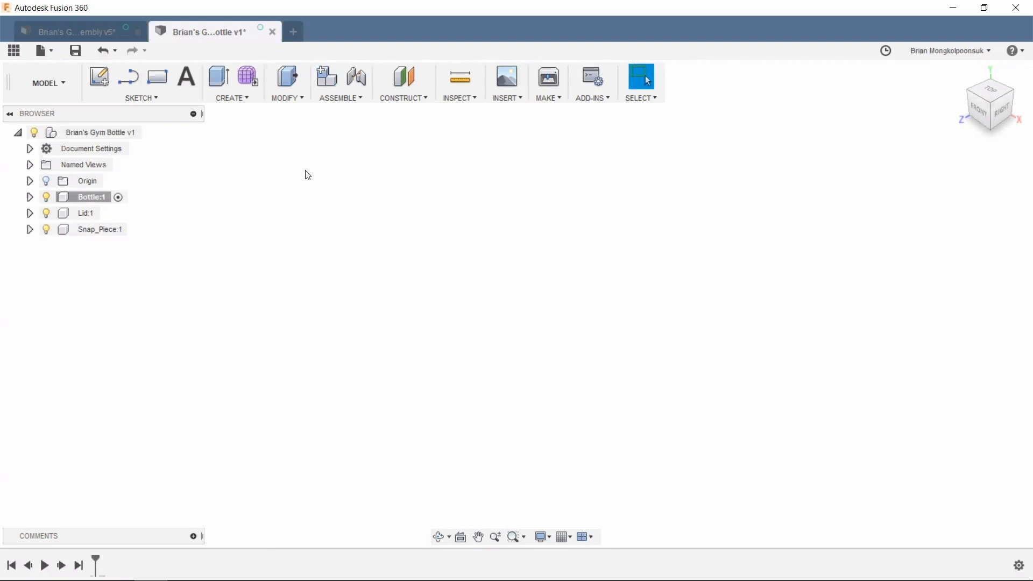
- Sketch a circle of diameter 3.323 in centred on the origin on the horizontal plane and finish the sketch
key("c")
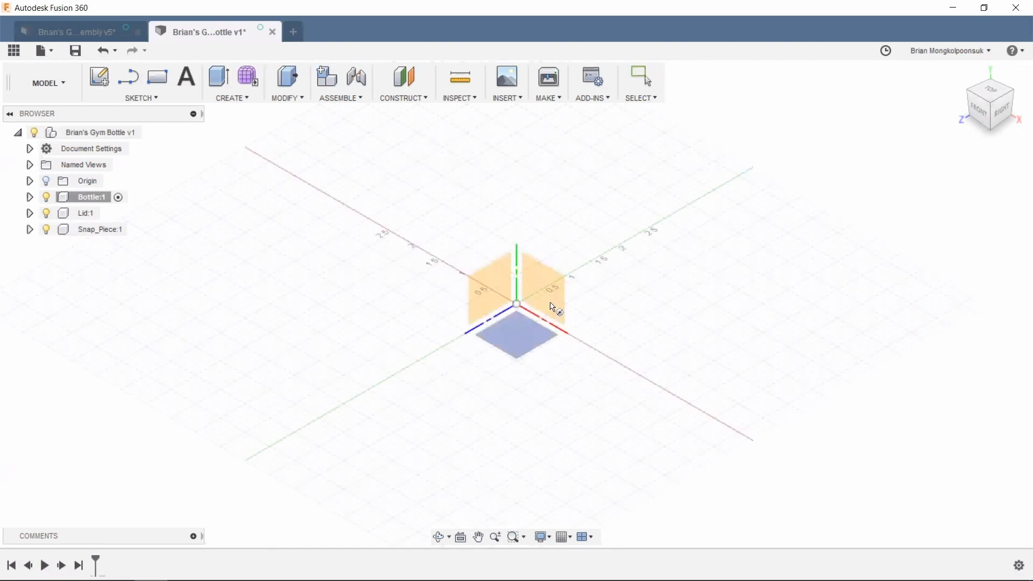
left_click(537, 271)
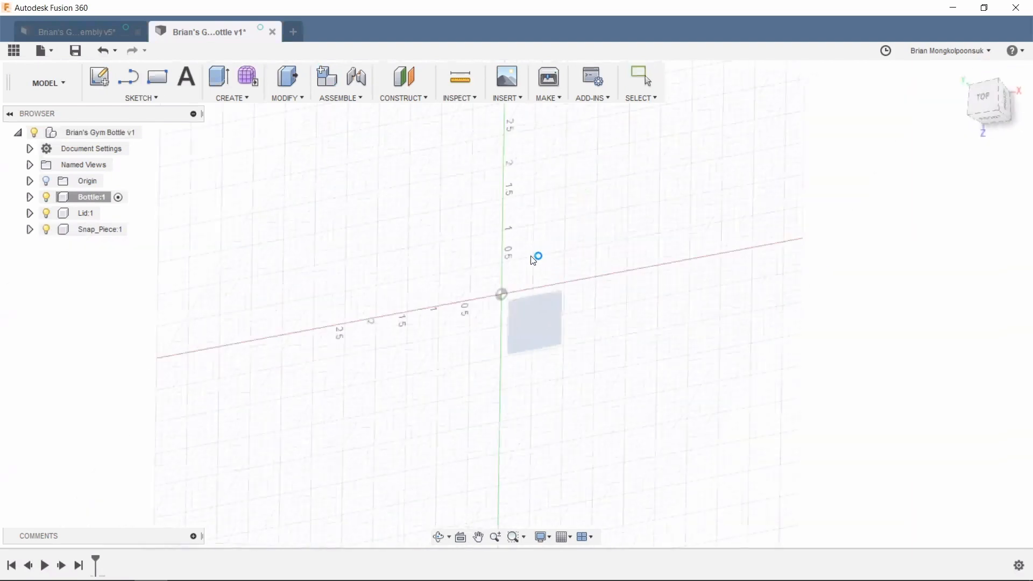
left_click(469, 266)
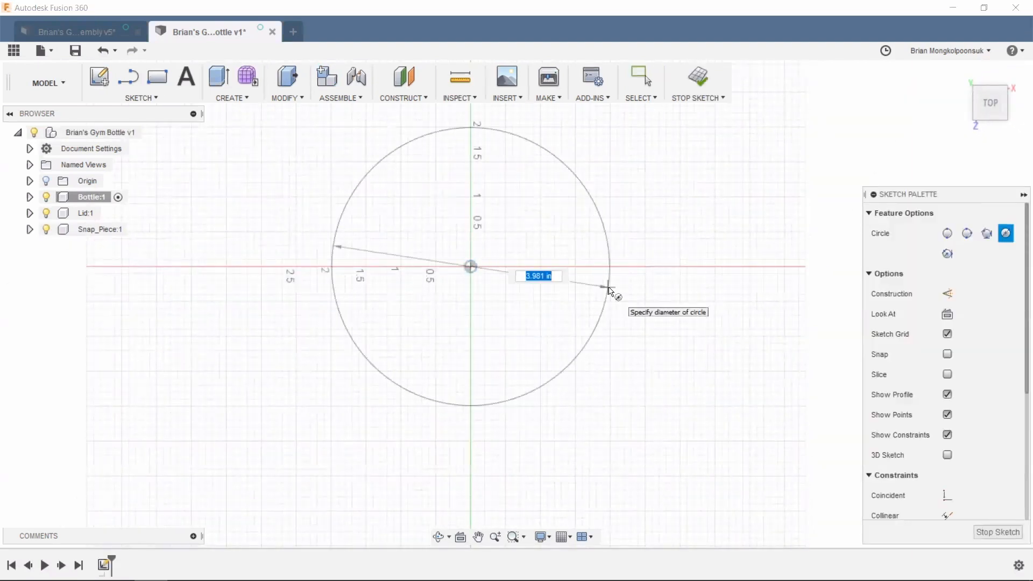
type("3.323")
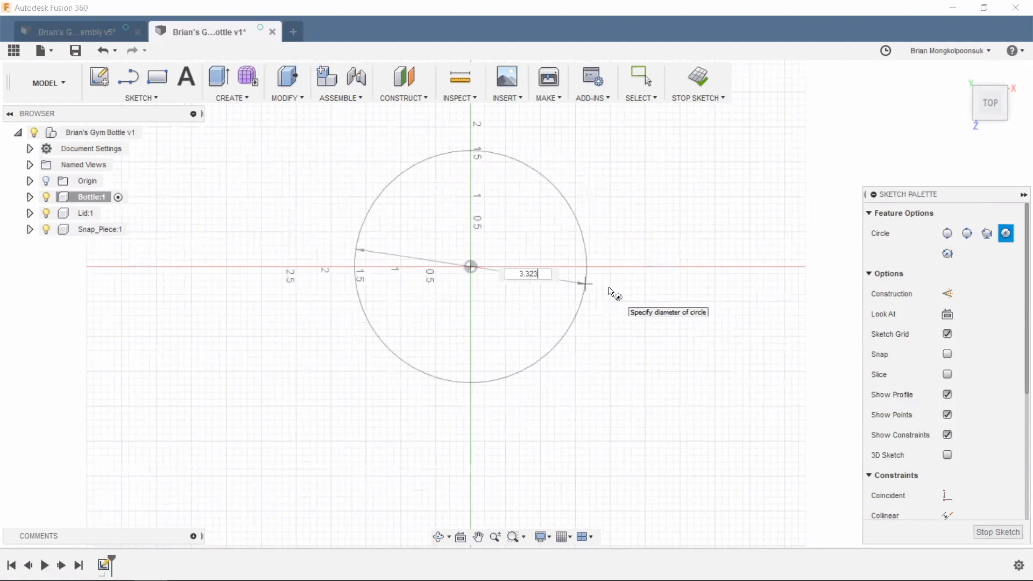
key("Tab")
key("Return")
key("Escape")
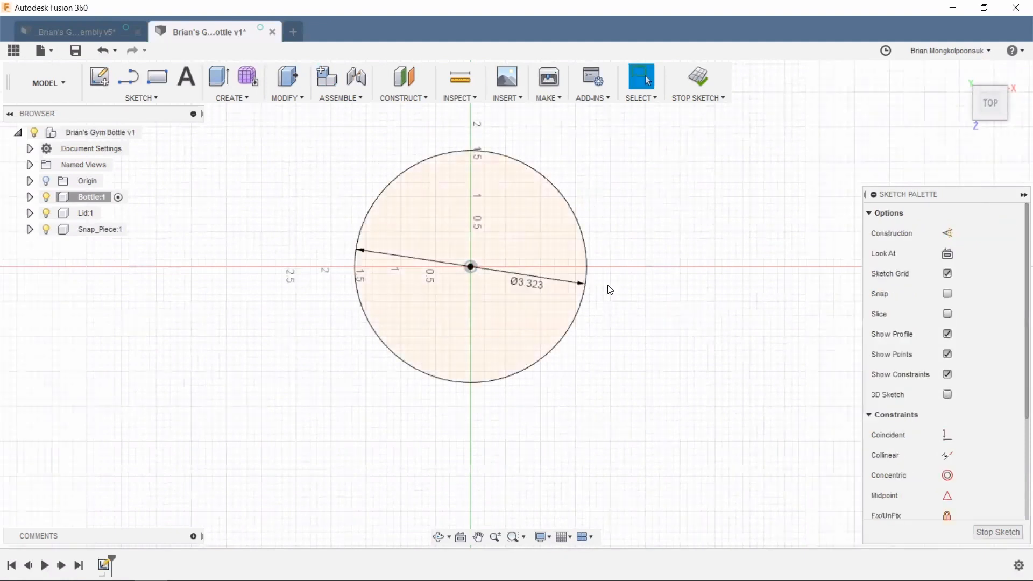
left_click(698, 78)
- Construct a plane offset -0.868 in from the circle's profile
left_click(403, 78)
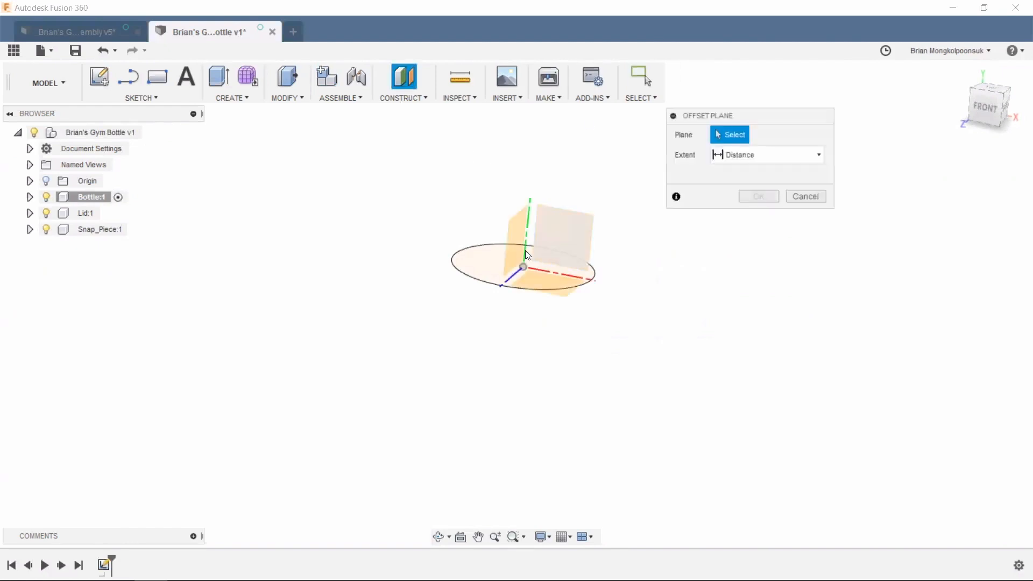
left_click(479, 268)
left_click_drag(523, 253, 519, 349)
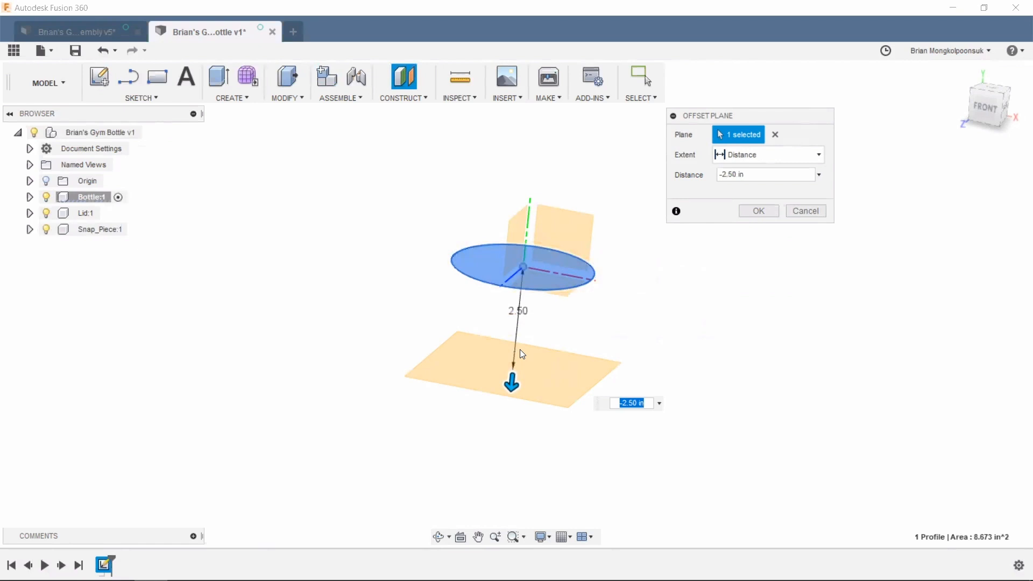
key("BackSpace")
type("-.868")
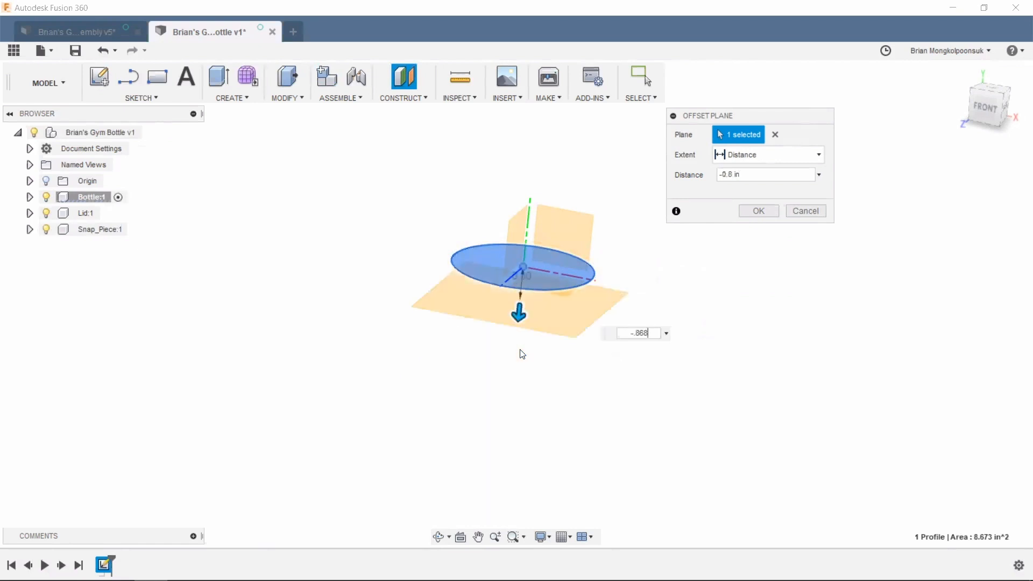
key("Return")
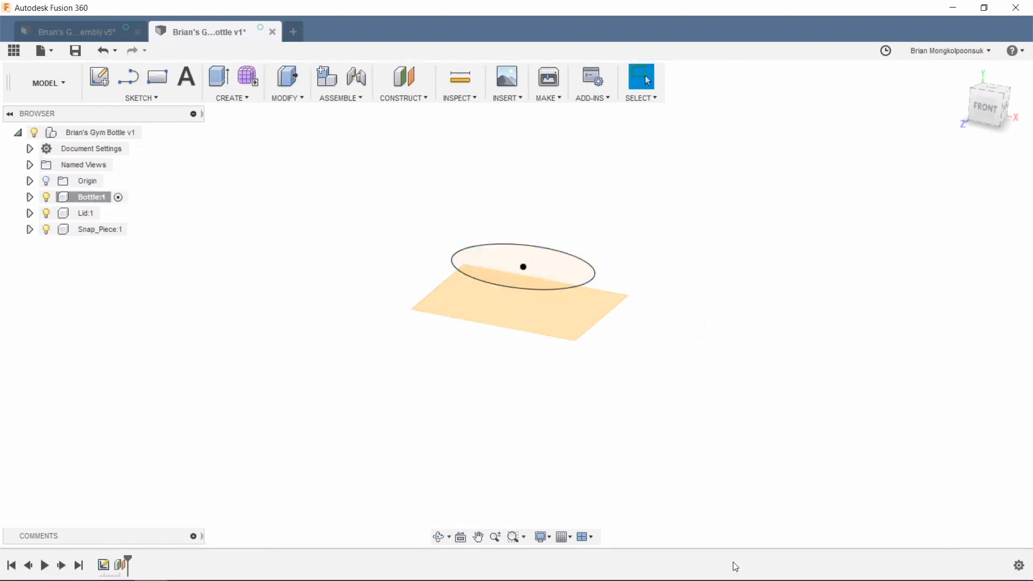
- Sketch on the lower offset plane, project the existing circle onto it, and finish the sketch
middle_click_drag(730, 461, 568, 331, "shift")
left_click(566, 331)
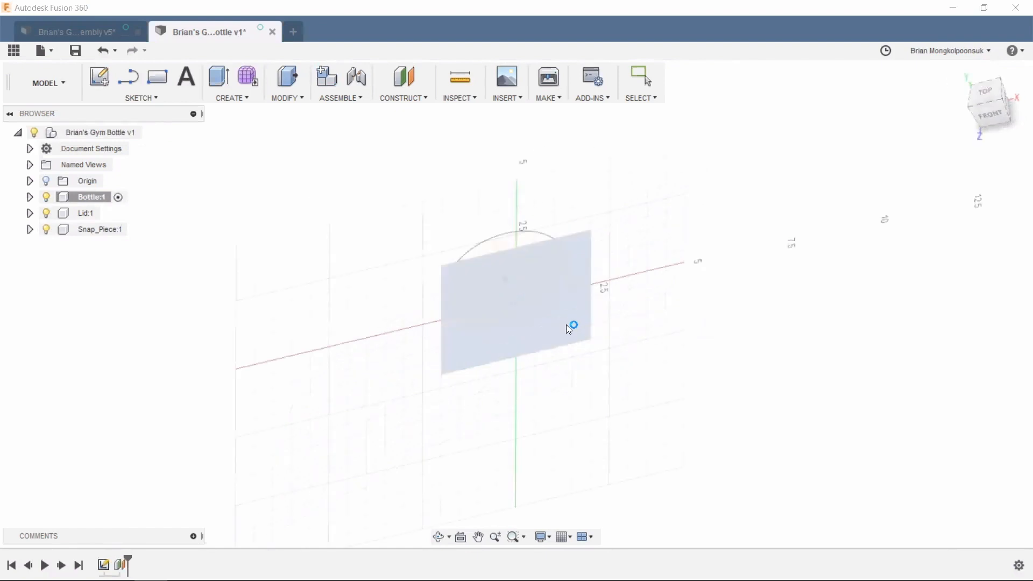
key("p")
left_click(533, 252)
left_click(773, 209)
mouse_move(676, 202)
middle_mouse_down("shift")
mouse_move(660, 299)
mouse_move(667, 328)
mouse_move(648, 311)
middle_mouse_up("shift")
left_click(702, 80)
- Construct a plane offset 4.417 in from the original circle's profile, on the side away from the projected circle
mouse_move(687, 238)
middle_mouse_down("shift")
mouse_move(686, 299)
mouse_move(674, 288)
middle_mouse_up("shift")
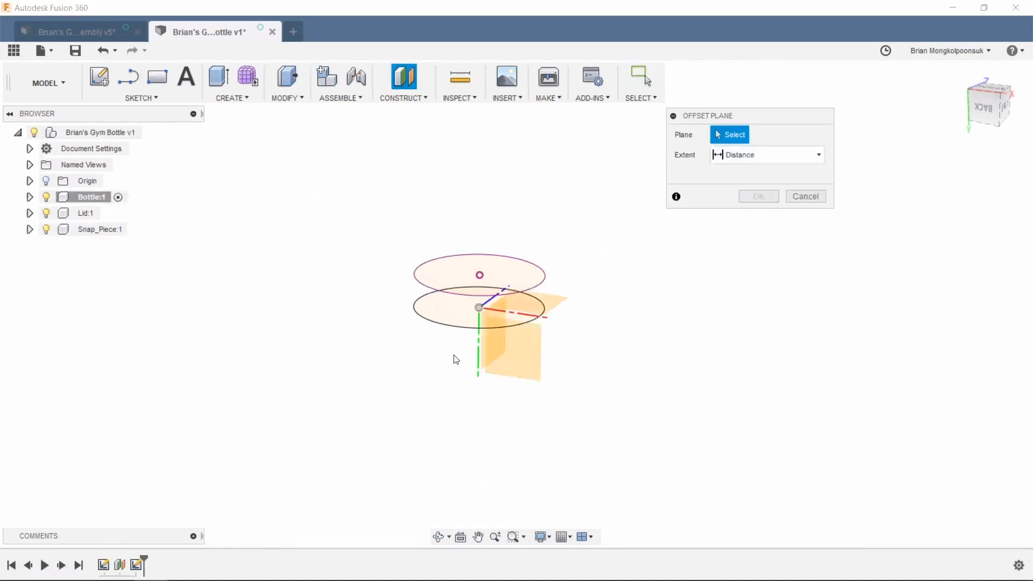
left_click(440, 317)
type("4.417")
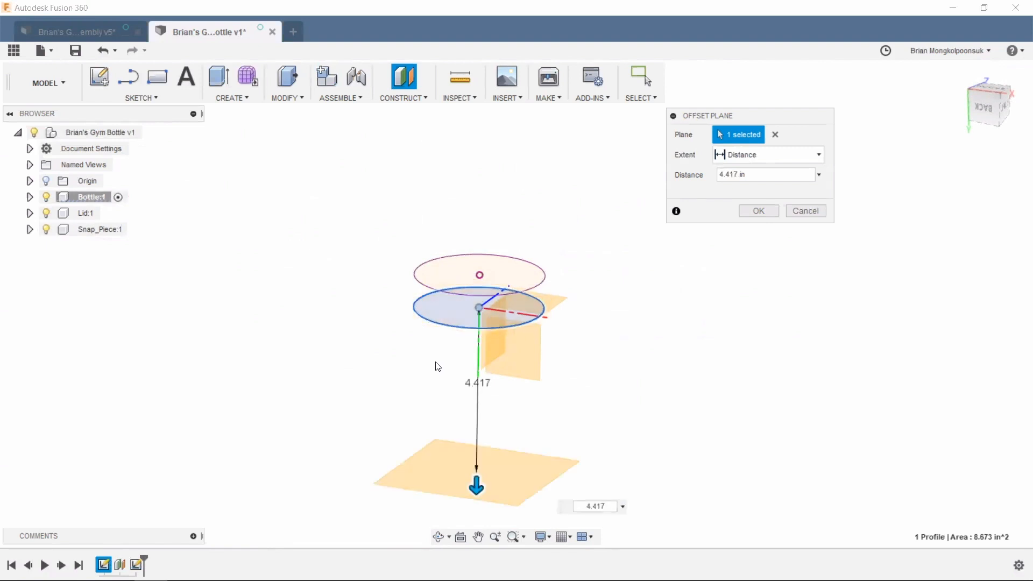
middle_click_drag(664, 336, 670, 267, "shift")
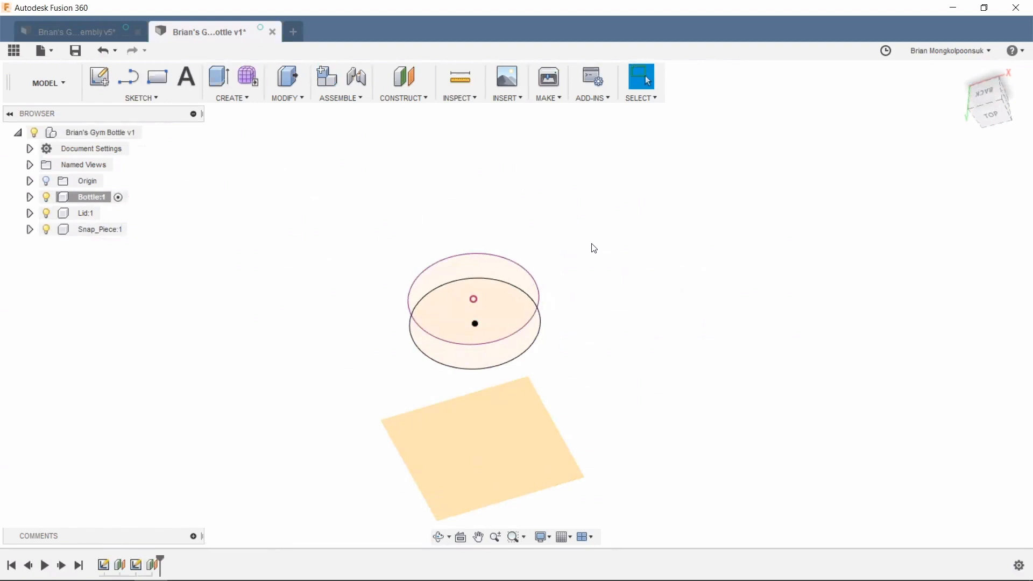
- Sketch a circle of diameter 2.819 in on the 4.417 in offset plane, centred on the origin
middle_click_drag(634, 252, 682, 228, "shift")
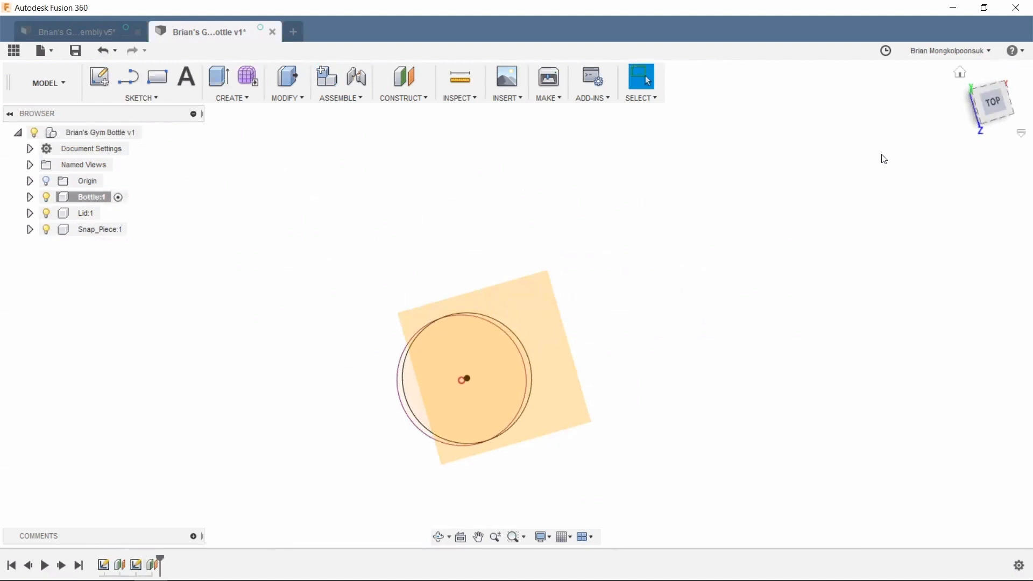
left_click(981, 98)
middle_click_drag(512, 304, 604, 293, "shift")
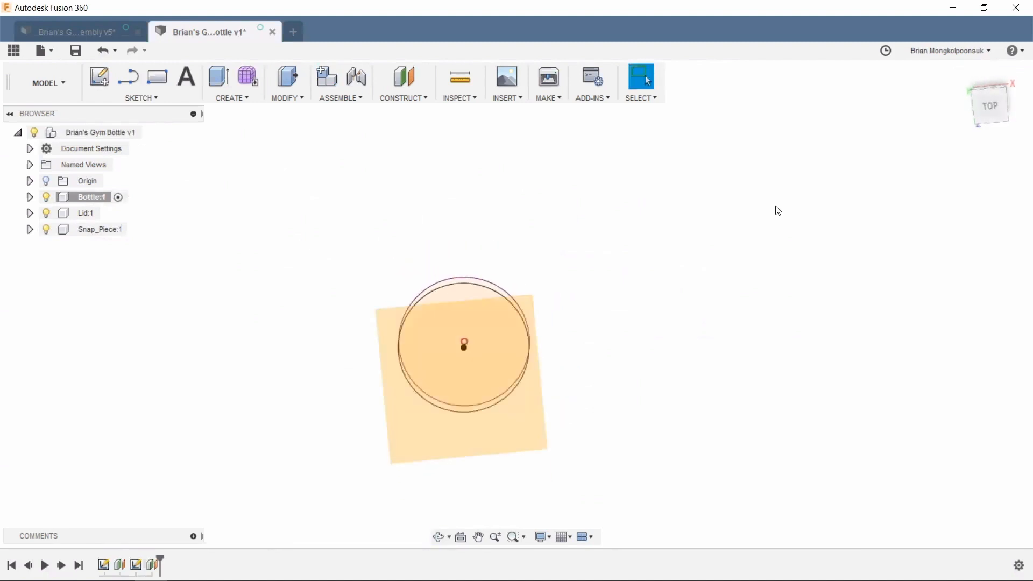
left_click(985, 105)
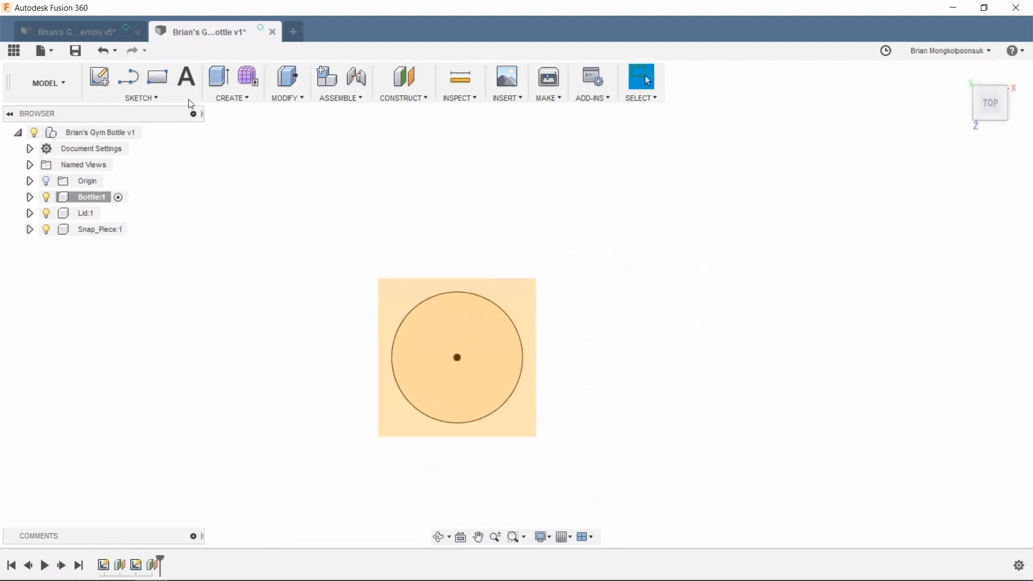
left_click(240, 99)
left_click(241, 101)
key("c")
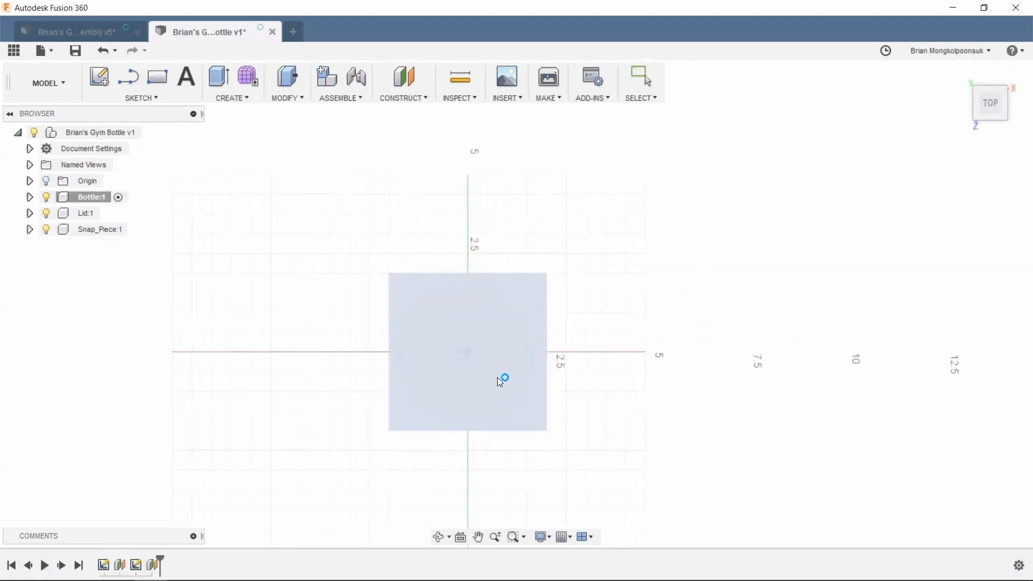
left_click(491, 377)
left_click(486, 343)
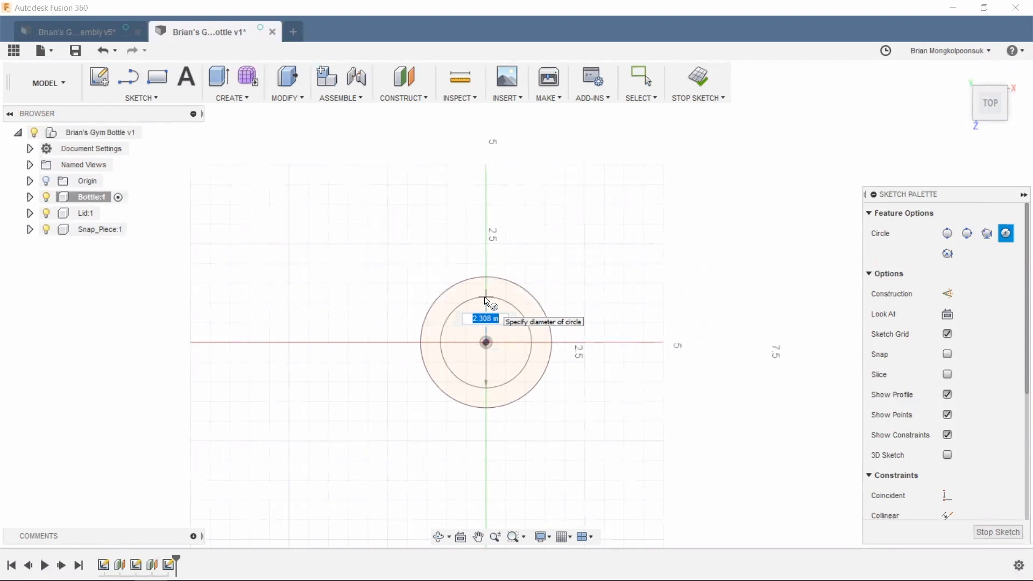
type("2.819")
key("Tab")
key("Return")
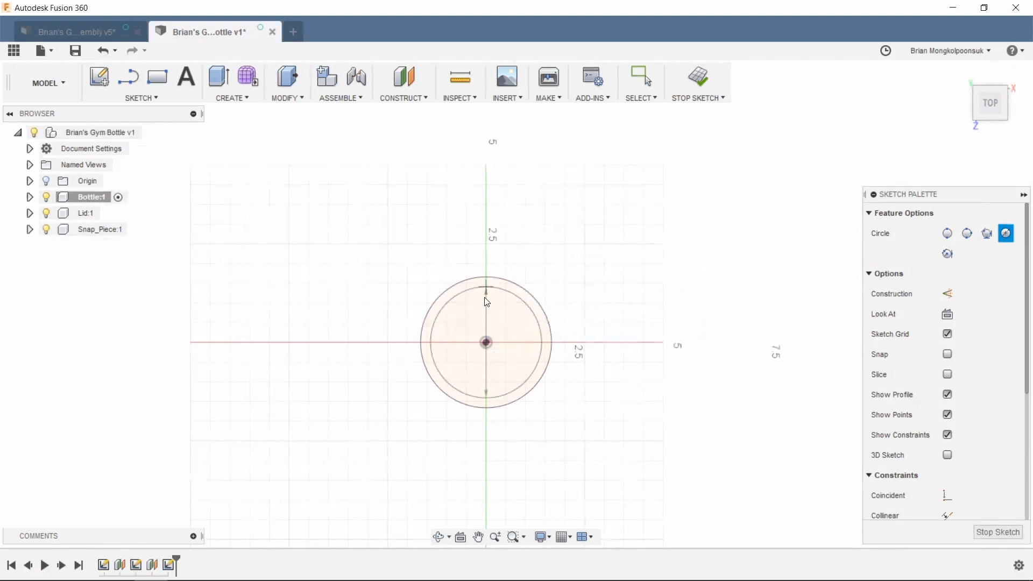
- Draw a horizontal line 2.595 in long from the origin toward the circle's positive X side
scroll(487, 281, "up", 4)
left_click(487, 274)
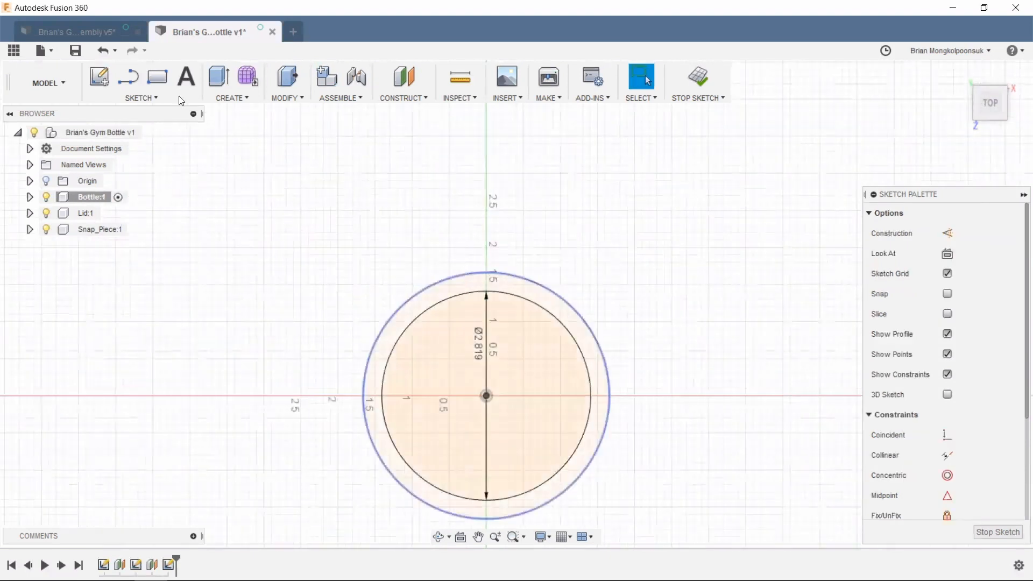
left_click(128, 77)
scroll(563, 393, "up", 4)
scroll(597, 404, "down", 1)
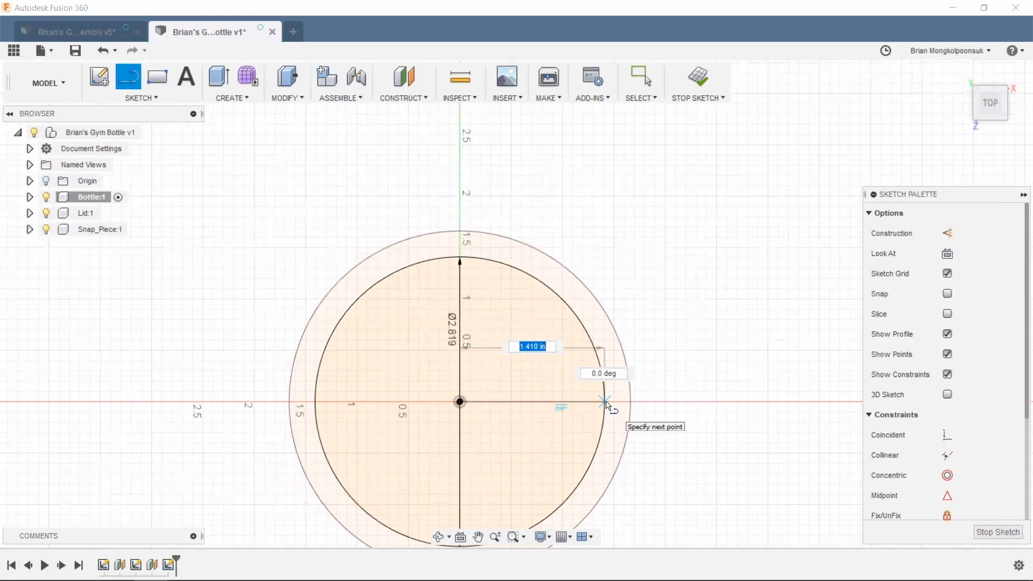
type("2.595")
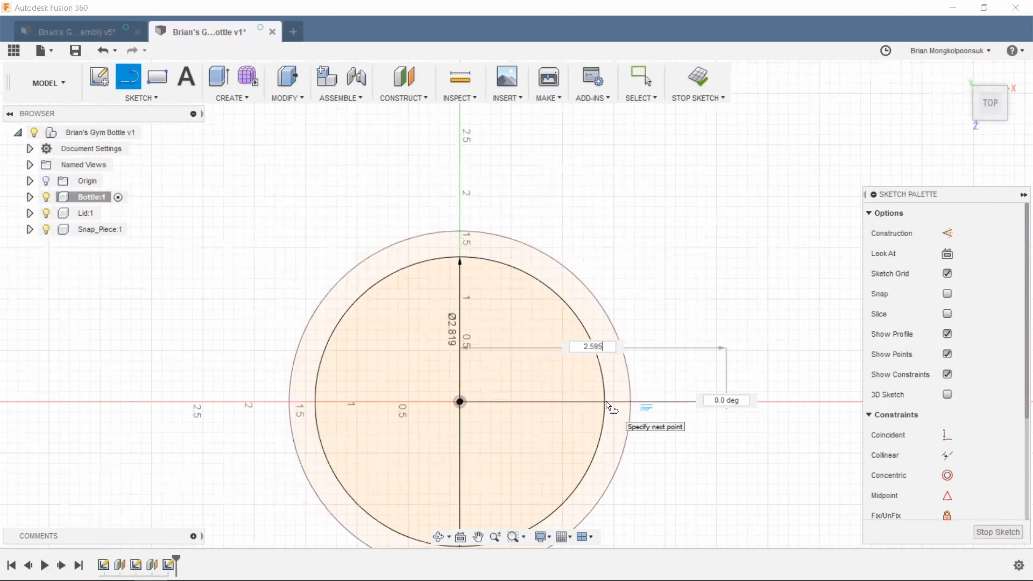
key("Tab")
key("Tab")
key("Return")
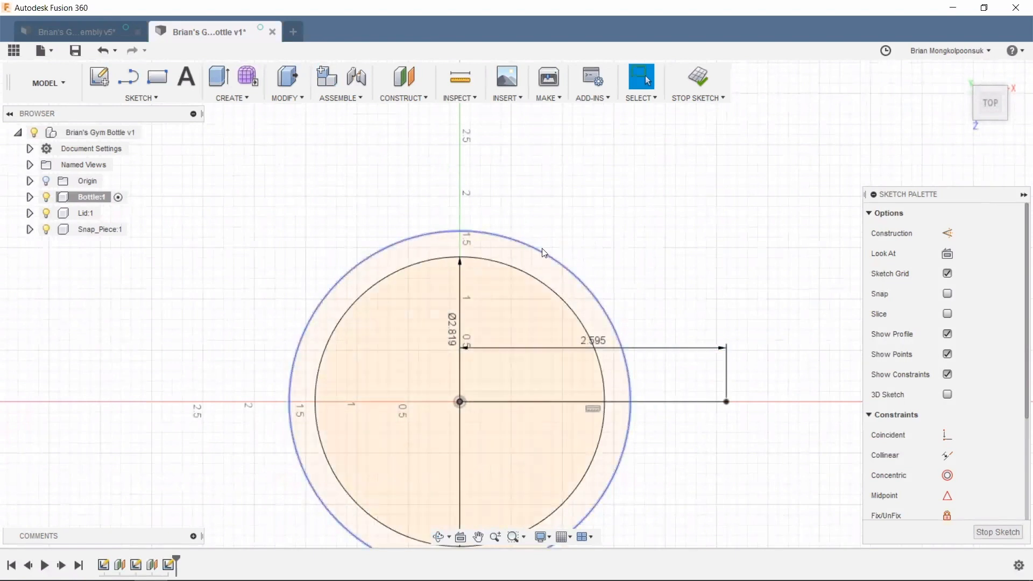
- Set the horizontal line's length dimension to 2.595 in/2
scroll(650, 199, "down", 2)
scroll(680, 319, "up", 3)
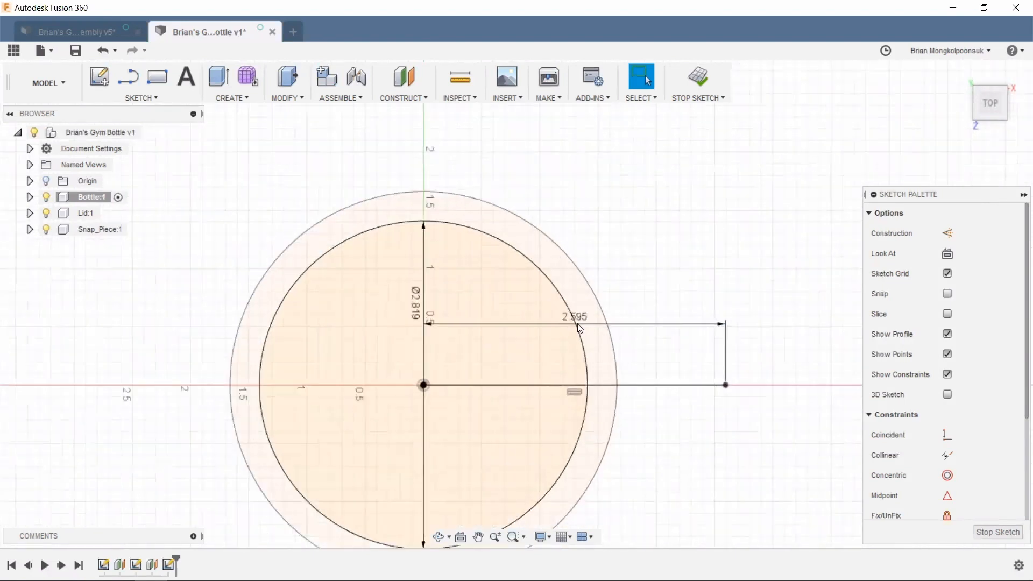
double_click(585, 325)
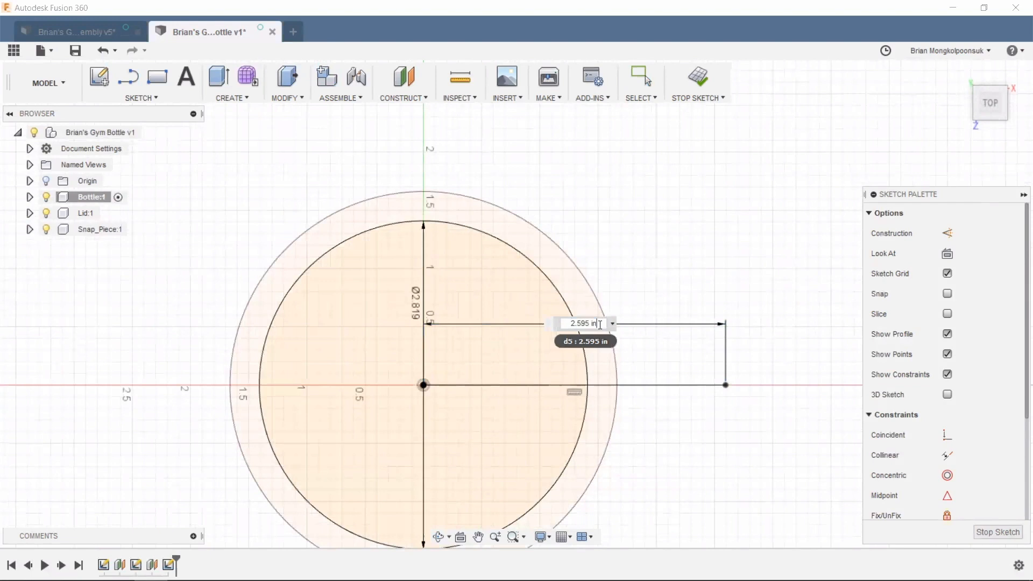
type("/2")
key("Return")
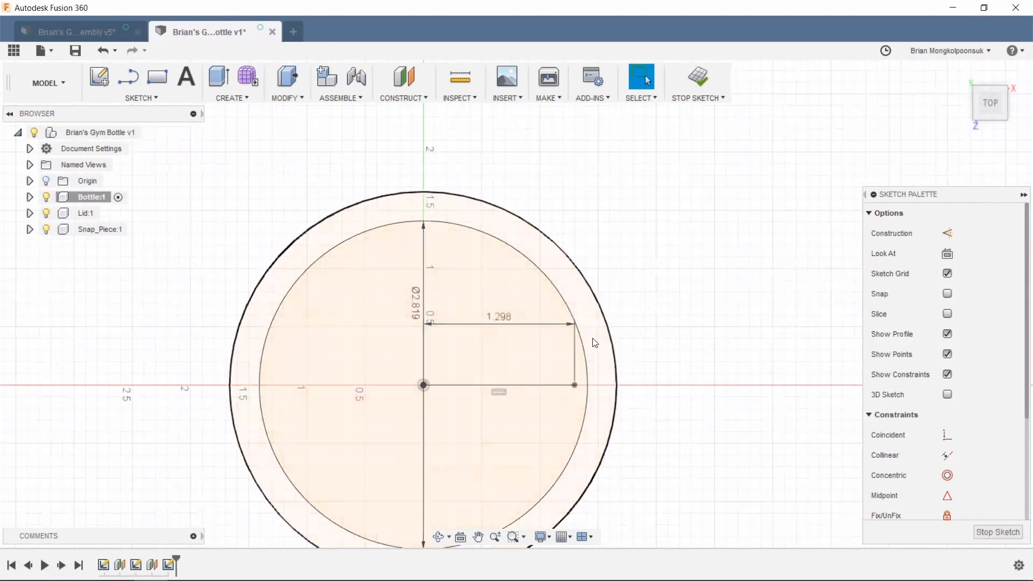
- Draw two perpendicular lines from the horizontal line's outer endpoint, one up and one down, each extending past the inner circle
scroll(554, 374, "up", 3)
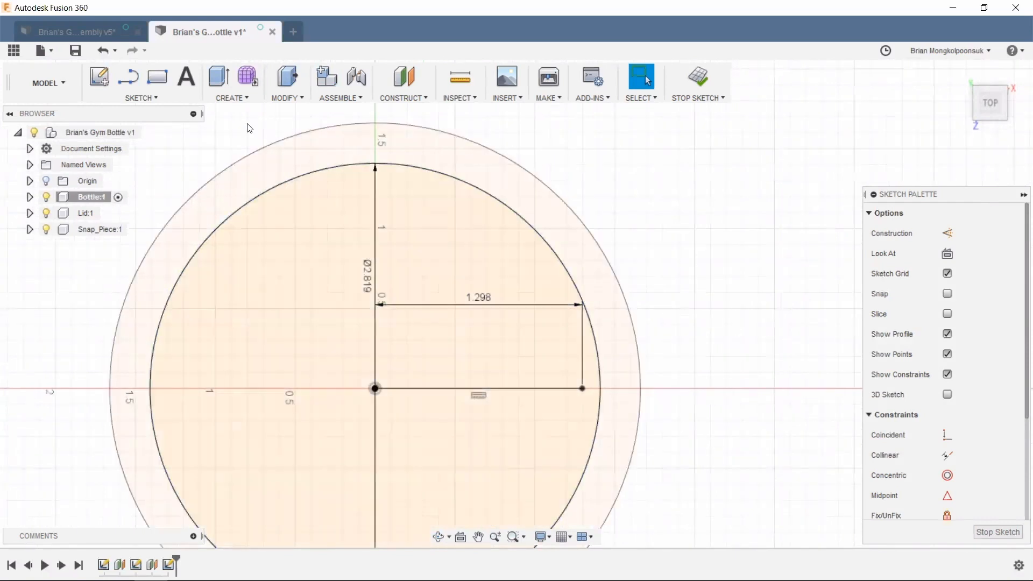
left_click(127, 80)
left_click(583, 388)
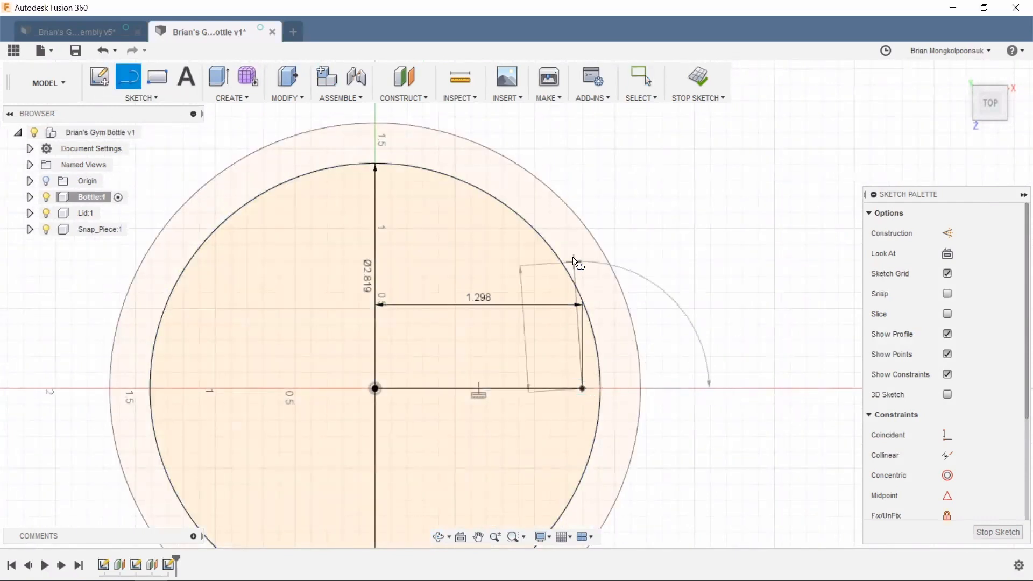
left_click(582, 255)
key("Escape")
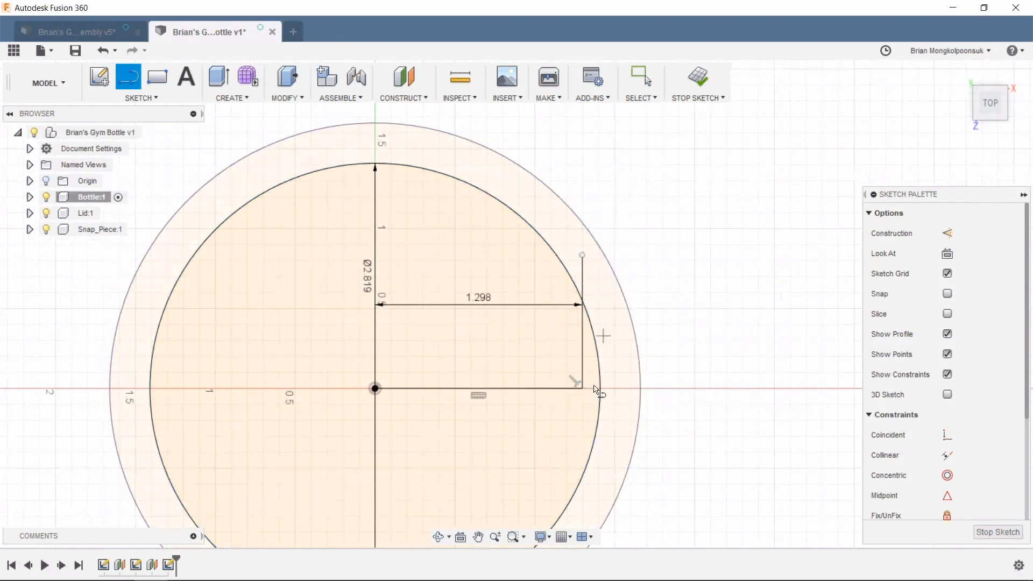
left_click(584, 389)
scroll(614, 329, "down", 2)
left_click(592, 464)
scroll(593, 467, "up", 2)
key("Escape")
- Trim both perpendicular lines where they extend beyond the 2.819 in circle
left_click(595, 469)
left_click(598, 197)
scroll(617, 185, "down", 1)
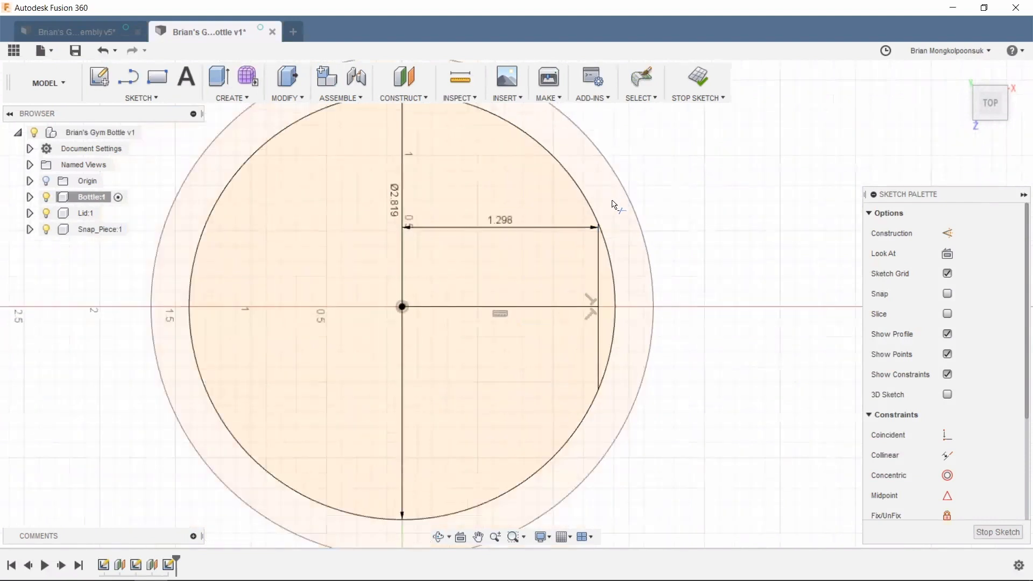
key("Escape")
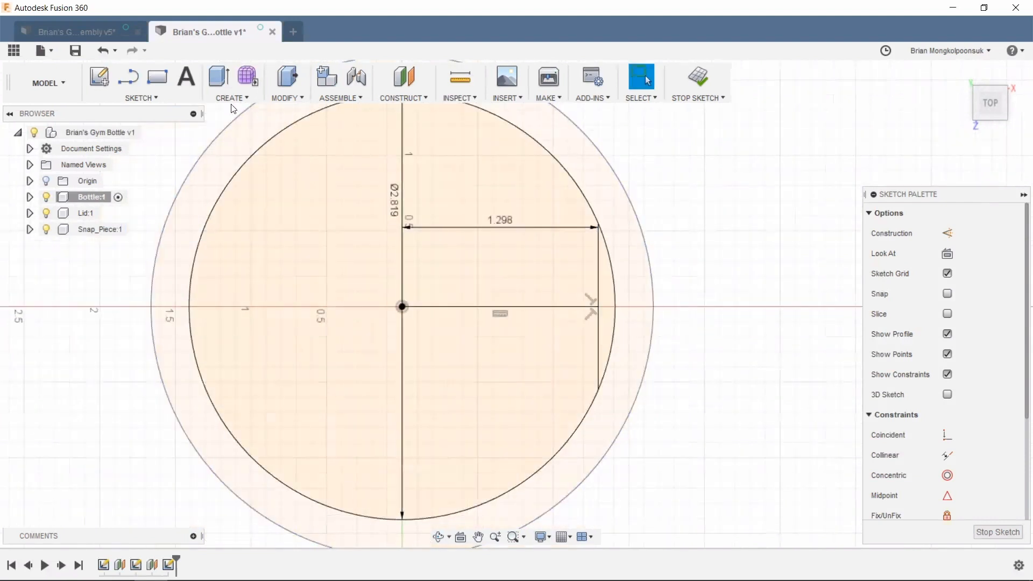
left_click(188, 97)
left_click(169, 393)
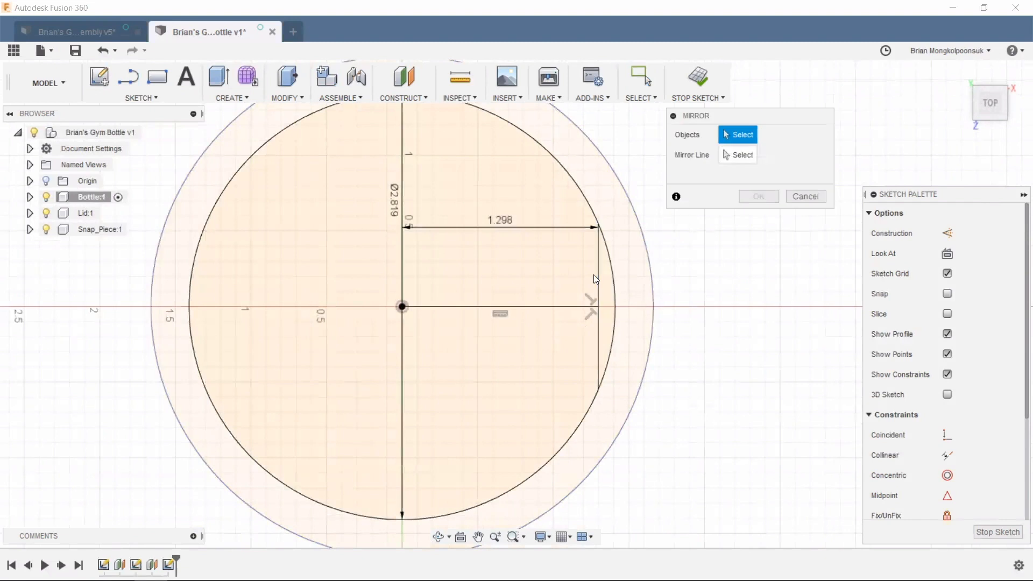
left_click(806, 196)
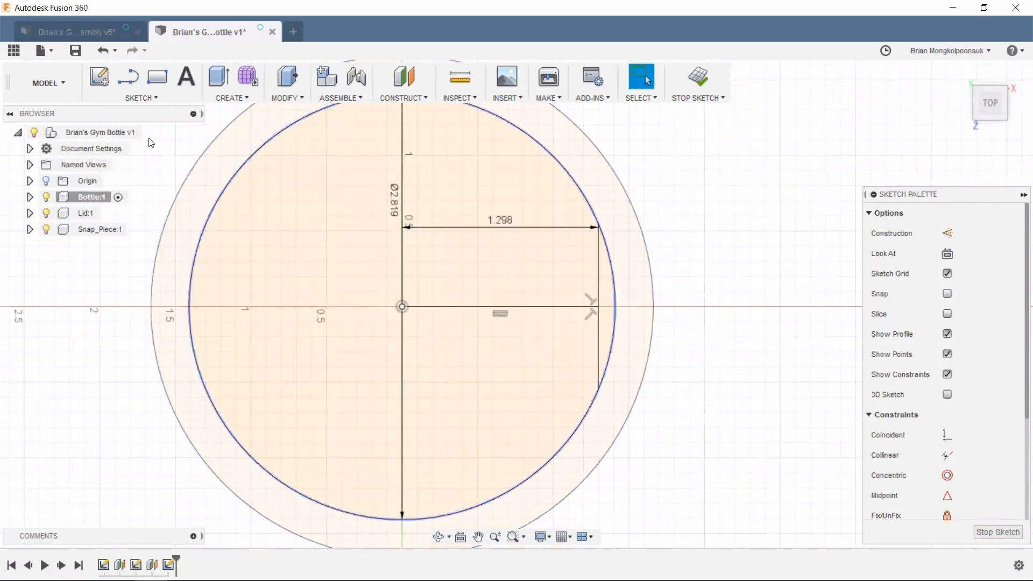
- Draw a short vertical line down from the origin and convert it to a construction line
left_click(128, 77)
left_click(402, 306)
left_click(403, 355)
key("Escape")
left_click(403, 343)
right_click(404, 339)
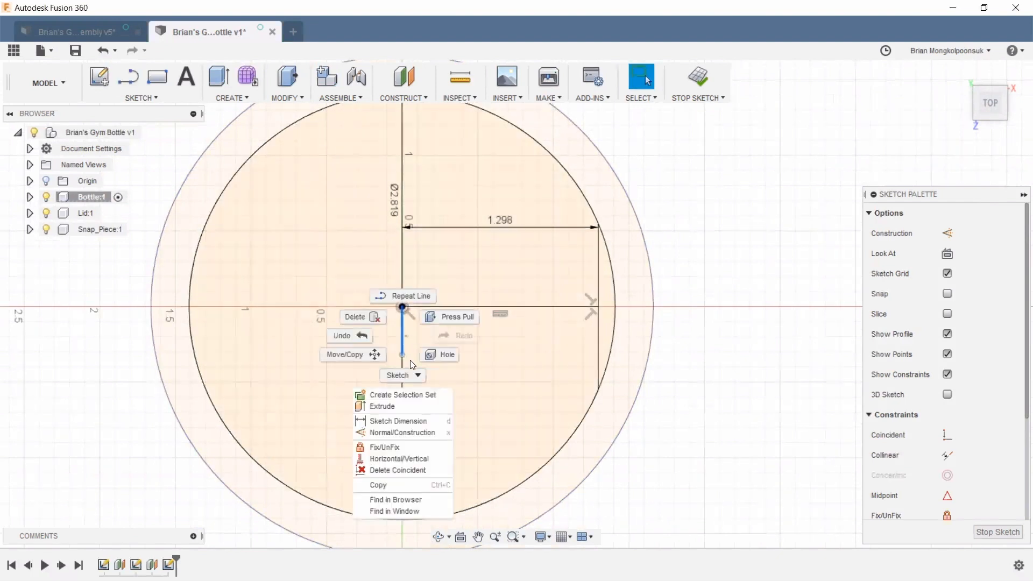
left_click(403, 431)
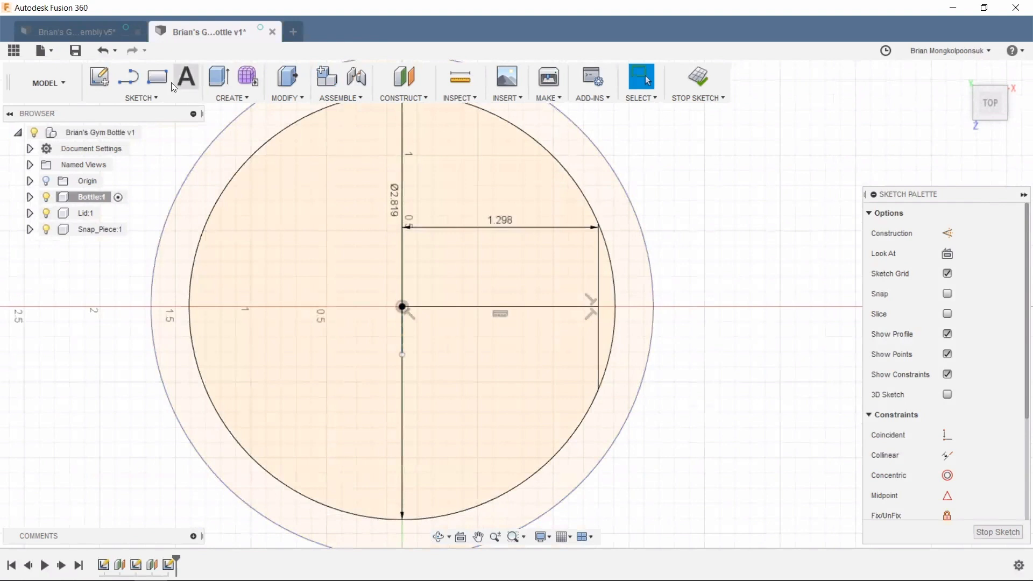
- Mirror the two trimmed chord segments about the vertical construction line and finish the sketch
left_click(158, 96)
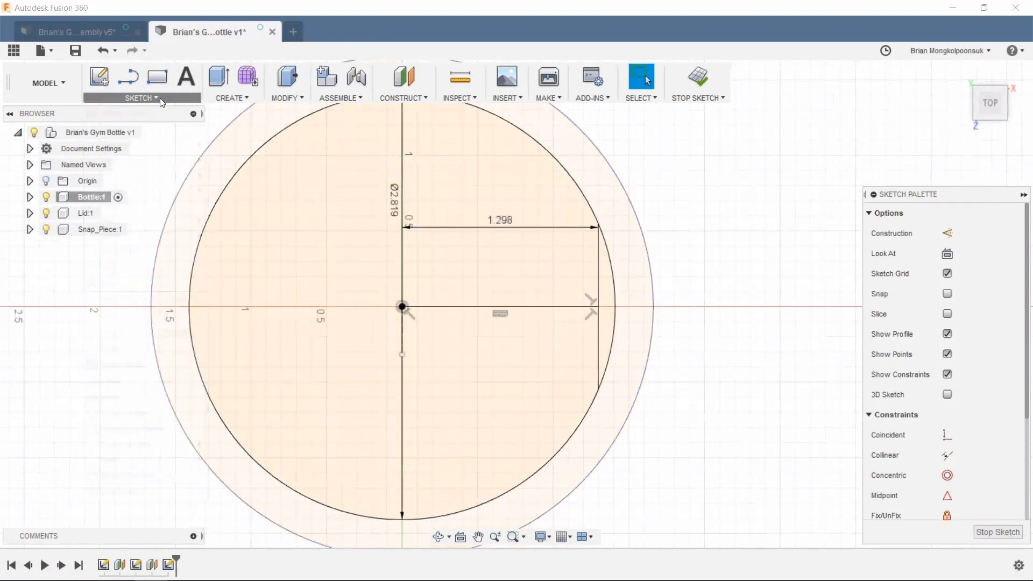
left_click(151, 396)
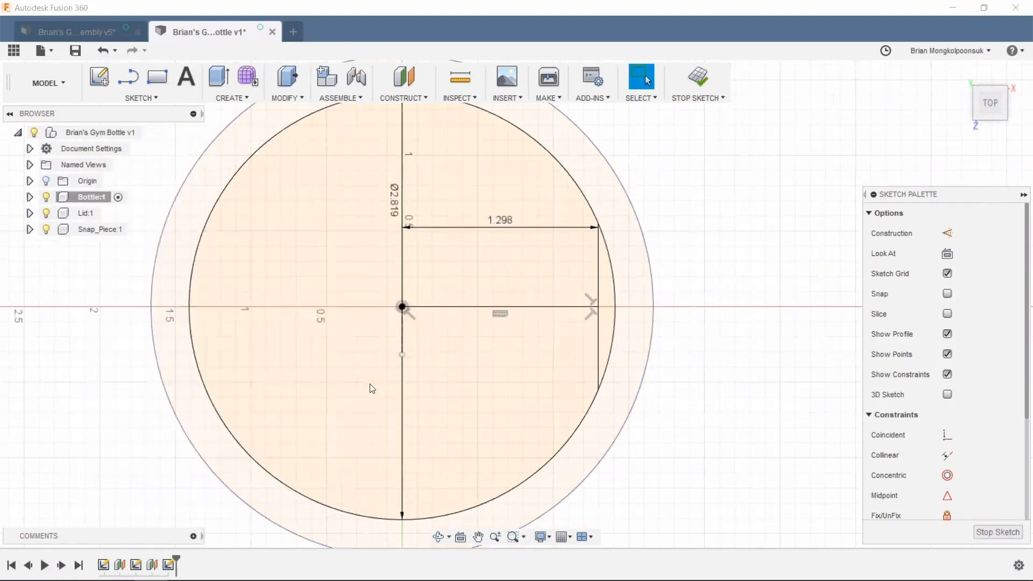
left_click(598, 282)
left_click(598, 372)
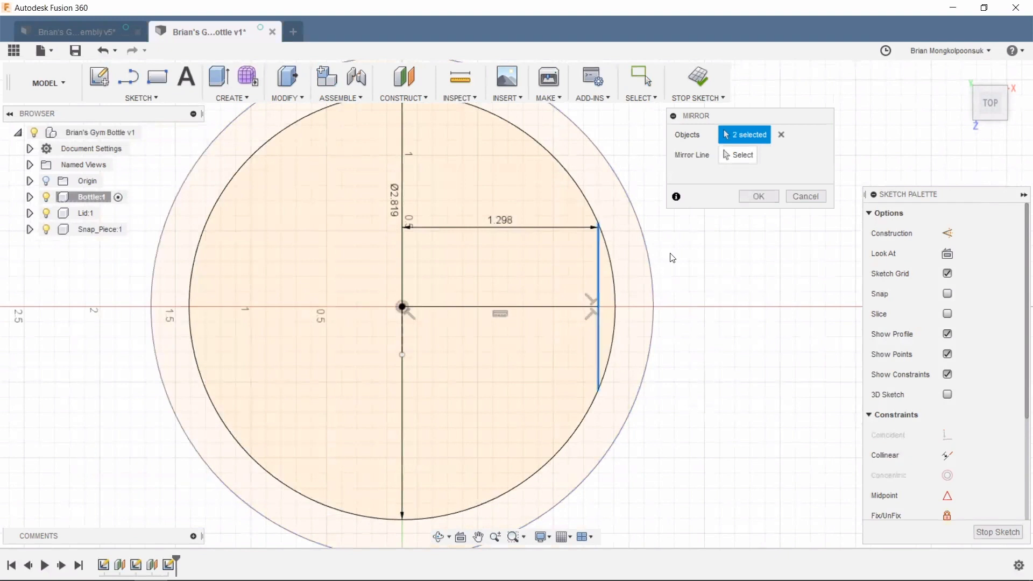
left_click(730, 156)
left_click(402, 324)
left_click(751, 199)
scroll(636, 229, "down", 5)
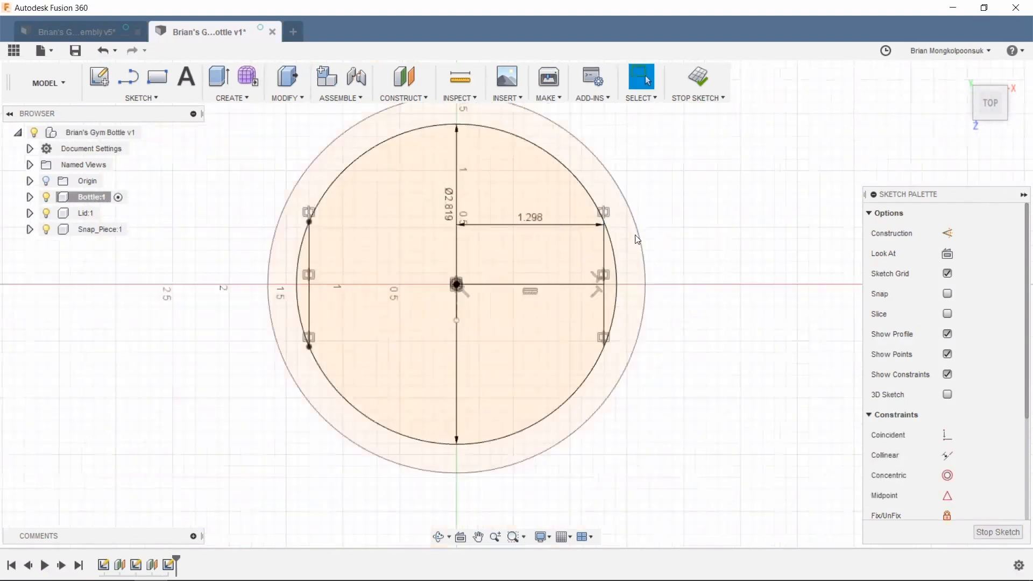
mouse_move(692, 232)
middle_mouse_down("shift")
mouse_move(668, 320)
mouse_move(641, 304)
middle_mouse_up("shift")
left_click(686, 88)
mouse_move(692, 237)
middle_mouse_down("shift")
mouse_move(678, 249)
mouse_move(687, 283)
mouse_move(708, 275)
mouse_move(687, 273)
middle_mouse_up("shift")
key("Escape")
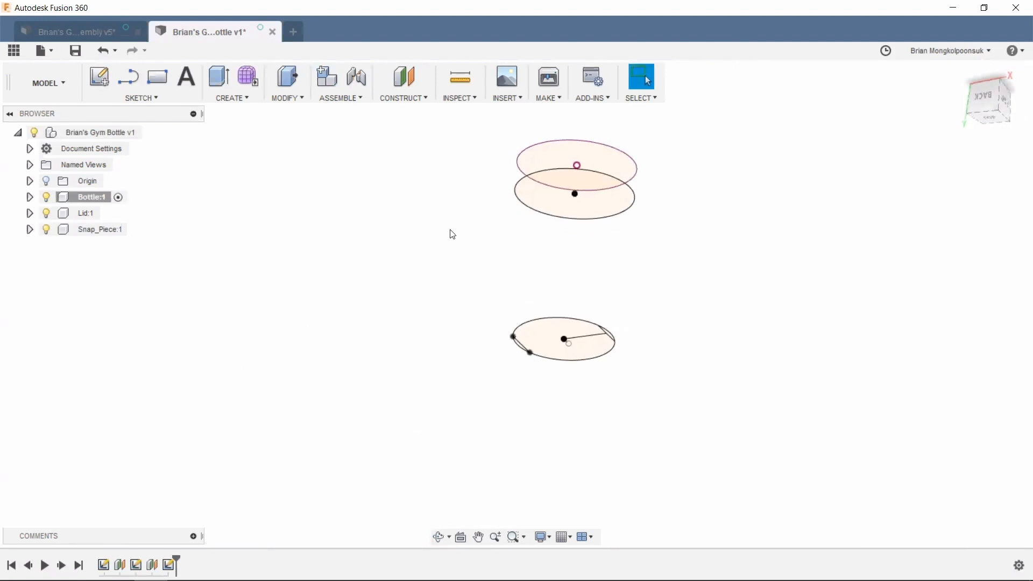
- Loft a new body from the flat-sided base profile to the original circle's profile
left_click(246, 100)
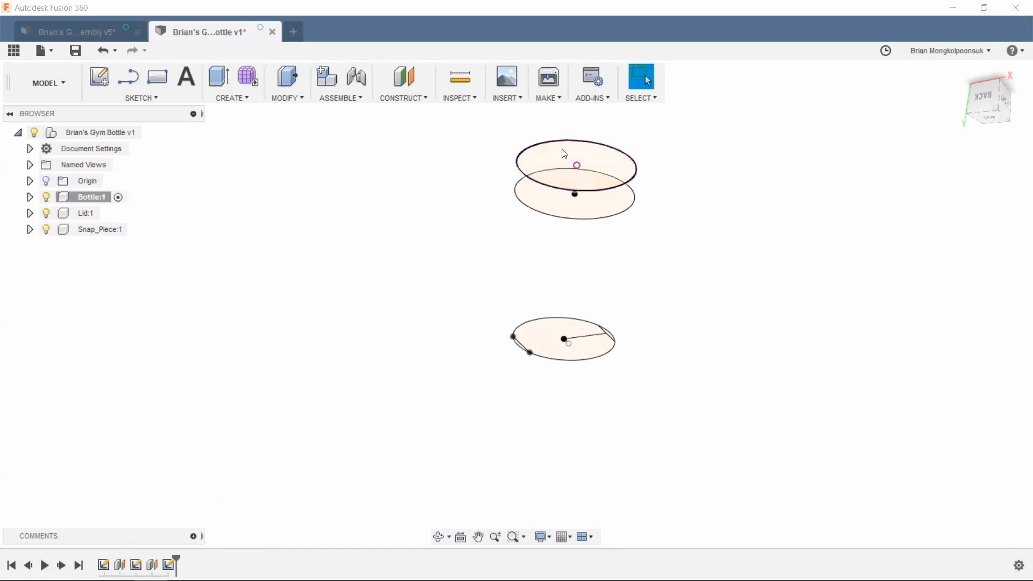
left_click(229, 99)
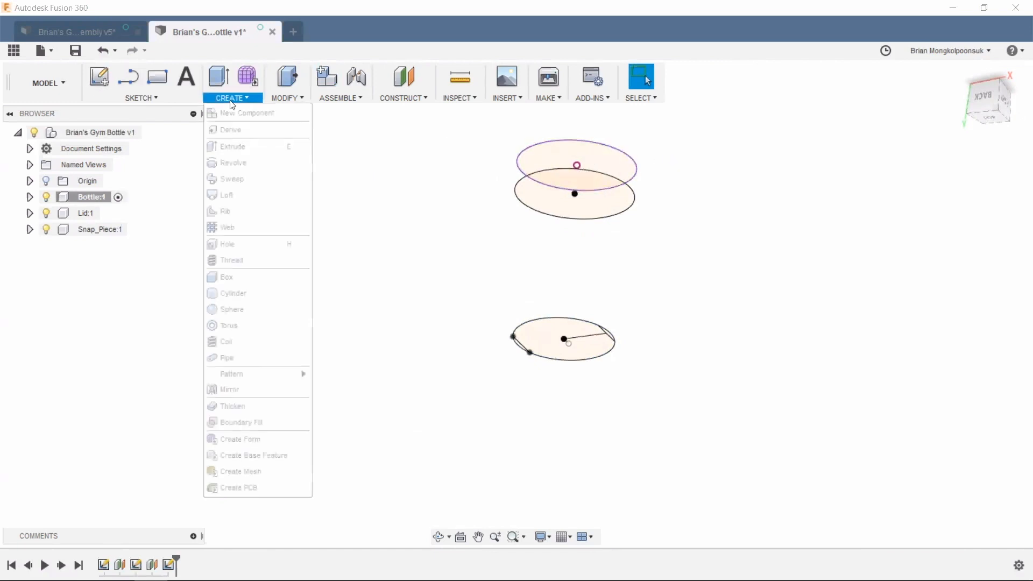
left_click(229, 195)
left_click(549, 335)
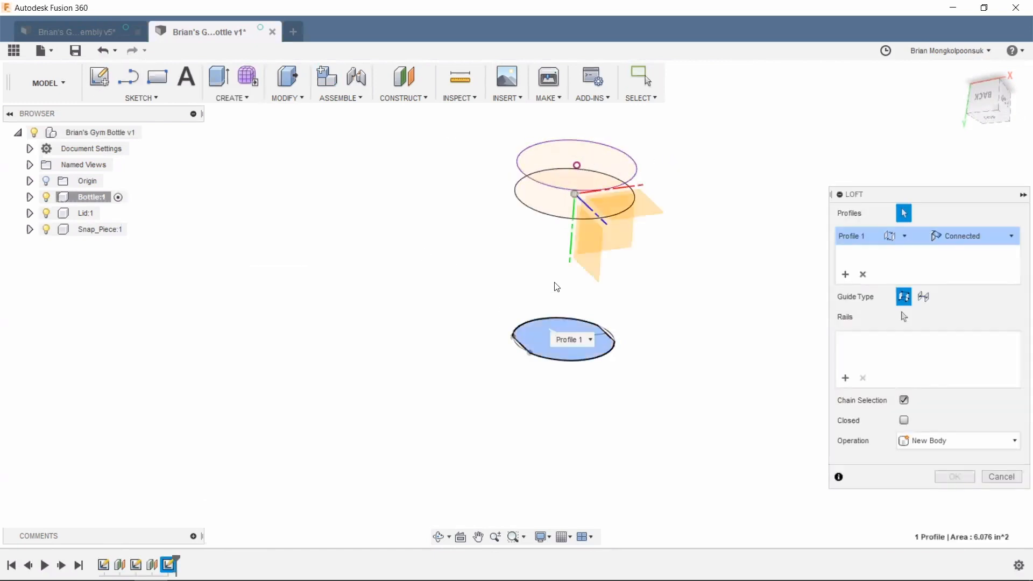
left_click(554, 204)
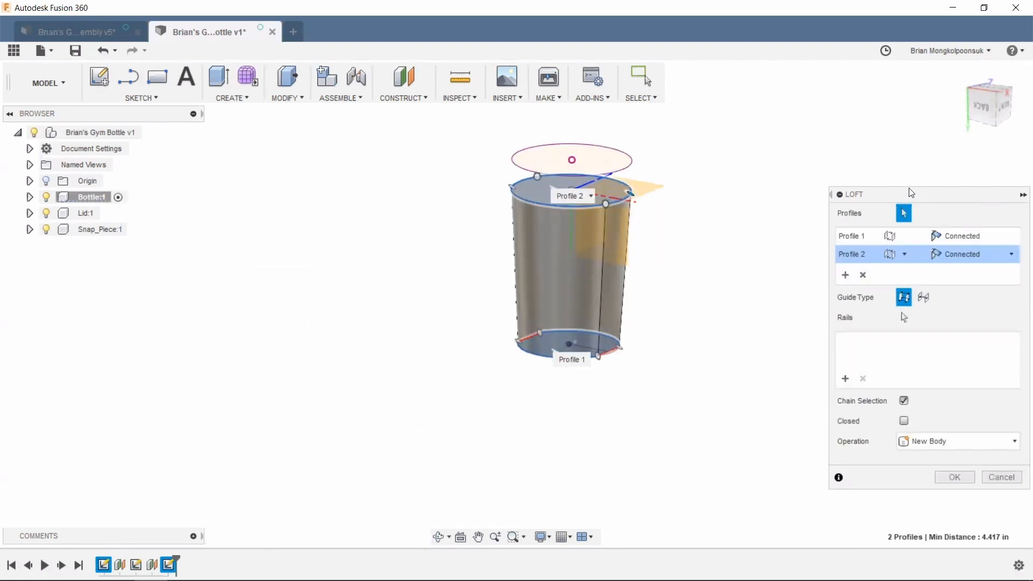
left_click_drag(911, 193, 839, 129)
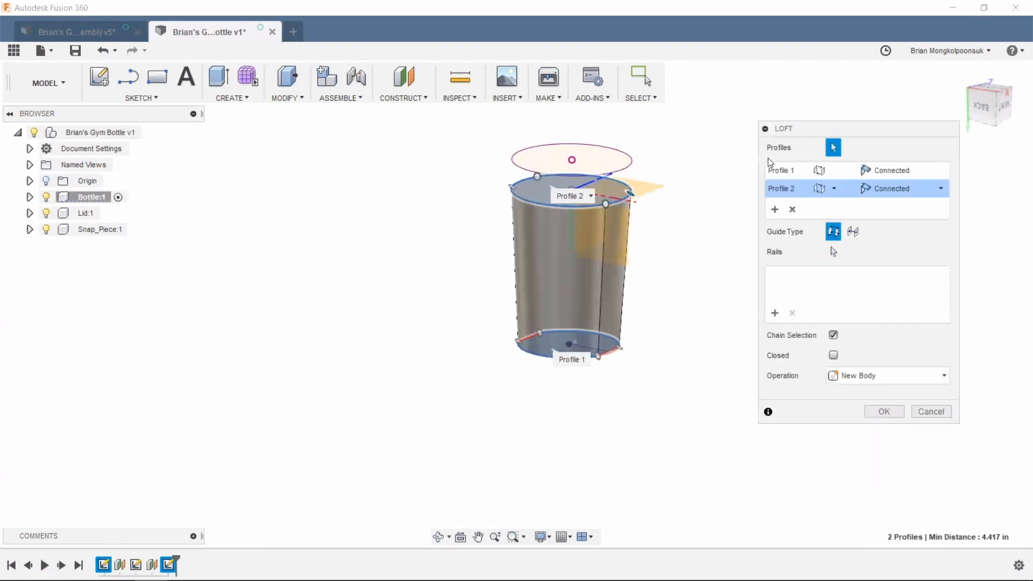
left_click(880, 412)
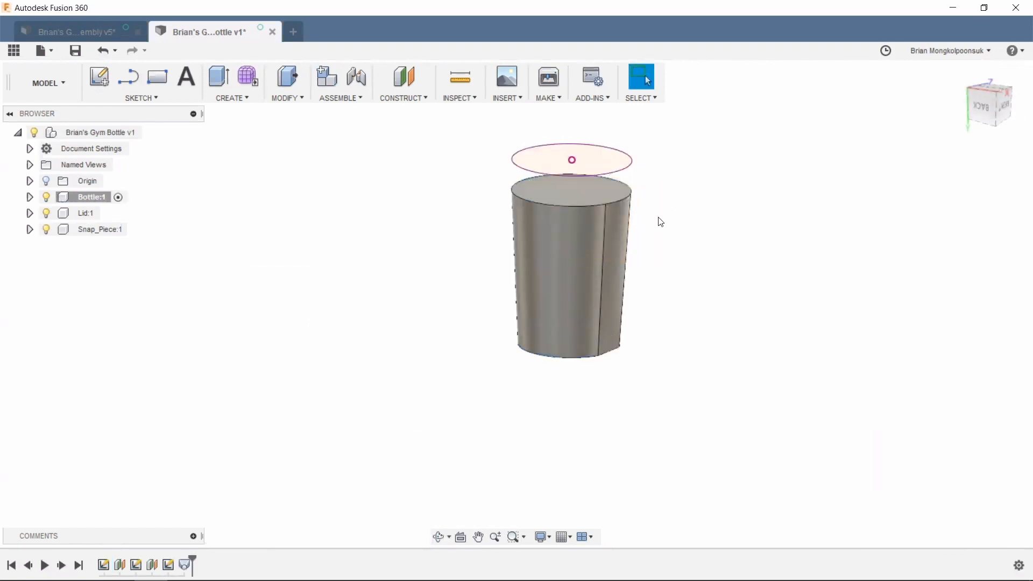
- Loft from the body's upper circular face to the projected circle profile, using the Join operation
left_click(231, 97)
left_click(230, 198)
left_click(573, 183)
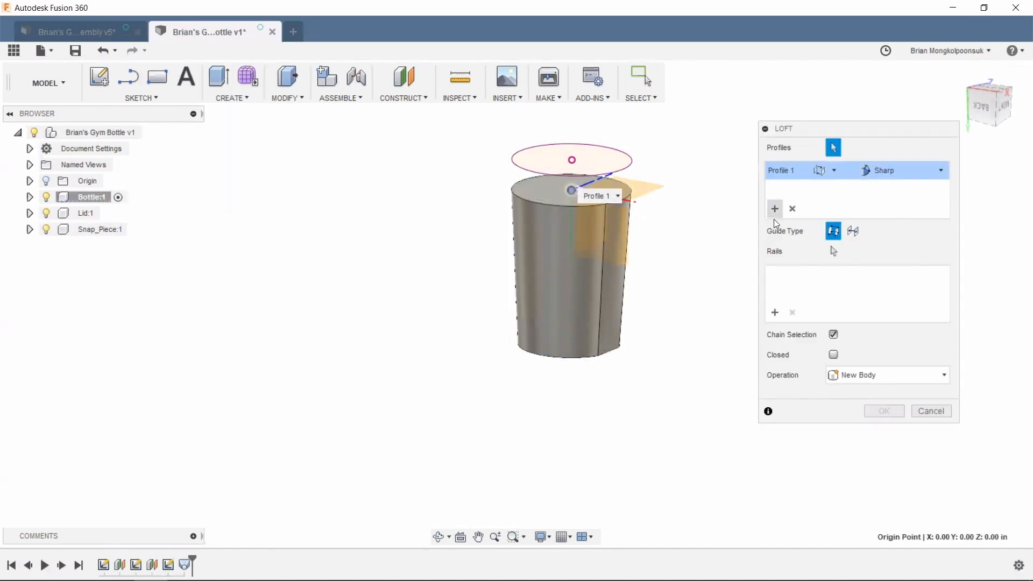
left_click(792, 208)
scroll(592, 216, "up", 2)
left_click(521, 216)
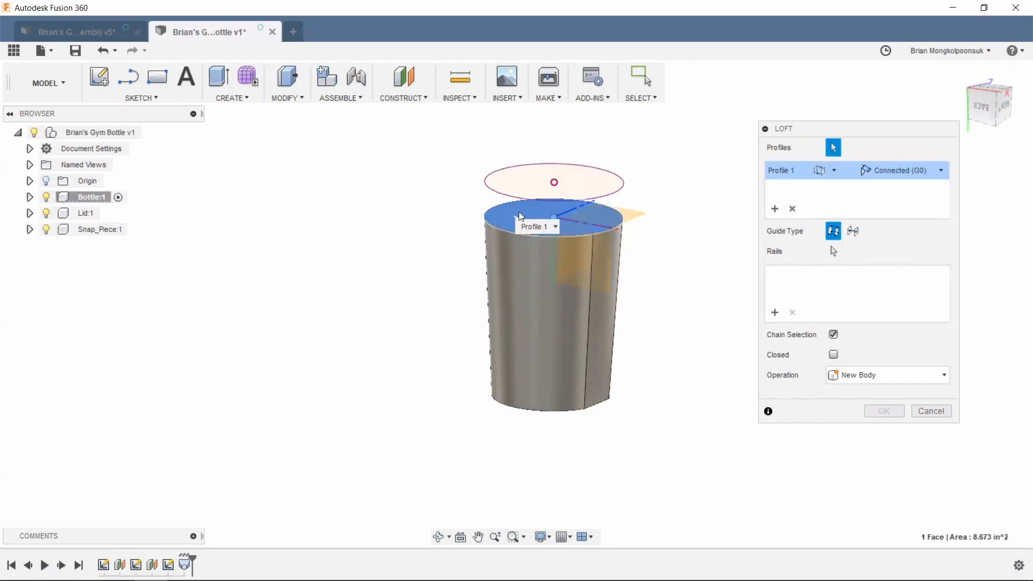
left_click(528, 191)
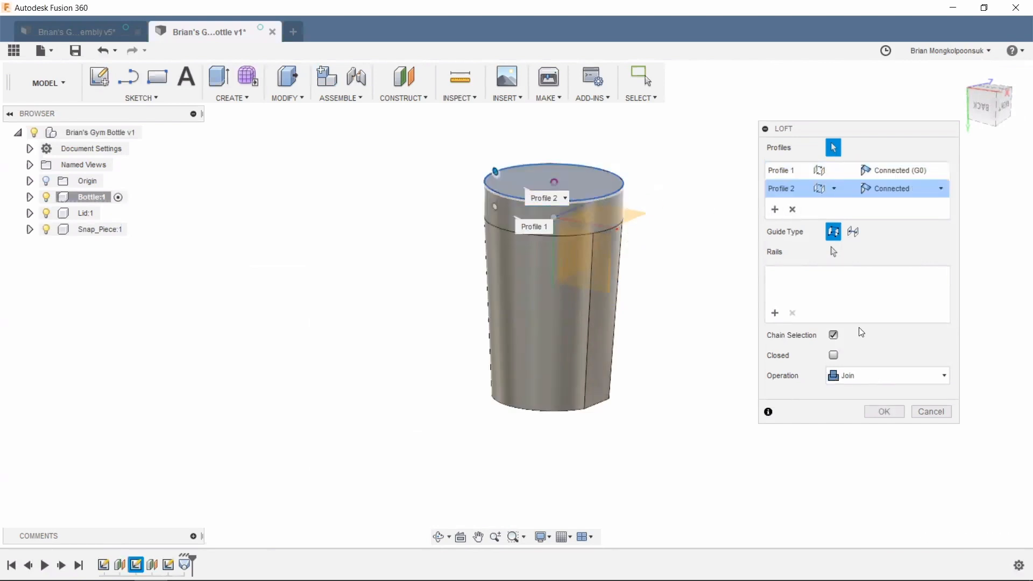
key("Return")
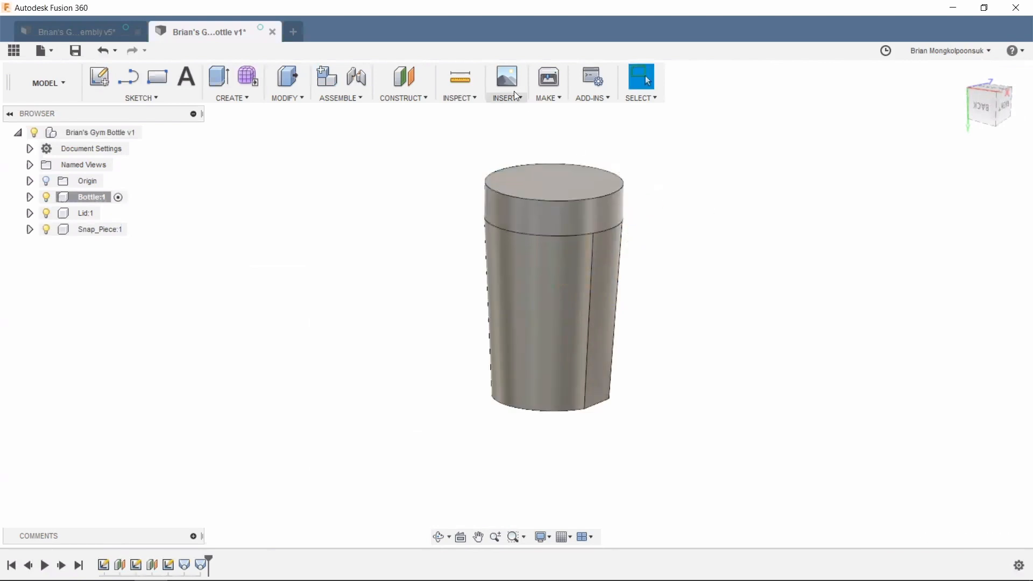
left_click(401, 96)
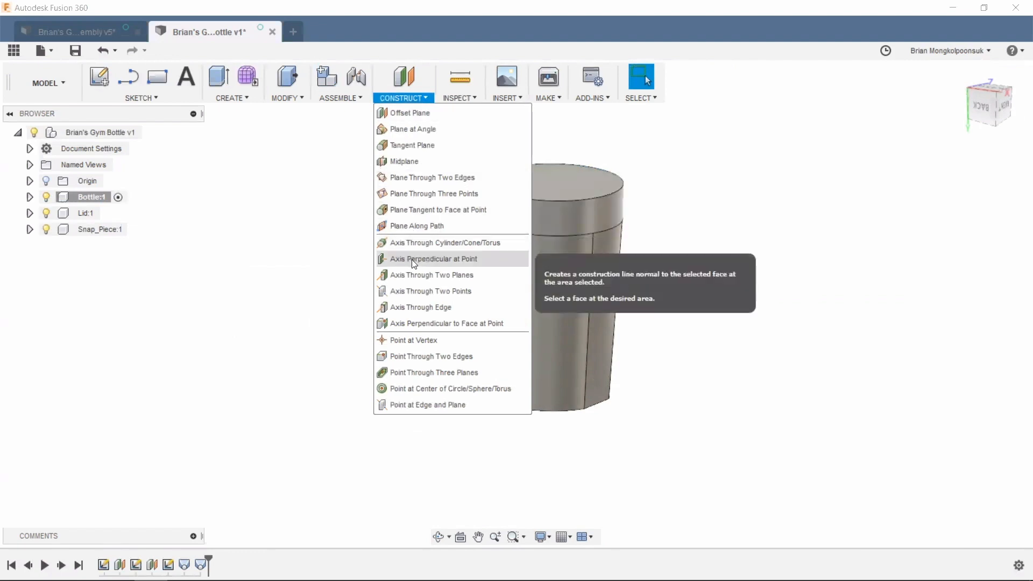
left_click(415, 242)
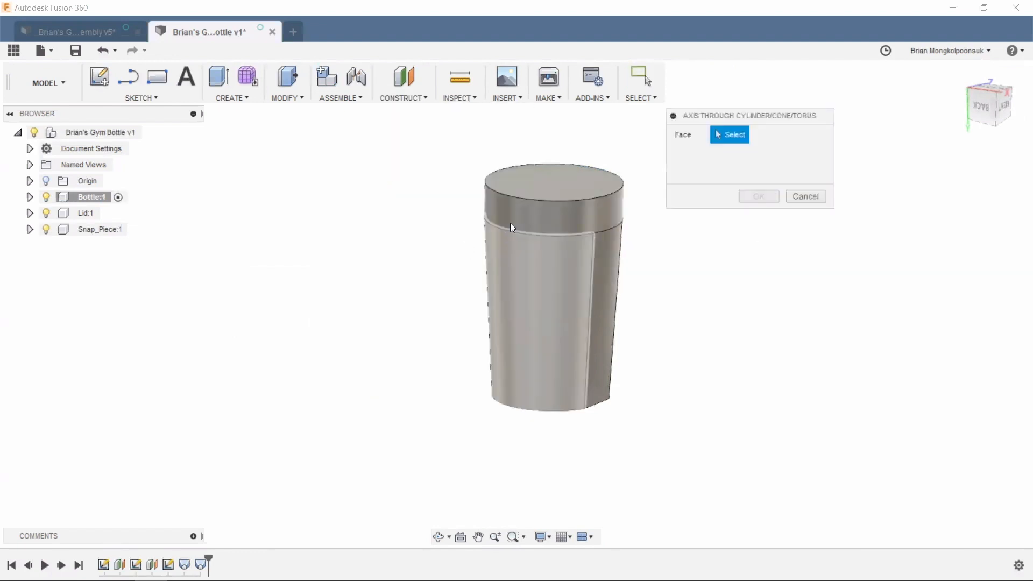
left_click(560, 217)
left_click(776, 132)
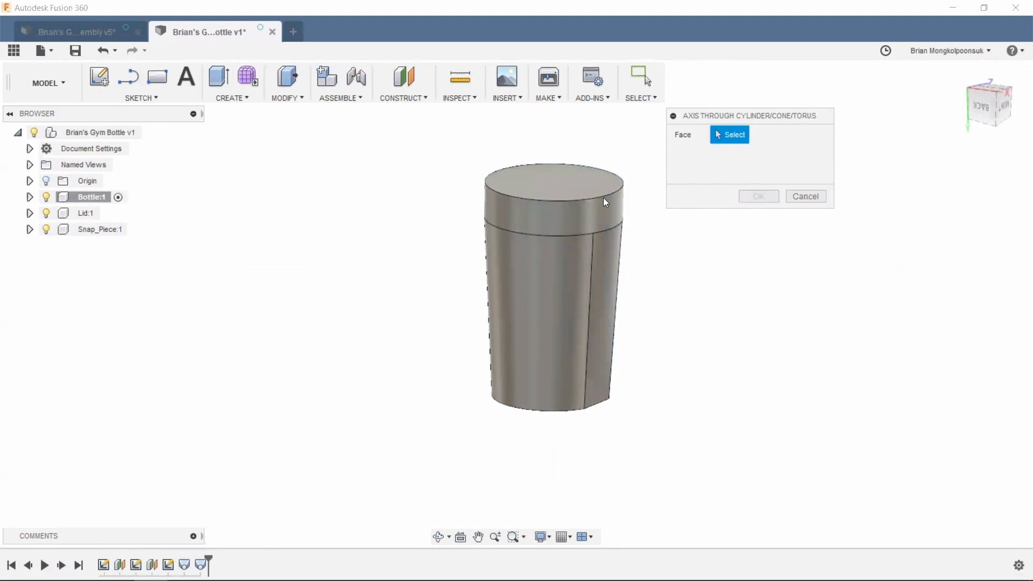
scroll(598, 197, "down", 2)
scroll(601, 199, "up", 5)
middle_click_drag(642, 208, 618, 192, "shift")
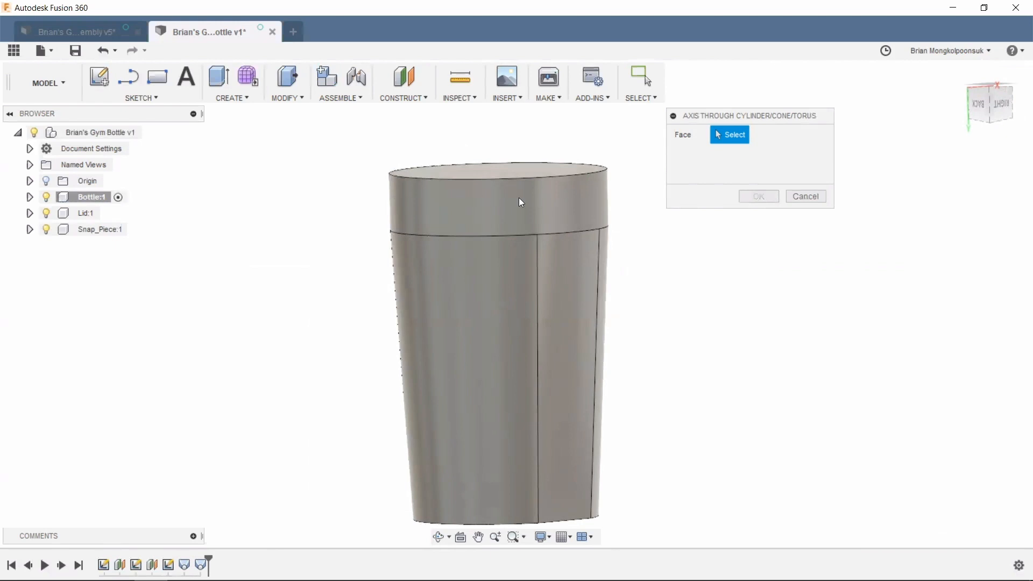
left_click(807, 196)
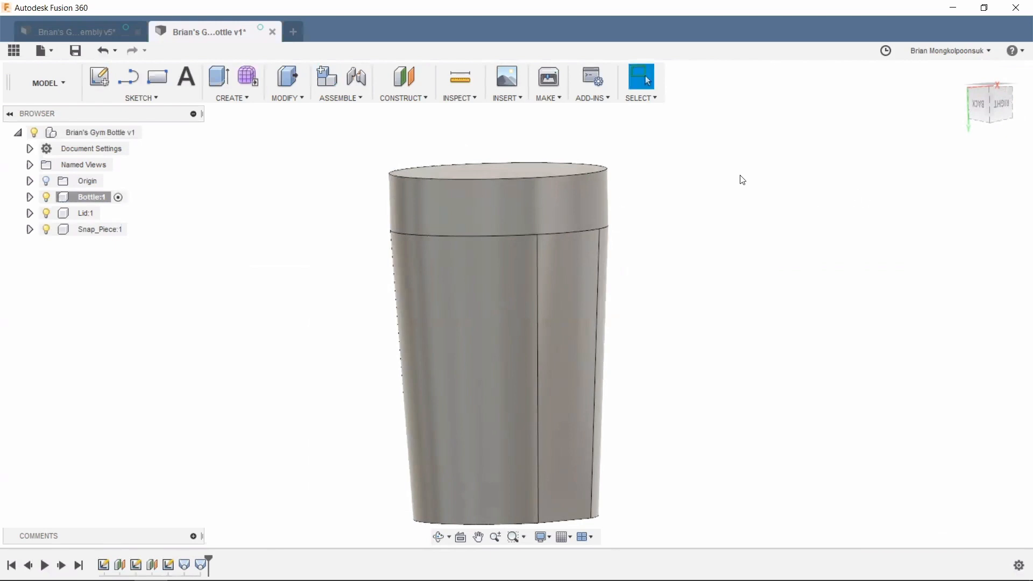
- Undo the joined loft above the bottle body's upper face
key("ctrl+z")
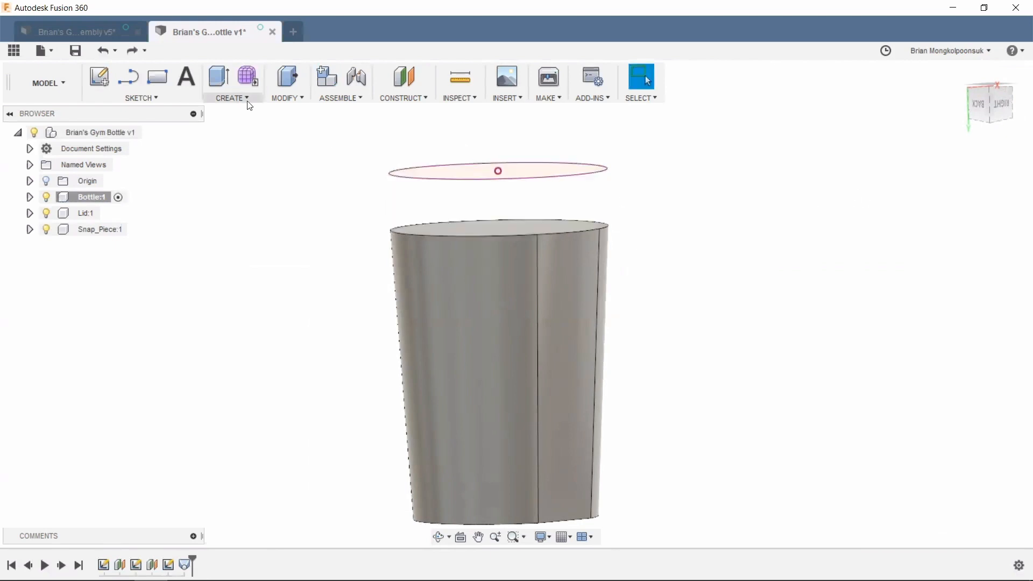
left_click(534, 227)
left_click(540, 173)
left_click(703, 201)
- Extrude the upper circle profile with a To Object extent to the body's top face, using the Join operation
left_click(220, 86)
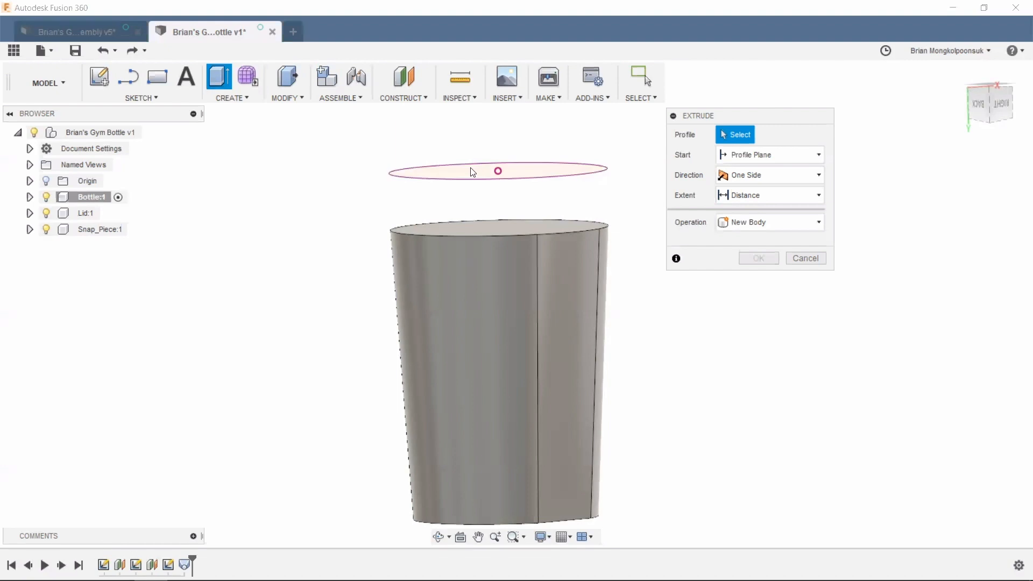
left_click(466, 168)
left_click(727, 200)
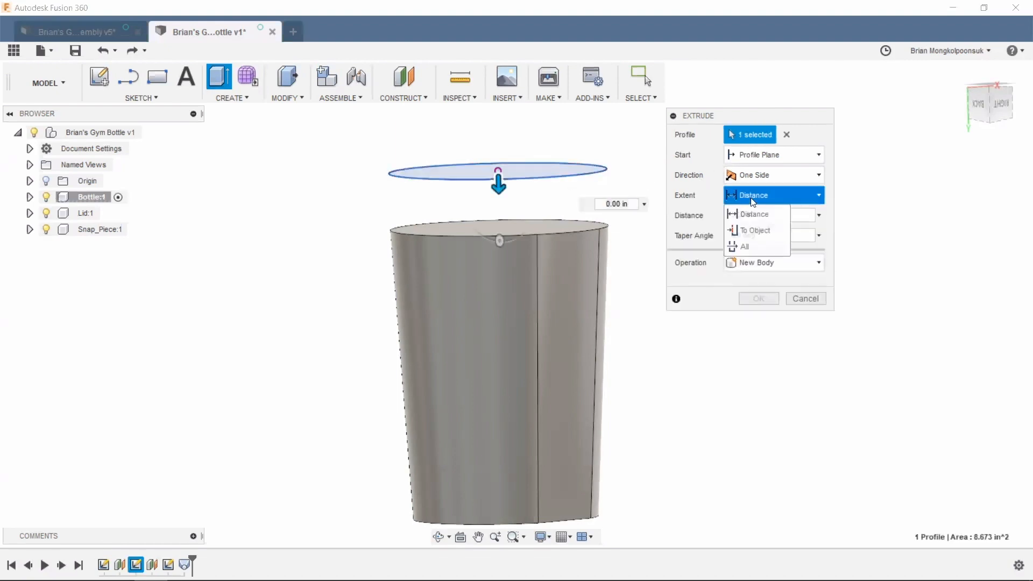
left_click(753, 222)
left_click(466, 227)
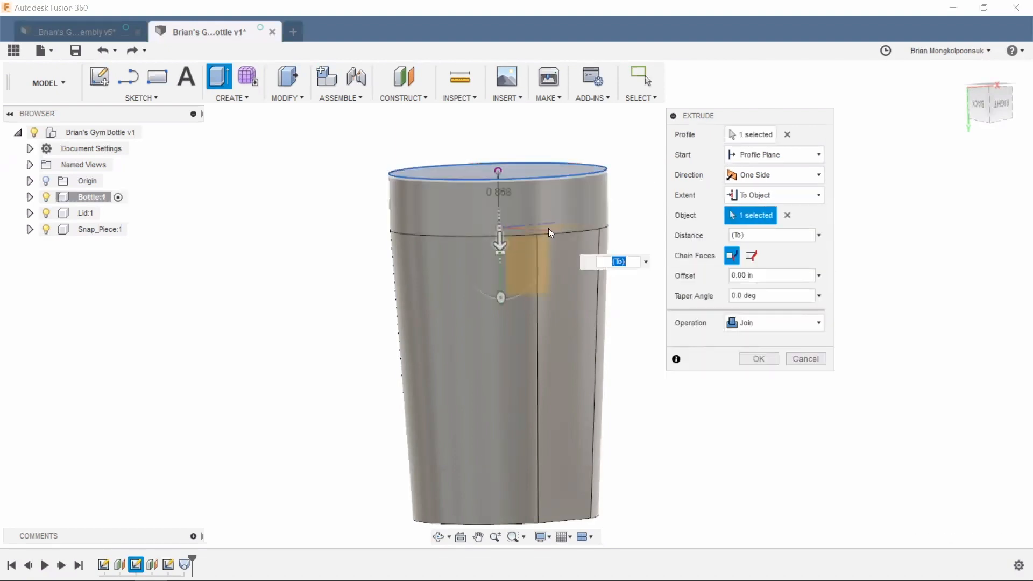
left_click(761, 358)
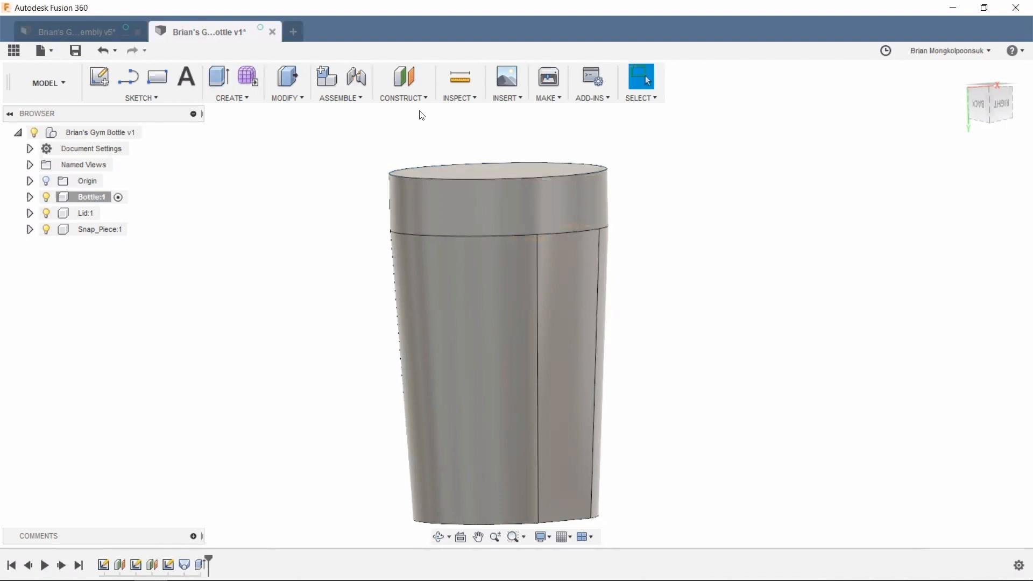
left_click(414, 97)
left_click(421, 238)
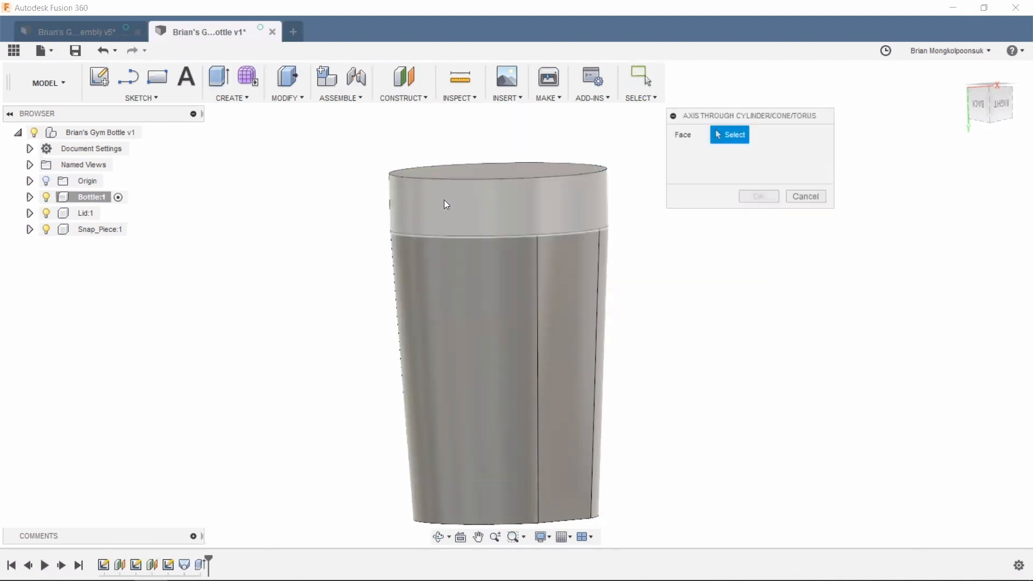
left_click(445, 204)
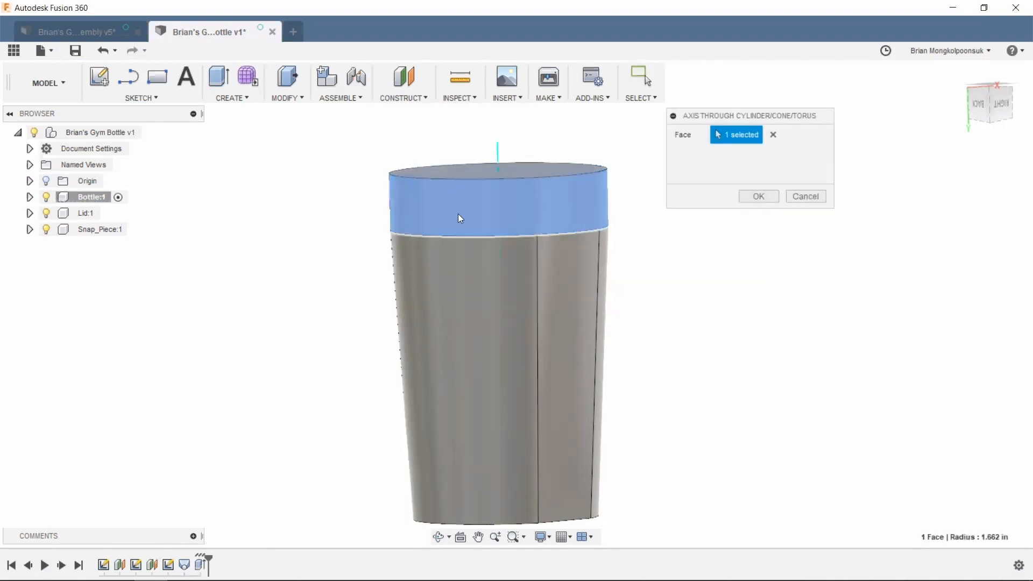
left_click(805, 196)
- Shell the bottle body inward, removing its top circular face
middle_click_drag(633, 160, 680, 210, "shift")
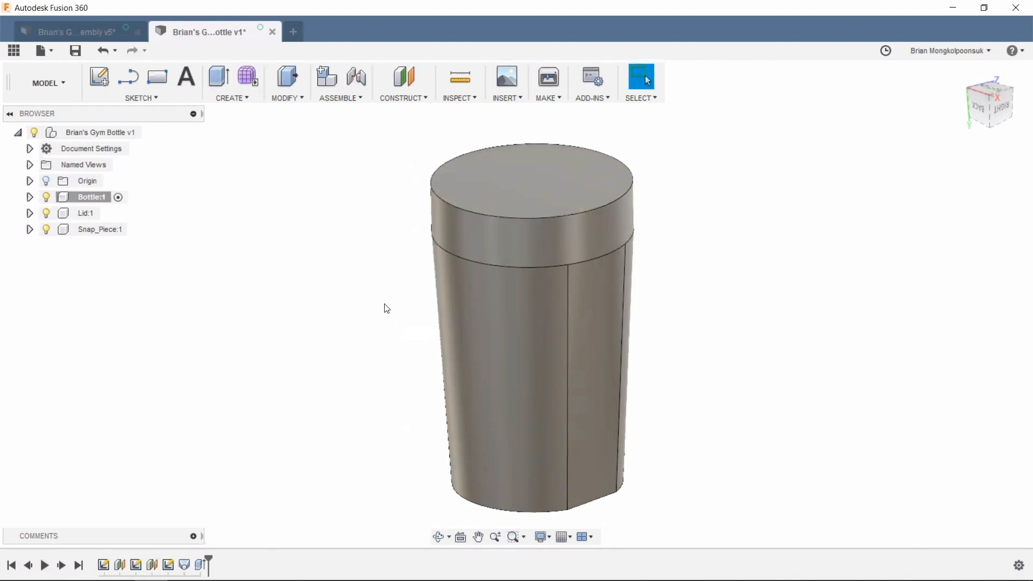
left_click(287, 97)
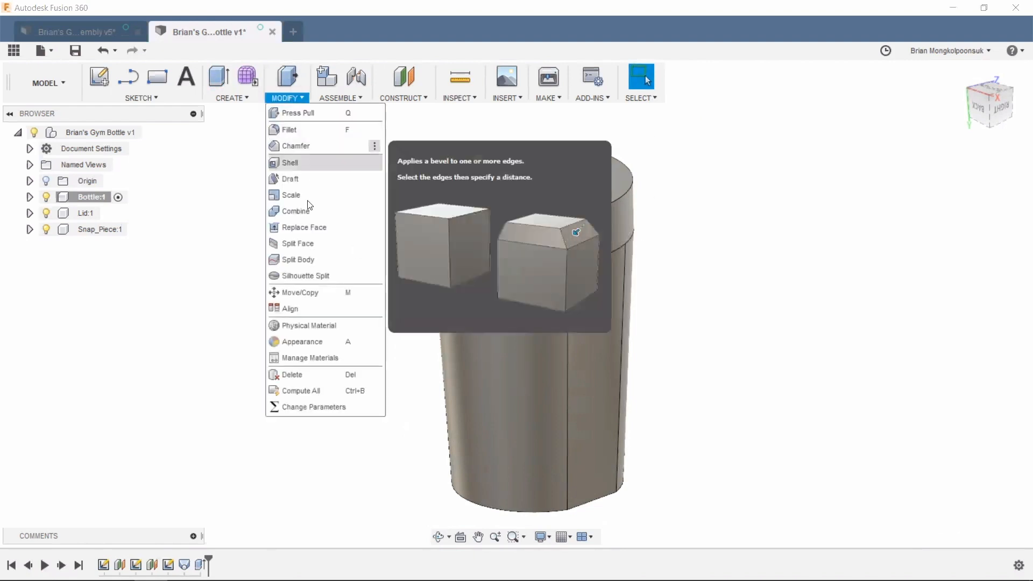
left_click(311, 171)
left_click(511, 169)
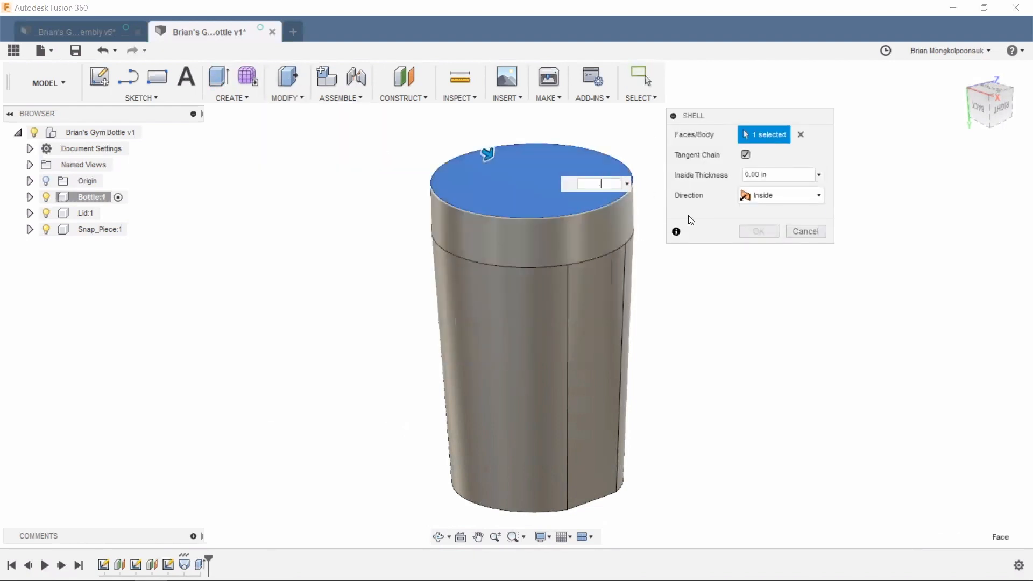
key("Return")
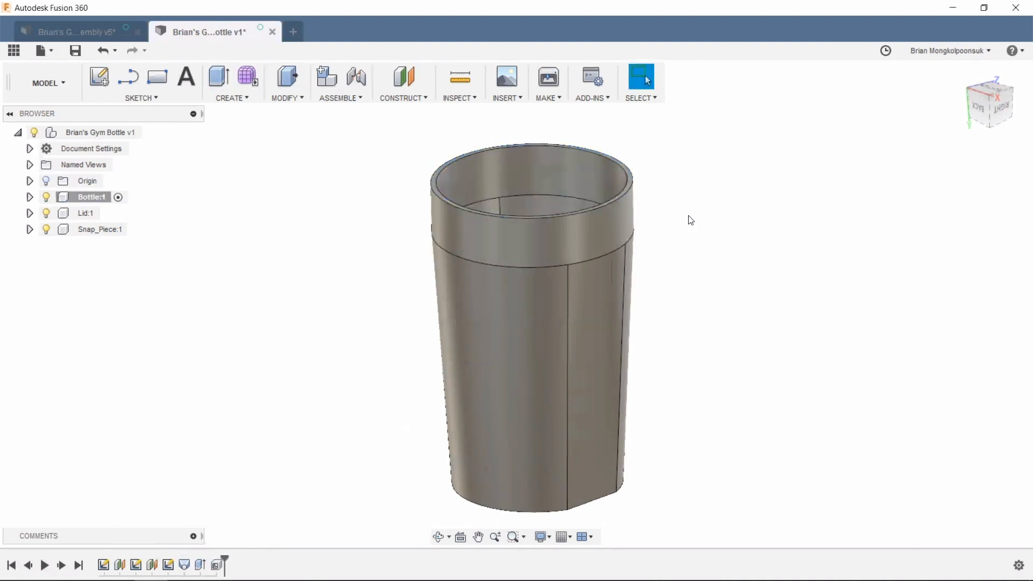
- Orient the bottle upright in the back view and set that view as the Front view
scroll(803, 278, "down", 2)
scroll(739, 256, "up", 2)
mouse_move(740, 211)
middle_mouse_down("shift")
mouse_move(741, 240)
mouse_move(740, 209)
middle_mouse_up("shift")
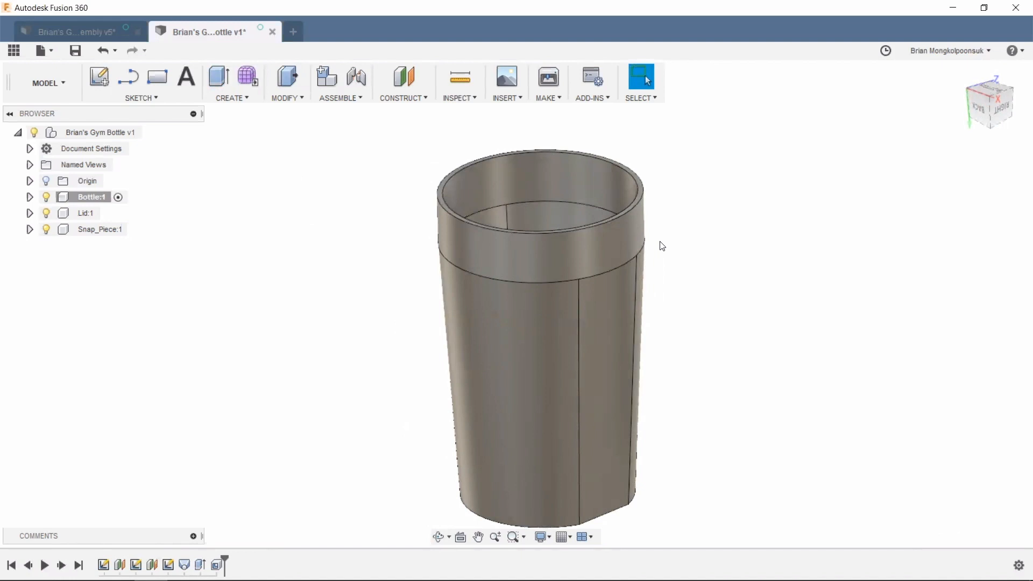
middle_click_drag(680, 230, 761, 233, "shift")
left_click(988, 114)
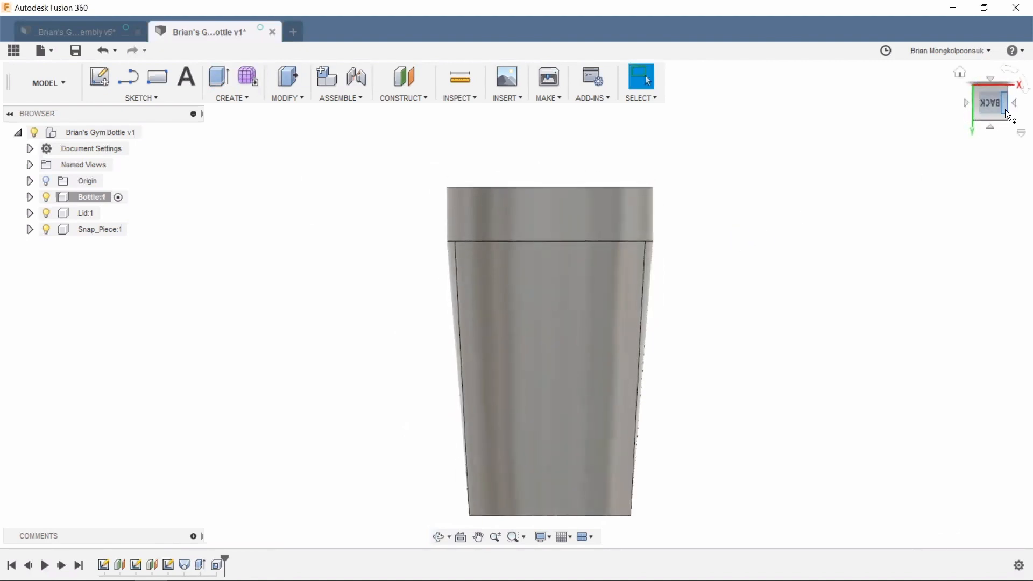
left_click(1021, 133)
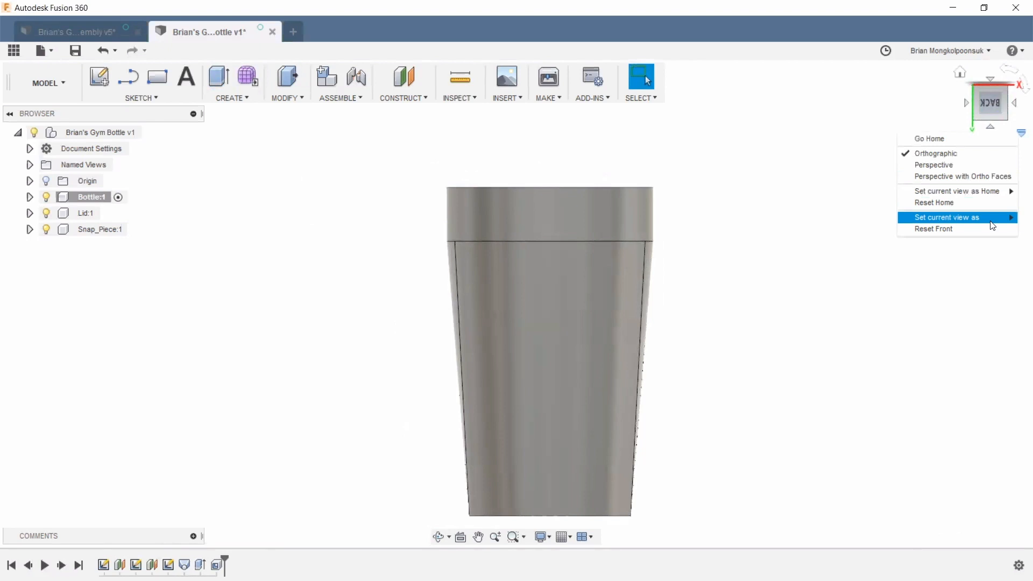
mouse_move(993, 224)
left_click(869, 214)
- Start a sketch on the front origin plane and project the whole bottle body's outline into it
middle_click_drag(786, 225, 812, 202, "shift")
left_click(981, 102)
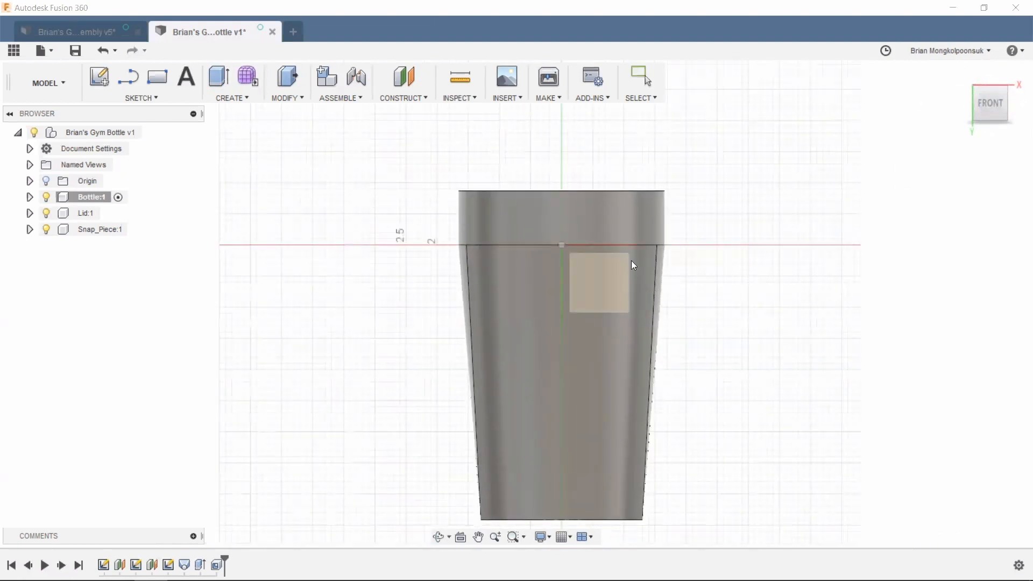
left_click(622, 272)
key("p")
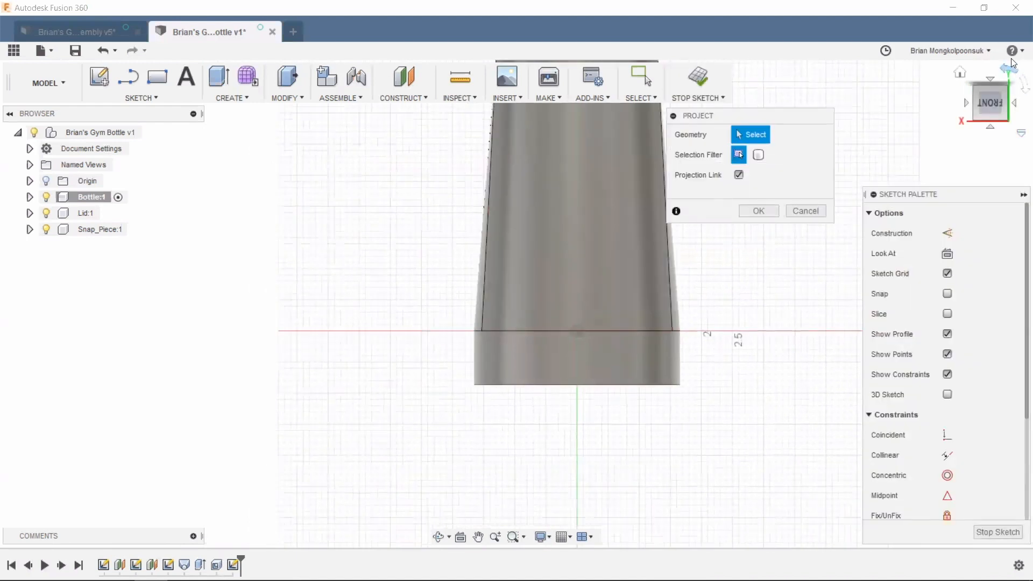
left_click(1007, 69)
left_click(997, 75)
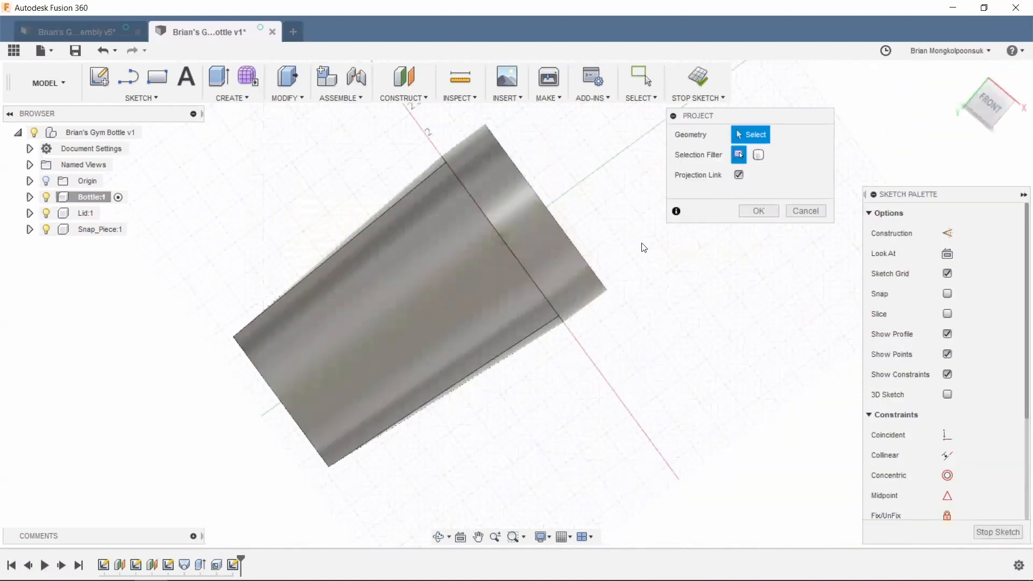
left_click(758, 156)
left_click(526, 230)
left_click(758, 211)
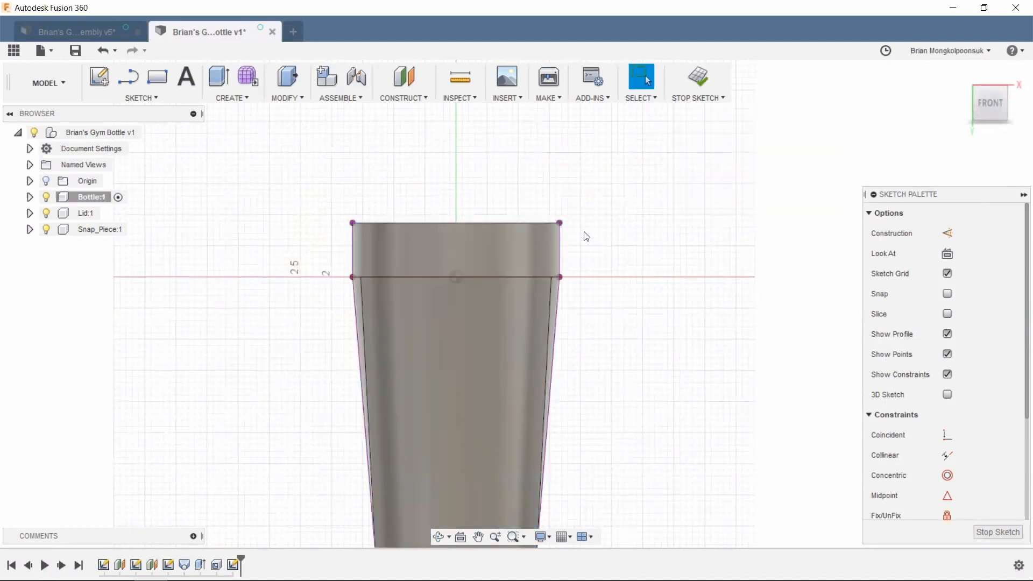
- Draw a 0.175 in vertical line up the collar's side edge from the collar's lower outer corner
scroll(539, 226, "up", 3)
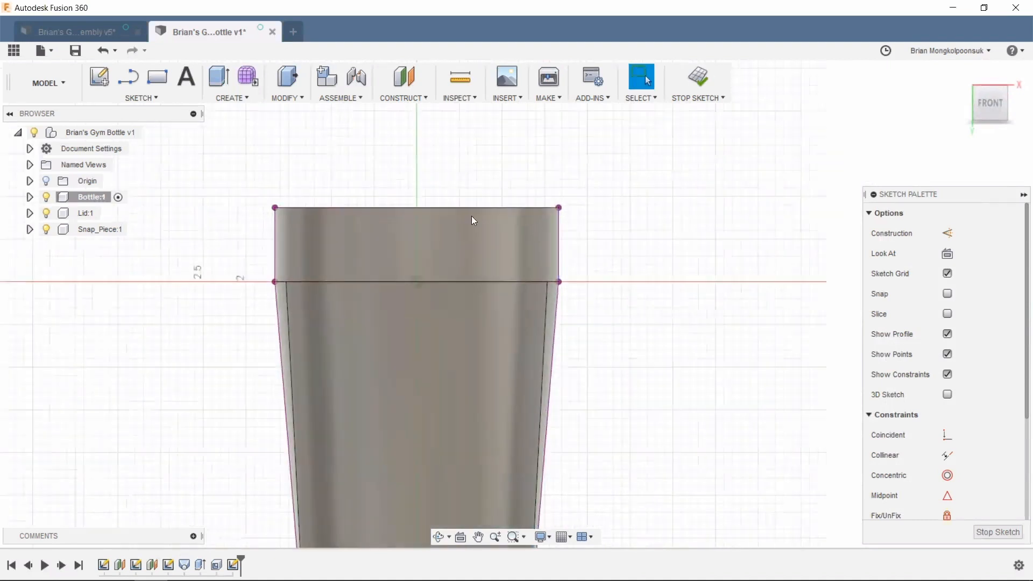
key("l")
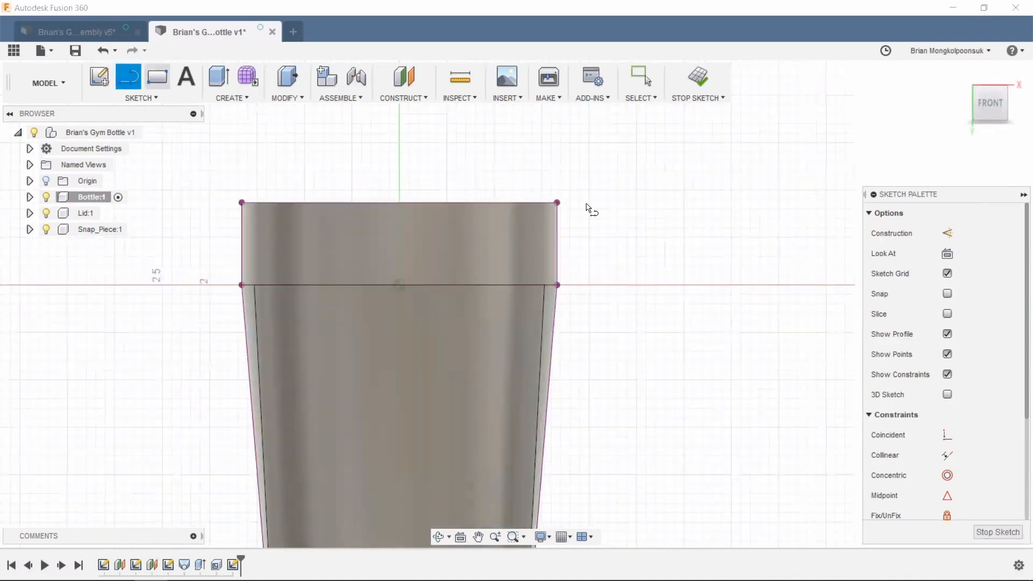
left_click(558, 284)
scroll(568, 276, "up", 2)
scroll(570, 277, "up", 3)
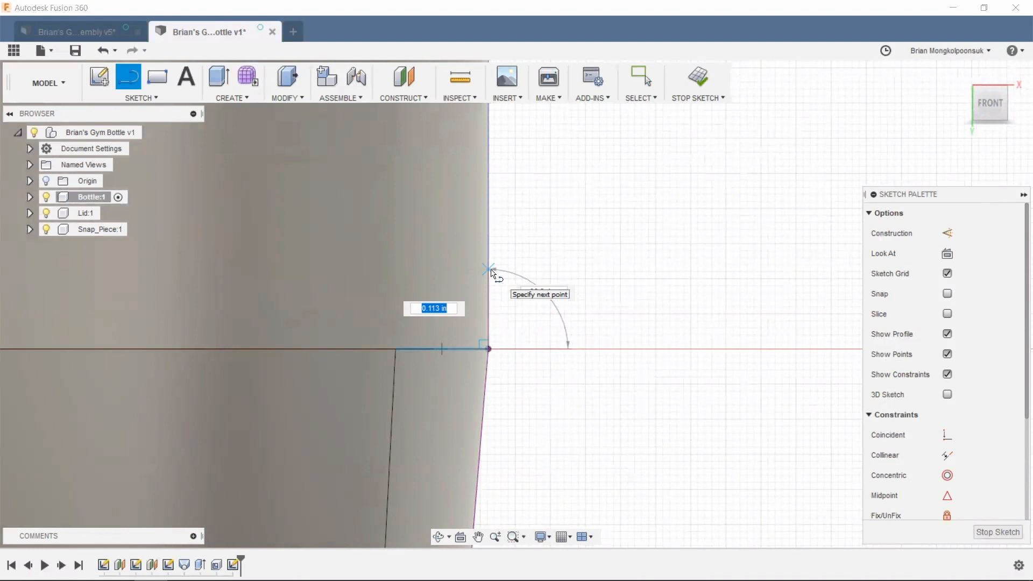
key("BackSpace")
type(".174")
key("BackSpace")
type("5")
key("Tab")
key("Tab")
key("Return")
key("Escape")
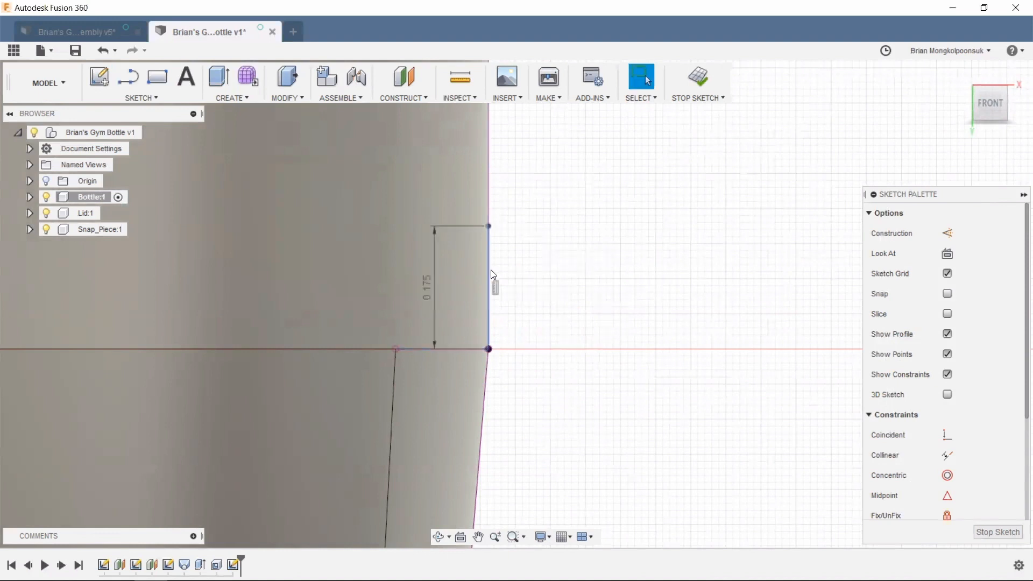
- Draw a 0.106 in horizontal line outward from the upper end of the 0.175 in line
left_click(128, 78)
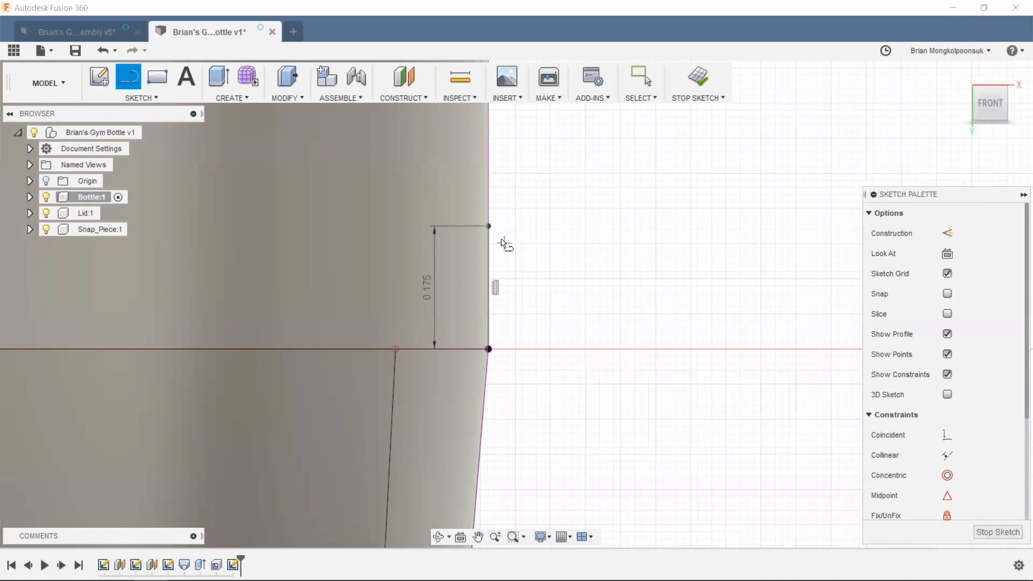
left_click(489, 226)
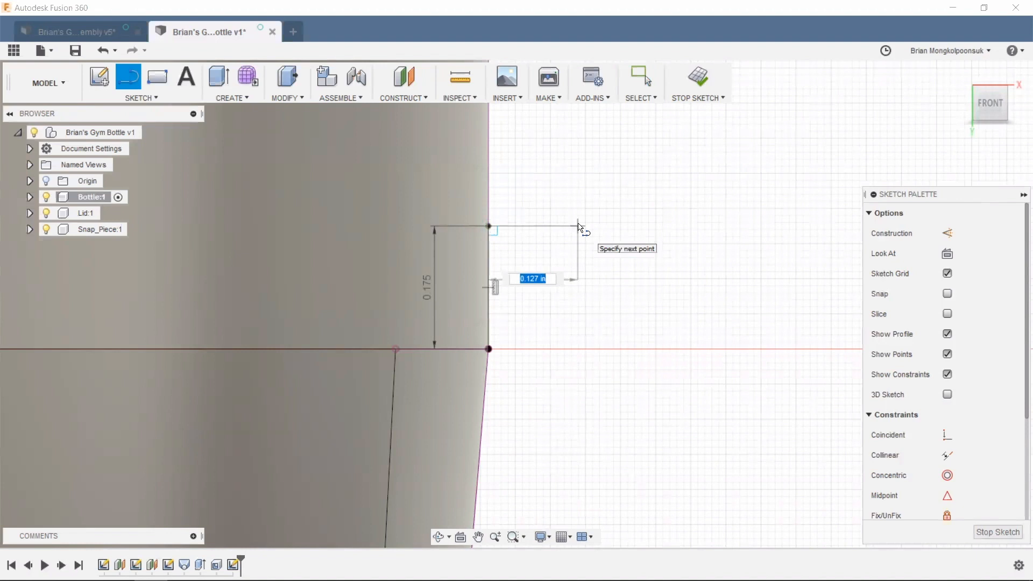
type("0.106")
key("Return")
key("Escape")
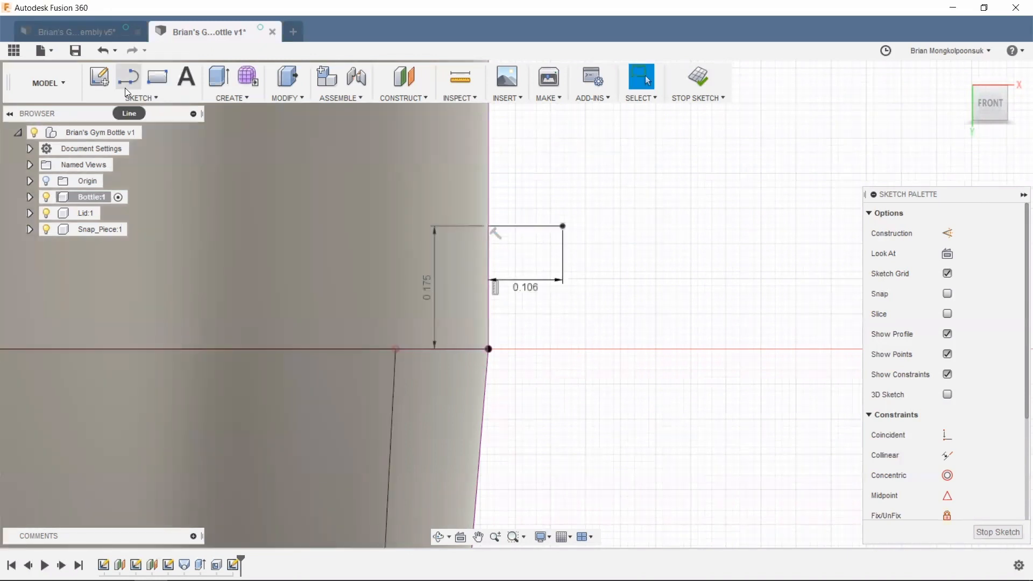
left_click(130, 82)
left_click(489, 349)
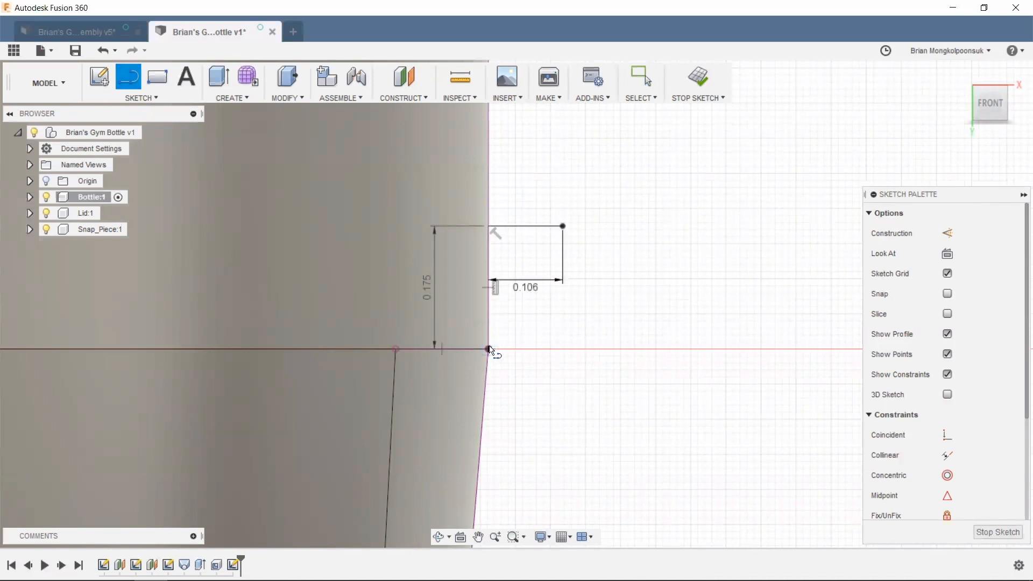
key("Escape")
- Draw a fit point spline from the collar's lower outer corner through one bulging midpoint to the outer end of the 0.106 in line
left_click(151, 98)
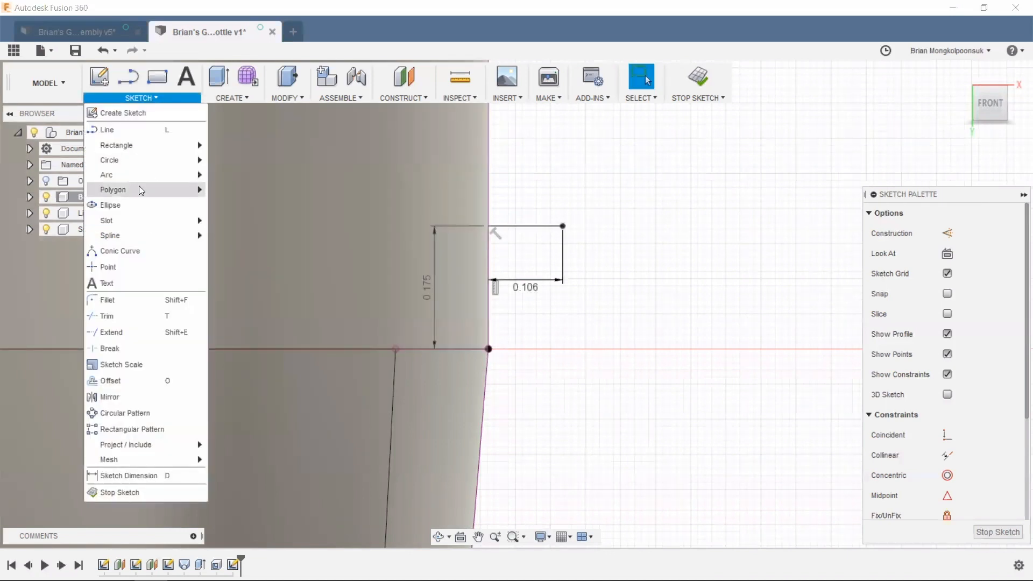
mouse_move(141, 235)
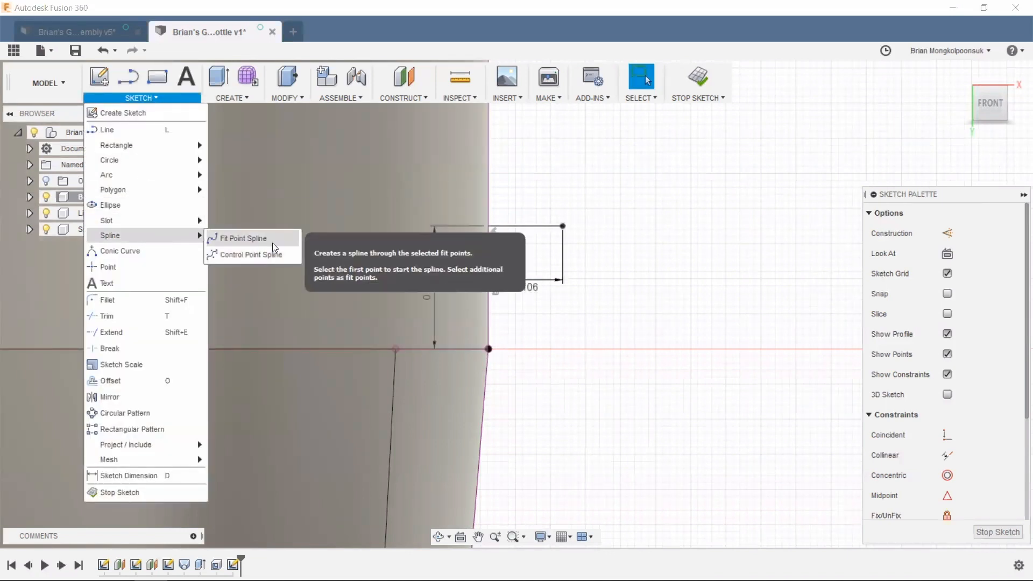
left_click(267, 237)
left_click(489, 350)
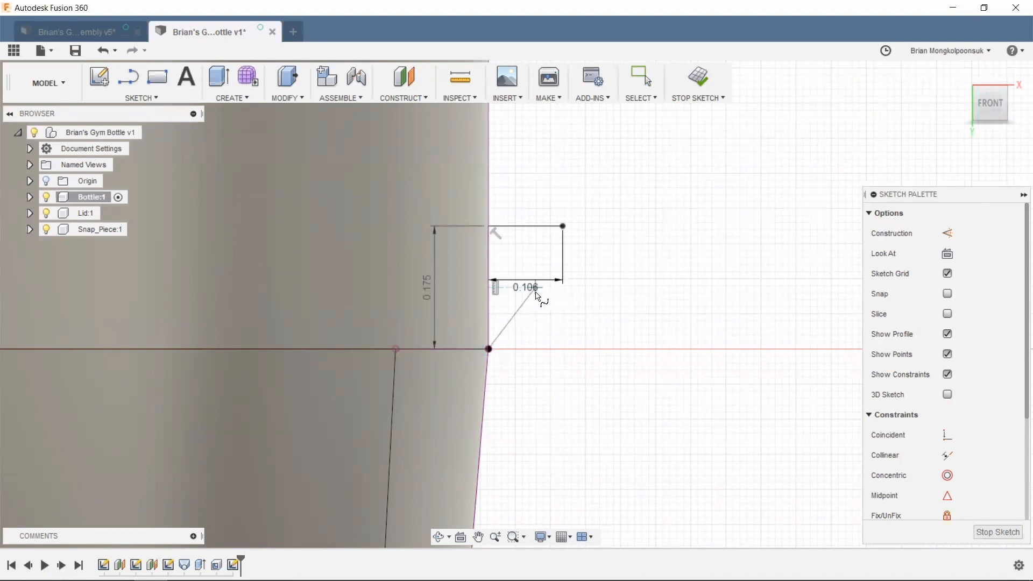
left_click(540, 289)
left_click(563, 226)
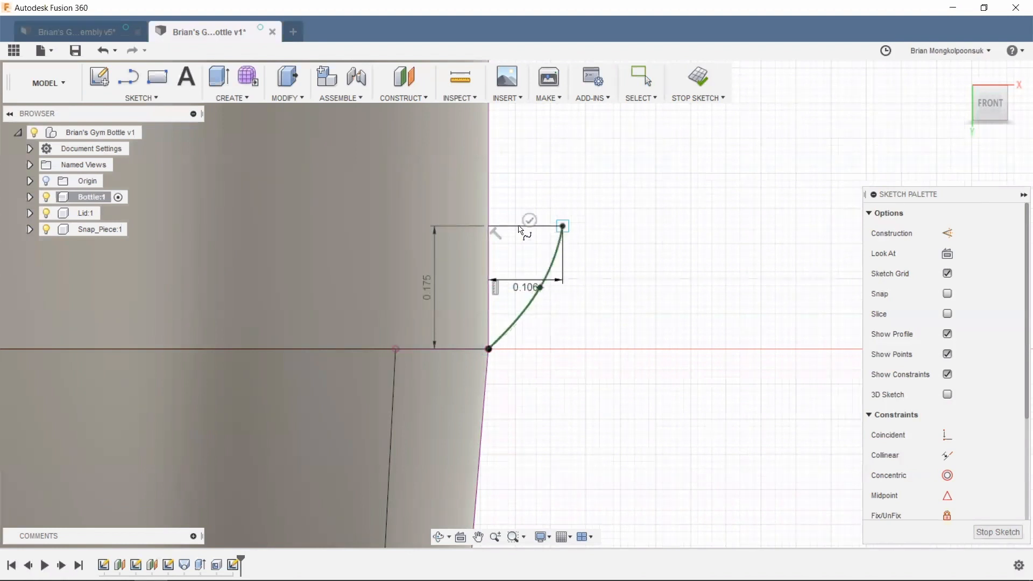
left_click(530, 219)
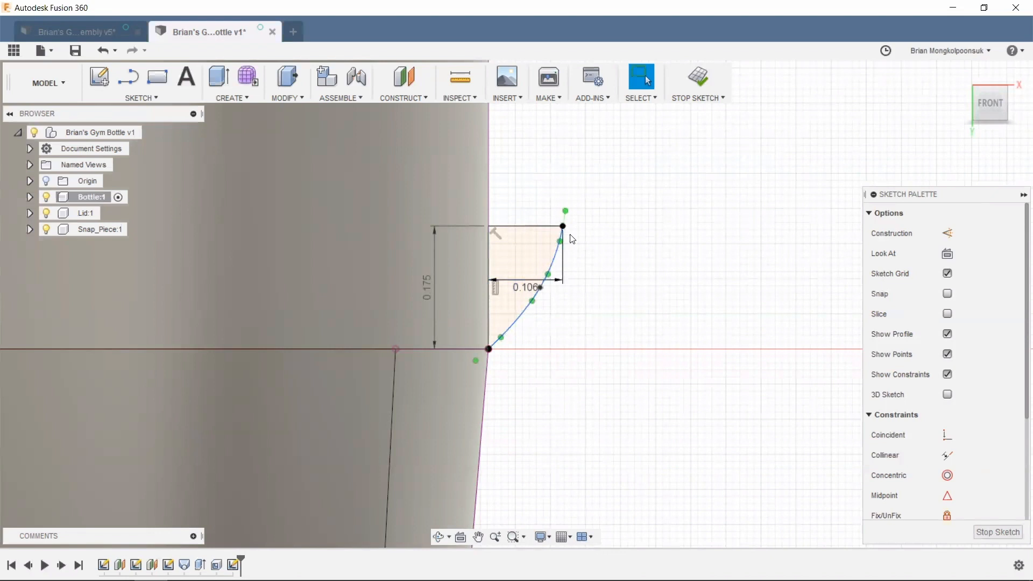
- Revolve the curved lip profile 360 degrees about the collar's central axis, joining it to the bottle body
scroll(604, 312, "down", 3)
scroll(603, 312, "down", 2)
scroll(600, 206, "up", 2)
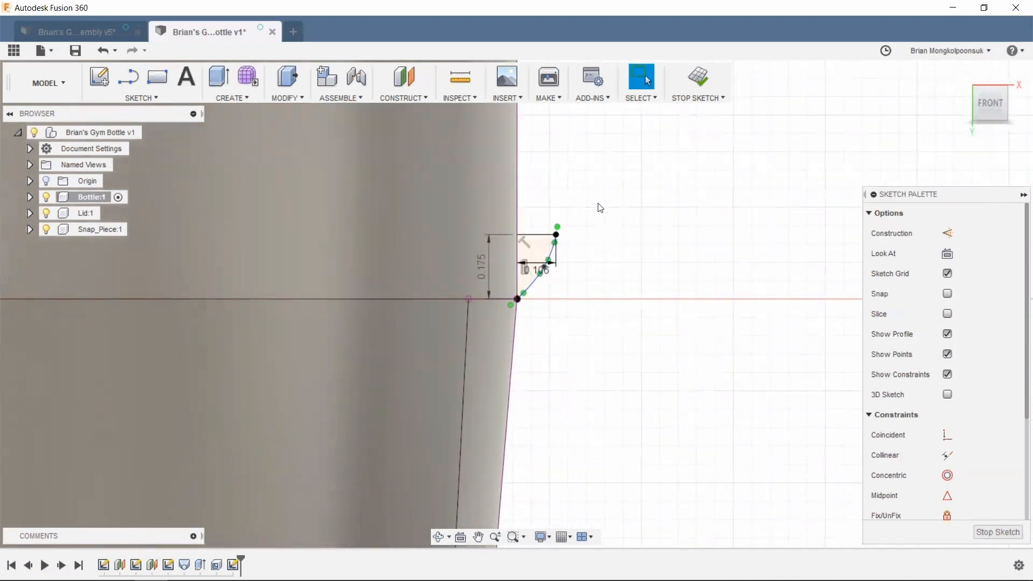
scroll(615, 405, "down", 5)
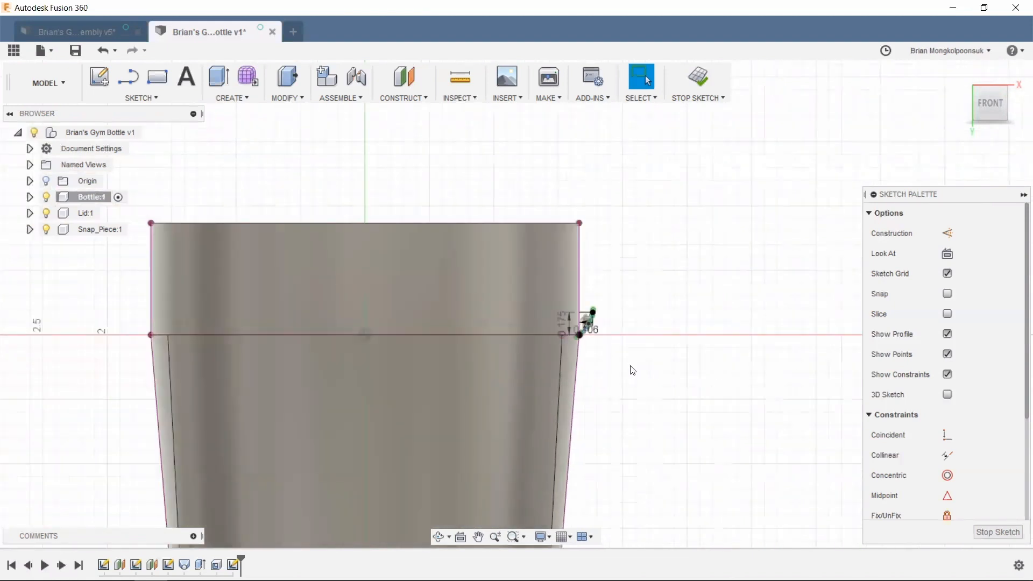
scroll(609, 341, "up", 4)
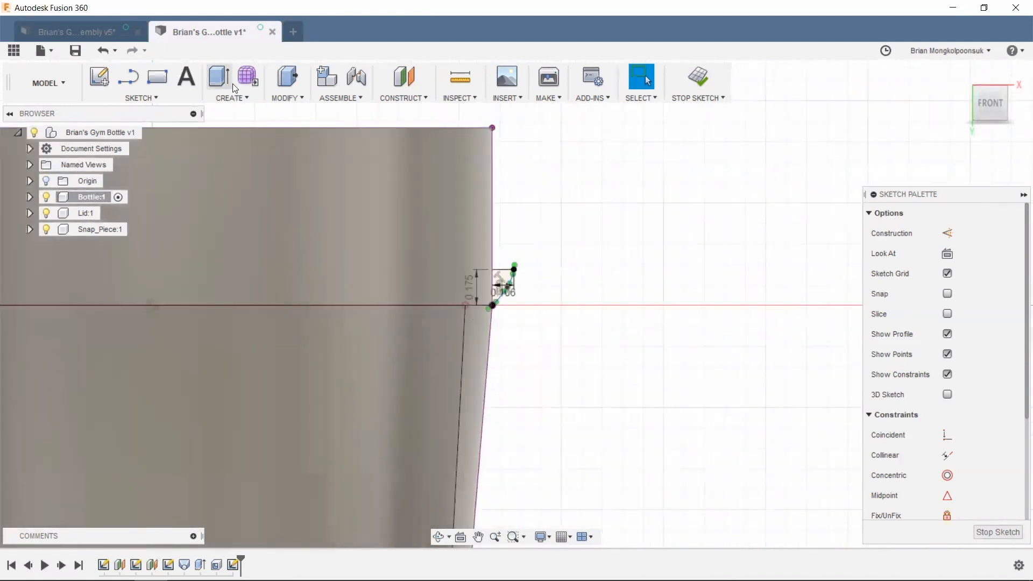
left_click(234, 96)
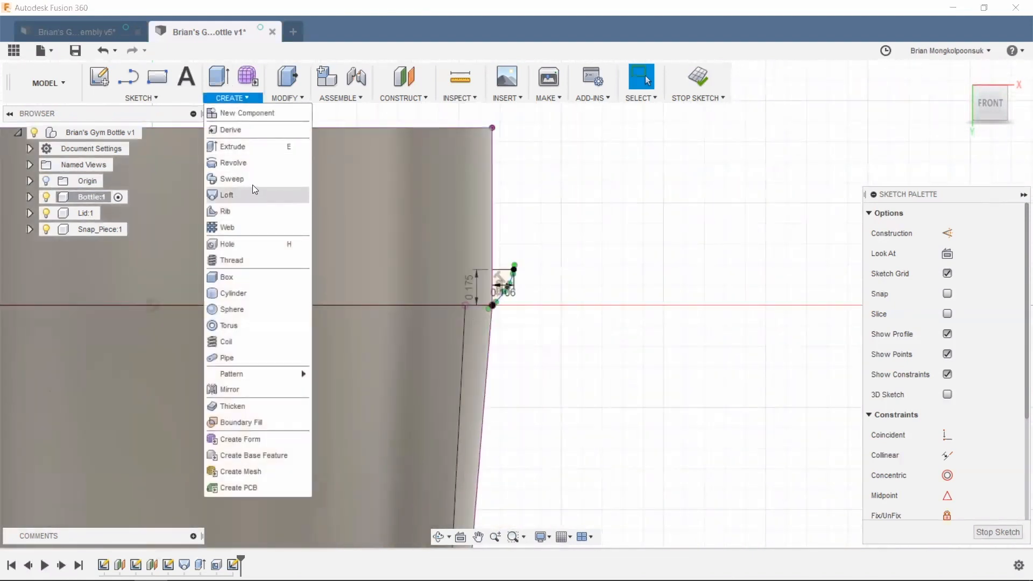
left_click(256, 163)
left_click(500, 280)
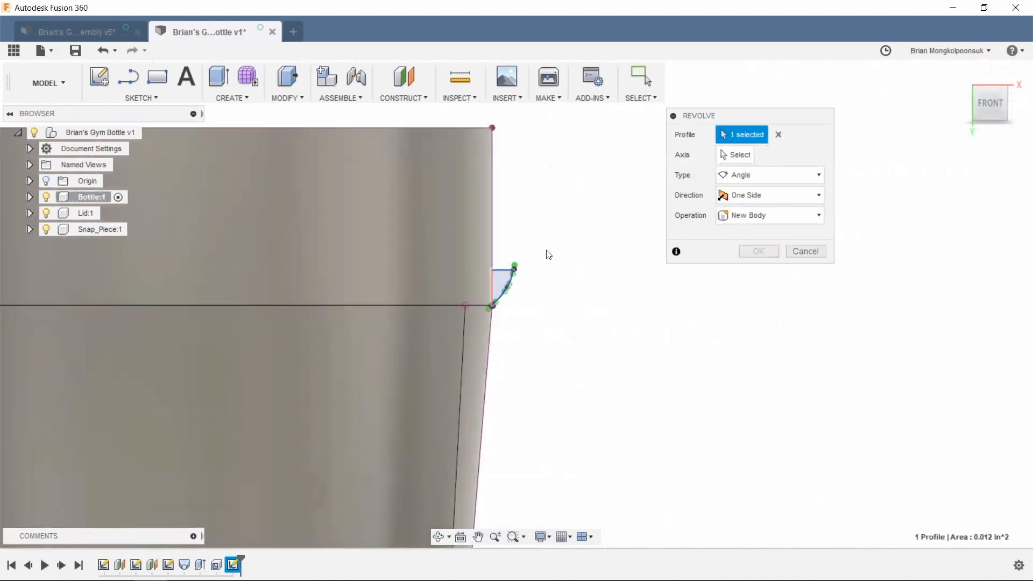
scroll(647, 233, "down", 2)
left_click(735, 154)
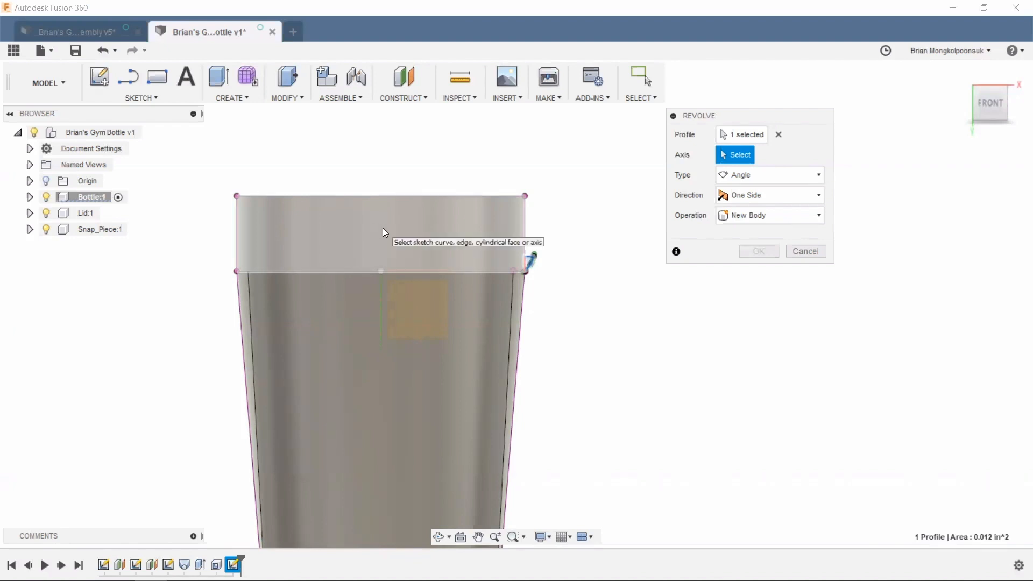
left_click(385, 227)
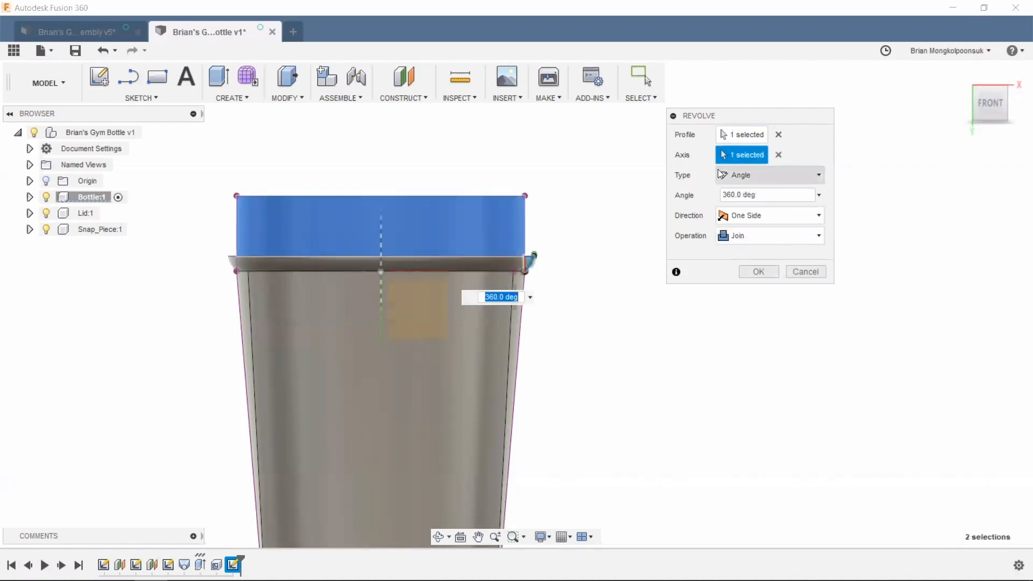
left_click(747, 273)
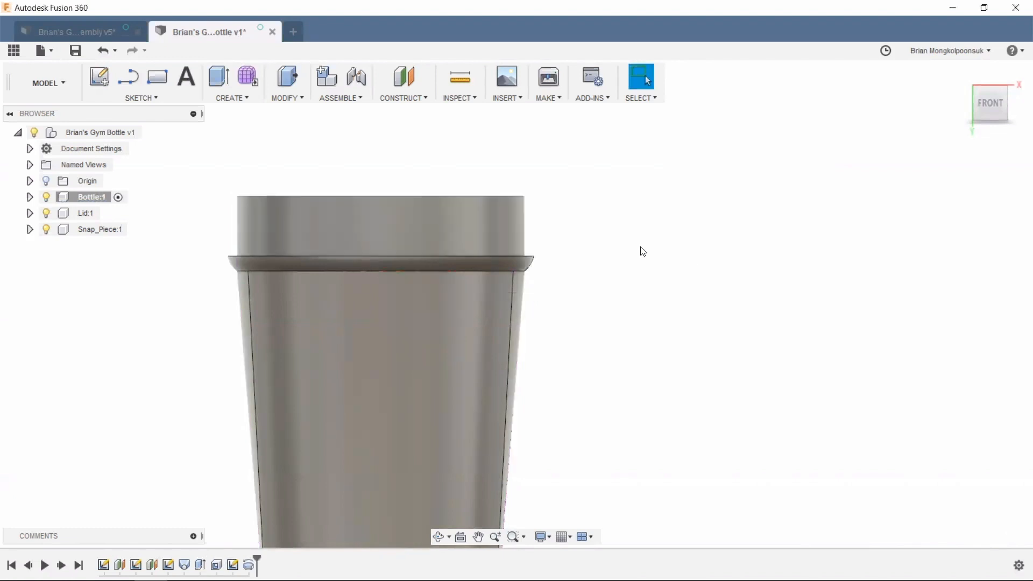
middle_click_drag(616, 253, 576, 249, "shift")
scroll(576, 250, "up", 2)
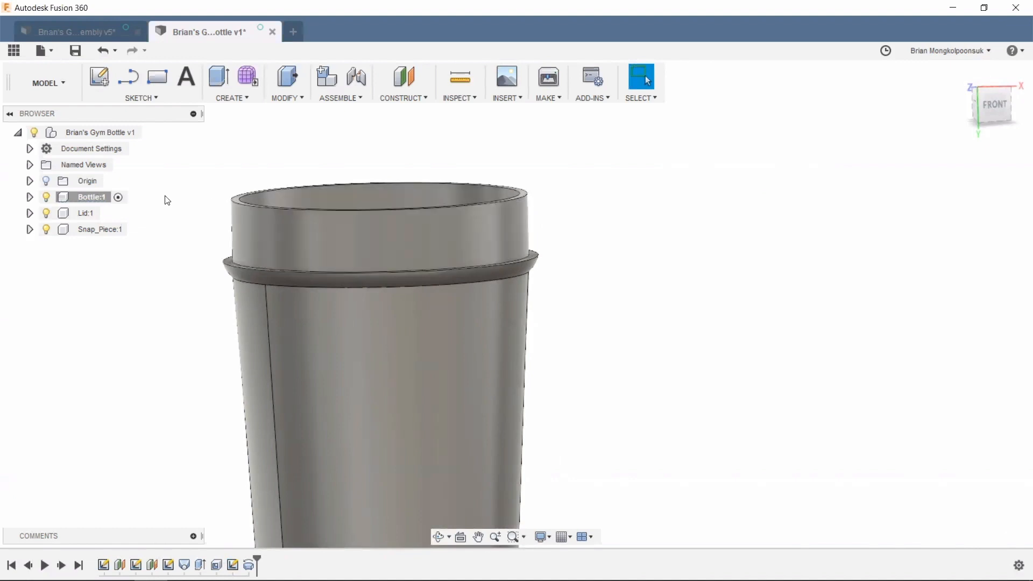
left_click(120, 199)
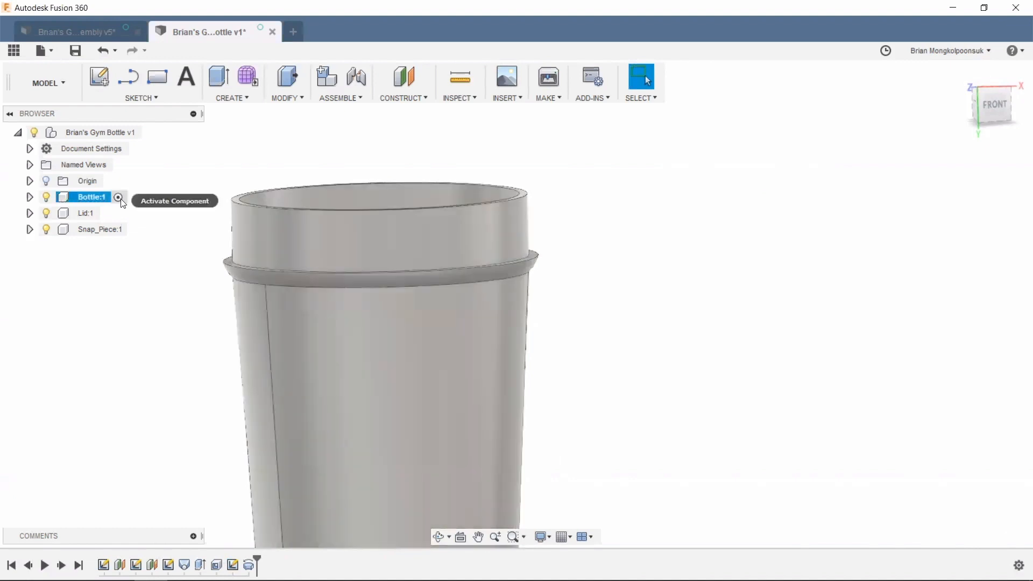
left_click(120, 197)
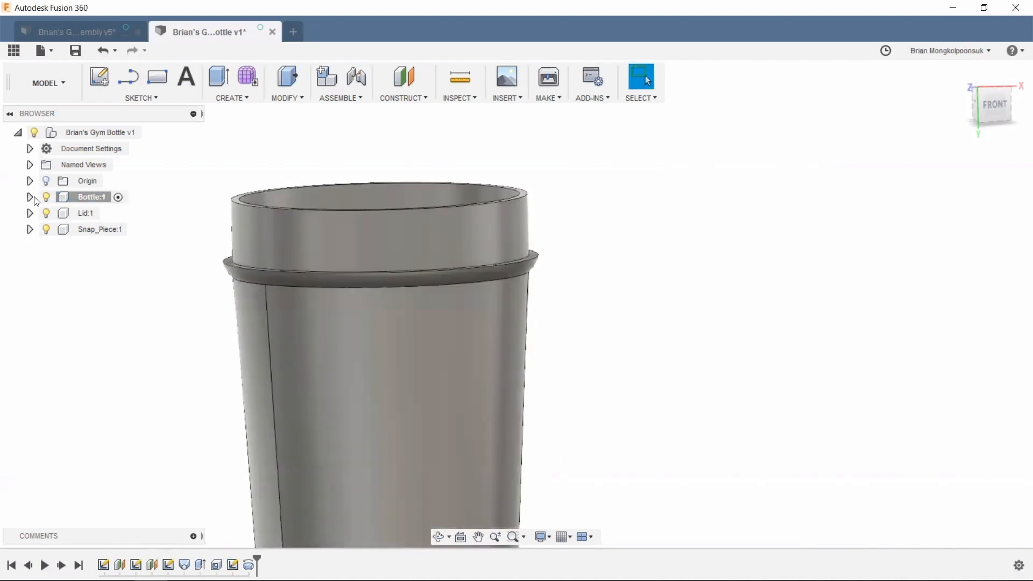
left_click(29, 197)
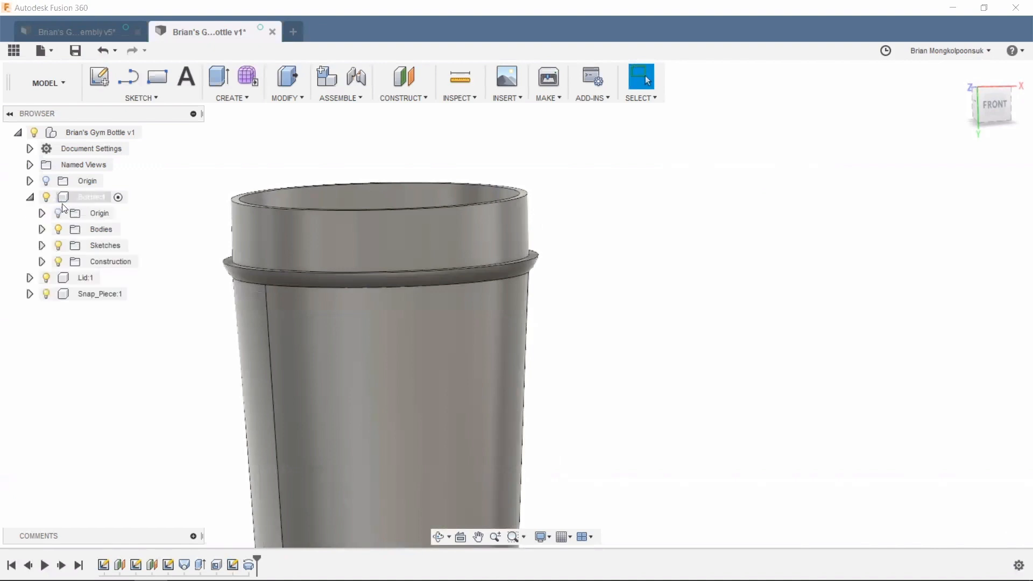
left_click(29, 197)
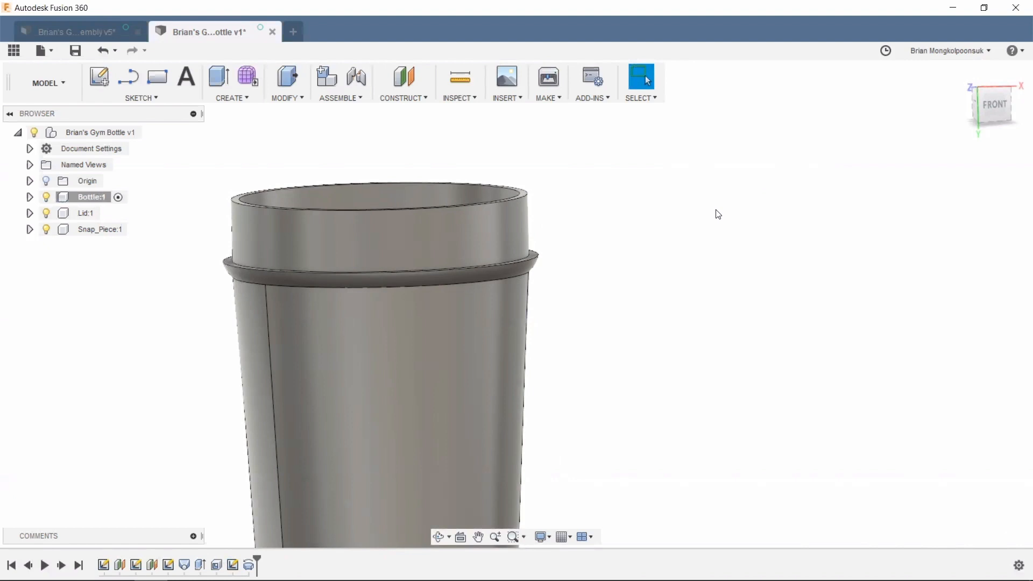
- Create a construction plane offset -0.26 in from the bottle's top rim face
left_click(414, 79)
middle_click_drag(550, 242, 524, 182, "shift")
left_click(524, 182)
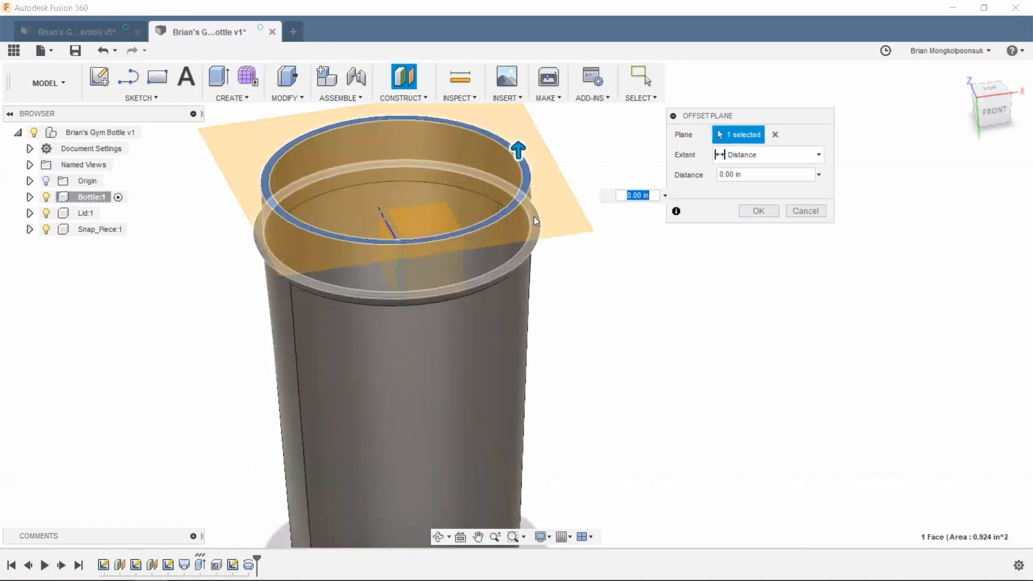
type("-.26")
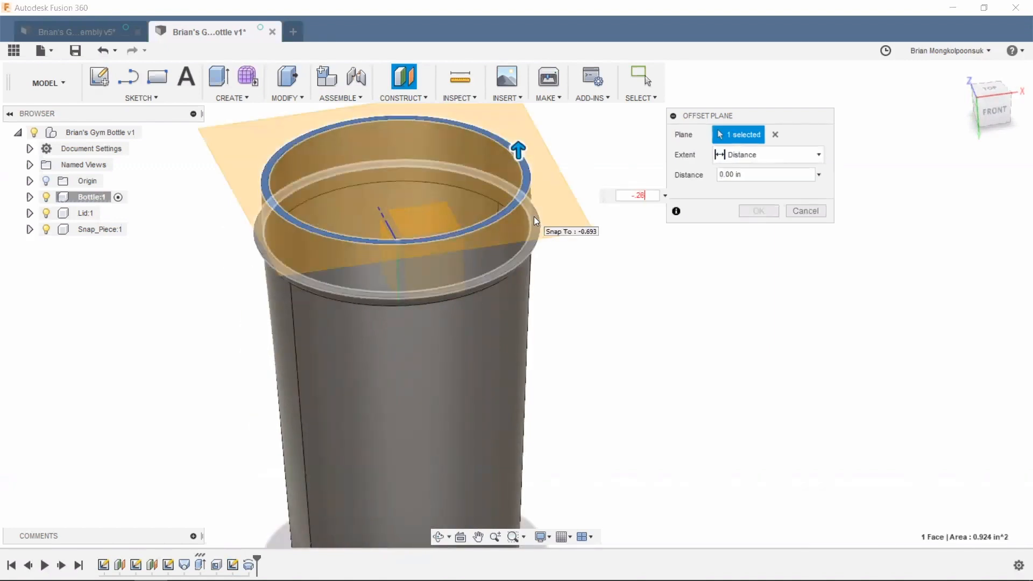
key("Return")
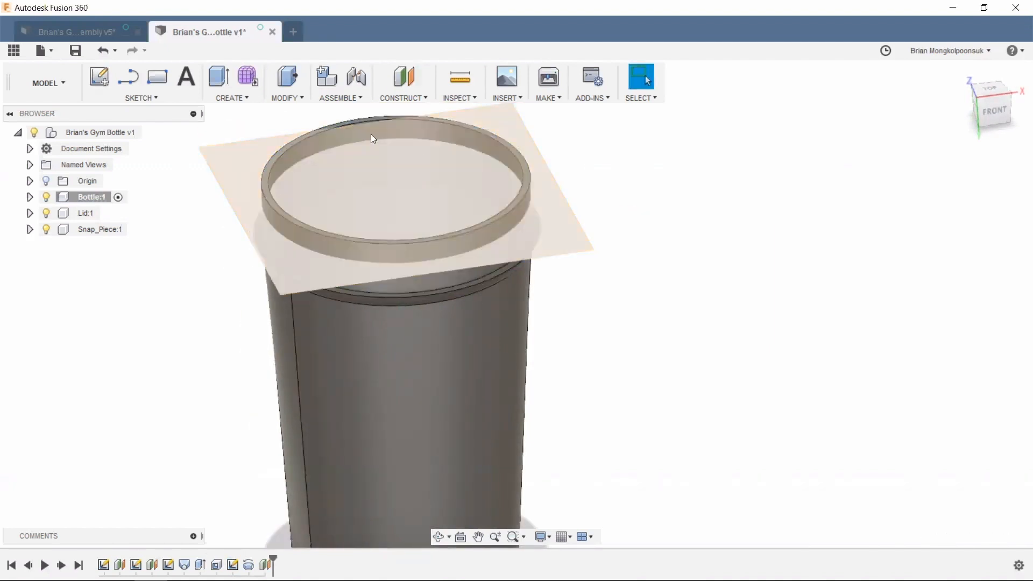
- Start a coil on the new offset plane with a 3.323 in base circle centred on the origin and matching the collar's outer edge
left_click(232, 97)
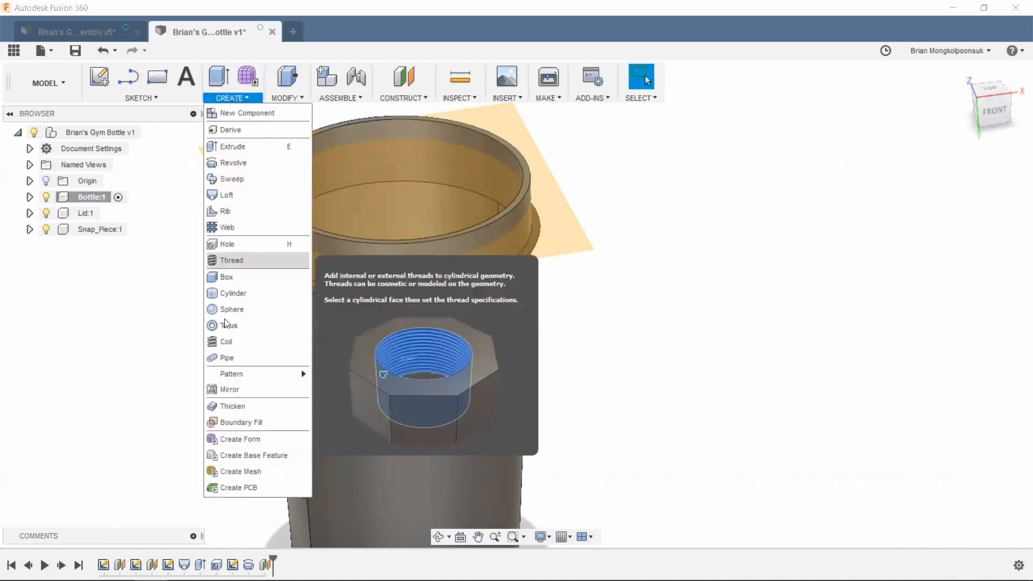
left_click(226, 342)
left_click(564, 234)
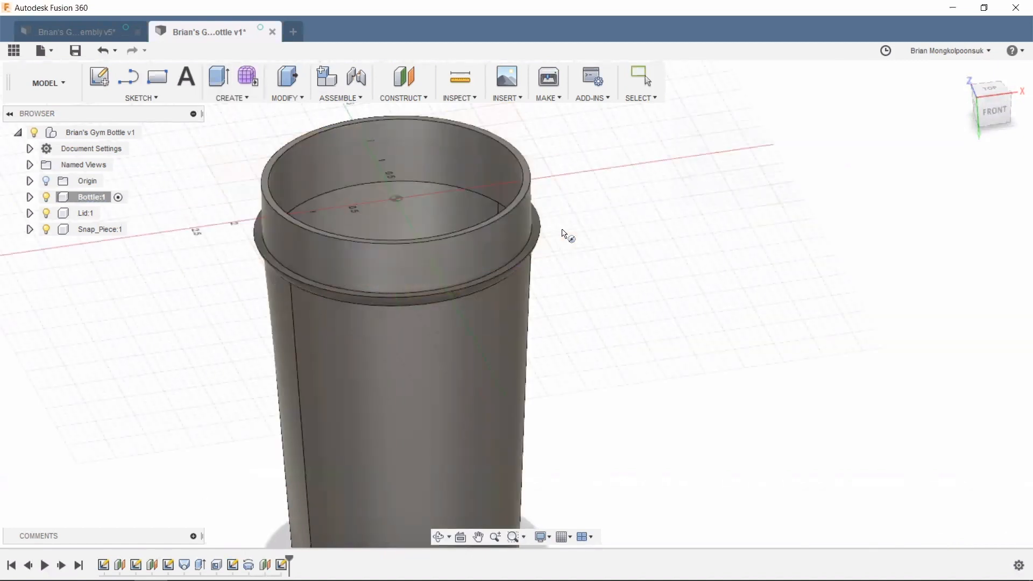
left_click(402, 197)
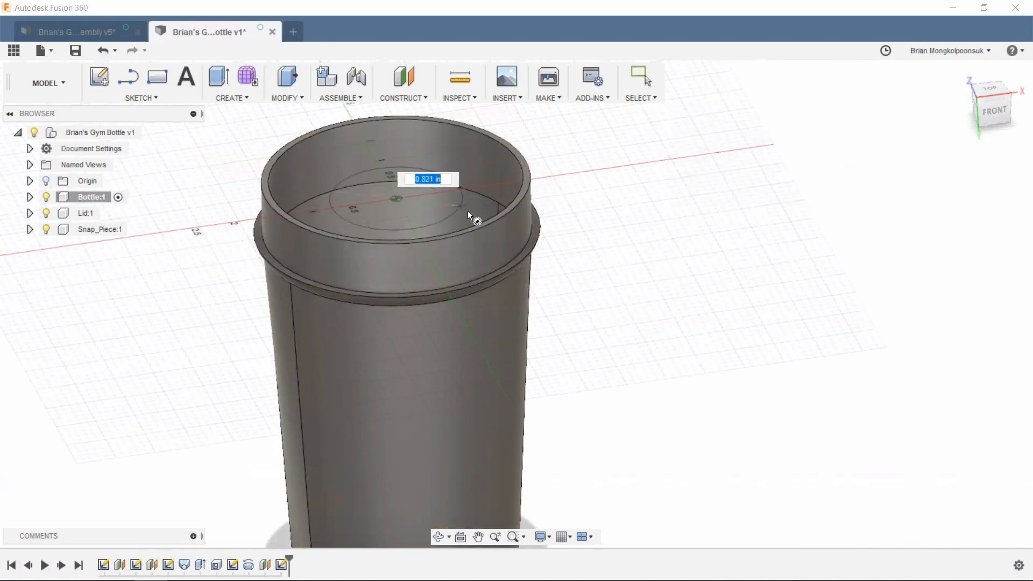
middle_click_drag(605, 202, 590, 291, "shift")
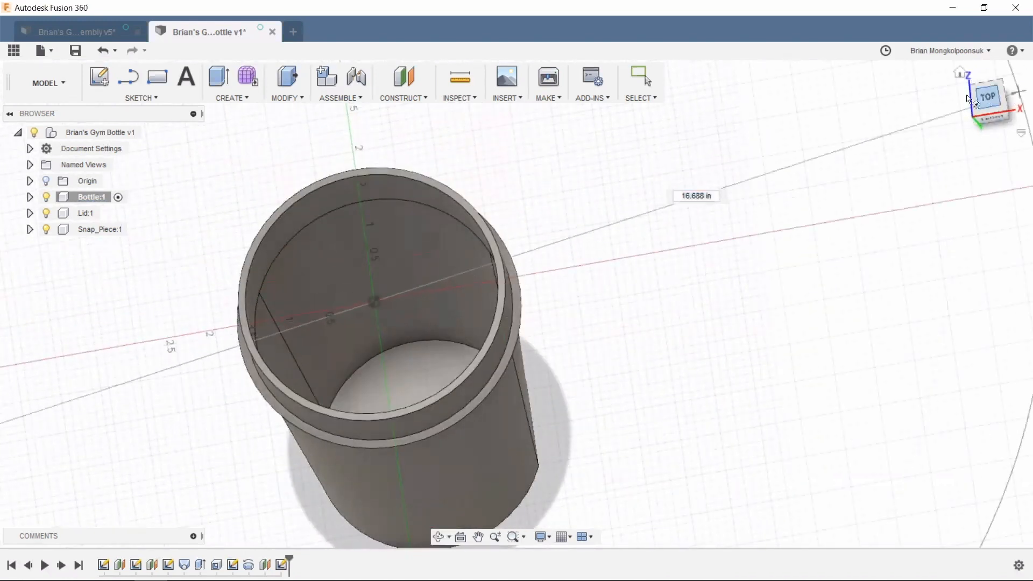
left_click(990, 97)
left_click(506, 262)
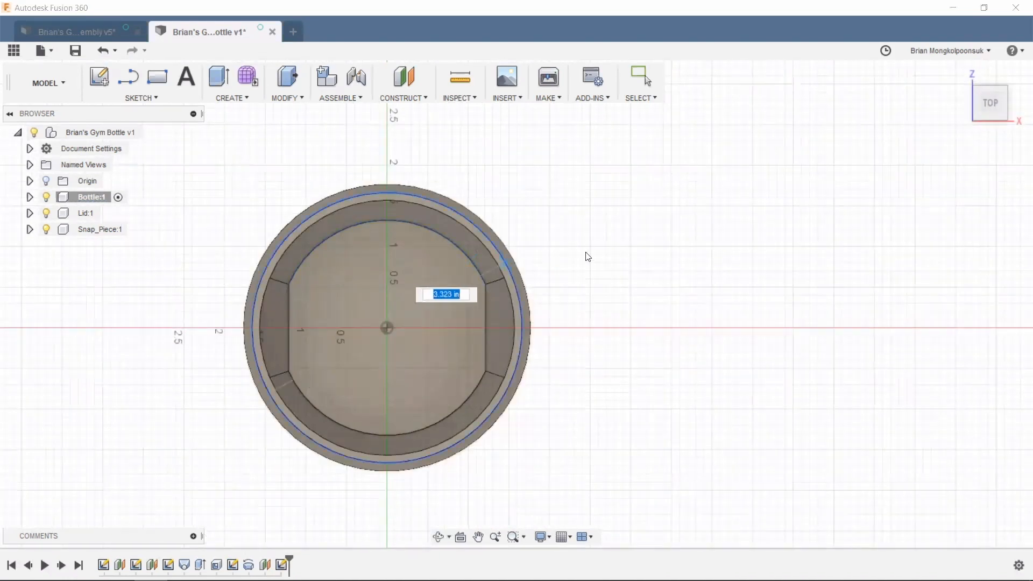
- Reverse the coil downward to a height of -0.90 in and set its section size to 0.109 in
middle_click_drag(575, 268, 570, 185, "shift")
scroll(547, 314, "down", 5)
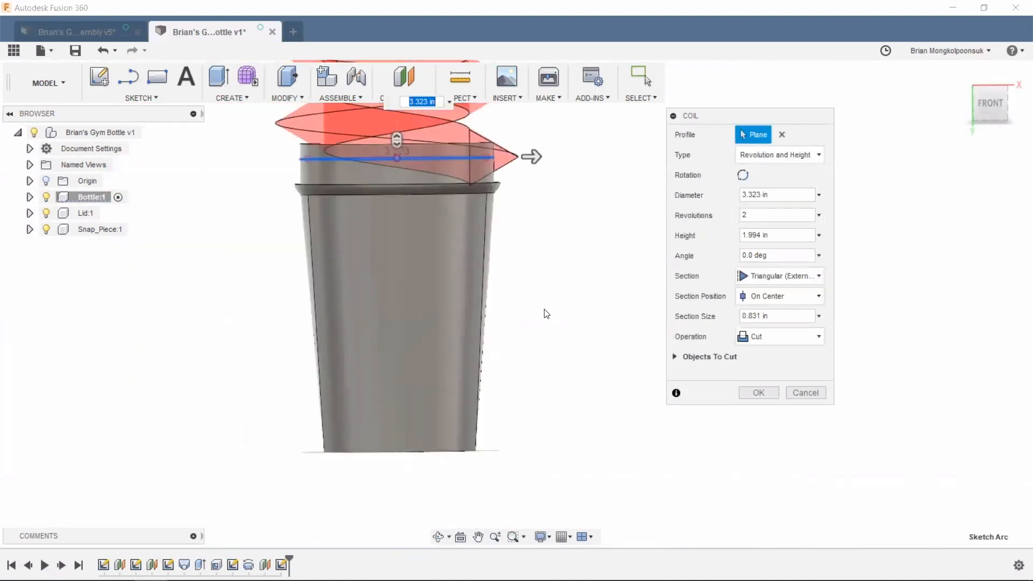
scroll(492, 173, "up", 3)
left_click_drag(416, 125, 415, 318)
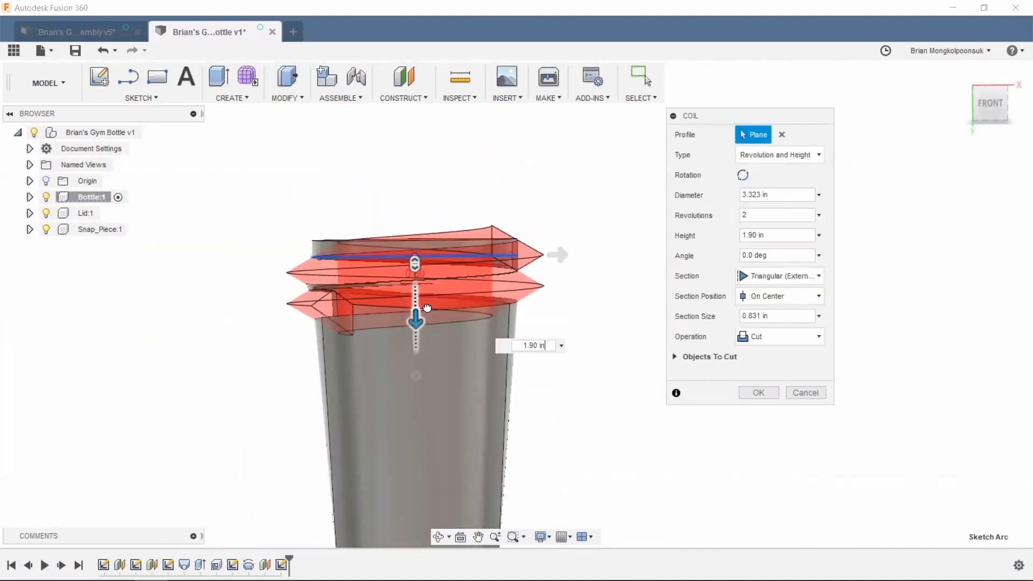
scroll(565, 312, "up", 2)
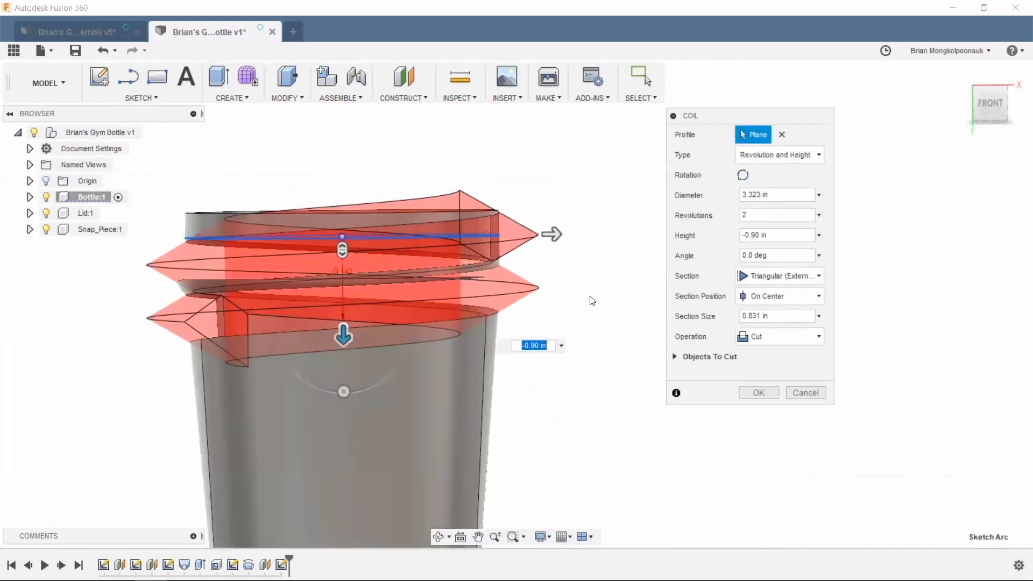
left_click(780, 319)
type(".109")
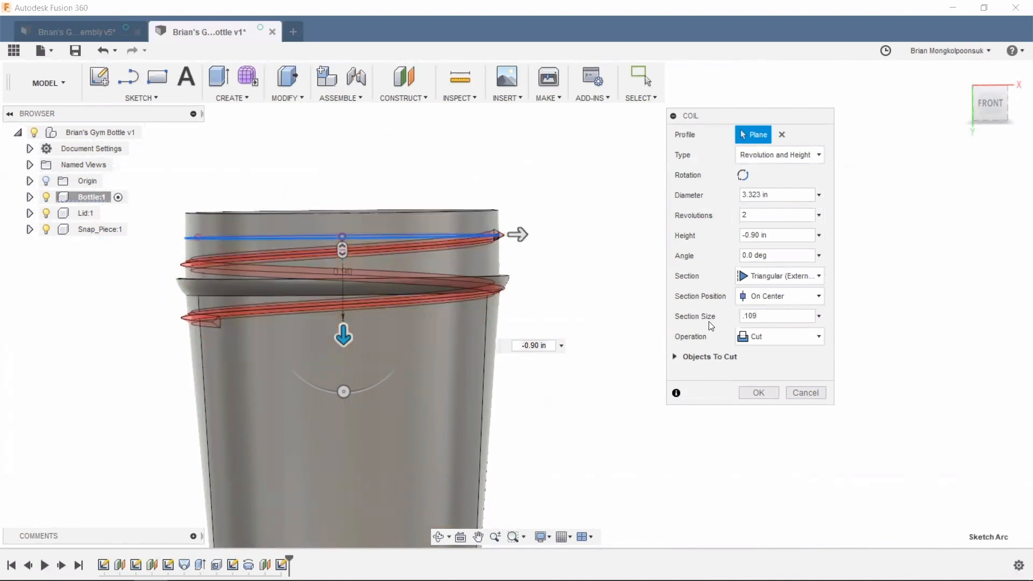
- Shorten the coil's height to -0.20 in and set its revolutions to 1.6
scroll(334, 349, "up", 3)
left_click_drag(399, 356, 398, 267)
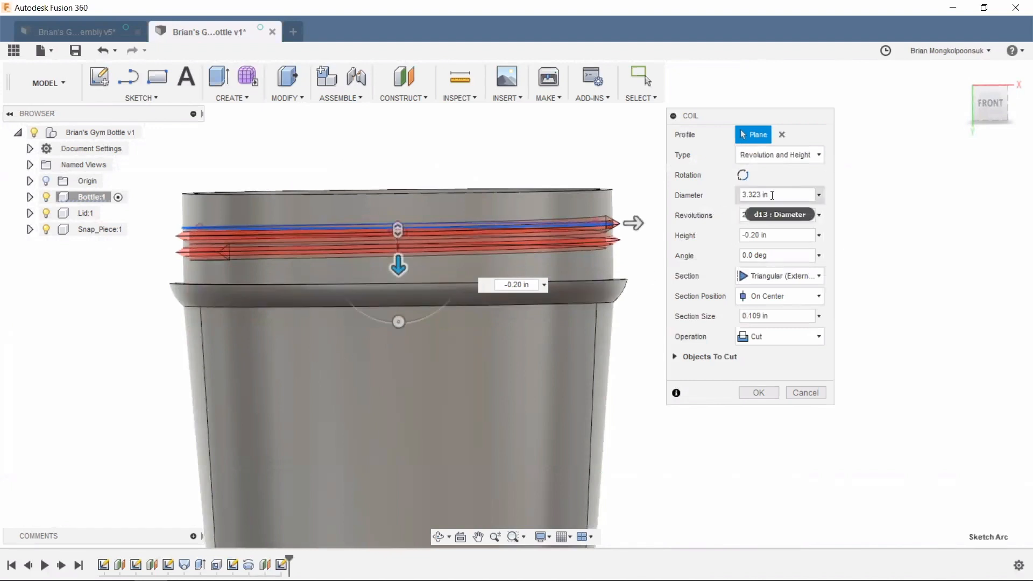
left_click_drag(786, 218, 629, 215)
type("1.6")
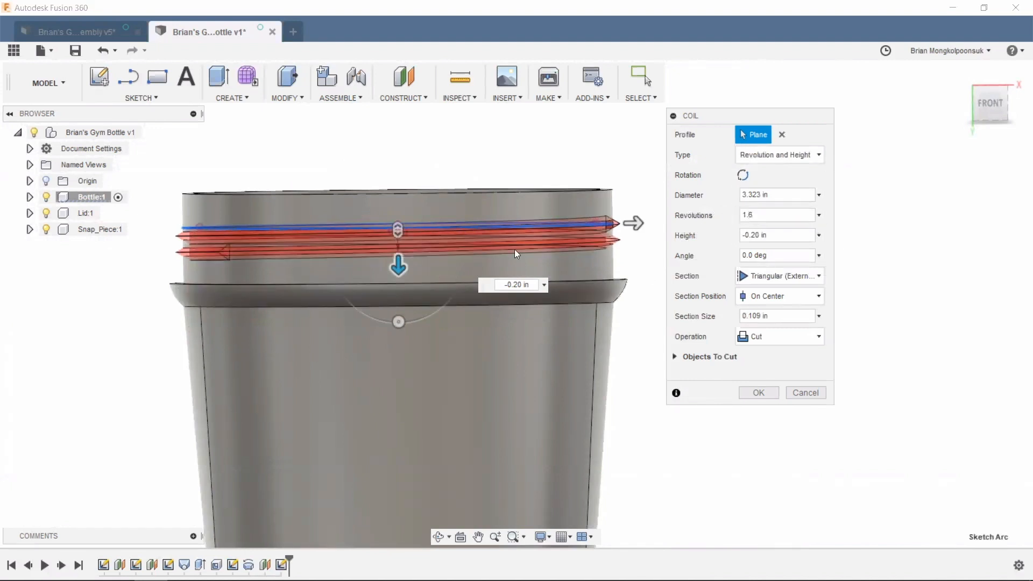
middle_click_drag(515, 250, 659, 288, "shift")
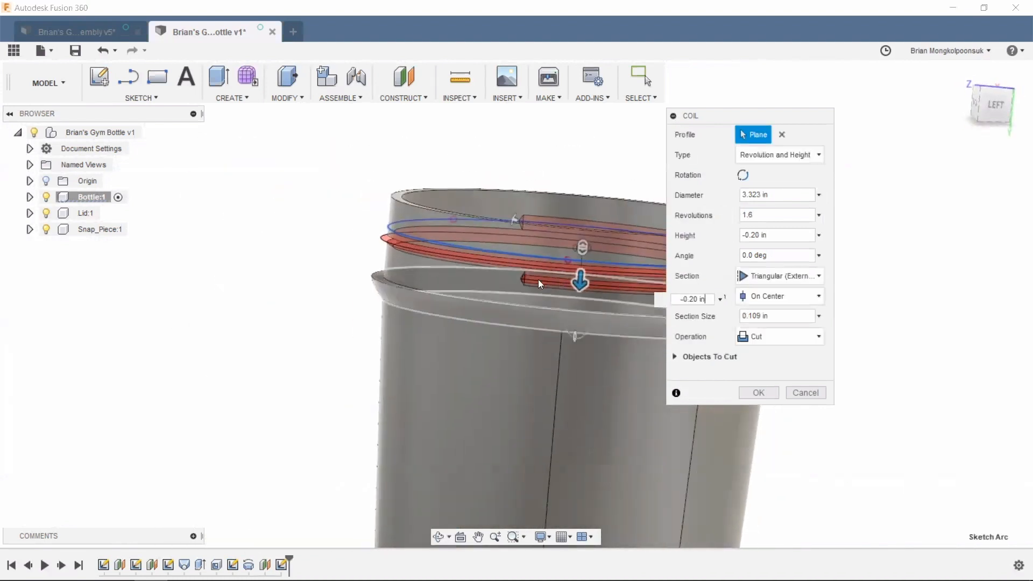
middle_click_drag(513, 257, 394, 268)
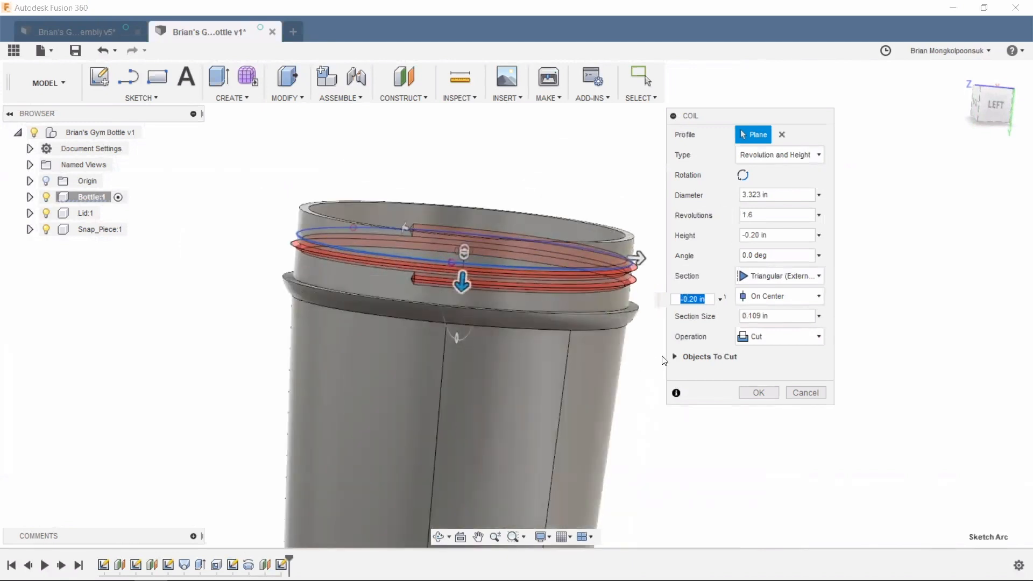
middle_click_drag(393, 290, 598, 369, "shift")
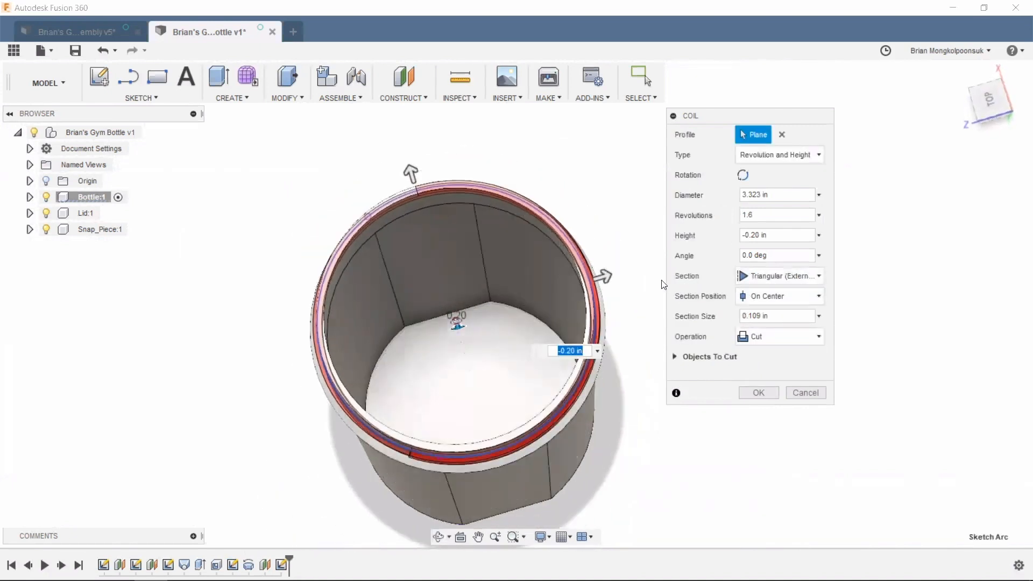
- Set the coil's operation to New Body and create the coil
middle_click_drag(663, 285, 646, 301, "shift")
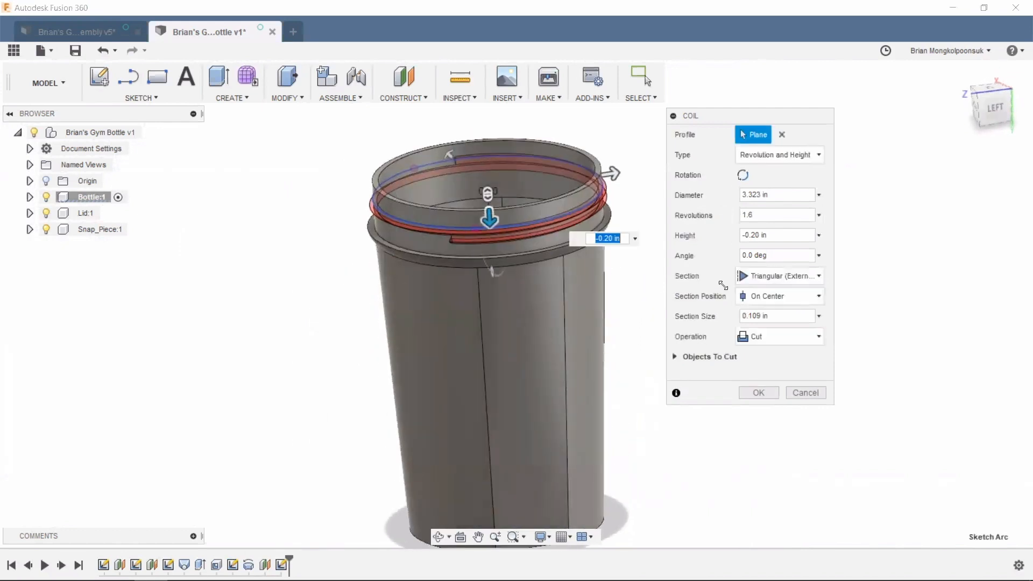
left_click(760, 335)
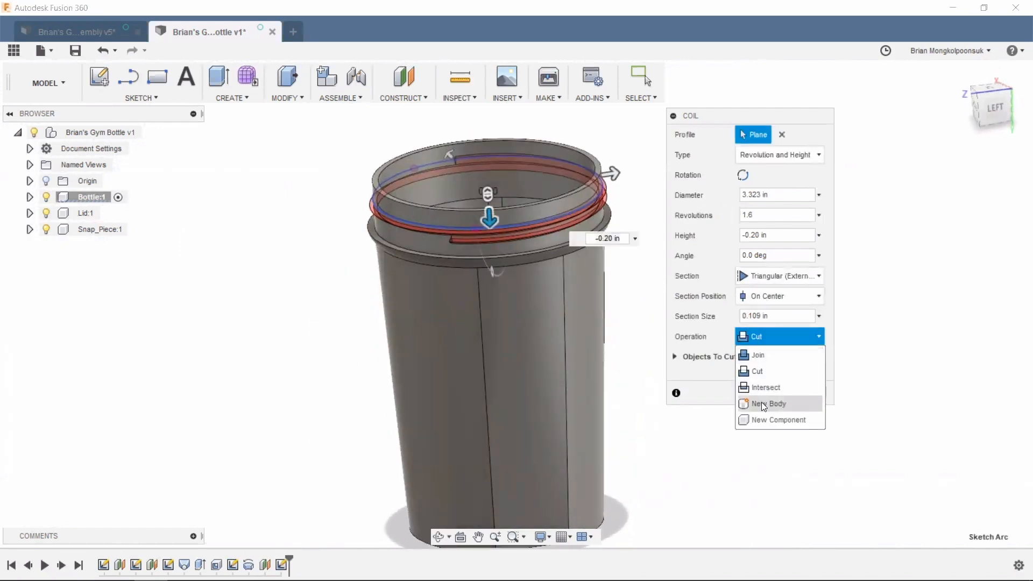
left_click(763, 405)
left_click(759, 372)
scroll(676, 233, "up", 5)
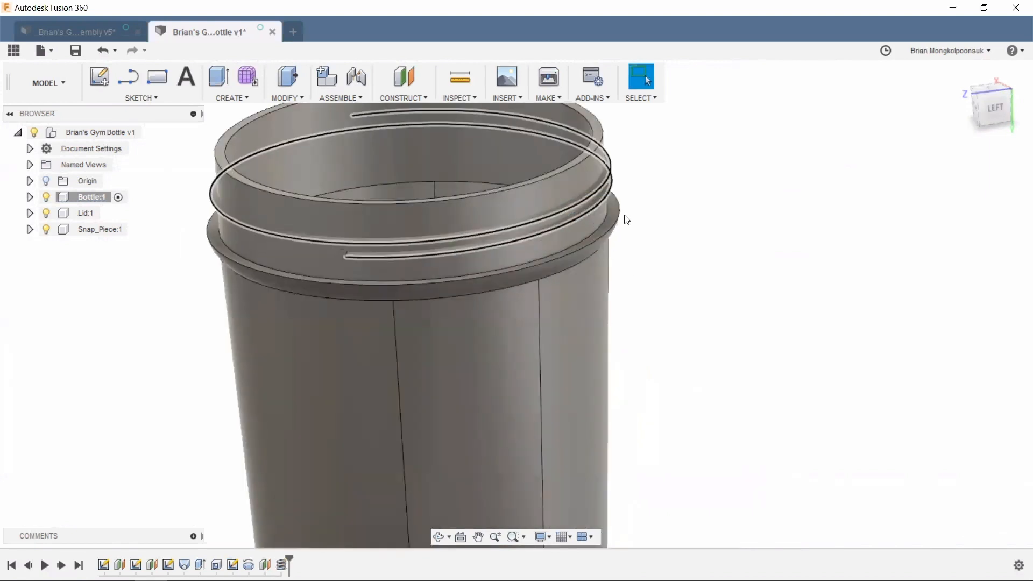
- Examine the coil thread around the bottle's collar, including its ends, triangular section and outer helical edge
mouse_move(675, 233)
middle_mouse_down("shift")
mouse_move(760, 223)
mouse_move(680, 230)
middle_mouse_up("shift")
scroll(683, 231, "down", 3)
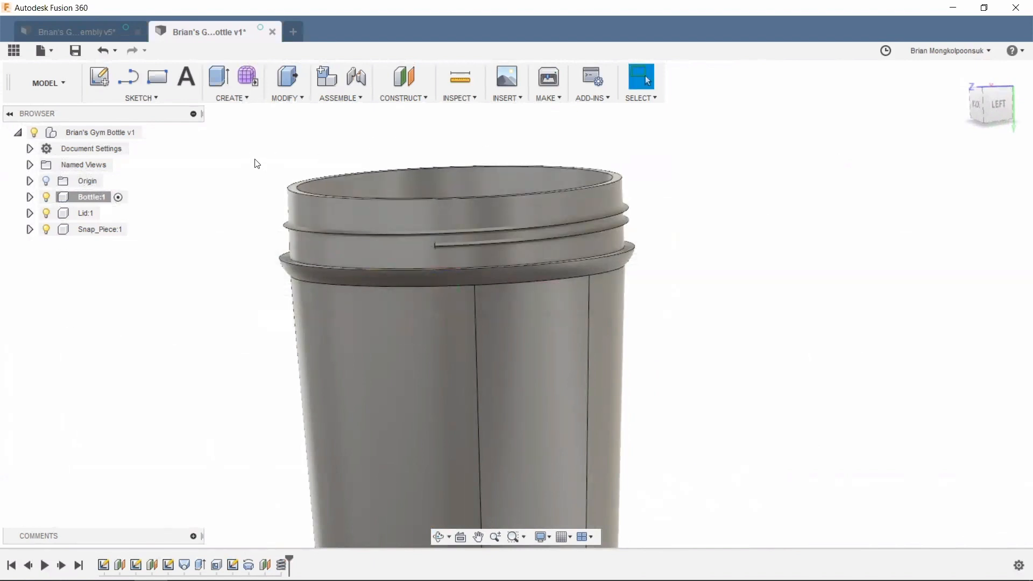
scroll(269, 175, "up", 6)
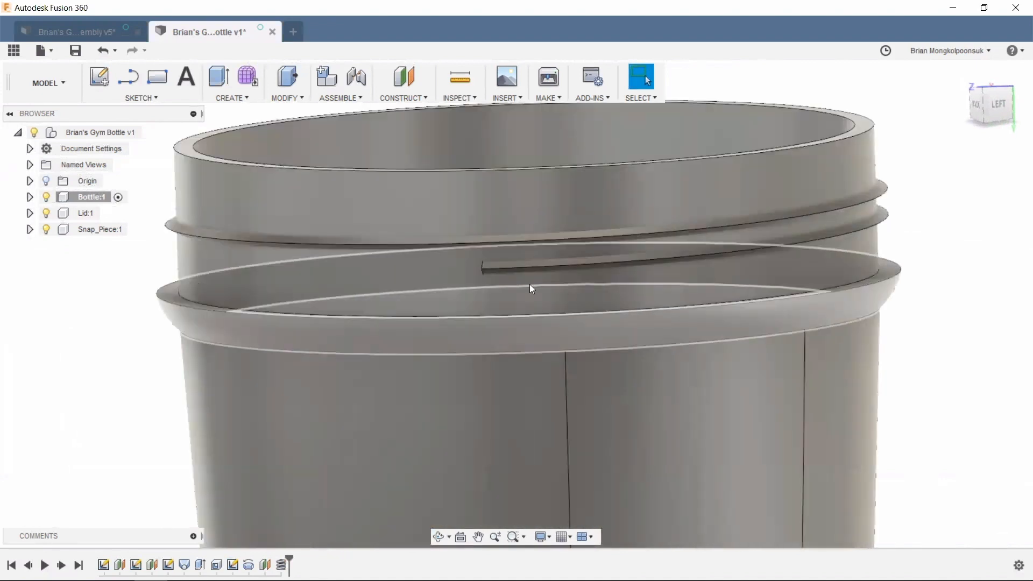
middle_click_drag(519, 282, 618, 273, "shift")
scroll(519, 271, "up", 4)
scroll(501, 261, "down", 6)
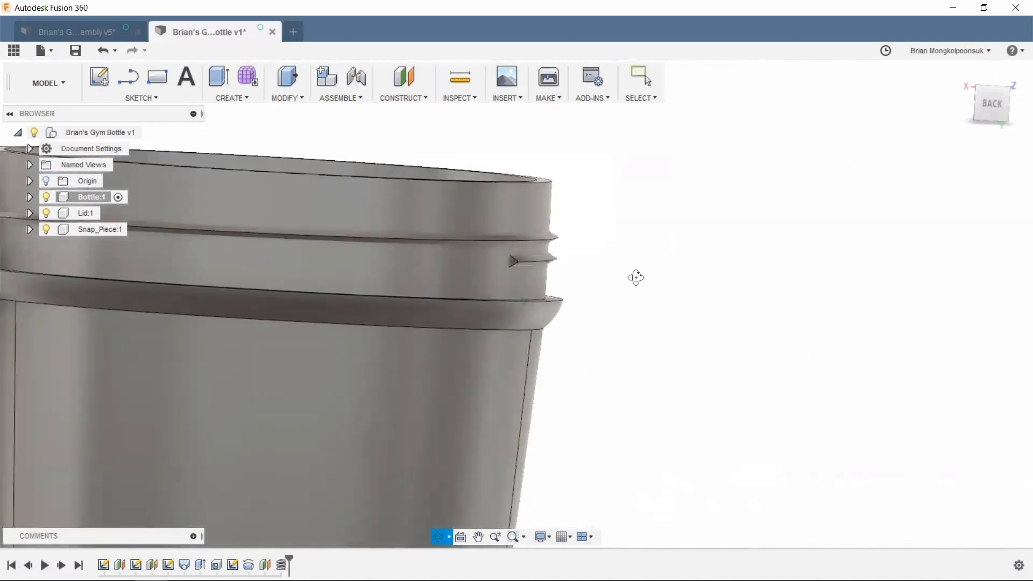
middle_click_drag(637, 279, 543, 284, "shift")
scroll(544, 283, "down", 3)
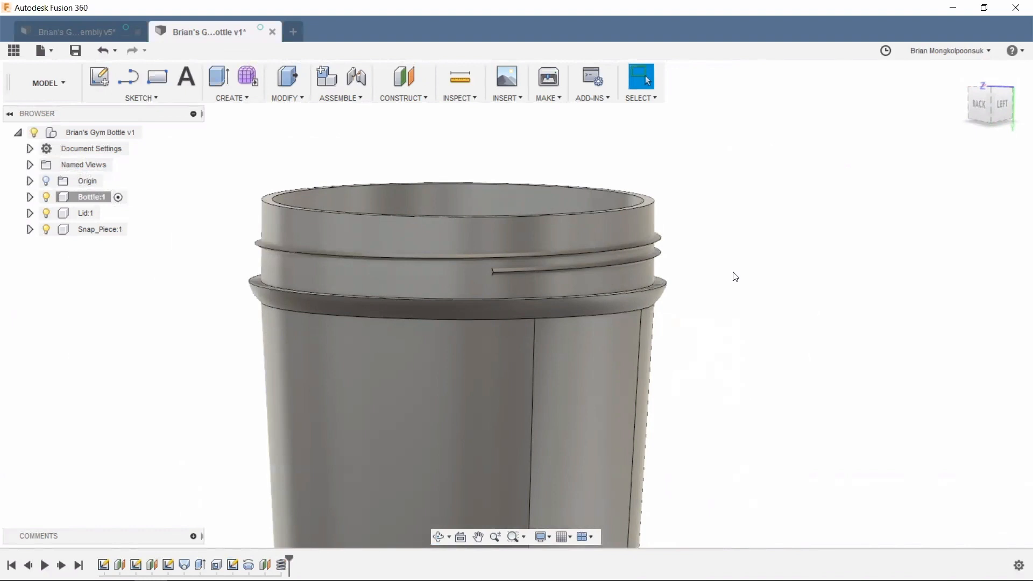
left_click(661, 245)
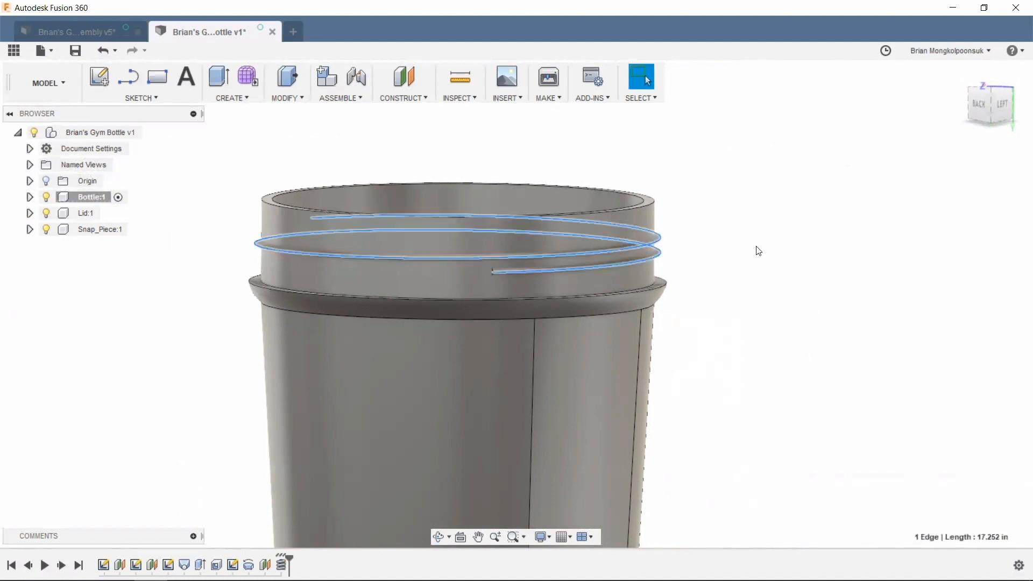
left_click(759, 251)
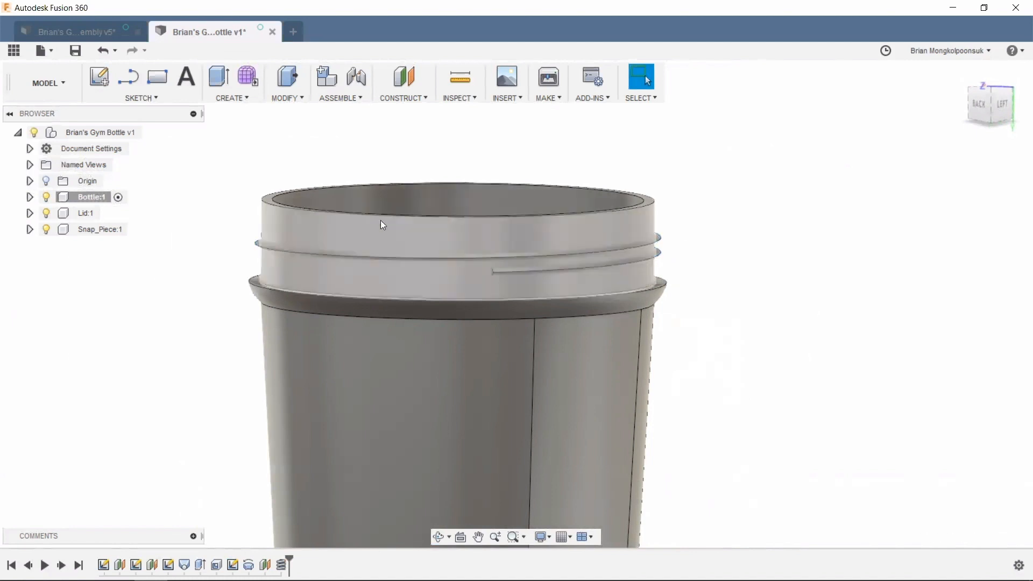
- Include the coil's outer helical edge as 3D geometry in a new sketch on the horizontal origin plane, and finish the sketch
left_click(156, 99)
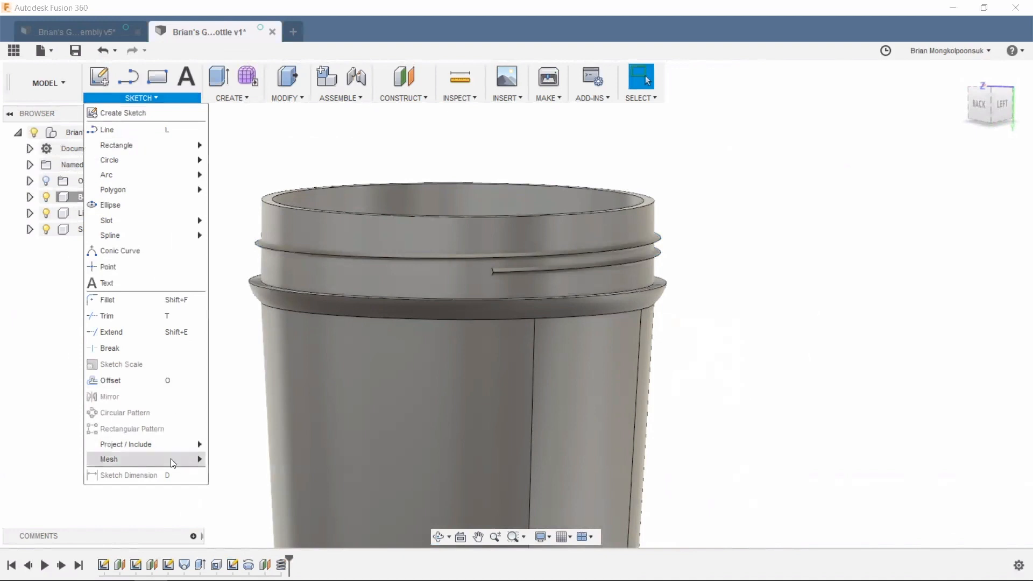
mouse_move(181, 445)
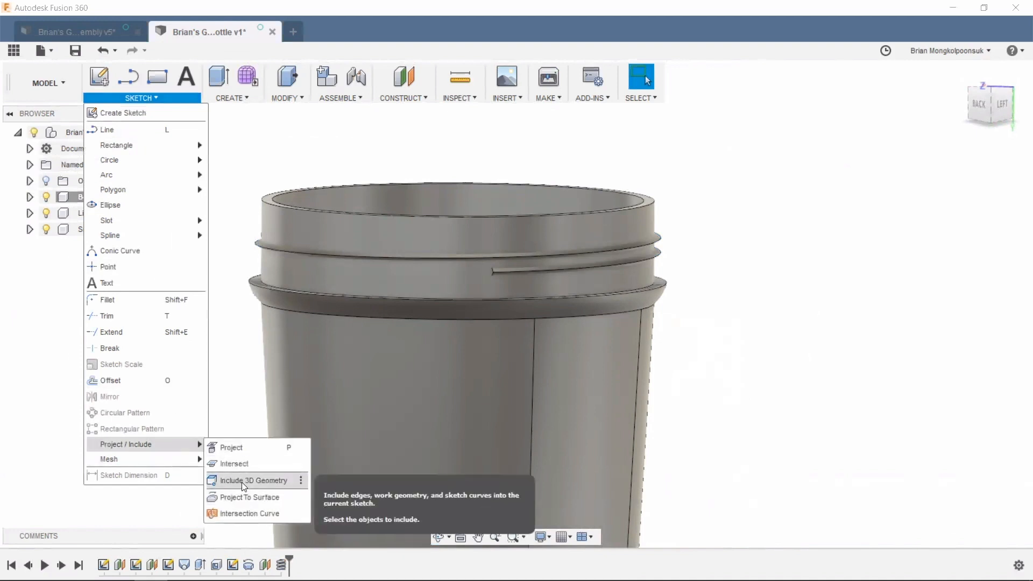
left_click(241, 482)
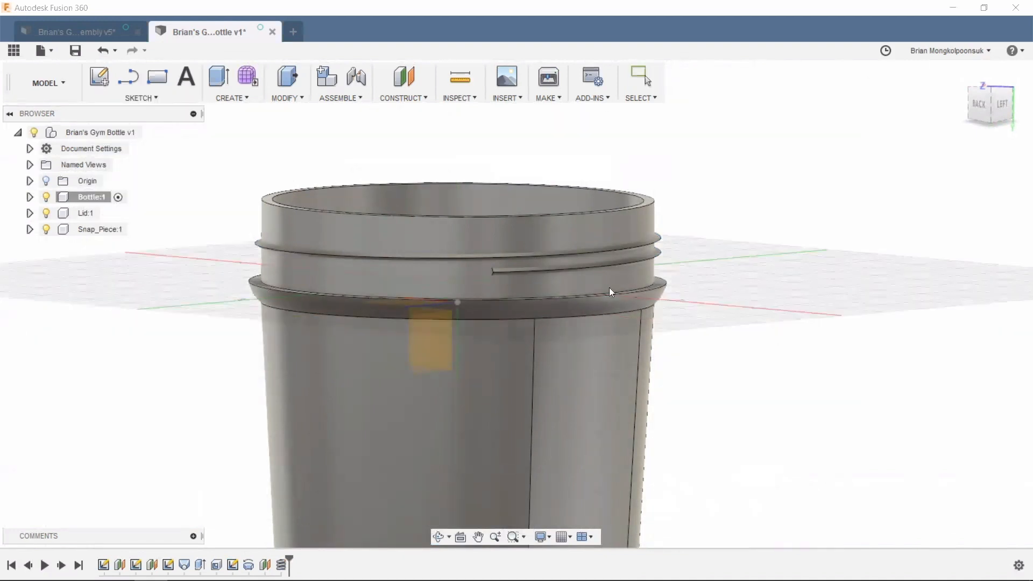
middle_click_drag(549, 305, 549, 388, "shift")
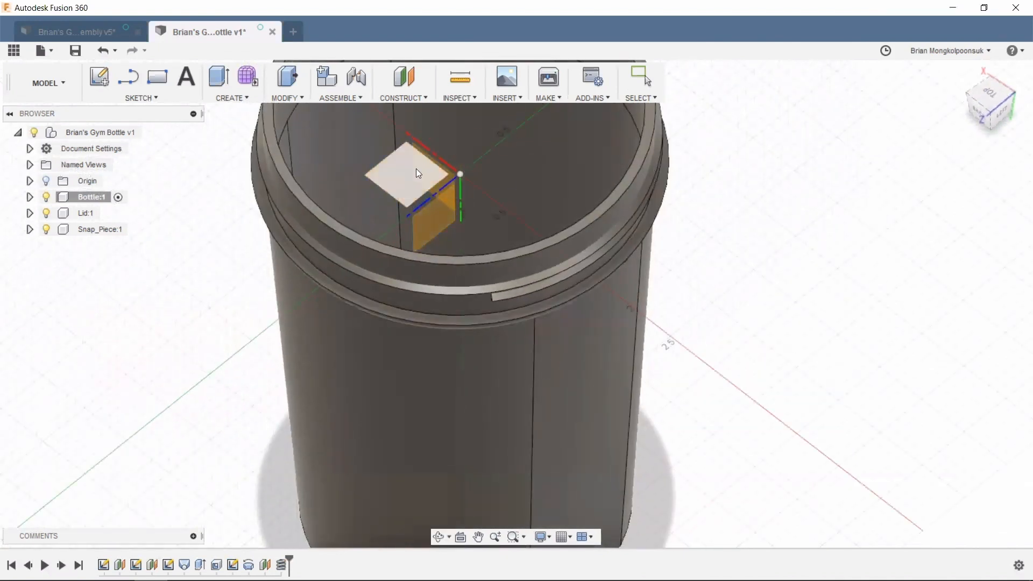
left_click(418, 173)
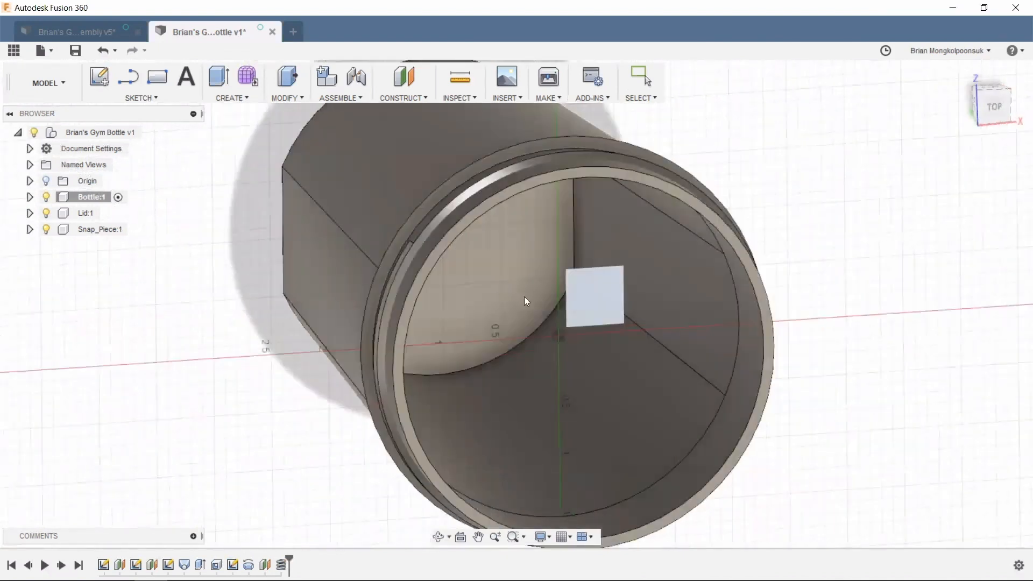
scroll(556, 324, "down", 3)
mouse_move(567, 371)
middle_mouse_down("shift")
mouse_move(622, 277)
mouse_move(625, 322)
mouse_move(623, 196)
middle_mouse_up("shift")
scroll(613, 177, "up", 5)
scroll(607, 164, "up", 2)
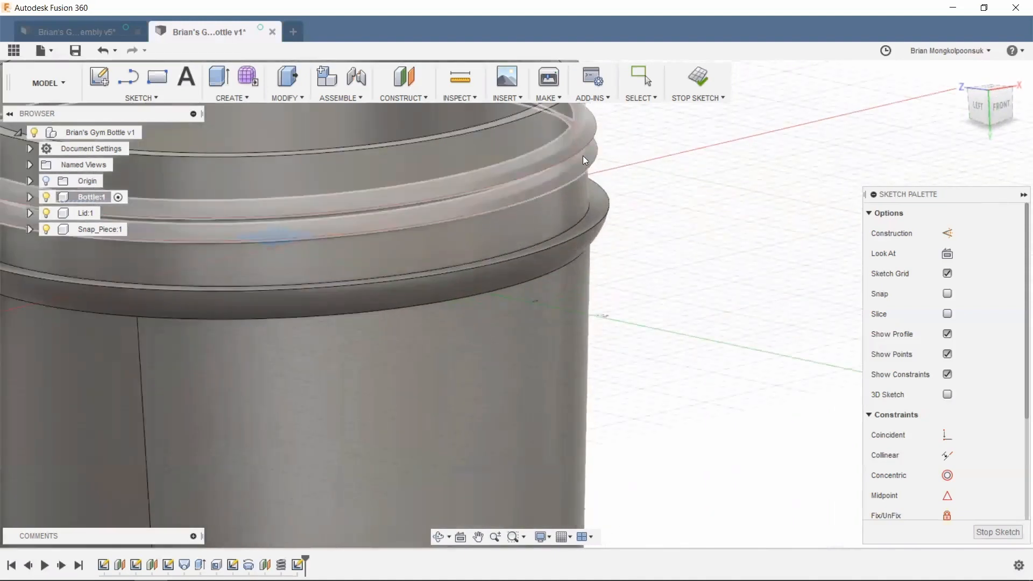
scroll(657, 202, "down", 5)
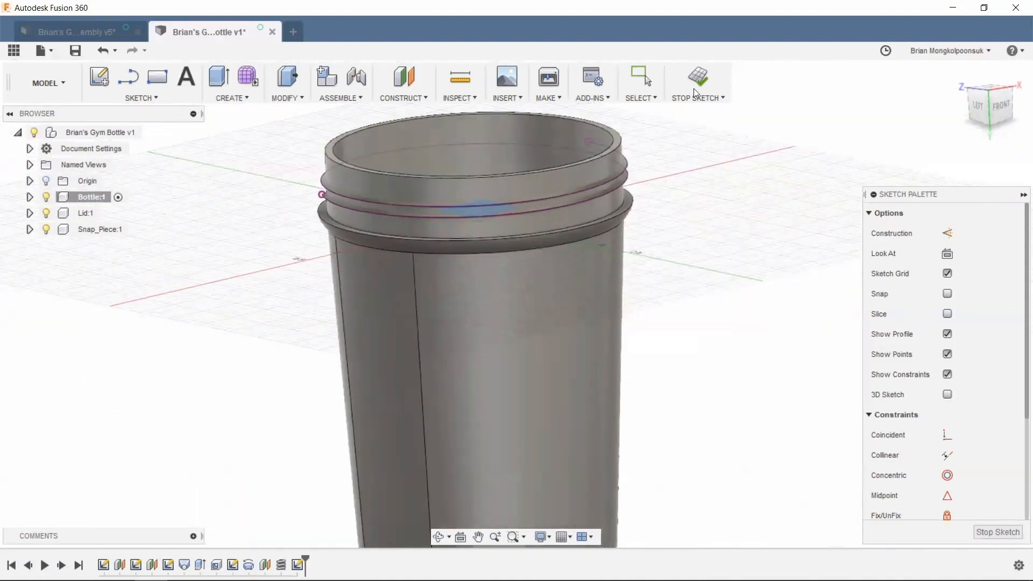
left_click(699, 80)
- Hide the coil body, Body2, within the Bottle component so only the included helix curve remains around the collar
left_click(30, 197)
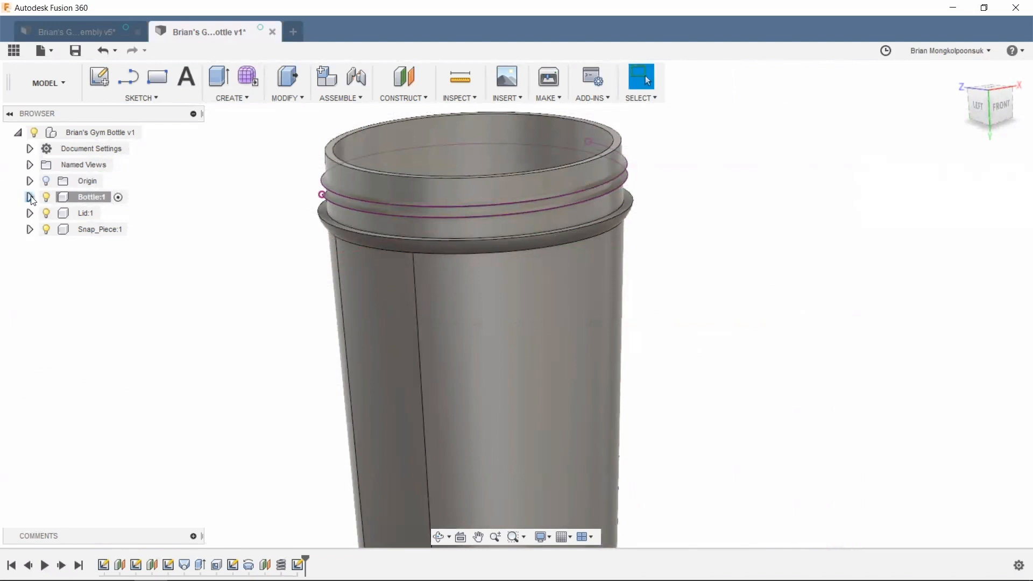
left_click(42, 229)
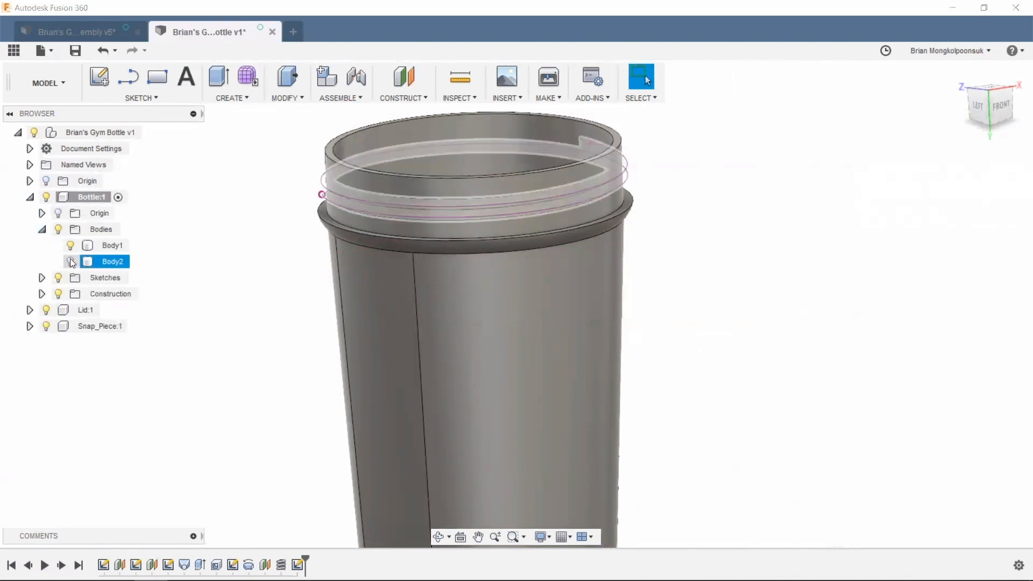
scroll(675, 195, "down", 3)
scroll(683, 221, "up", 2)
middle_click_drag(692, 249, 625, 246, "shift")
middle_click_drag(780, 217, 732, 235)
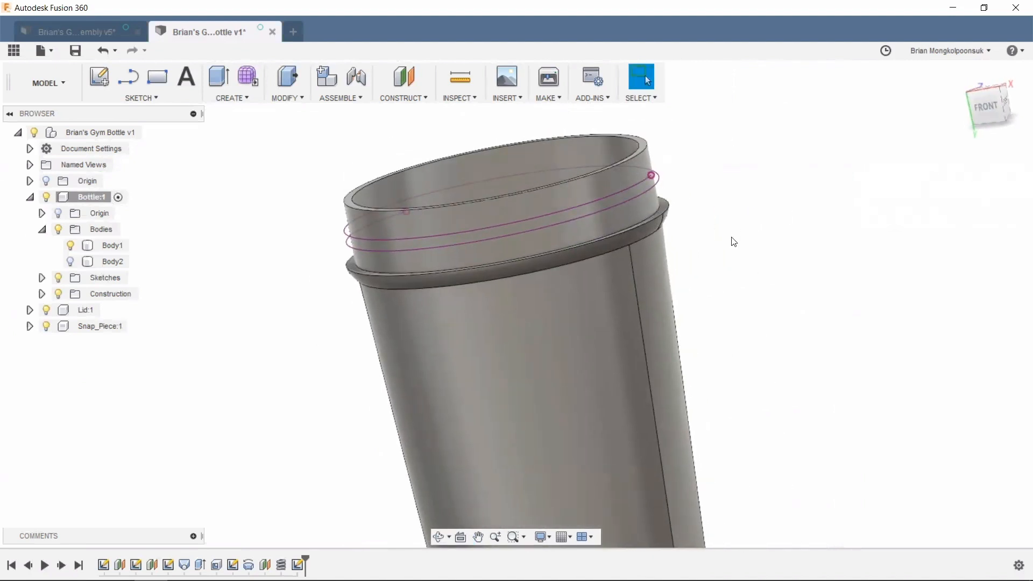
- Examine the included helix curve and its endpoint beside the collar
scroll(707, 184, "up", 3)
mouse_move(756, 185)
middle_mouse_down("shift")
mouse_move(779, 200)
mouse_move(751, 184)
middle_mouse_up("shift")
left_click(626, 179)
left_click(726, 263)
scroll(721, 261, "down", 3)
scroll(714, 181, "up", 4)
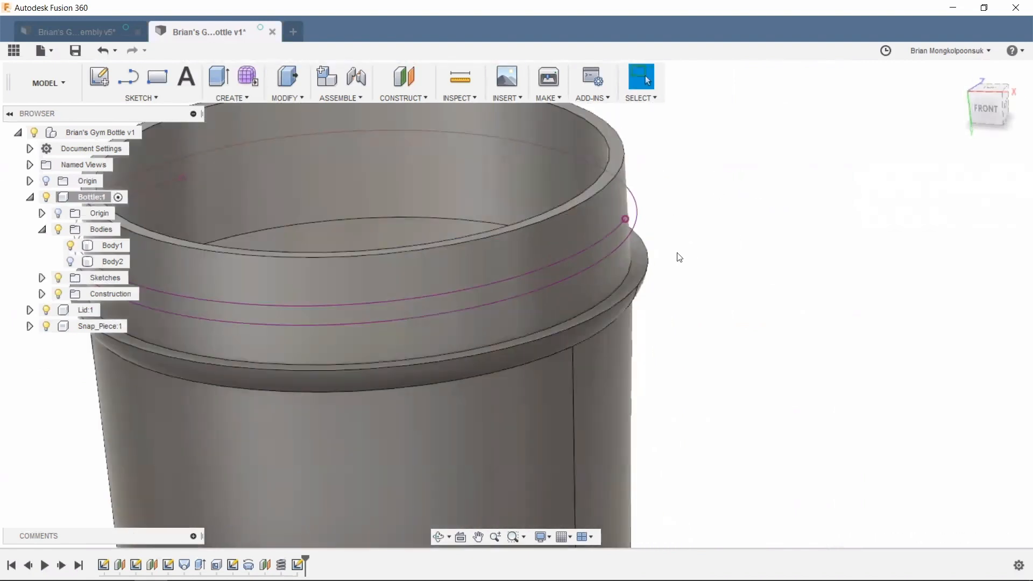
scroll(671, 233, "up", 2)
middle_click_drag(672, 236, 730, 231)
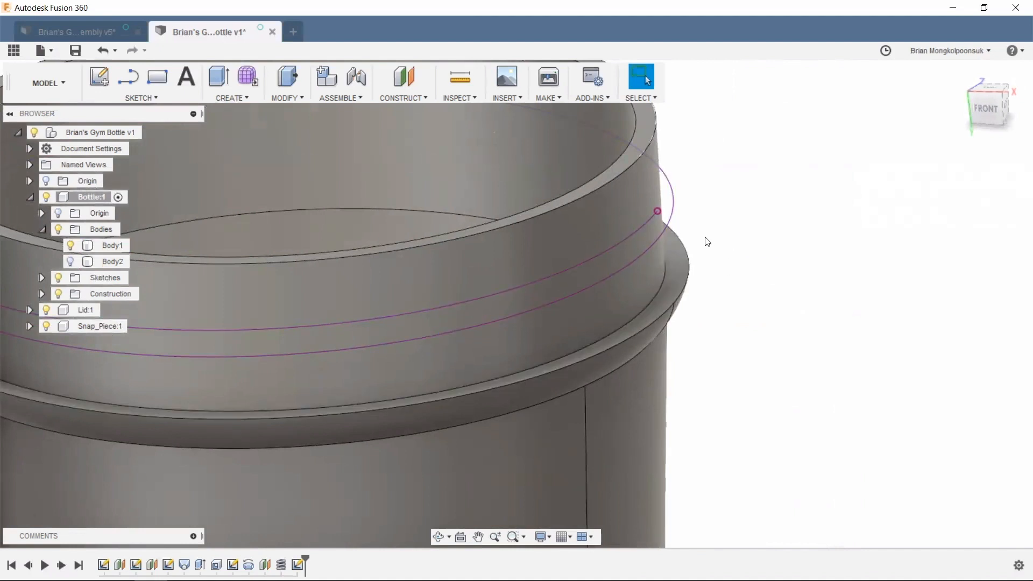
scroll(708, 240, "down", 1)
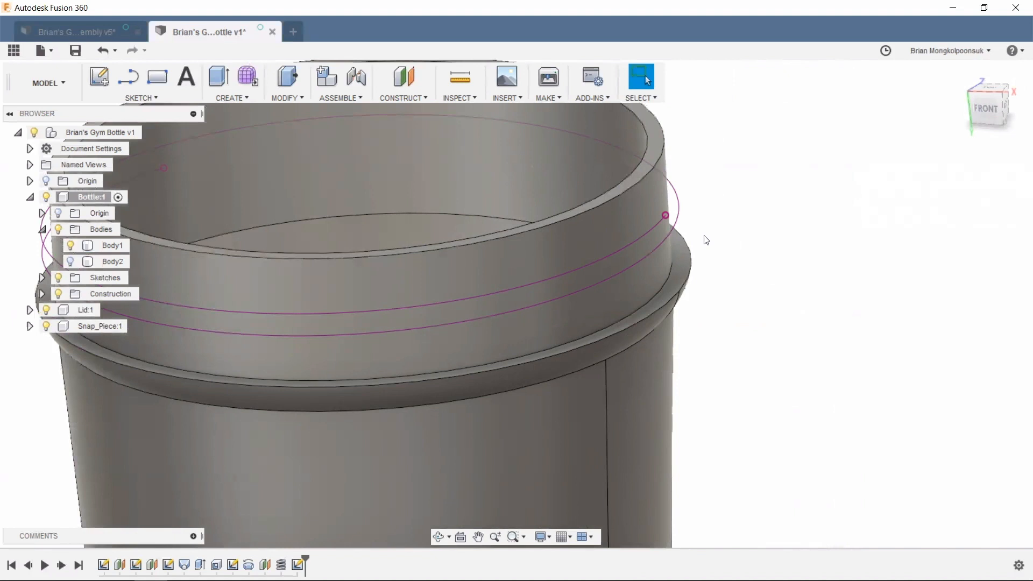
- Create a Plane Along Path on the helix curve at distance 0.00, at the curve's endpoint
middle_click_drag(685, 241, 682, 187, "shift")
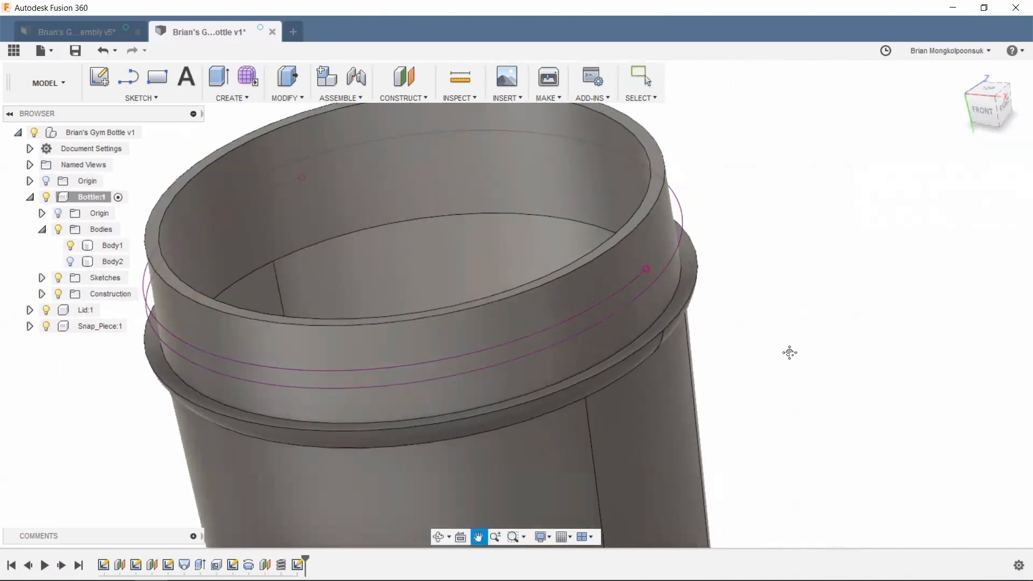
middle_click_drag(775, 334, 806, 381)
left_click(399, 98)
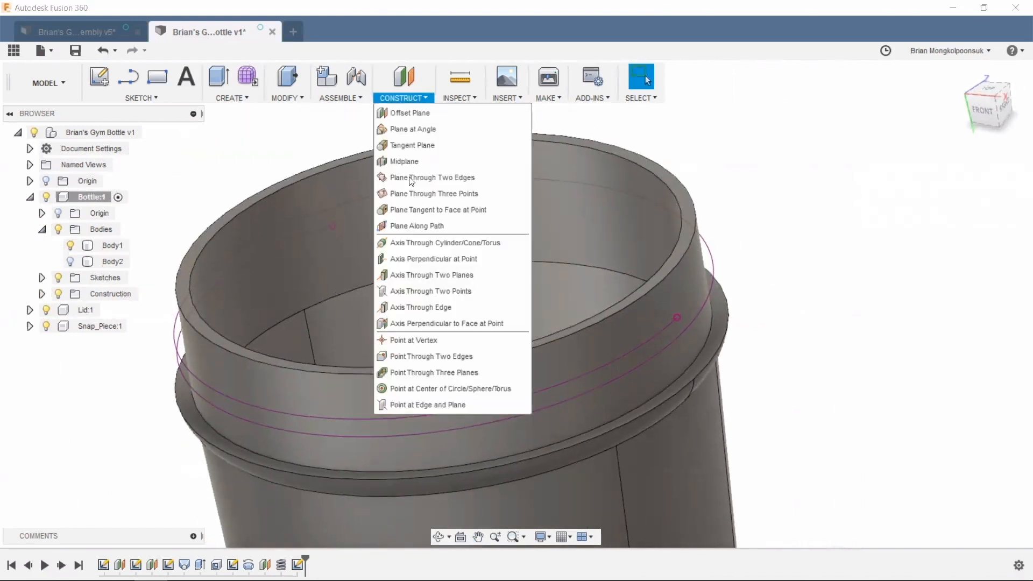
left_click(408, 225)
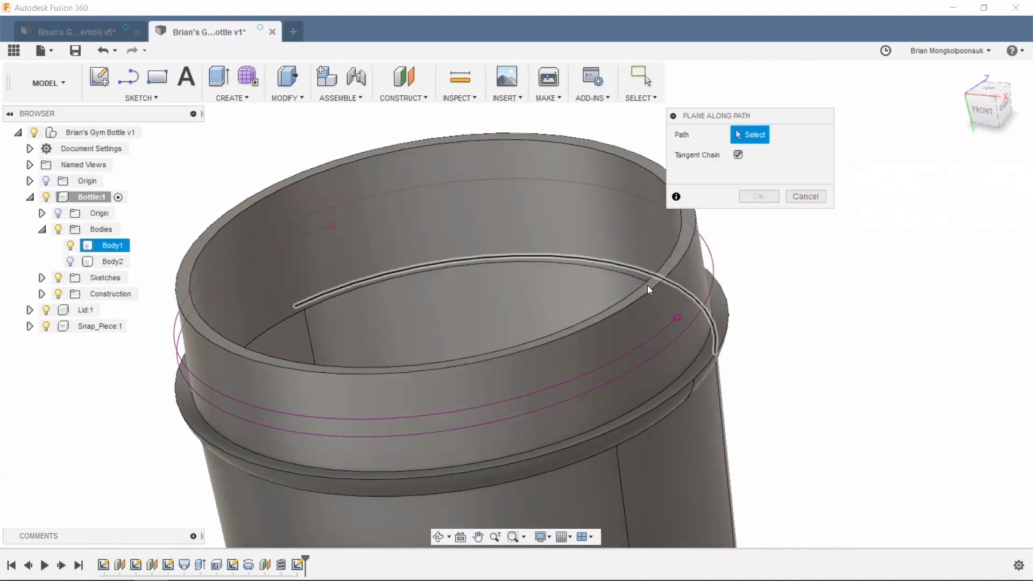
left_click(655, 340)
left_click_drag(641, 344, 563, 334)
middle_click_drag(562, 335, 518, 329, "shift")
left_click_drag(582, 330, 614, 308)
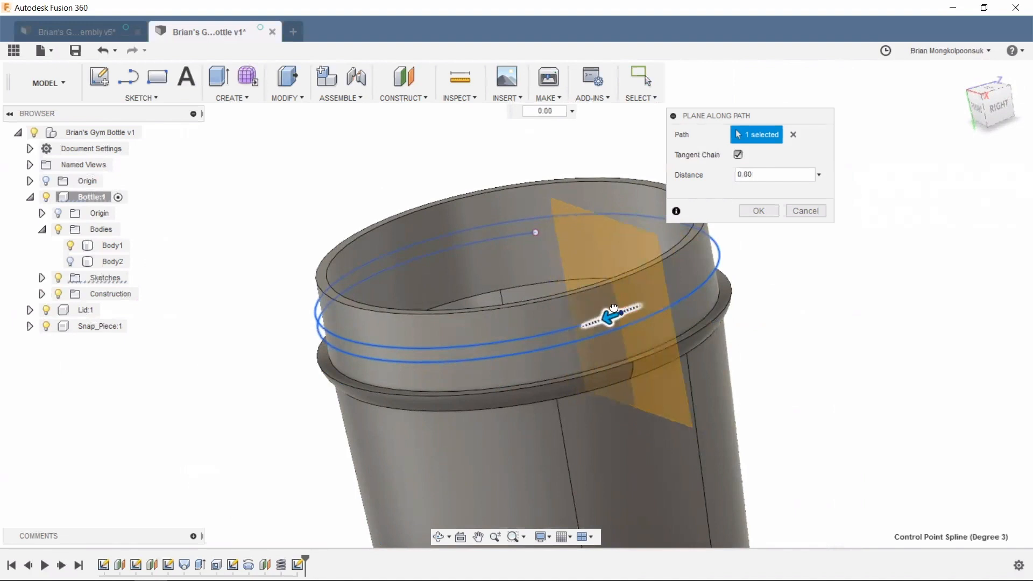
left_click(750, 211)
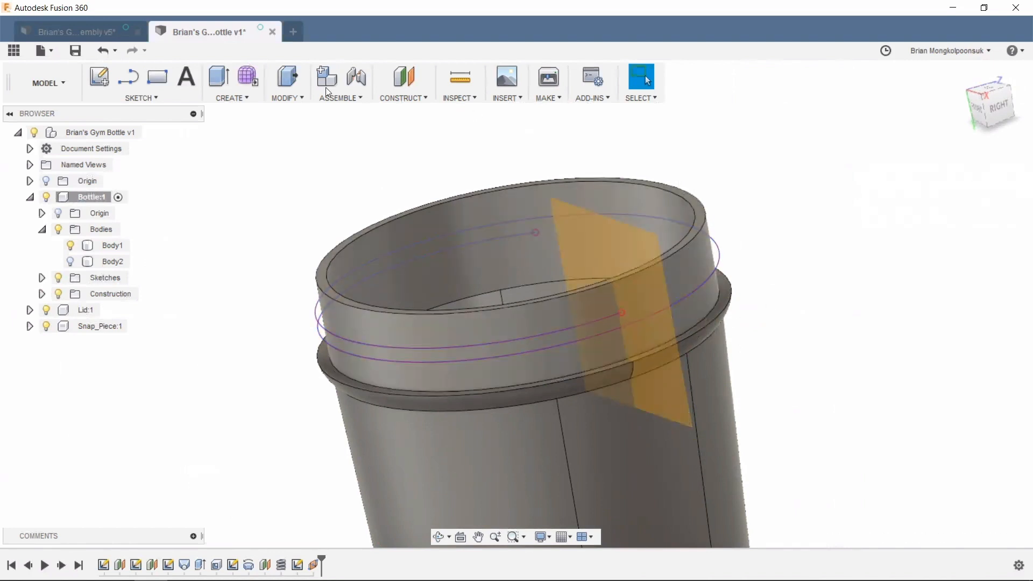
- Start a Line sketch on the construction plane at the helix's endpoint and look squarely at Plane4
left_click(128, 77)
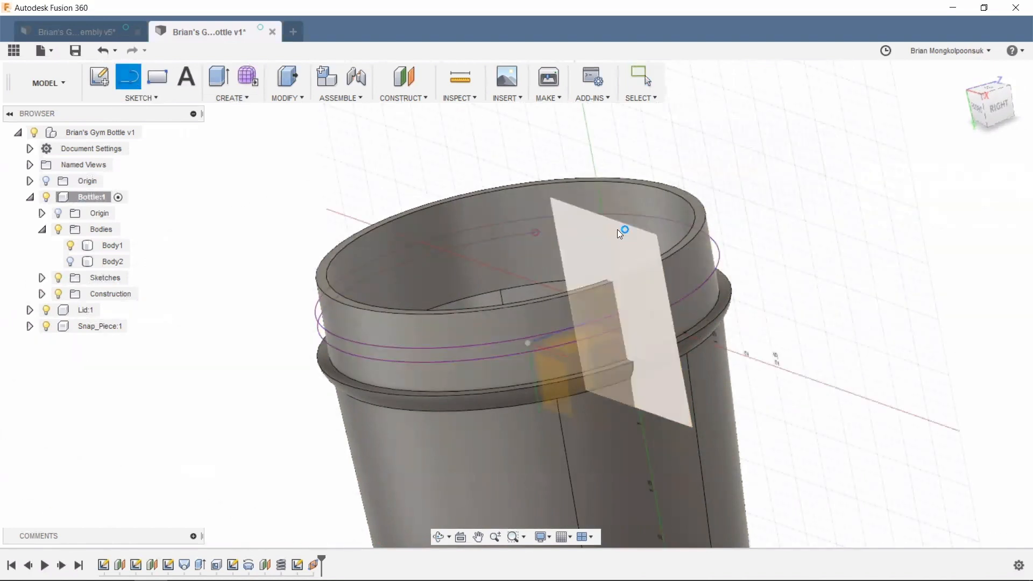
left_click(620, 232)
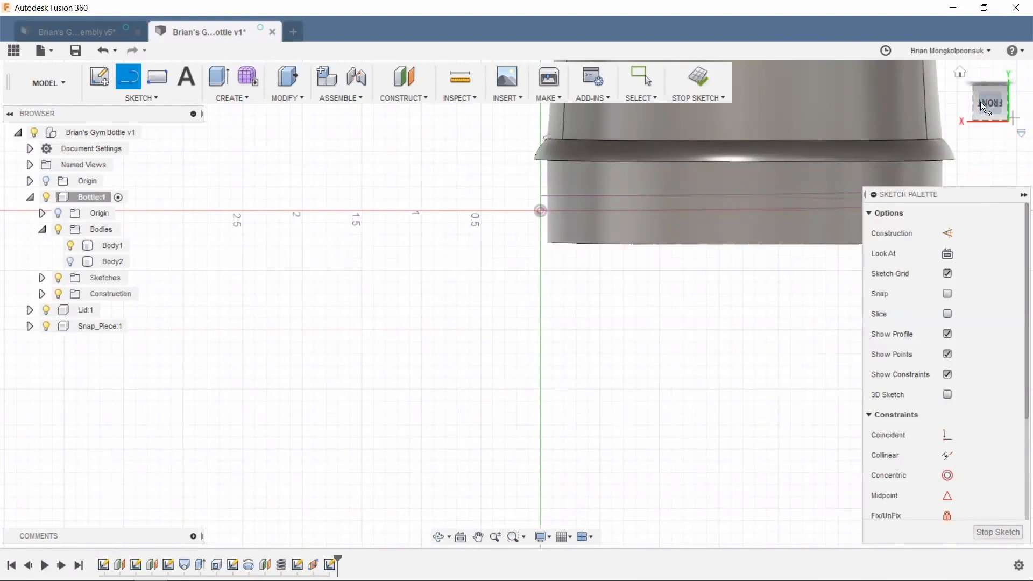
mouse_move(708, 256)
middle_mouse_down("shift")
mouse_move(733, 205)
mouse_move(657, 299)
mouse_move(793, 225)
mouse_move(775, 247)
mouse_move(784, 269)
mouse_move(701, 389)
mouse_move(753, 364)
mouse_move(754, 419)
mouse_move(722, 306)
mouse_move(733, 422)
middle_mouse_up("shift")
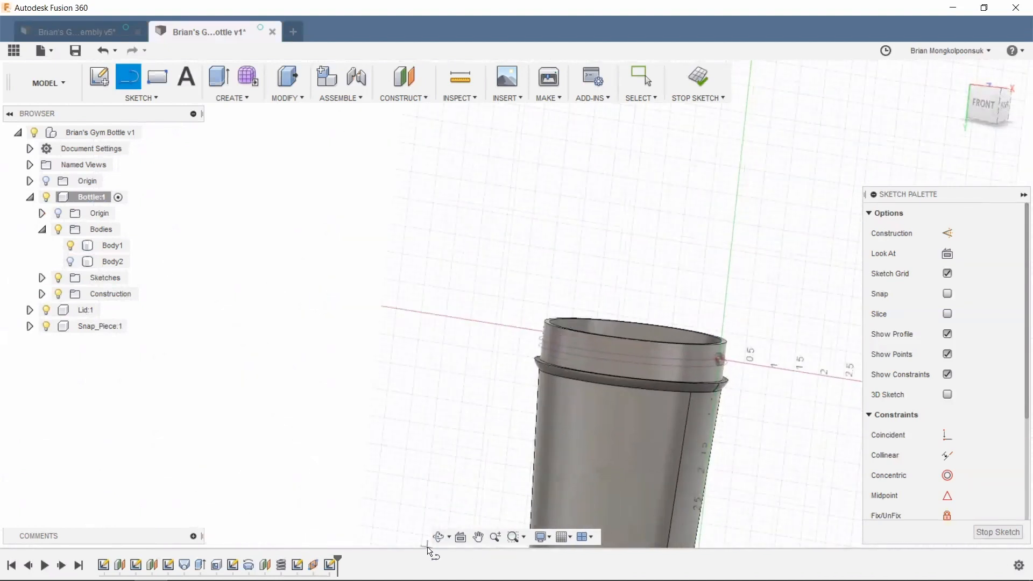
left_click(461, 537)
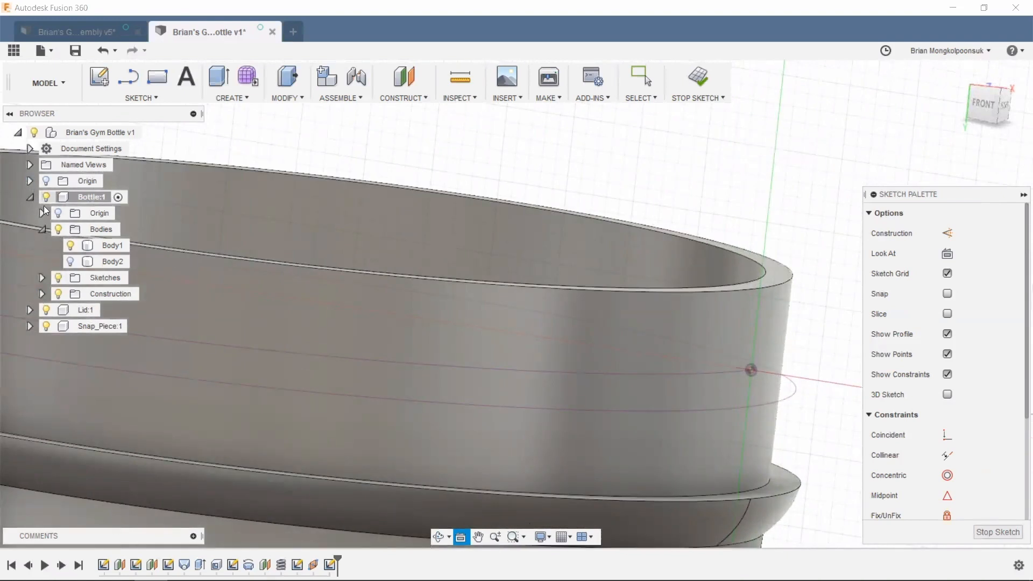
left_click(42, 294)
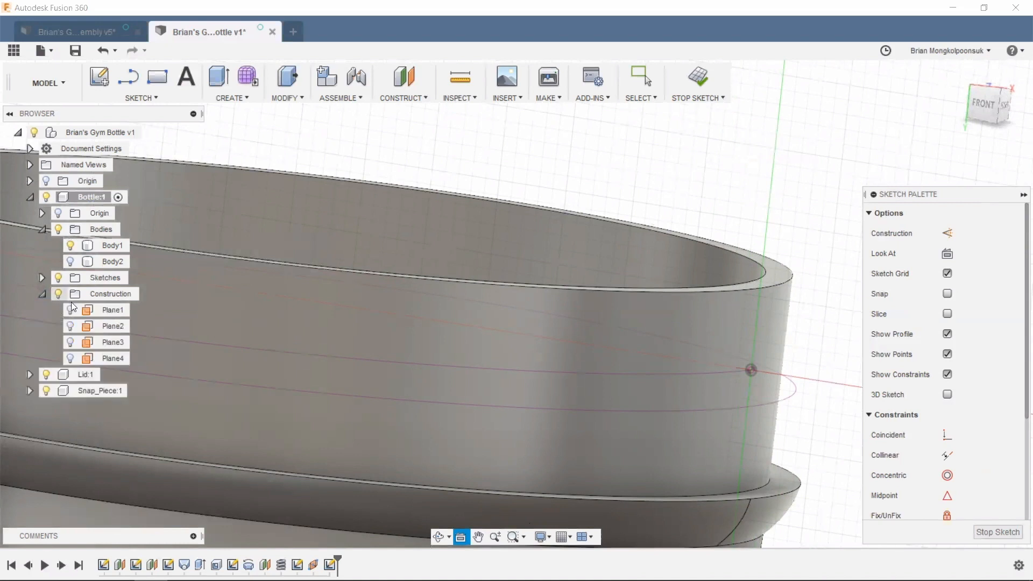
left_click(102, 358)
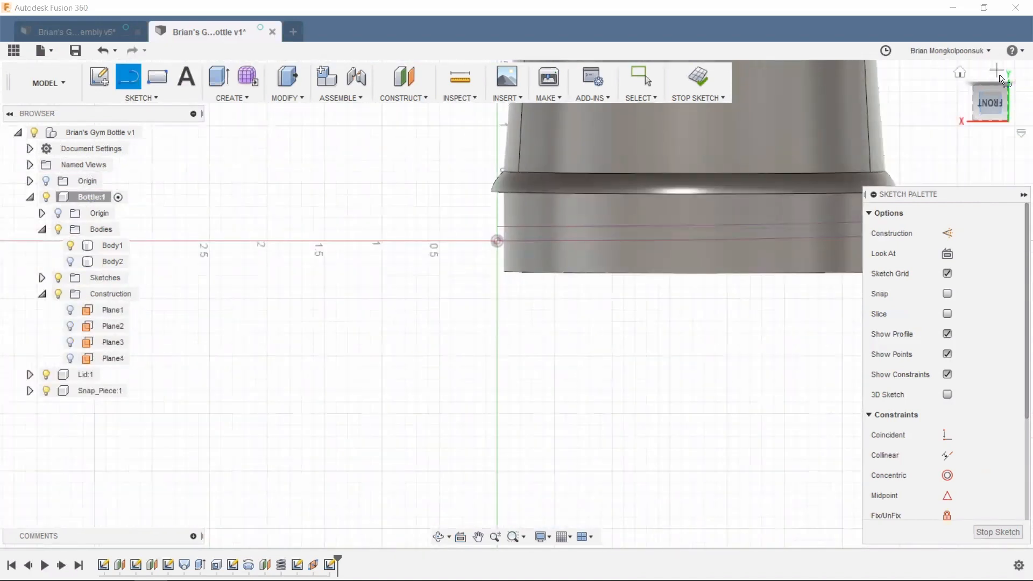
- Project the bottle body, Body1, into the sketch on the helix-endpoint plane with Projection Link on
scroll(521, 357, "down", 5)
mouse_move(556, 372)
middle_mouse_down("shift")
mouse_move(592, 313)
mouse_move(662, 264)
mouse_move(614, 299)
mouse_move(653, 266)
mouse_move(618, 253)
mouse_move(521, 370)
mouse_move(526, 388)
mouse_move(507, 395)
middle_mouse_up("shift")
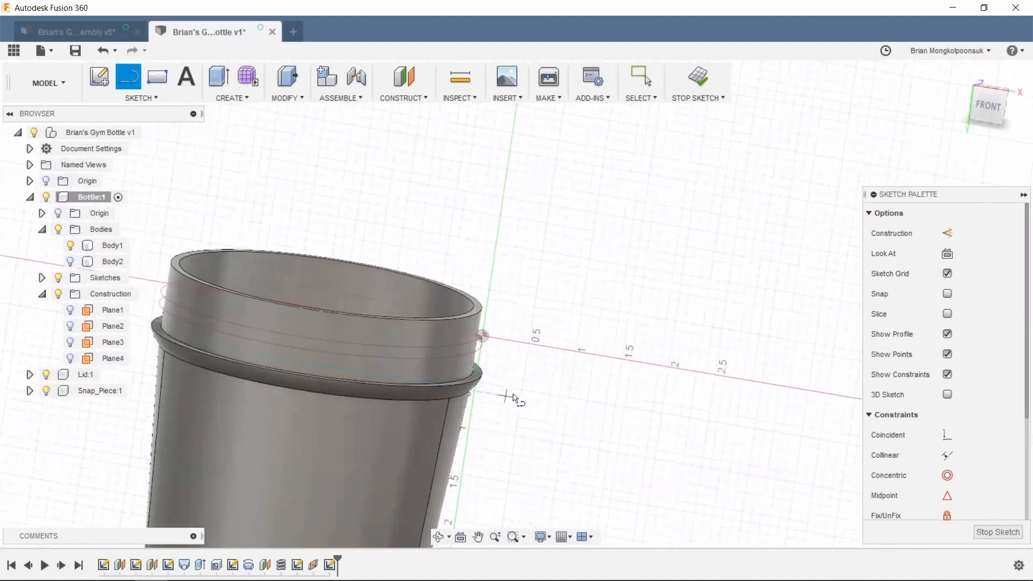
scroll(624, 305, "down", 5)
scroll(476, 342, "up", 4)
middle_click_drag(658, 354, 657, 344)
key("l")
scroll(614, 296, "up", 5)
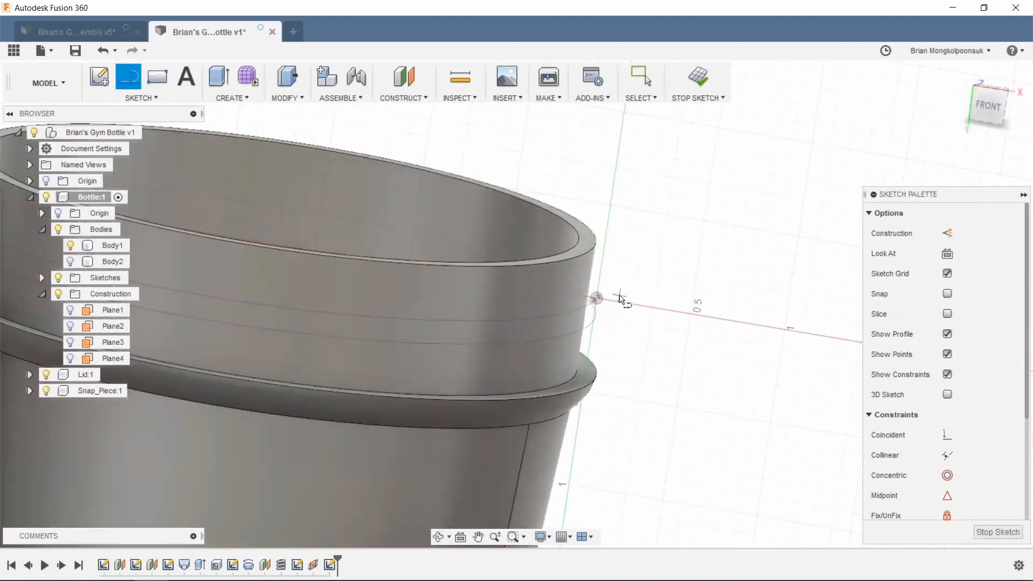
key("p")
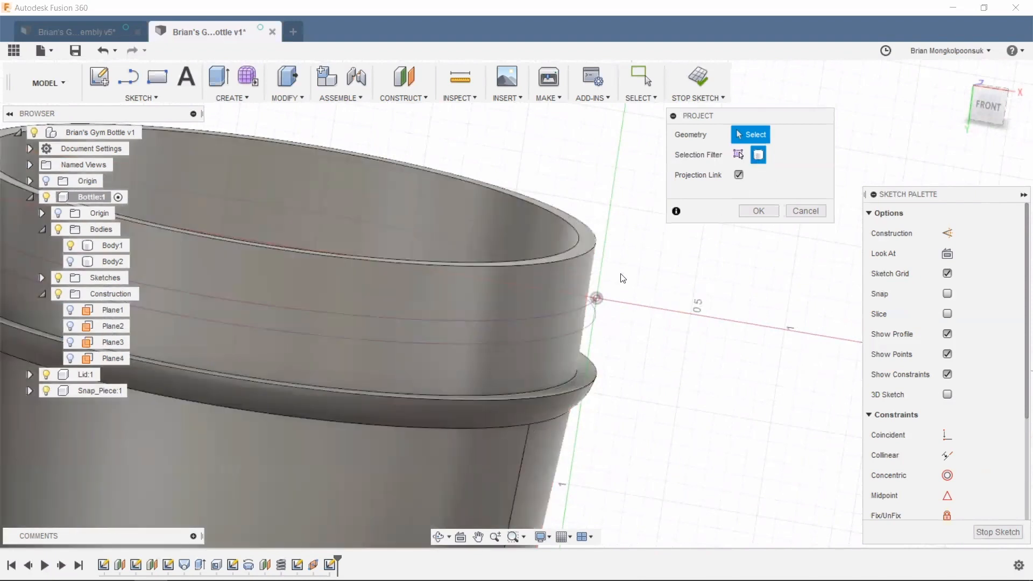
left_click(563, 338)
left_click(563, 337)
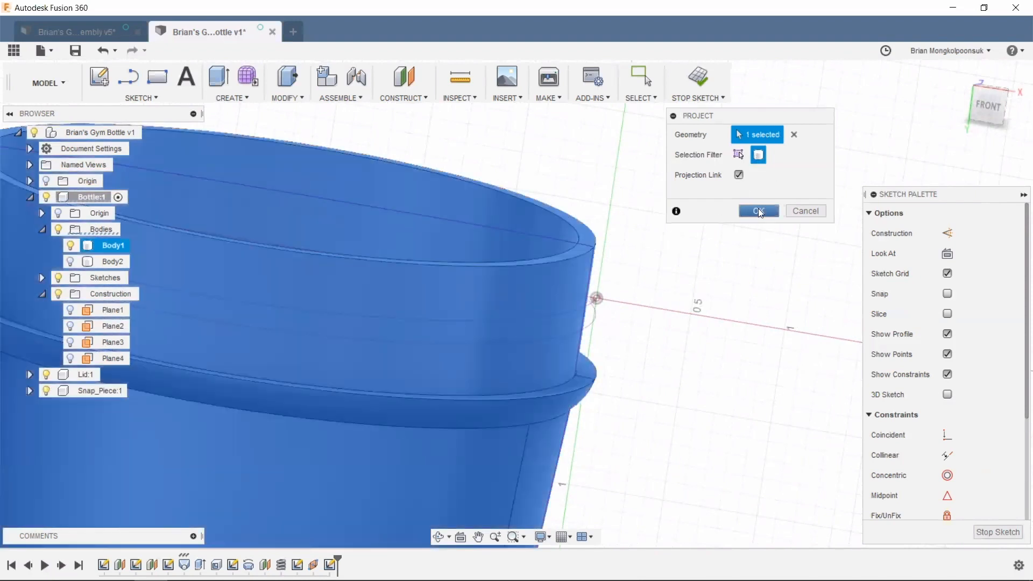
left_click(758, 211)
mouse_move(618, 323)
middle_mouse_down("shift")
mouse_move(669, 312)
mouse_move(617, 329)
mouse_move(628, 323)
middle_mouse_up("shift")
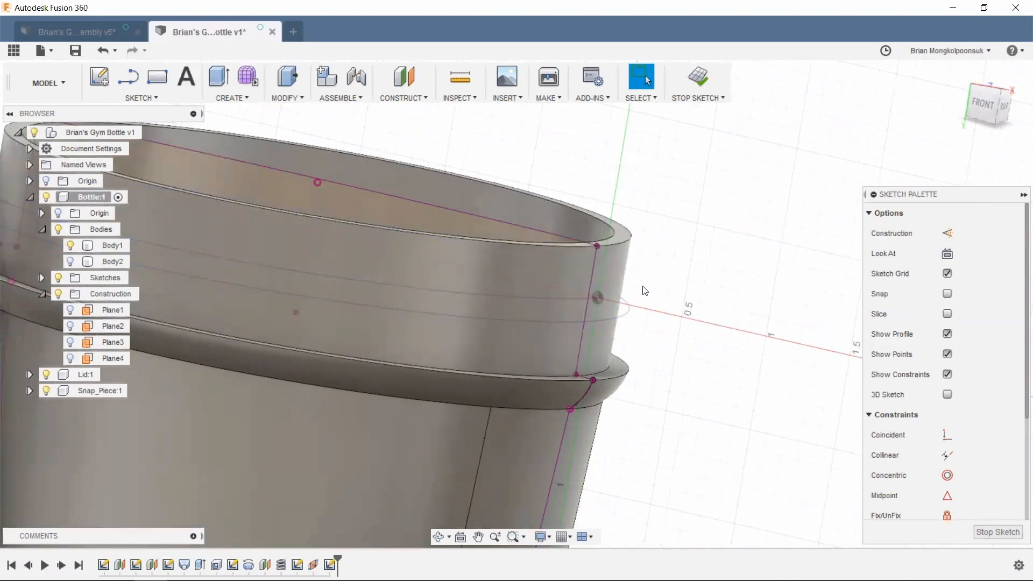
middle_click_drag(666, 307, 639, 309, "shift")
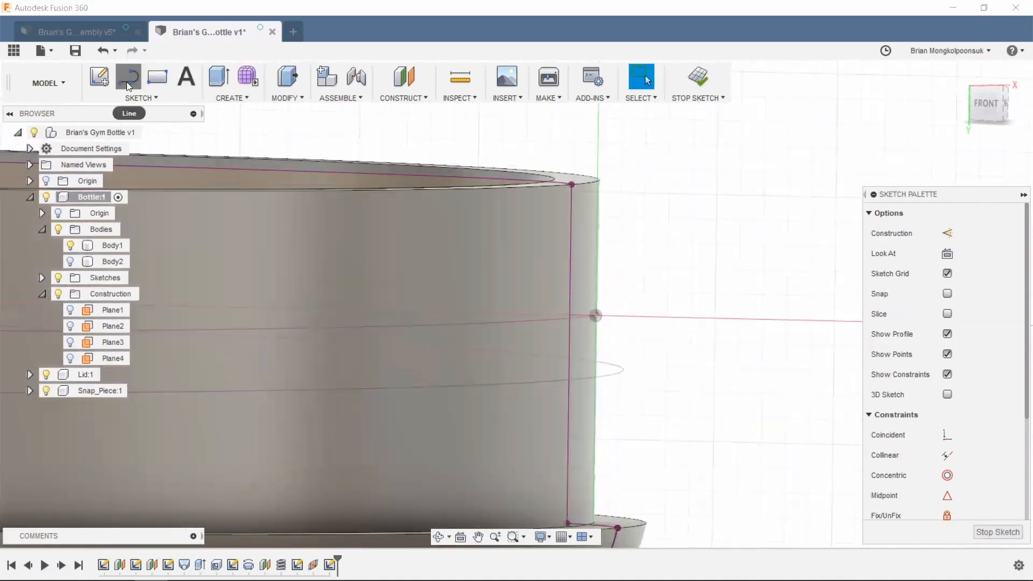
left_click(128, 78)
middle_click_drag(647, 323, 671, 322, "shift")
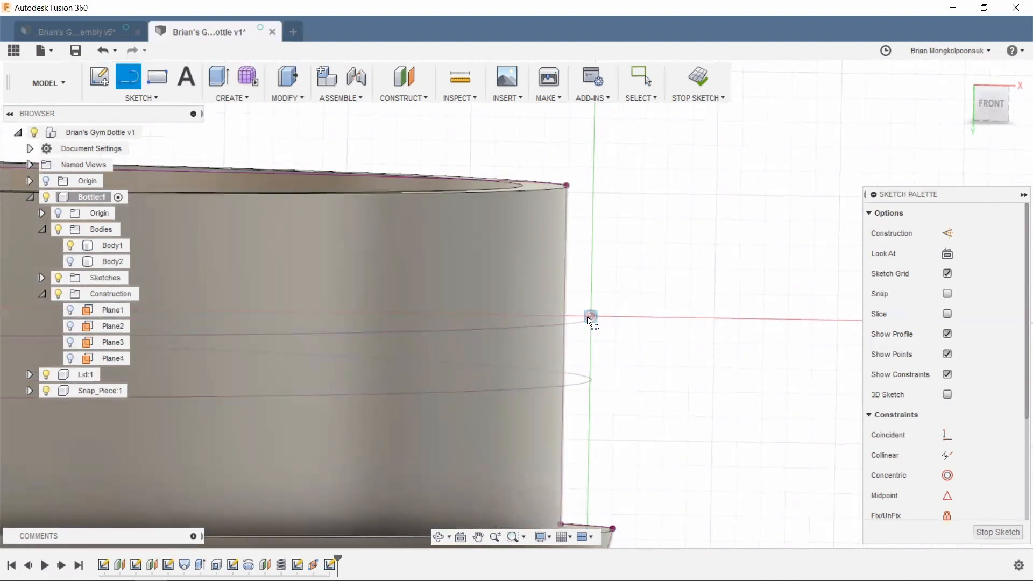
key("Escape")
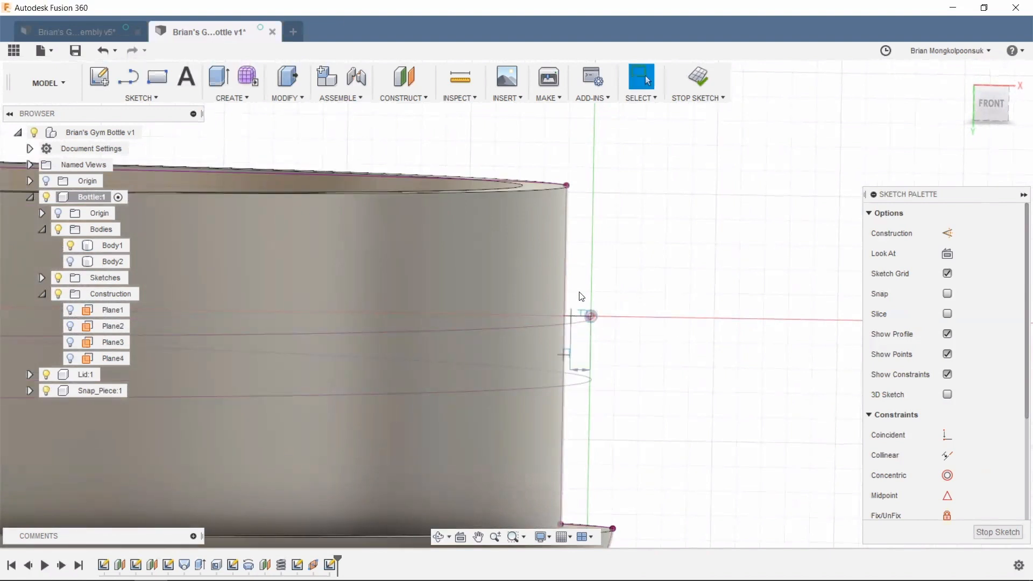
- Draw the thread profile's horizontal base line 0.102 in long, outward from the projected collar wall through the helix endpoint
left_click(127, 77)
left_click(596, 318)
left_click(478, 284)
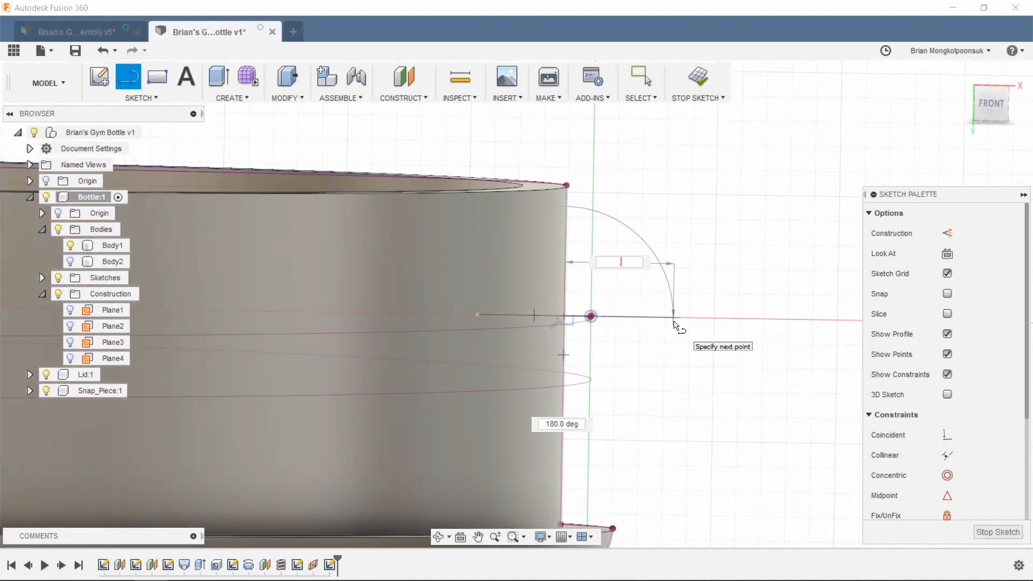
key("Tab")
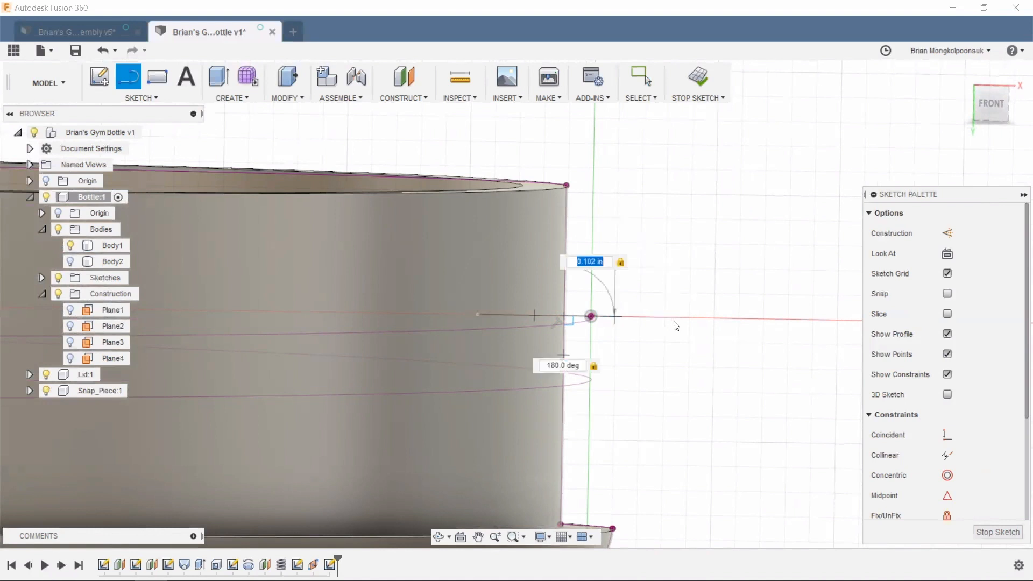
key("Return")
key("Escape")
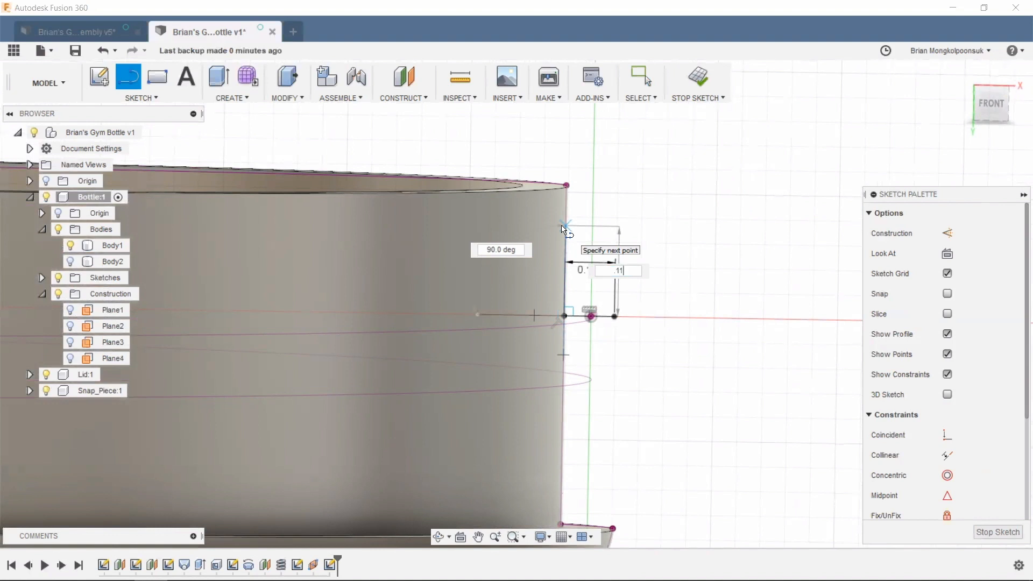
- Draw a 0.115 in vertical leg up the projected collar wall and close the triangular thread profile with a sloped line
type("5")
key("Tab")
key("Return")
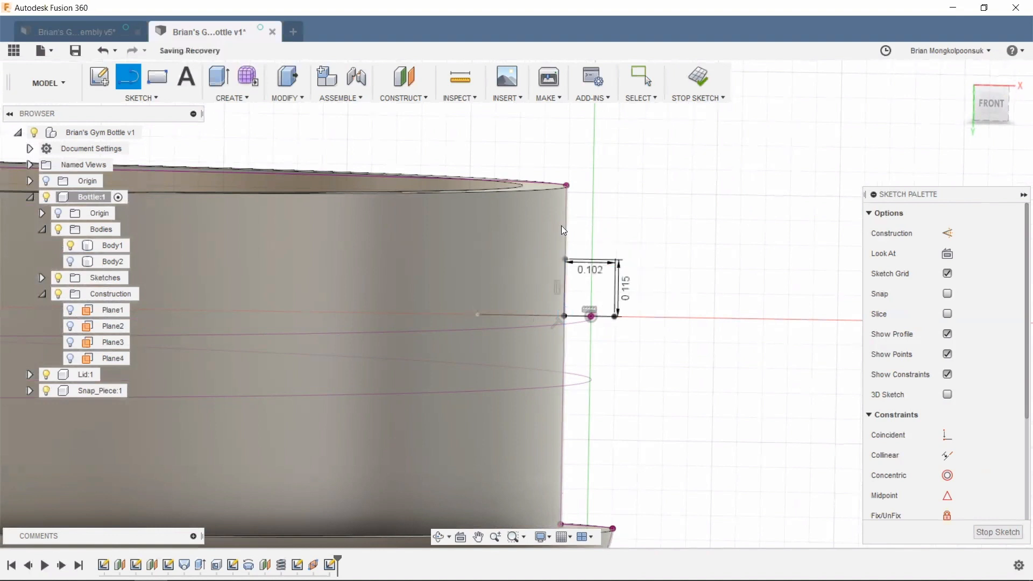
scroll(646, 272, "up", 5)
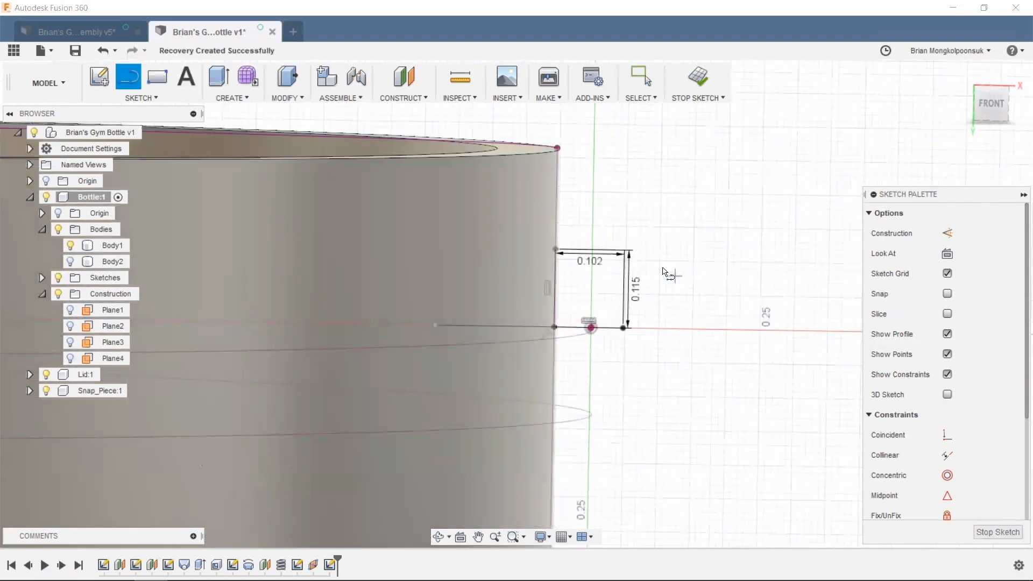
left_click(615, 370)
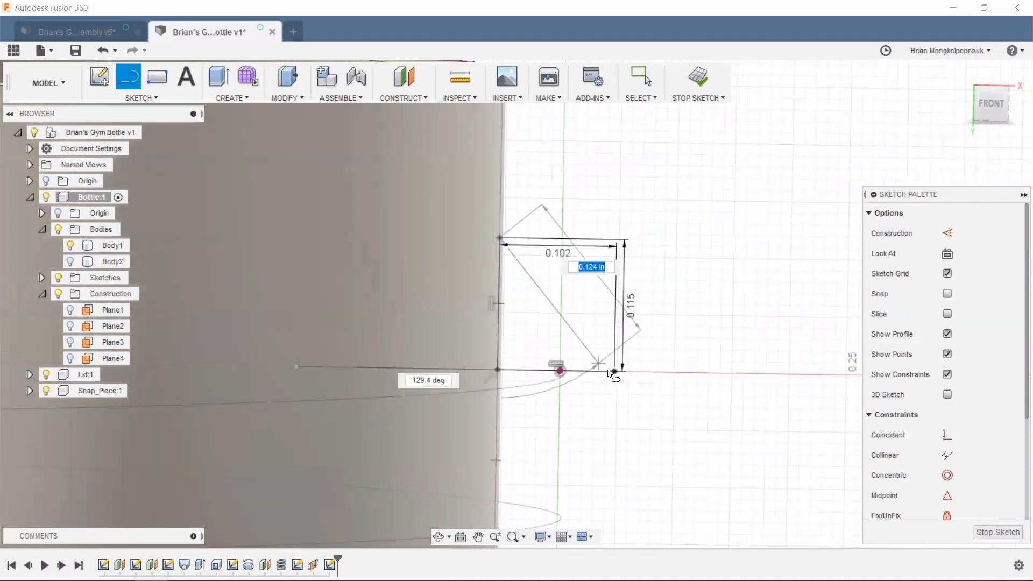
scroll(621, 333, "down", 5)
key("Escape")
- Start a Sweep using the small triangle as the profile and the helix curve around the collar as the path
middle_click_drag(654, 305, 625, 275, "shift")
scroll(618, 262, "up", 6)
scroll(617, 261, "down", 6)
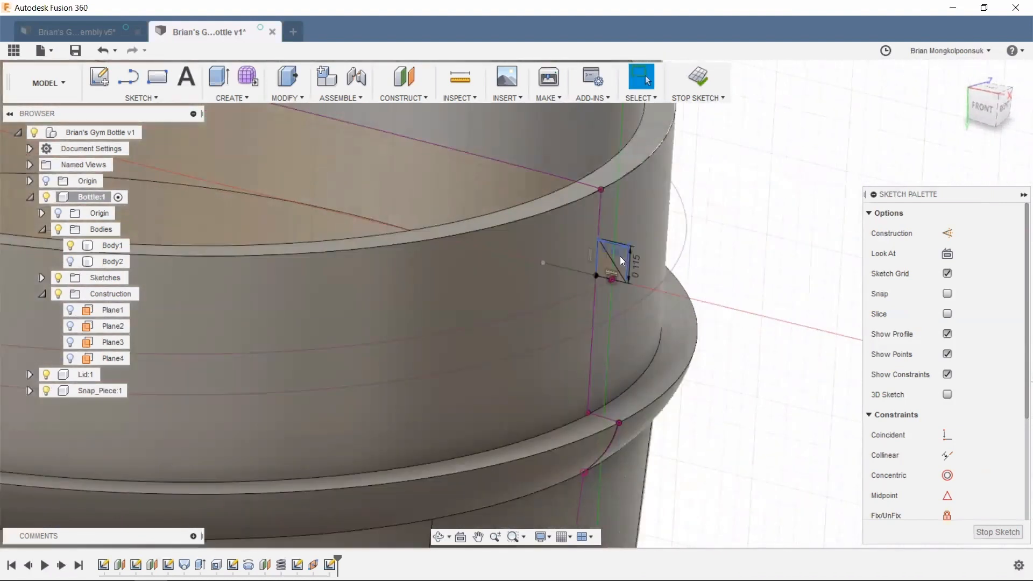
middle_click_drag(700, 275, 737, 308)
scroll(740, 311, "down", 1)
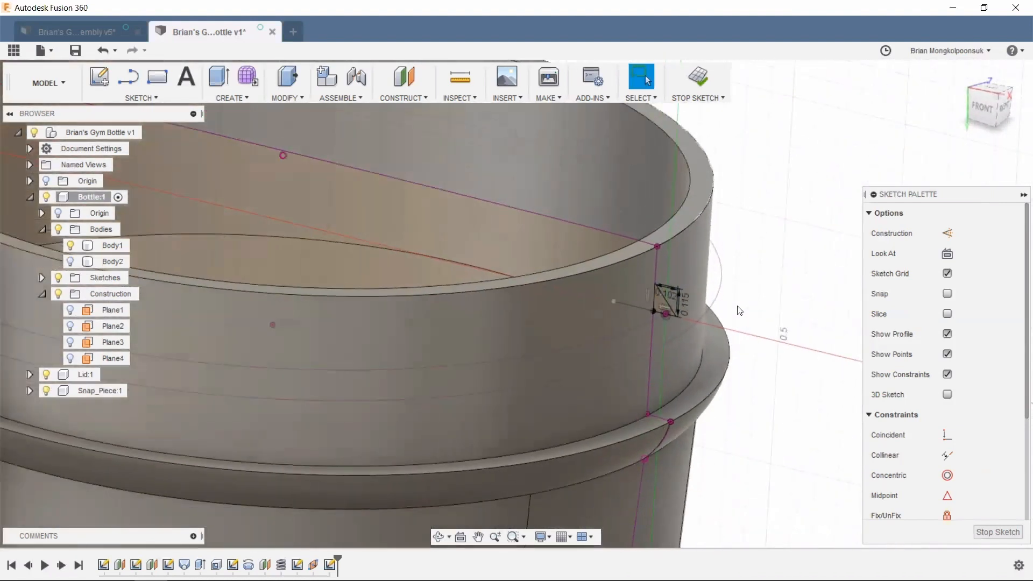
left_click(224, 100)
mouse_move(292, 93)
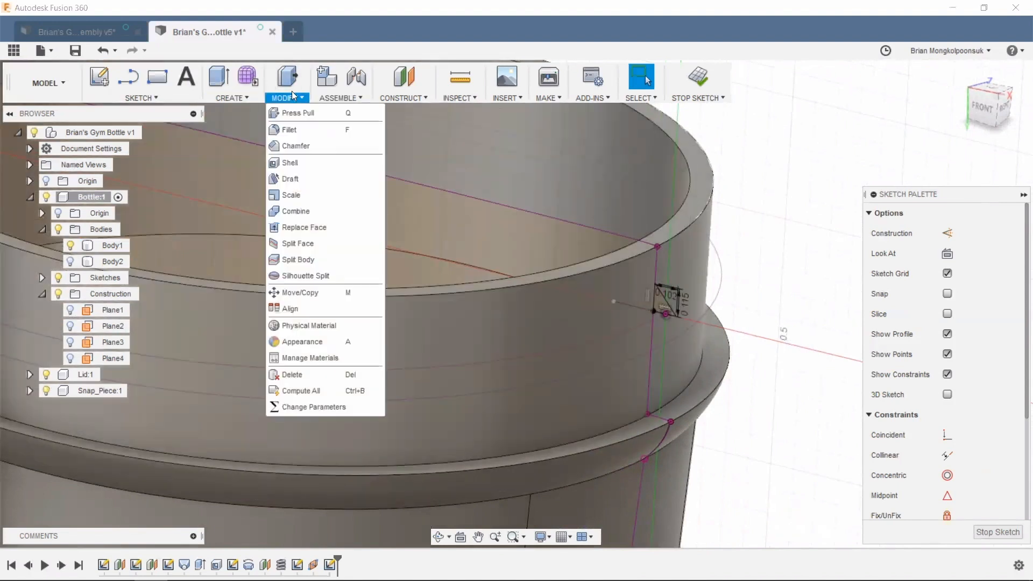
mouse_move(232, 98)
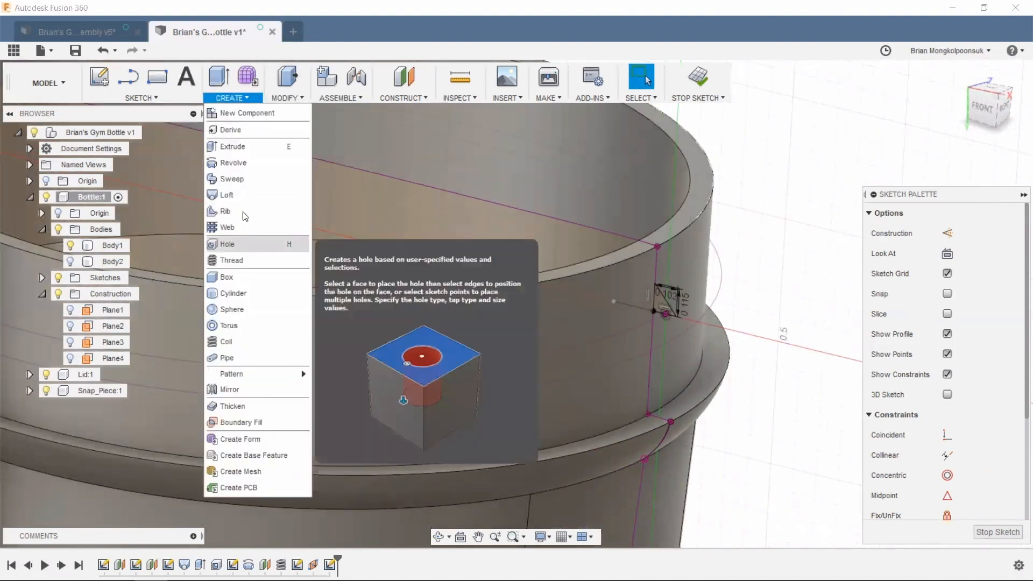
left_click(236, 177)
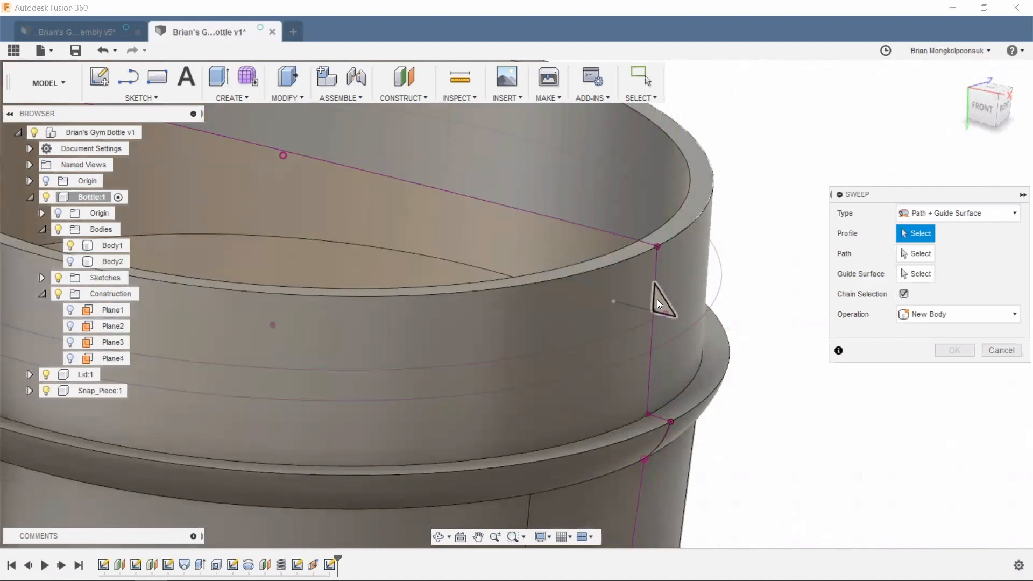
left_click(661, 302)
scroll(544, 270, "down", 3)
scroll(702, 308, "up", 2)
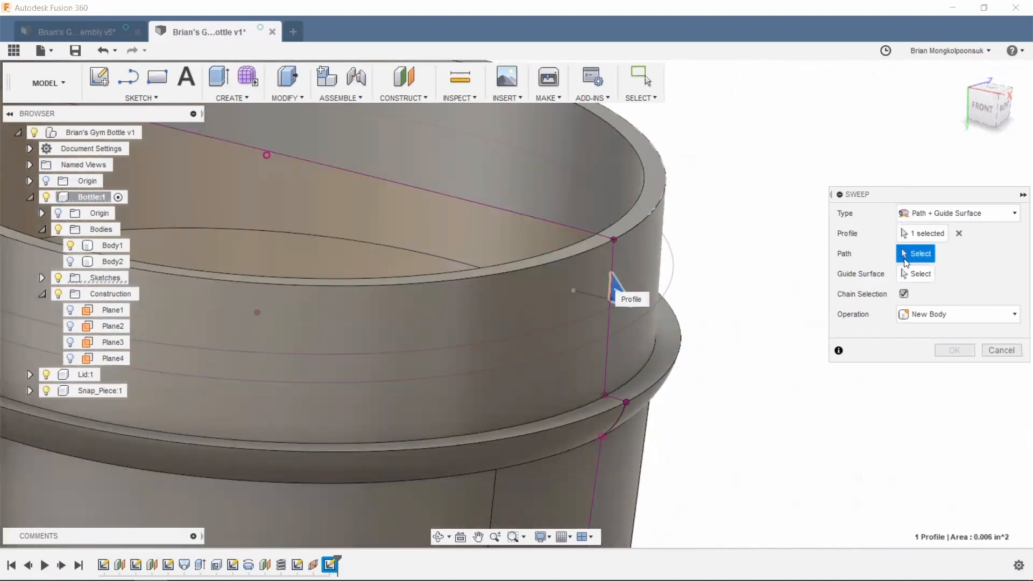
left_click(580, 321)
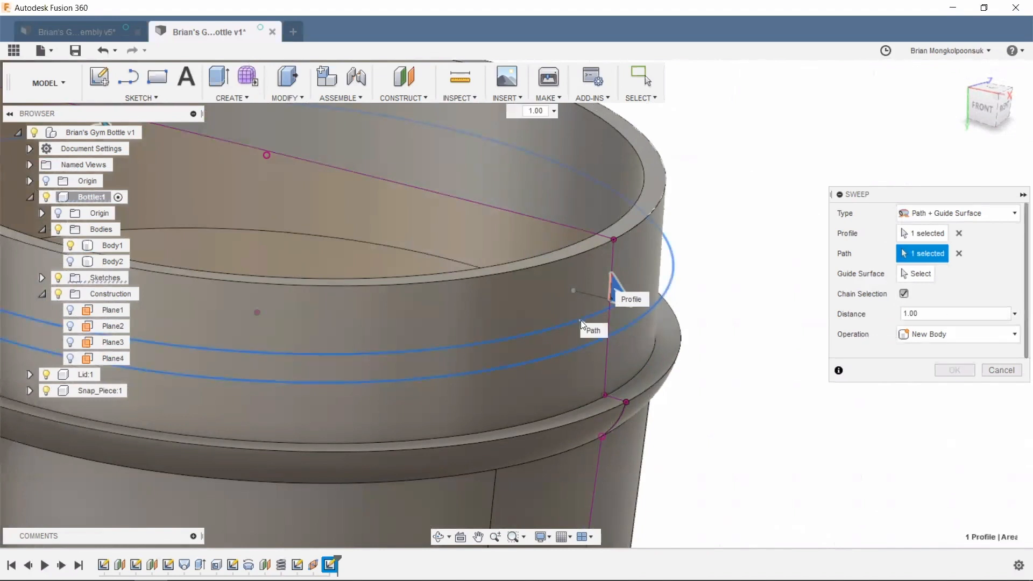
- Set the collar's outer cylindrical face as the sweep's guide surface
scroll(689, 188, "down", 2)
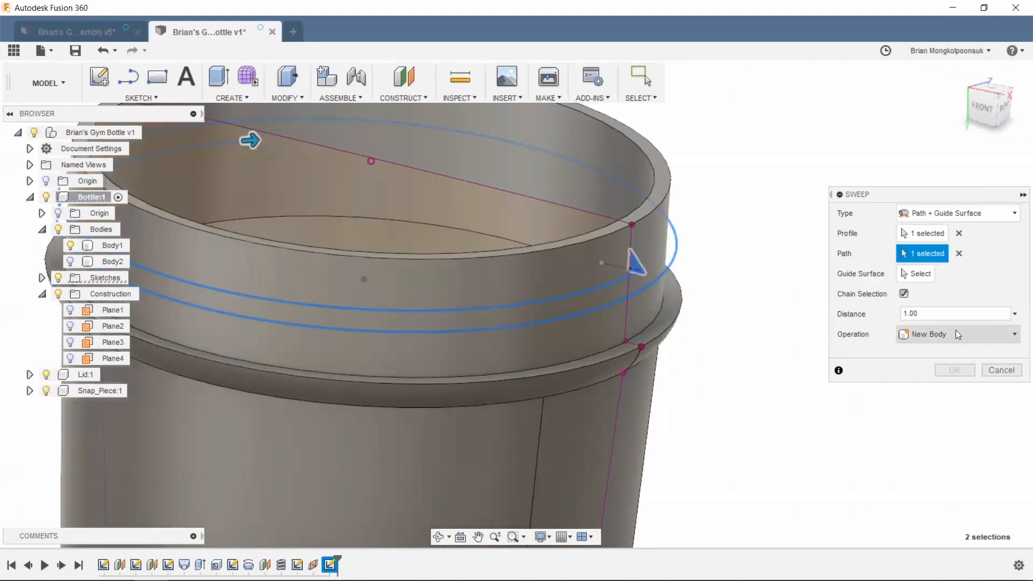
mouse_move(809, 310)
middle_mouse_down("shift")
mouse_move(782, 296)
mouse_move(791, 305)
middle_mouse_up("shift")
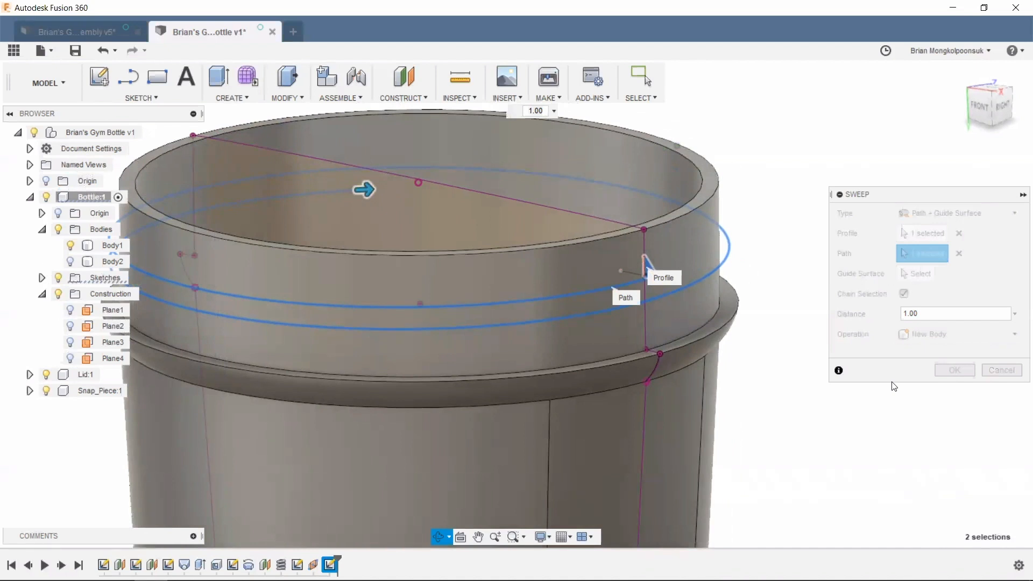
scroll(944, 418, "down", 1)
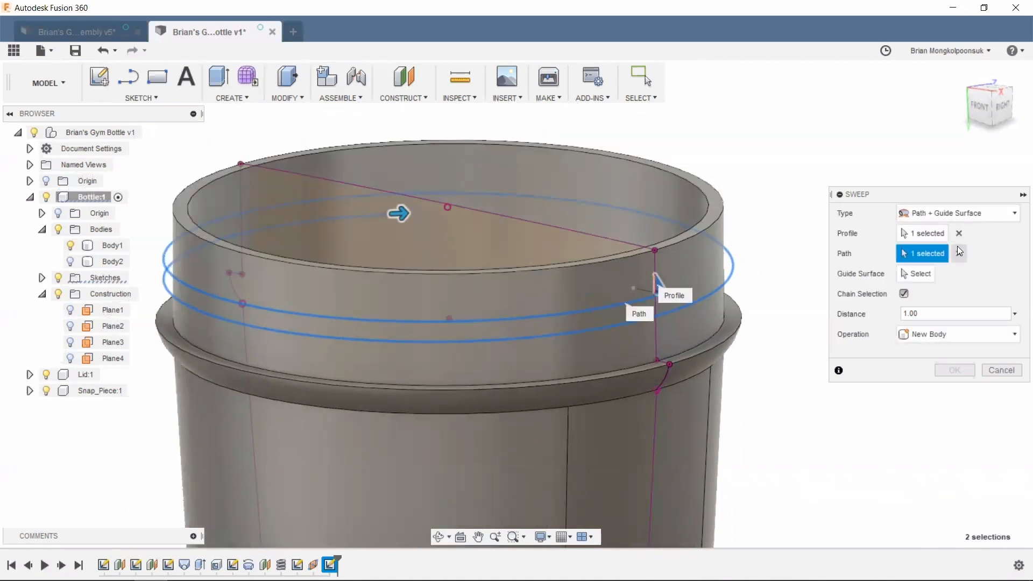
left_click(917, 274)
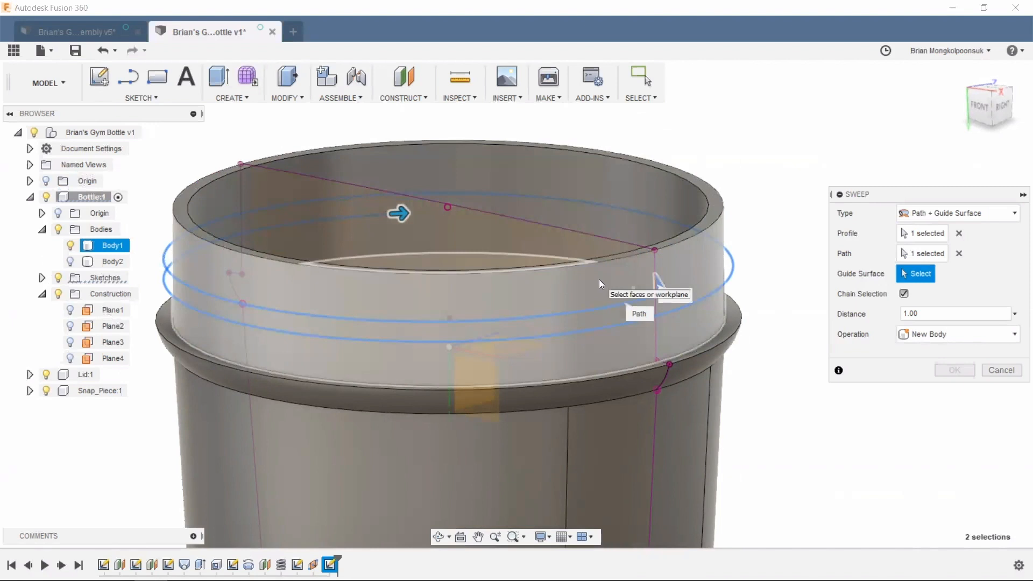
left_click(599, 281)
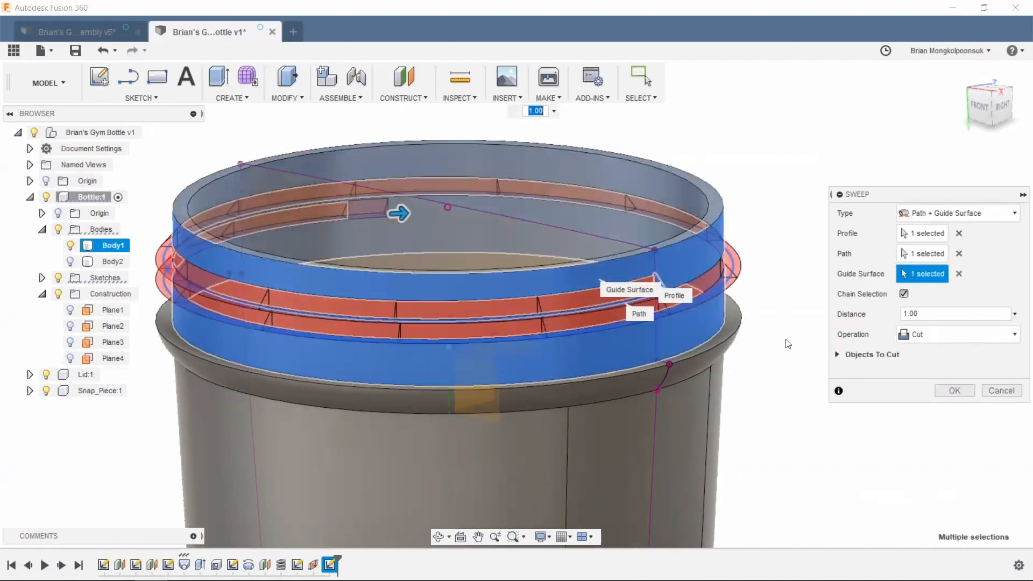
scroll(461, 219, "down", 2)
scroll(599, 257, "up", 3)
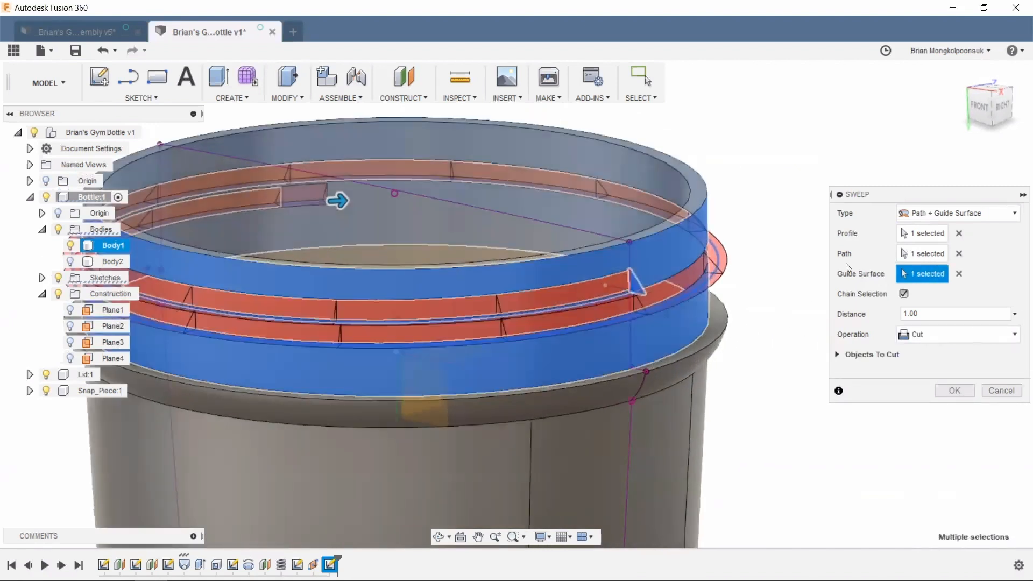
- Change the sweep type to Single Path and its operation to New Body, and create the thread
left_click(924, 217)
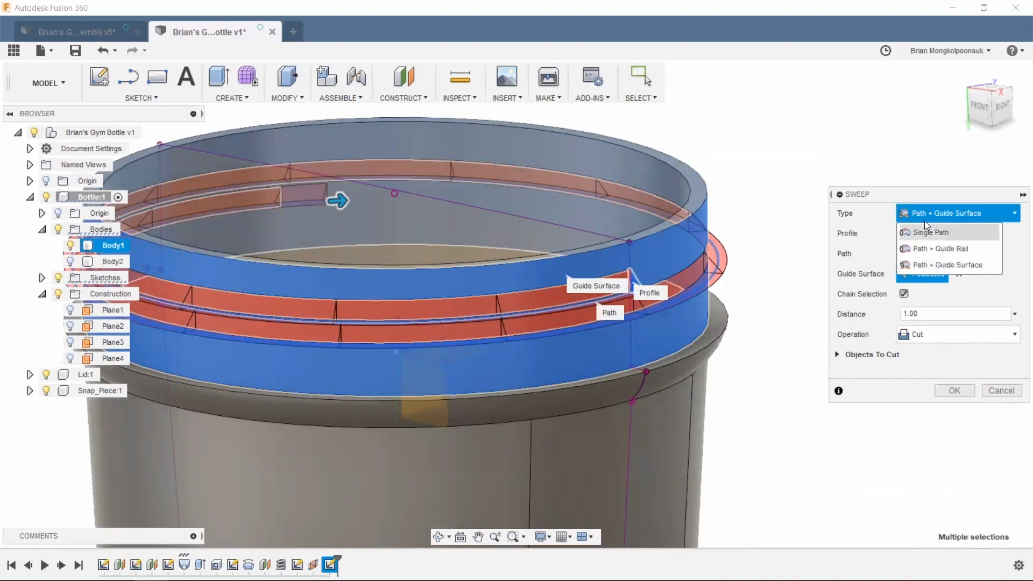
left_click(925, 230)
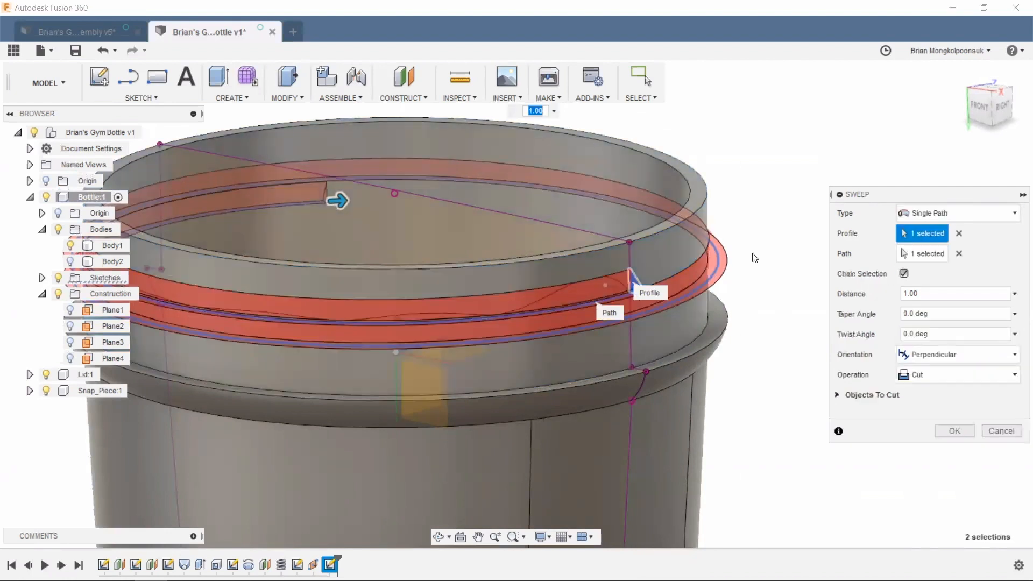
left_click(932, 373)
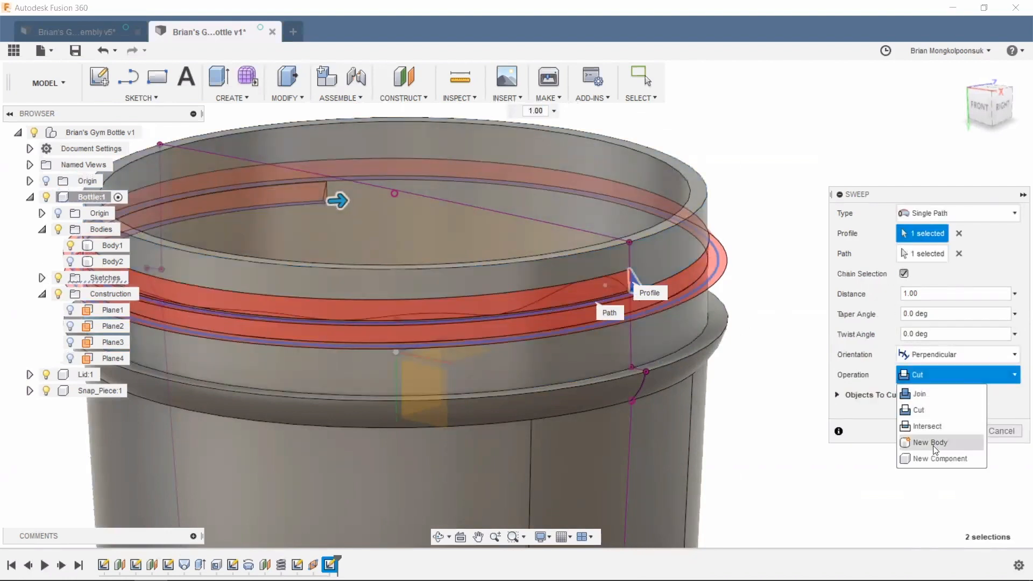
left_click(918, 441)
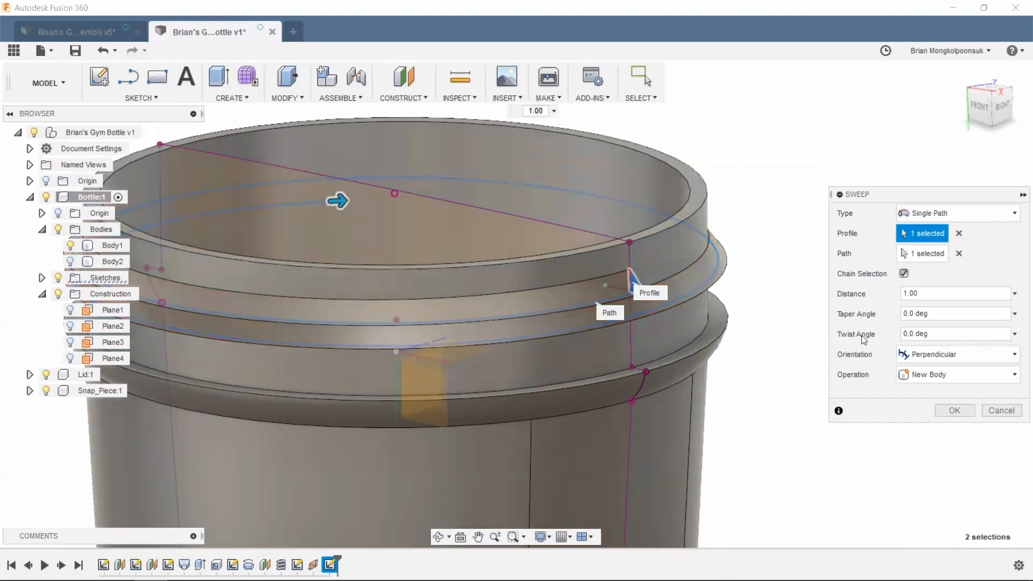
left_click(951, 411)
- Examine the swept thread body's end face and its fit against the collar wall and ridge from several angles
middle_click_drag(745, 293, 655, 306, "shift")
left_click(749, 265)
middle_click_drag(749, 265, 658, 343, "shift")
left_click(659, 342)
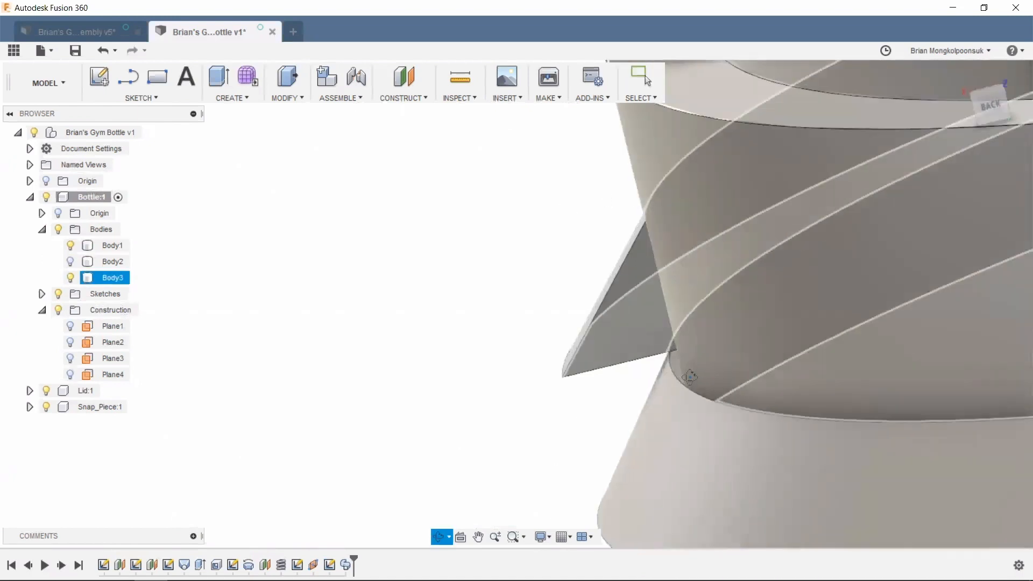
left_click(685, 376)
scroll(684, 379, "up", 5)
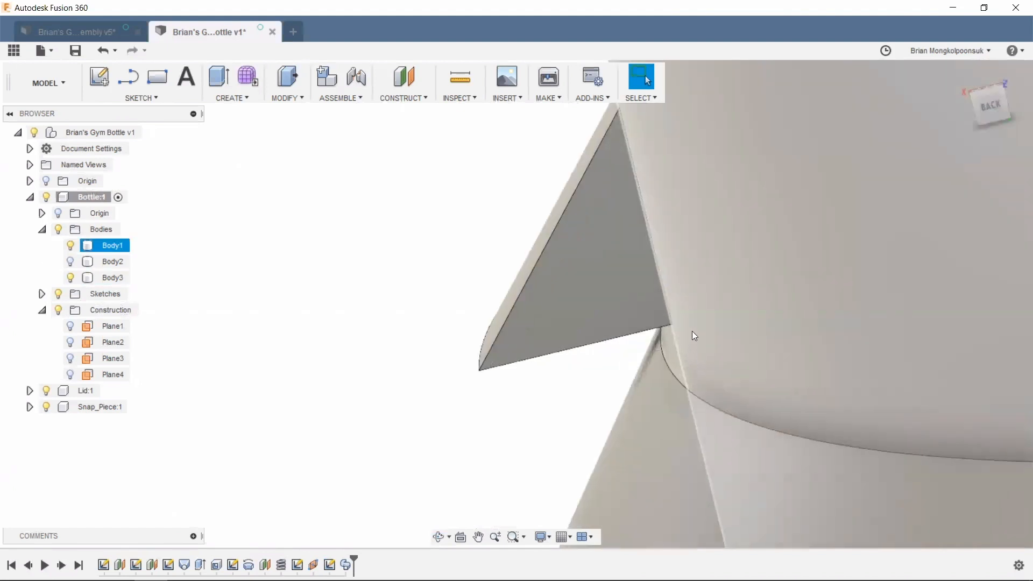
scroll(646, 354, "down", 3)
scroll(648, 363, "down", 8)
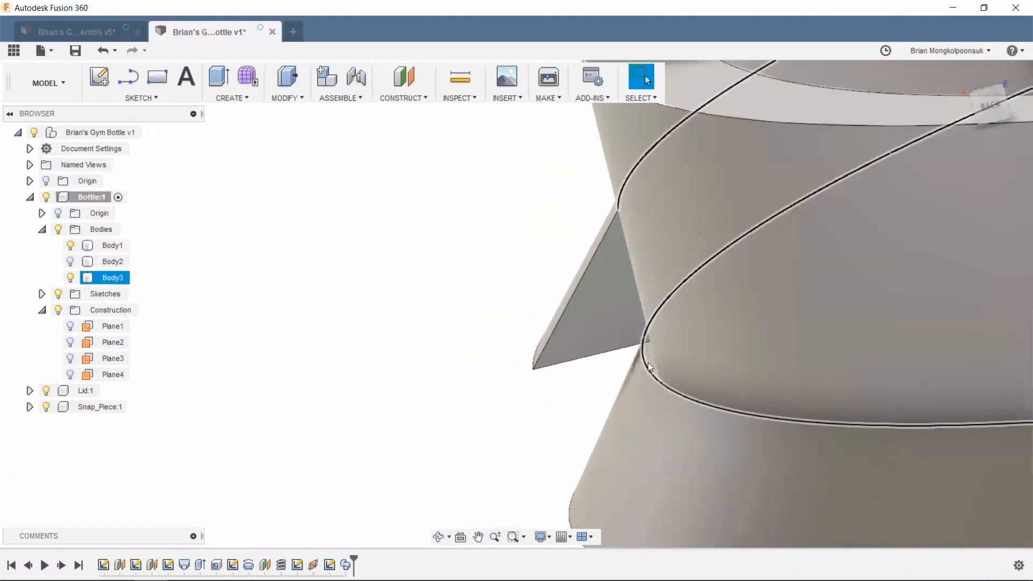
middle_click_drag(686, 379, 816, 355, "shift")
scroll(817, 355, "down", 4)
middle_click_drag(707, 371, 726, 355, "shift")
scroll(699, 339, "up", 5)
- Edit the thread sweep to use Path + Guide Surface, with the collar's outer cylindrical face as the guide surface
double_click(346, 564)
left_click(955, 218)
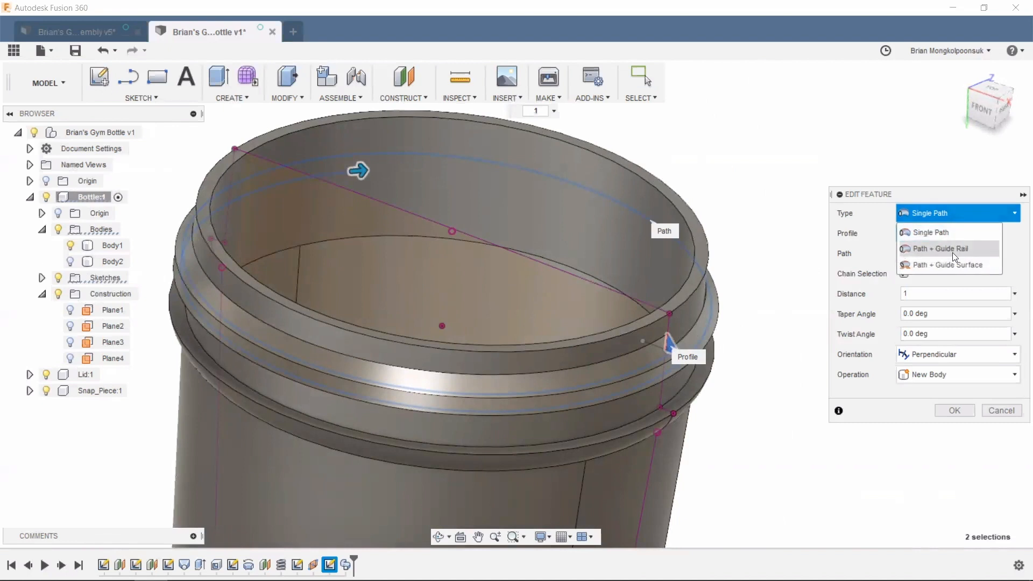
left_click(951, 264)
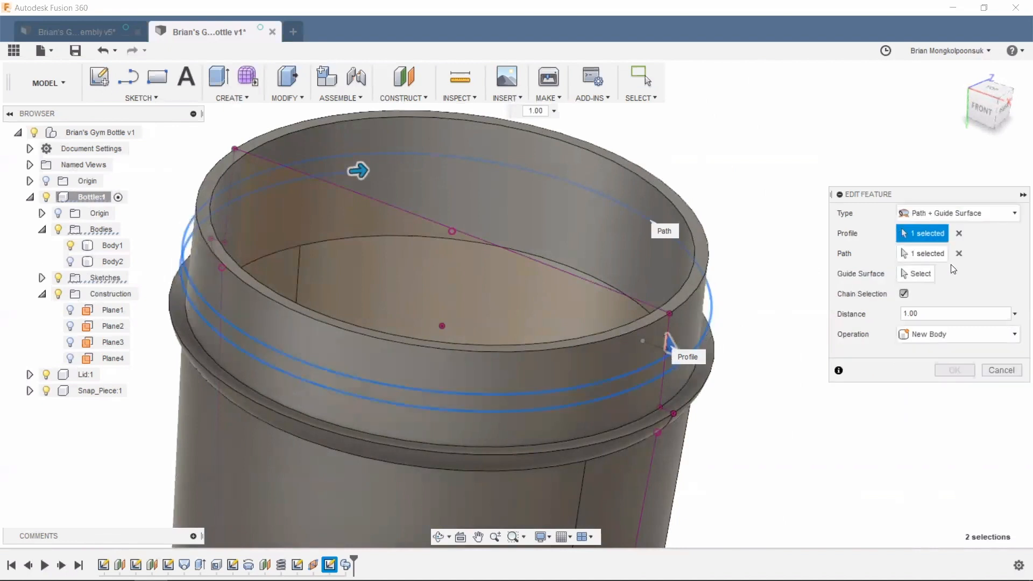
left_click(904, 271)
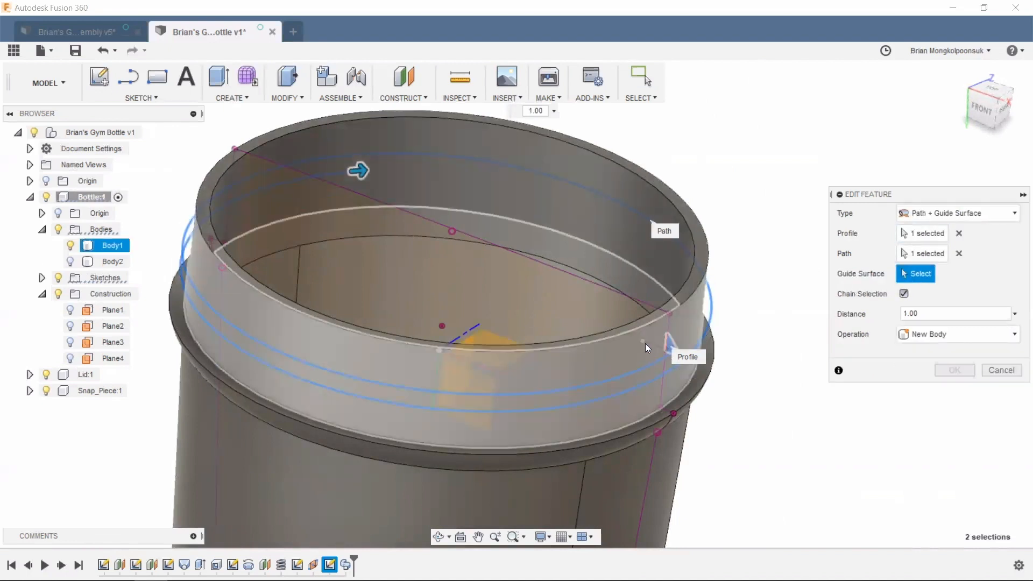
left_click(645, 344)
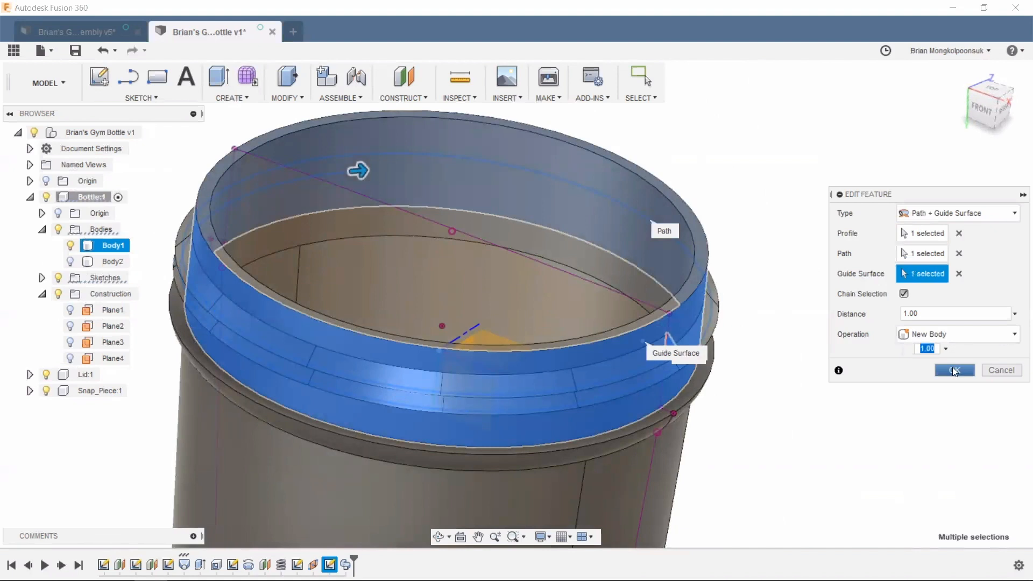
left_click(954, 370)
- Examine the swept thread's spacing around the collar and review its triangular profile sketch
scroll(829, 383, "down", 3)
middle_click_drag(830, 380, 850, 333, "shift")
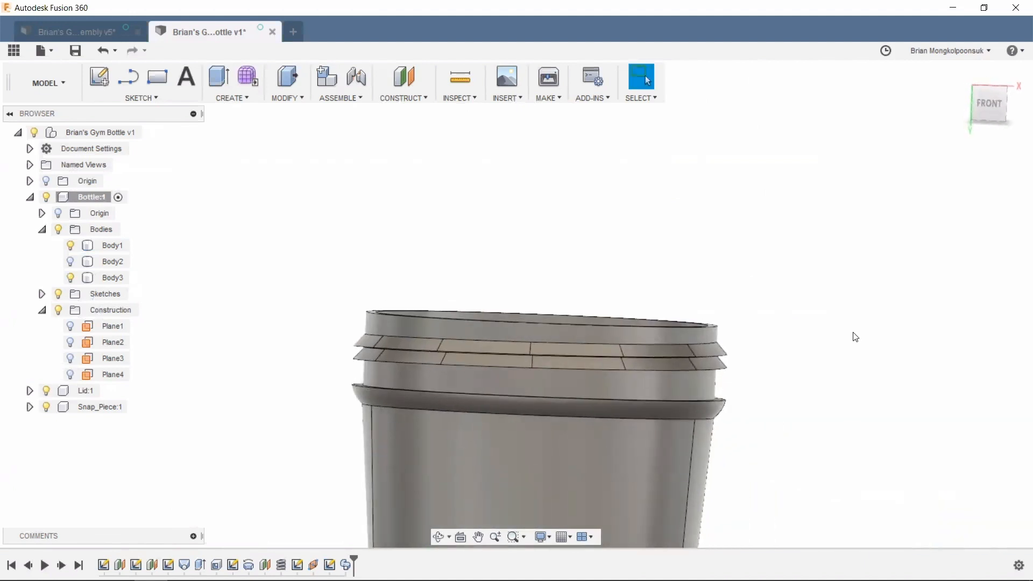
scroll(662, 350, "up", 5)
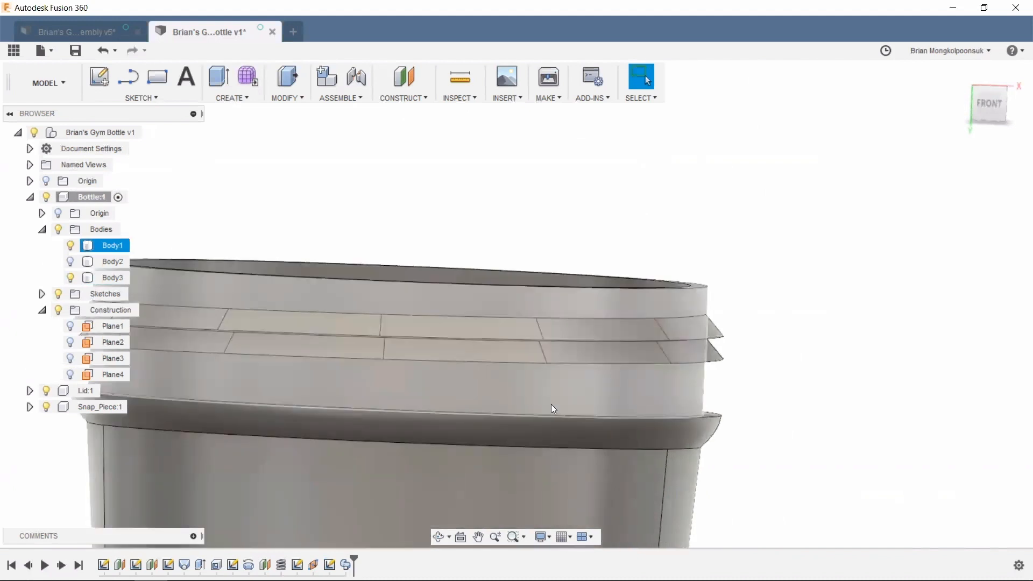
double_click(346, 566)
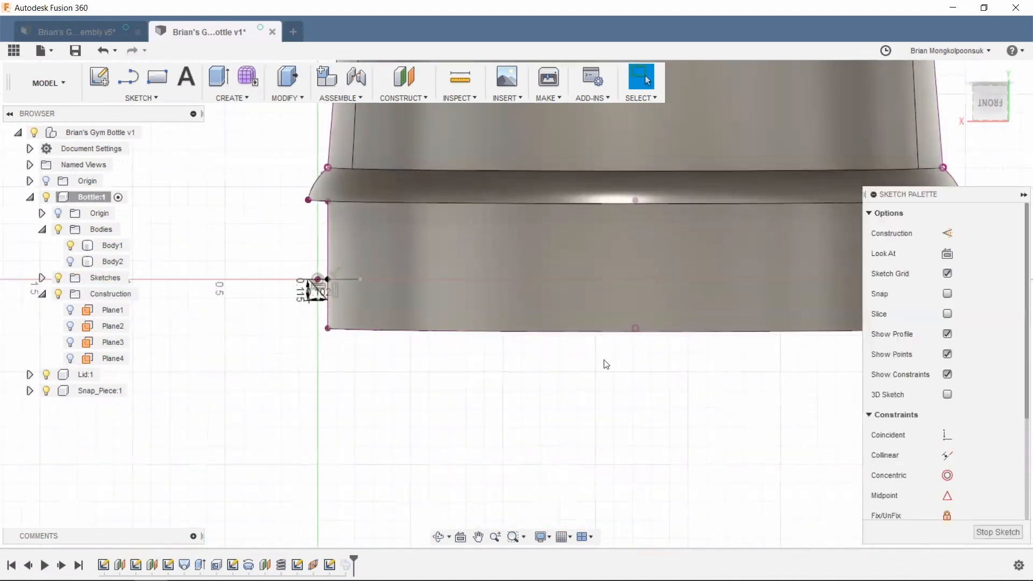
scroll(387, 311, "up", 6)
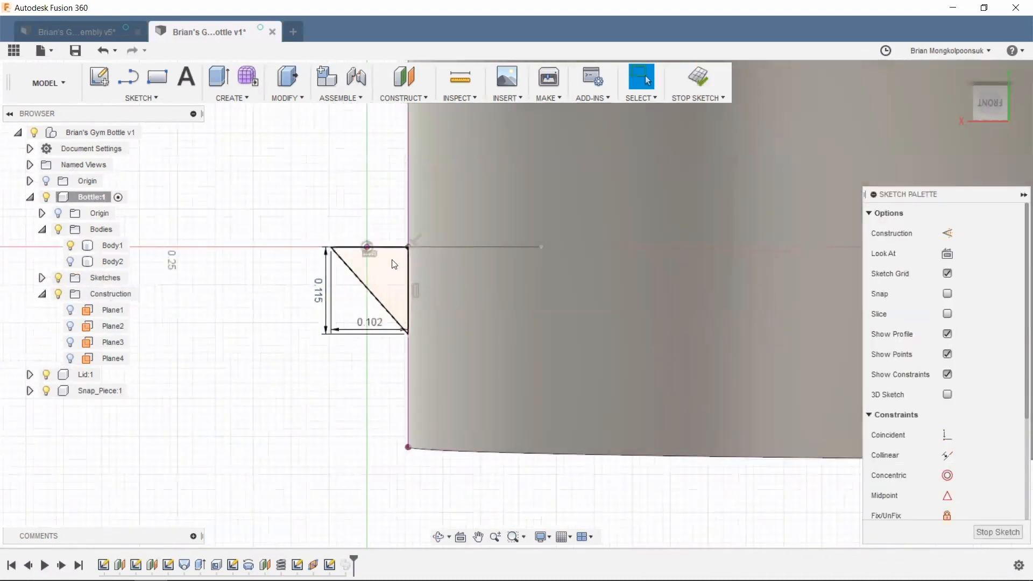
scroll(422, 302, "down", 5)
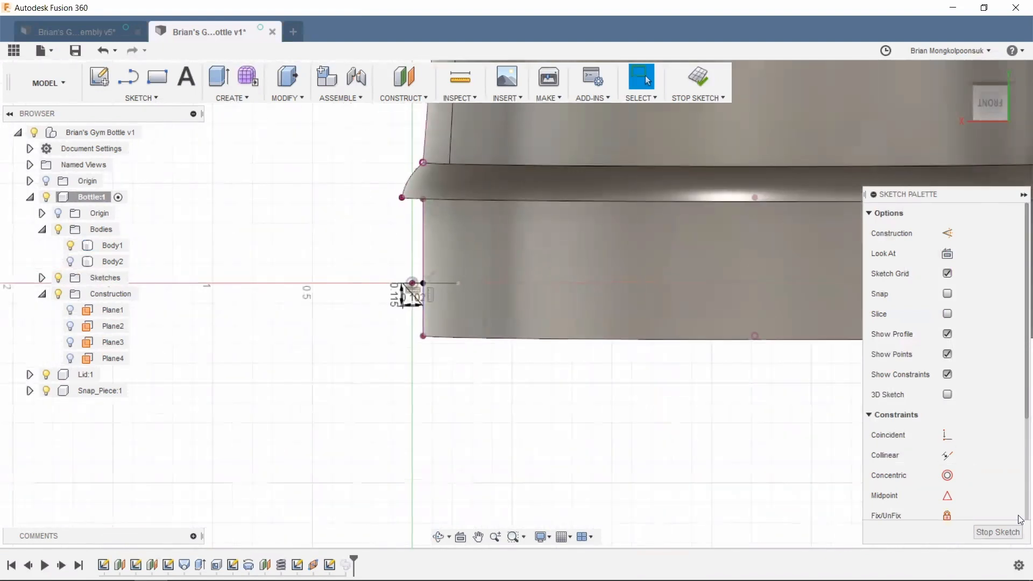
left_click(1014, 532)
mouse_move(395, 416)
middle_mouse_down("shift")
mouse_move(603, 392)
mouse_move(691, 228)
mouse_move(653, 234)
middle_mouse_up("shift")
scroll(661, 223, "down", 5)
scroll(548, 315, "up", 3)
middle_click_drag(651, 388, 615, 326, "shift")
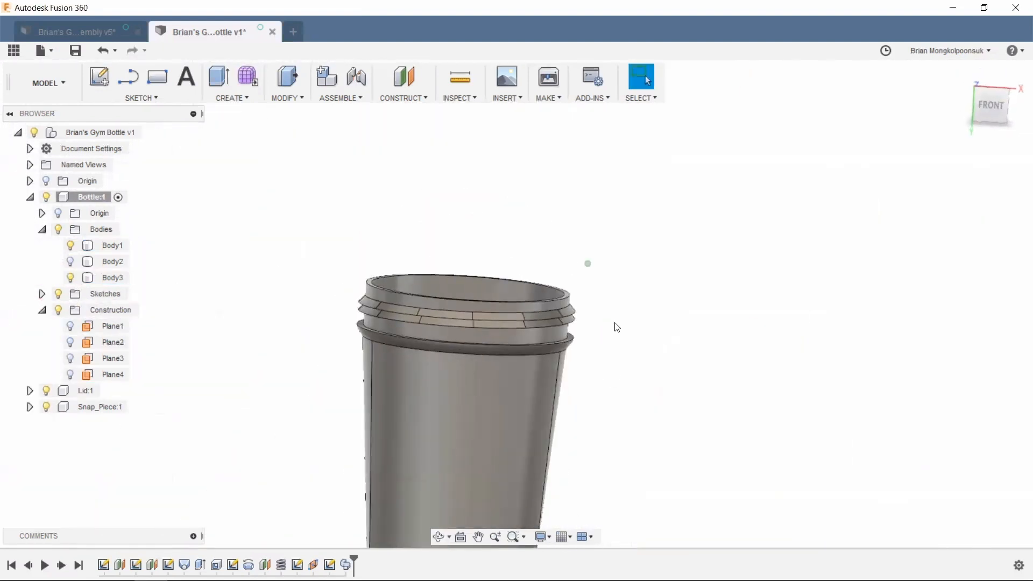
scroll(566, 350, "up", 1)
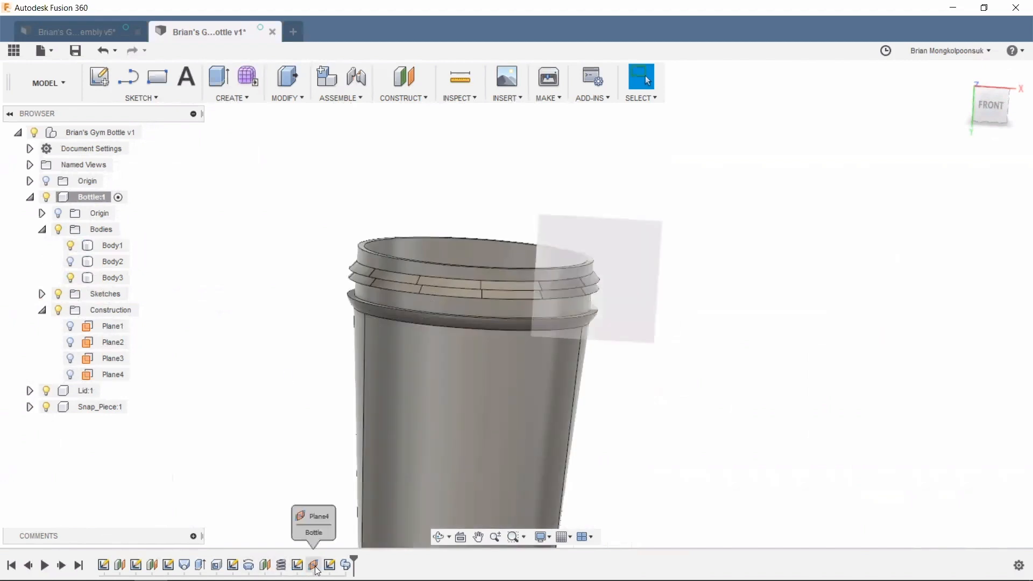
- Edit the coil's offset construction plane below the collar rim, setting its distance to -0.164 in
double_click(266, 566)
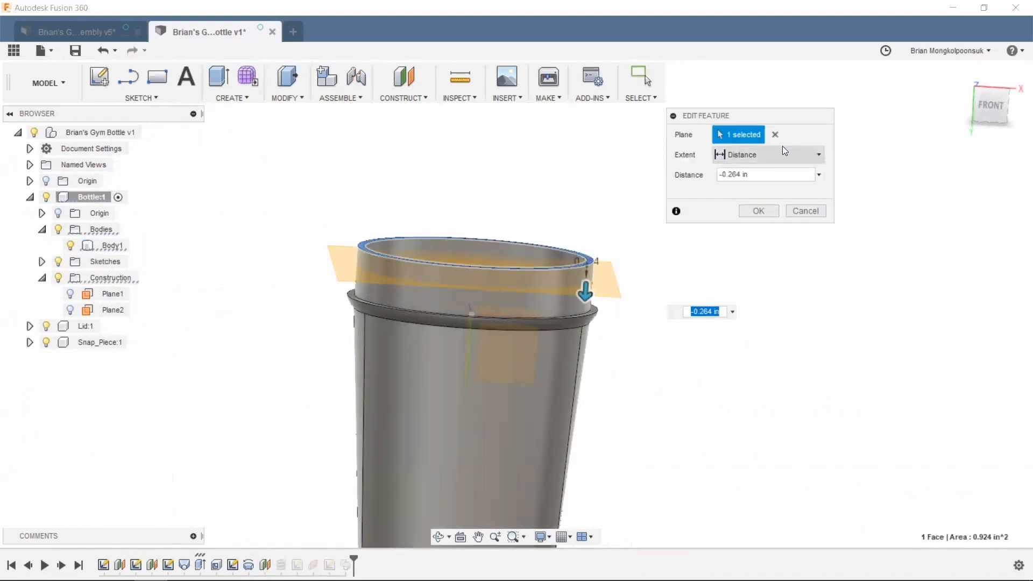
left_click_drag(768, 122, 721, 124)
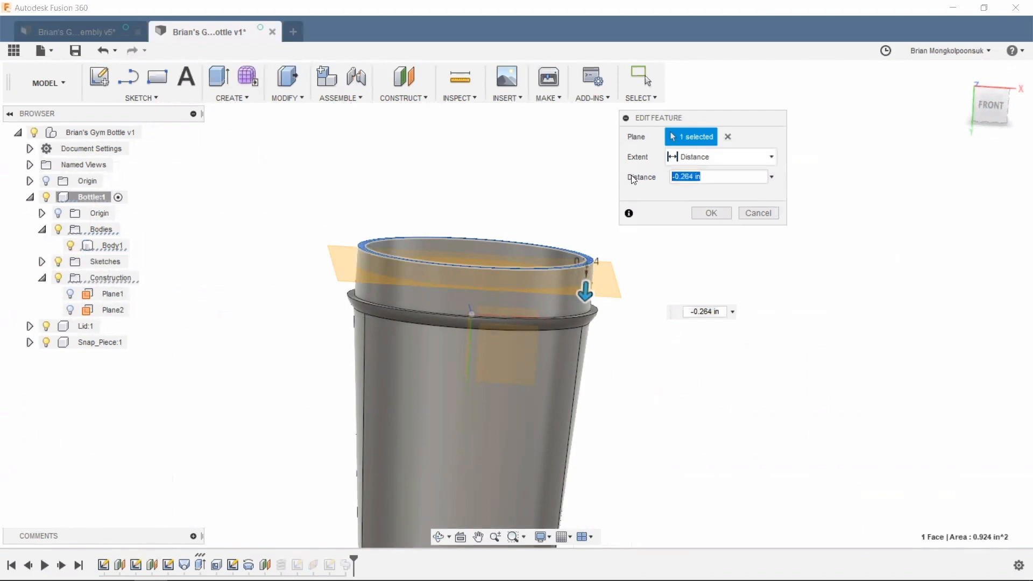
scroll(594, 283, "up", 5)
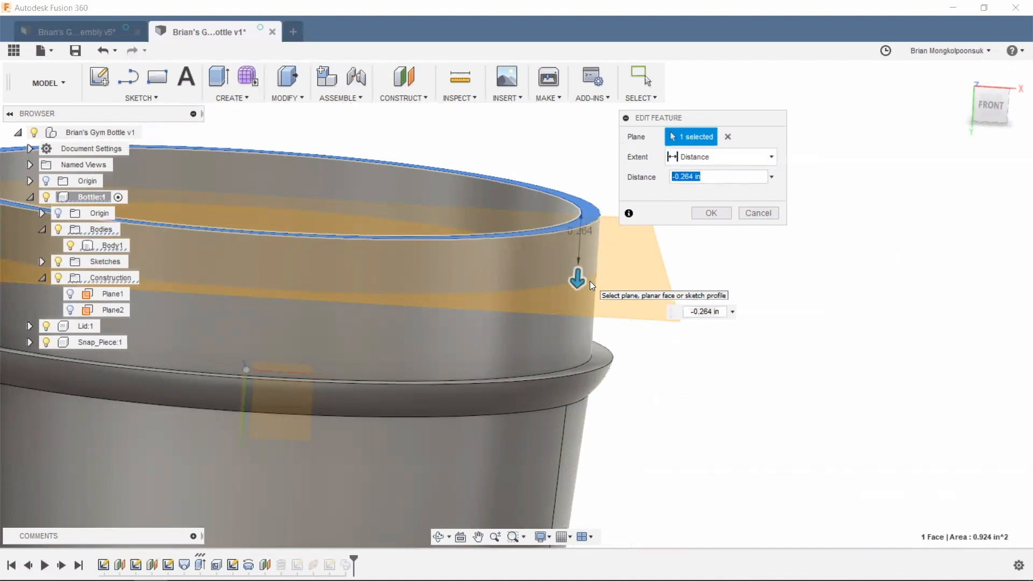
type("-.163")
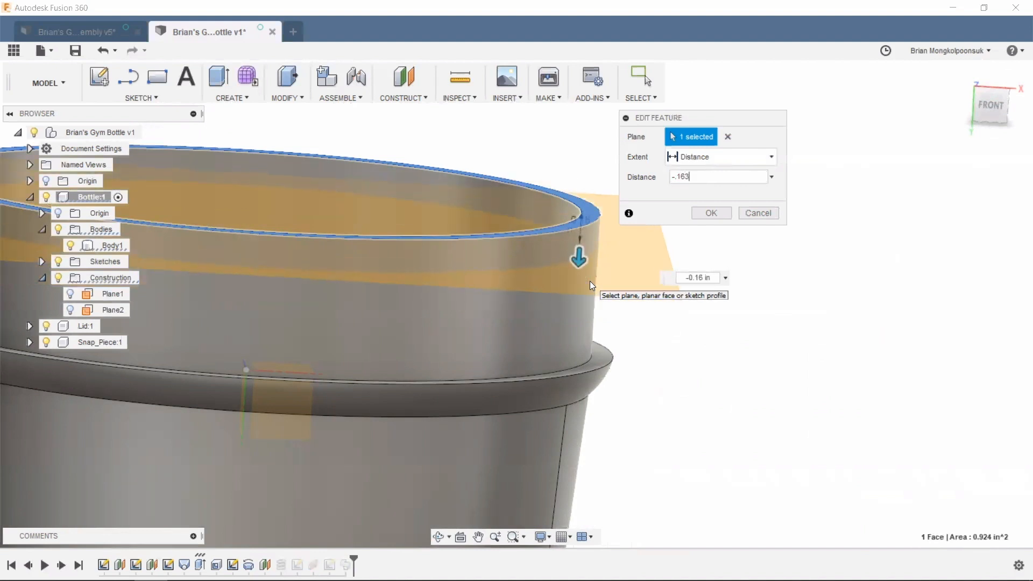
key("BackSpace")
type("4")
key("Return")
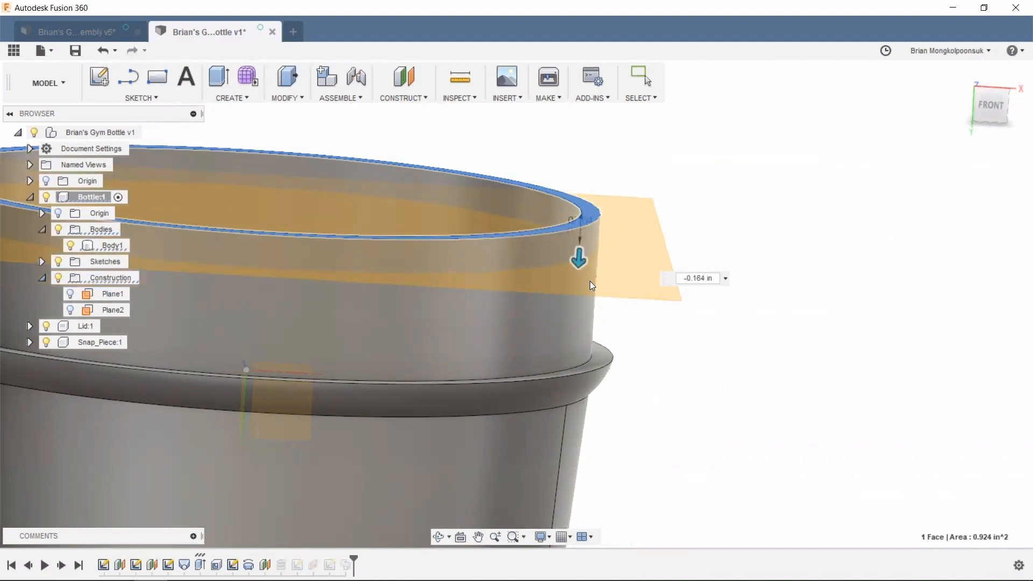
- Examine the thread's turns, their spacing and their position between the rim and the ridge from several angles
scroll(648, 273, "down", 4)
middle_click_drag(653, 300, 676, 297, "shift")
scroll(666, 279, "up", 5)
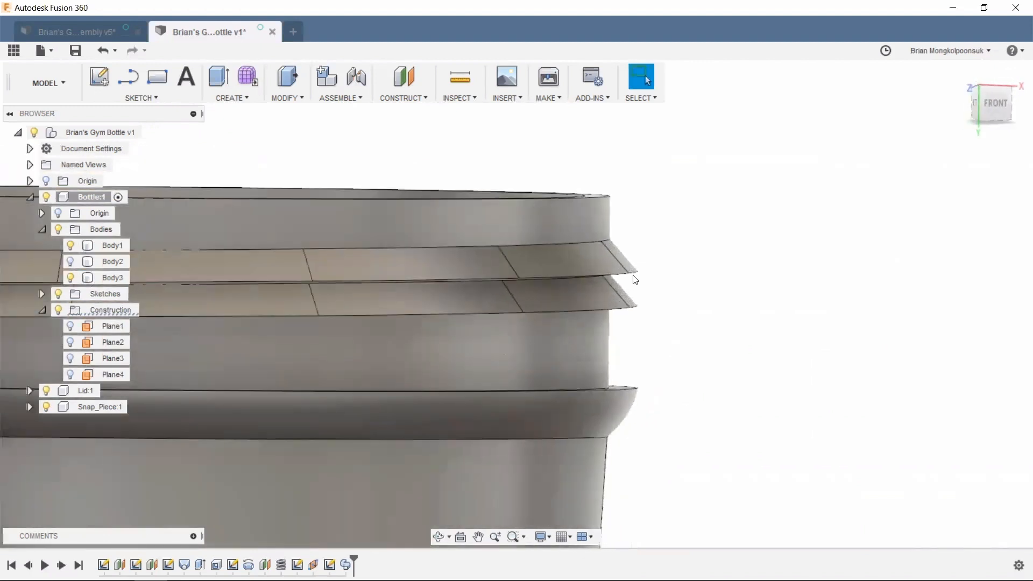
left_click(636, 279)
middle_click_drag(639, 256, 611, 285, "shift")
scroll(662, 269, "down", 5)
left_click(703, 285)
scroll(618, 264, "down", 1)
scroll(587, 283, "up", 7)
middle_click_drag(537, 336, 633, 350, "shift")
scroll(603, 334, "up", 6)
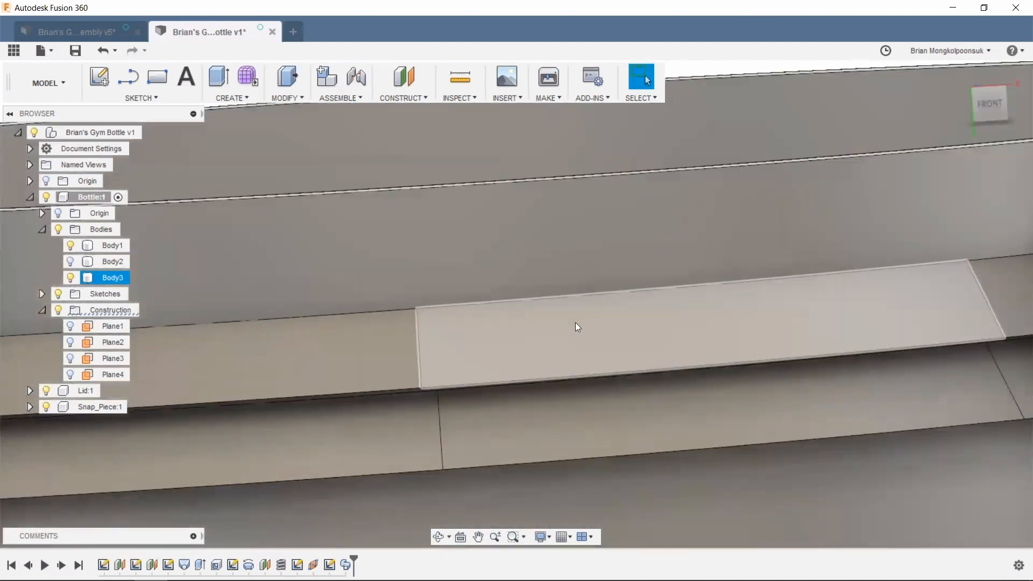
scroll(578, 328, "down", 6)
scroll(774, 350, "down", 2)
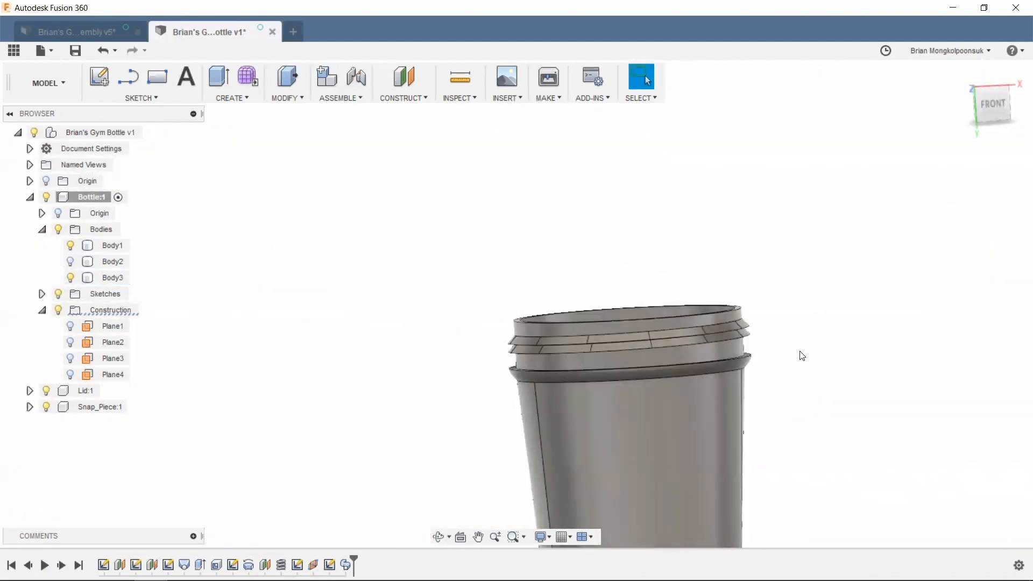
scroll(802, 356, "down", 2)
mouse_move(803, 360)
middle_mouse_down("shift")
mouse_move(816, 406)
mouse_move(815, 372)
middle_mouse_up("shift")
scroll(702, 338, "up", 3)
mouse_move(701, 338)
middle_mouse_down("shift")
mouse_move(817, 346)
mouse_move(717, 338)
middle_mouse_up("shift")
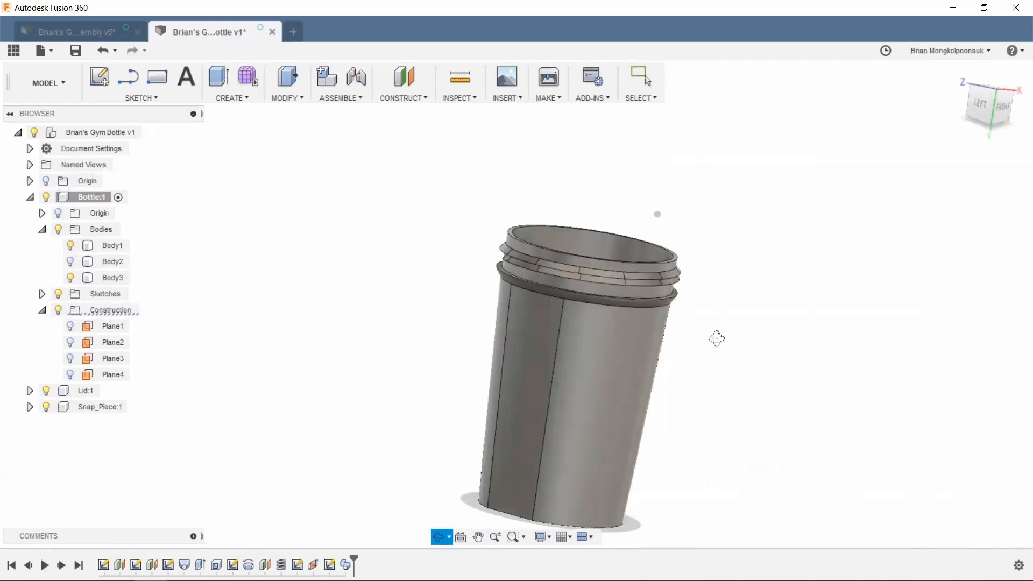
scroll(700, 306, "up", 6)
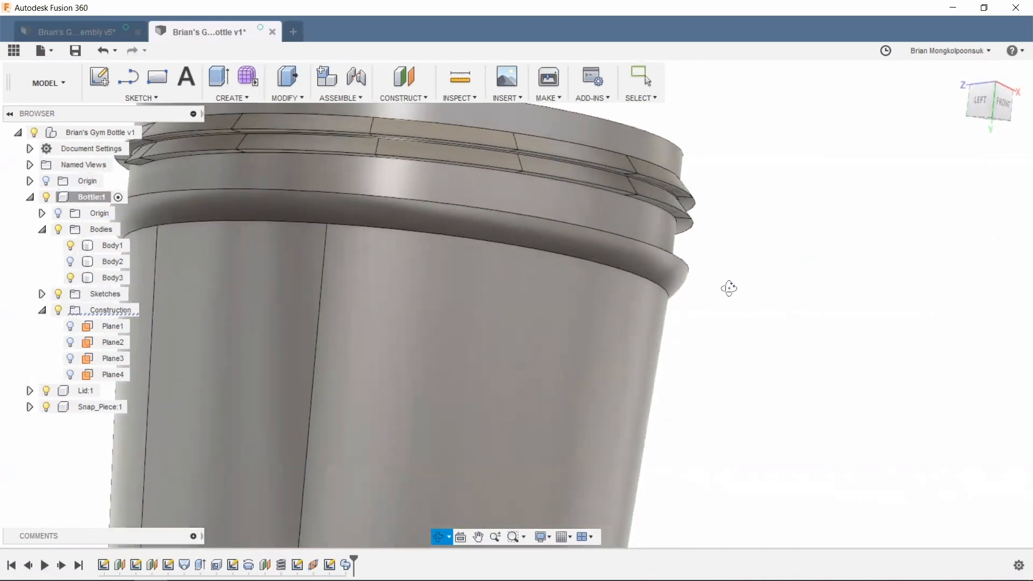
scroll(729, 288, "down", 3)
key("Escape")
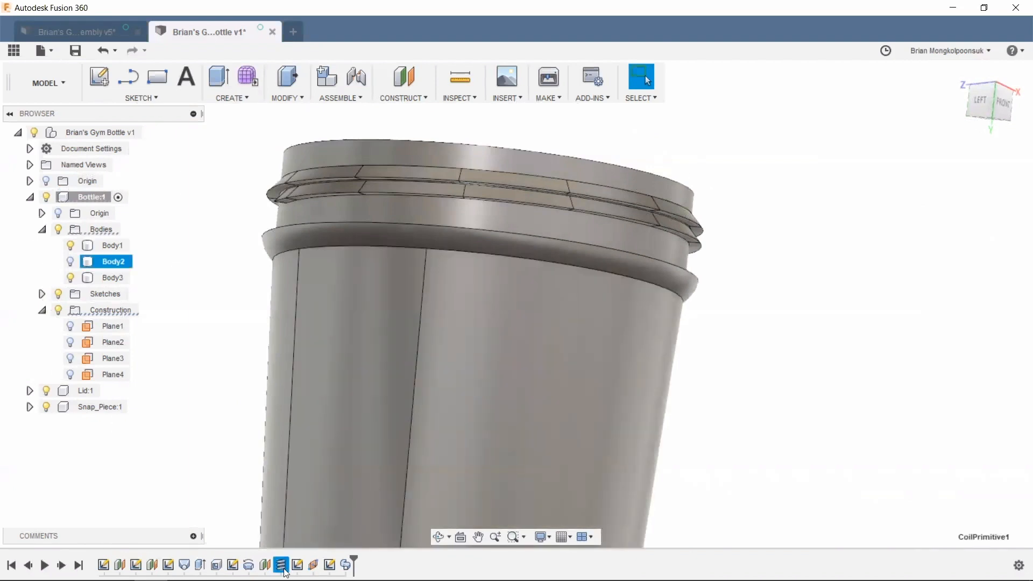
- Edit the coil that guides the thread, setting its height to -0.30 in
double_click(281, 565)
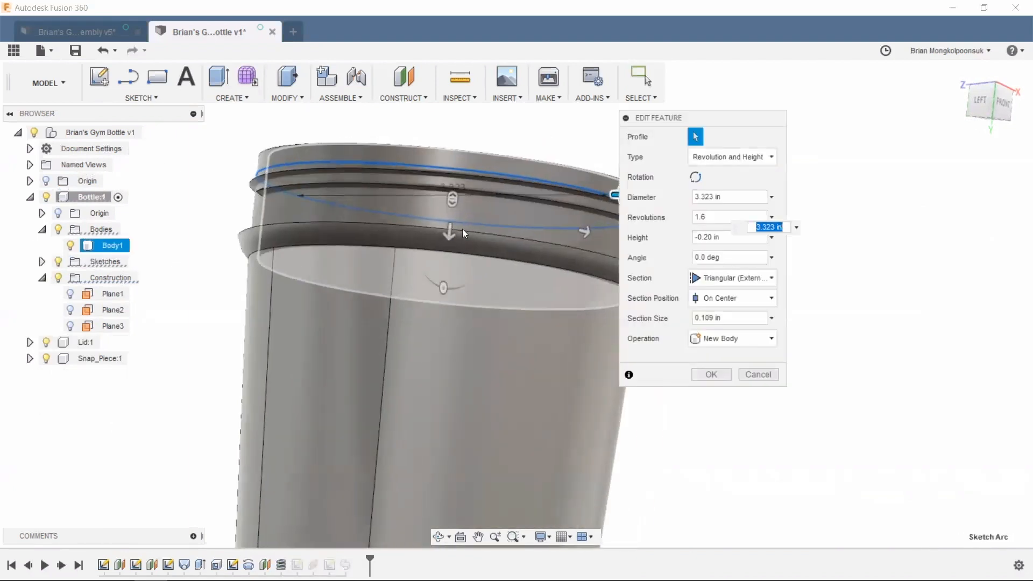
left_click_drag(451, 232, 447, 237)
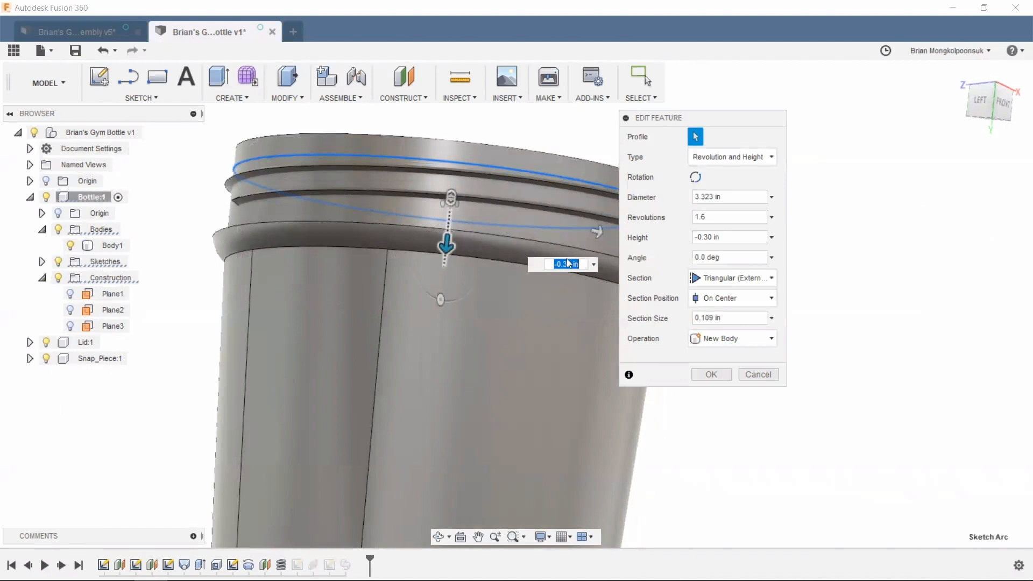
left_click(712, 374)
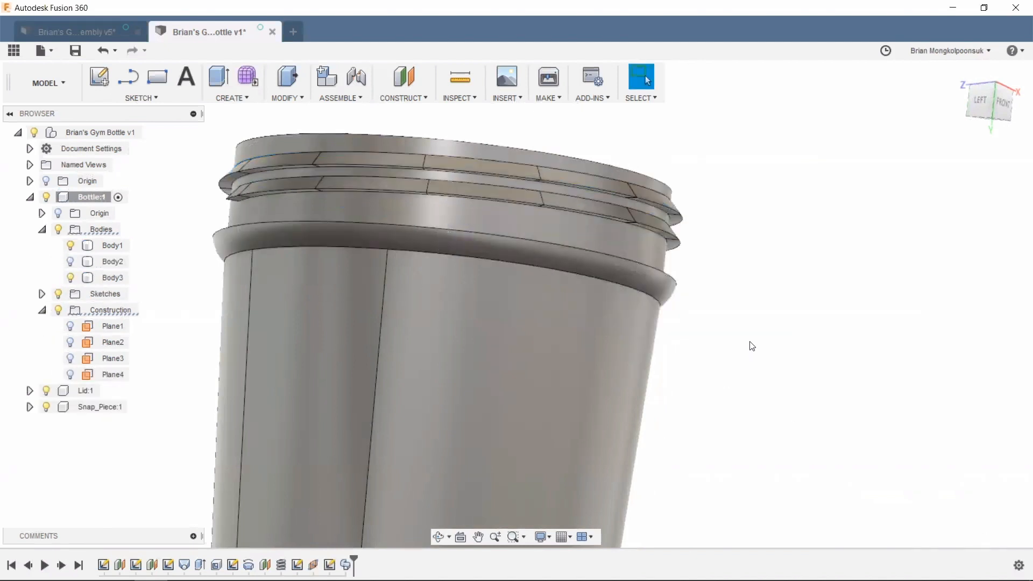
scroll(750, 343, "down", 3)
middle_click_drag(727, 339, 659, 346, "shift")
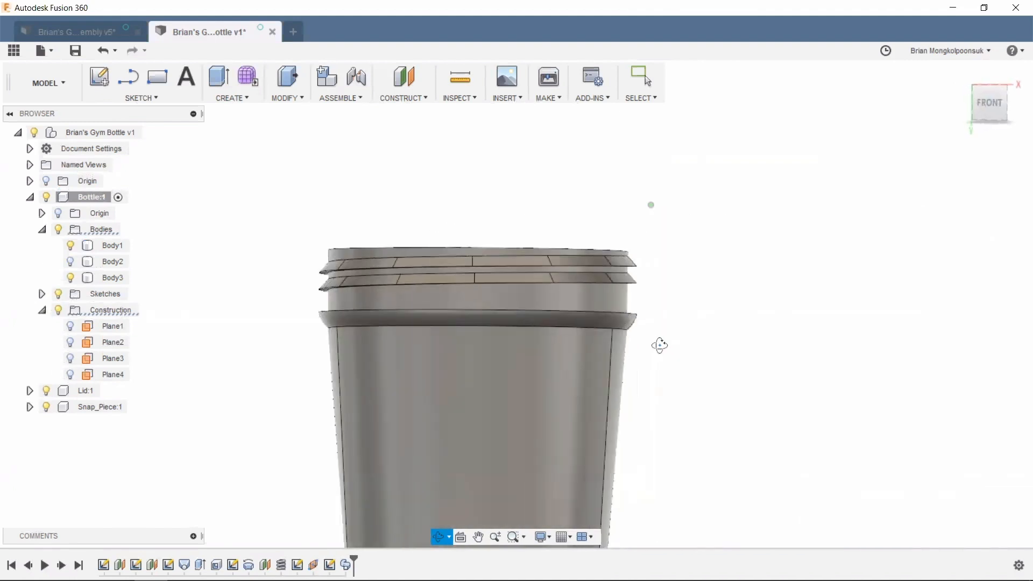
- Set the offset distance of the coil's construction plane below the rim to -0.264 in
double_click(264, 565)
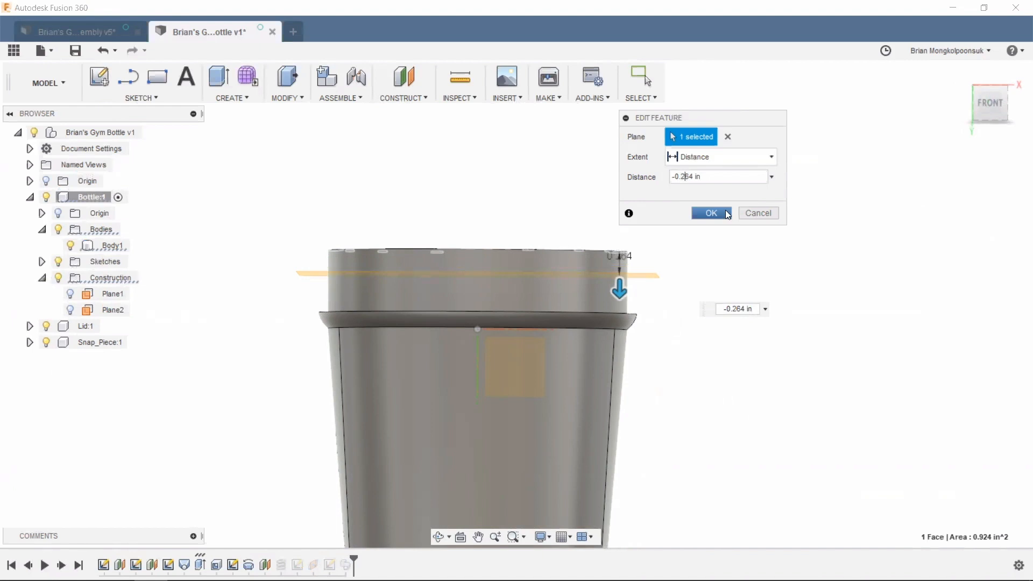
left_click(711, 213)
middle_click_drag(721, 281, 693, 271, "shift")
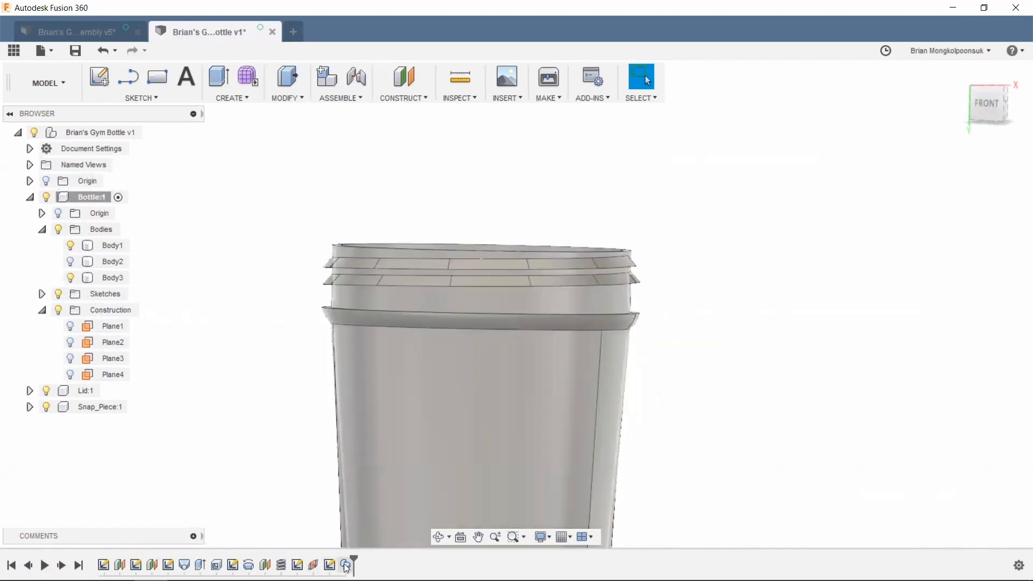
middle_click_drag(745, 346, 698, 309, "shift")
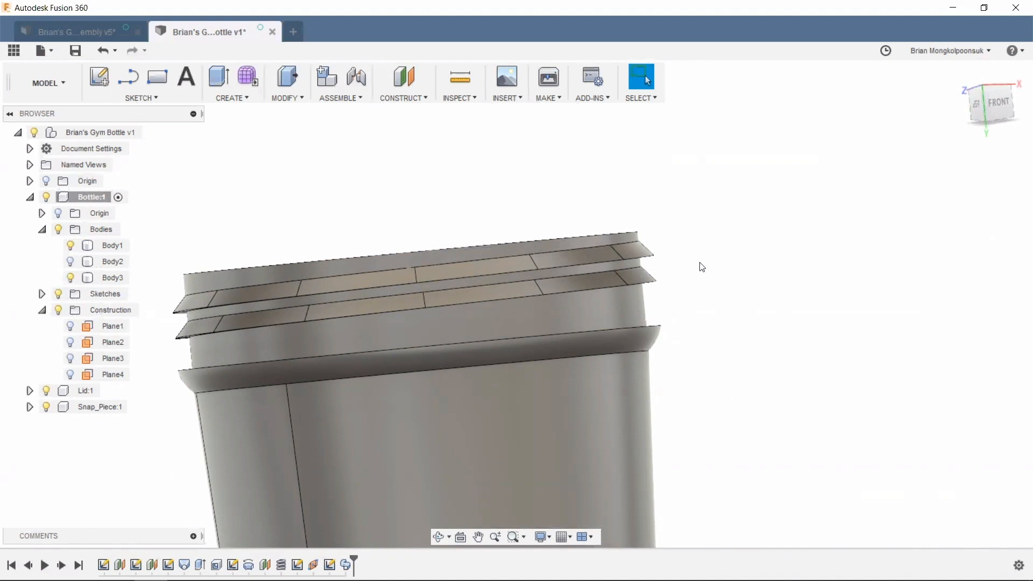
- Save the design as a new version with the description "Bottle_Creat"
scroll(703, 267, "down", 5)
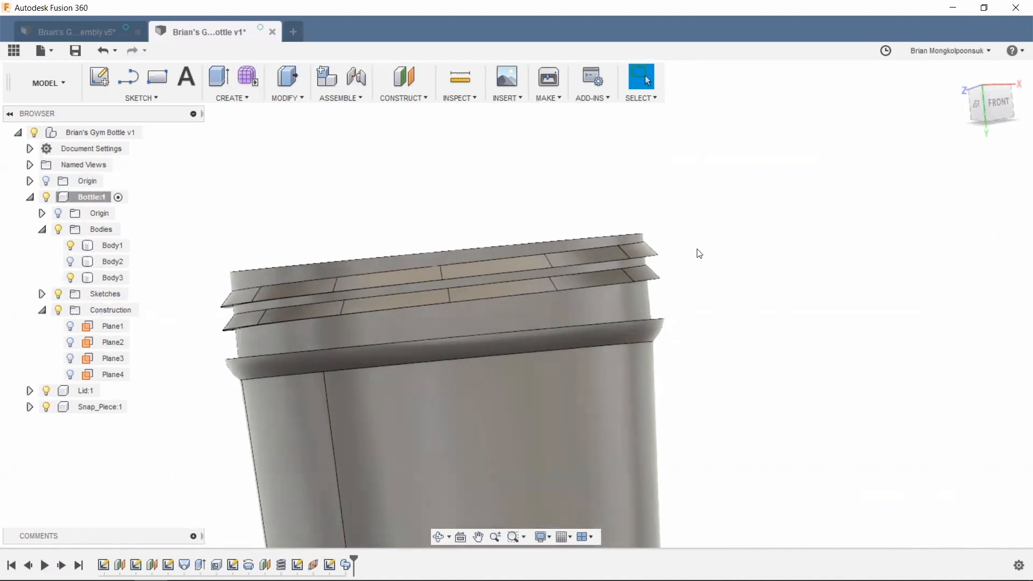
middle_click_drag(708, 260, 735, 280, "shift")
scroll(735, 281, "down", 3)
middle_click_drag(770, 241, 667, 227, "shift")
scroll(665, 224, "down", 2)
scroll(635, 212, "up", 3)
left_click(76, 50)
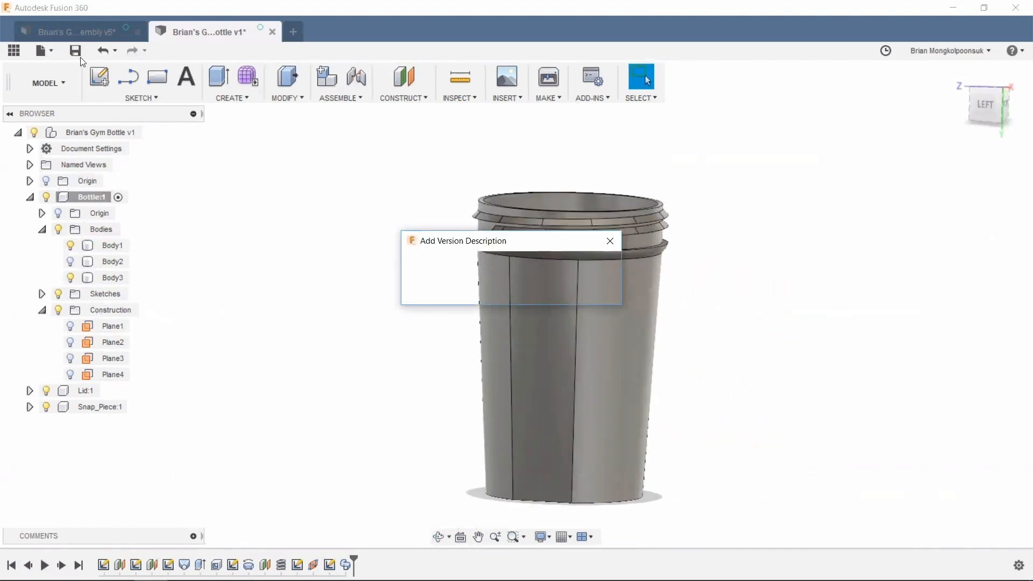
left_click_drag(540, 267, 411, 263)
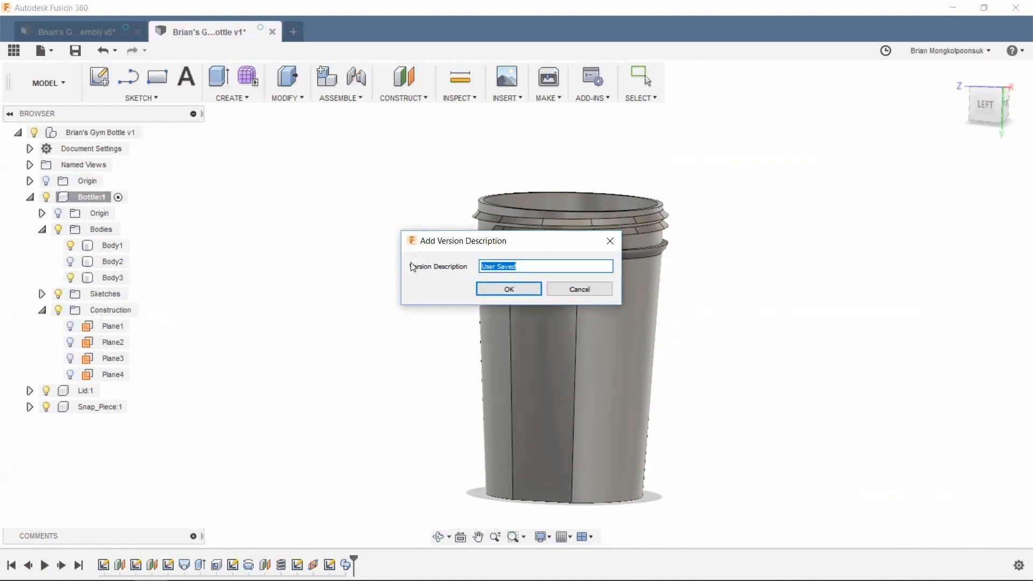
type("Bottle_Creat")
key("Return")
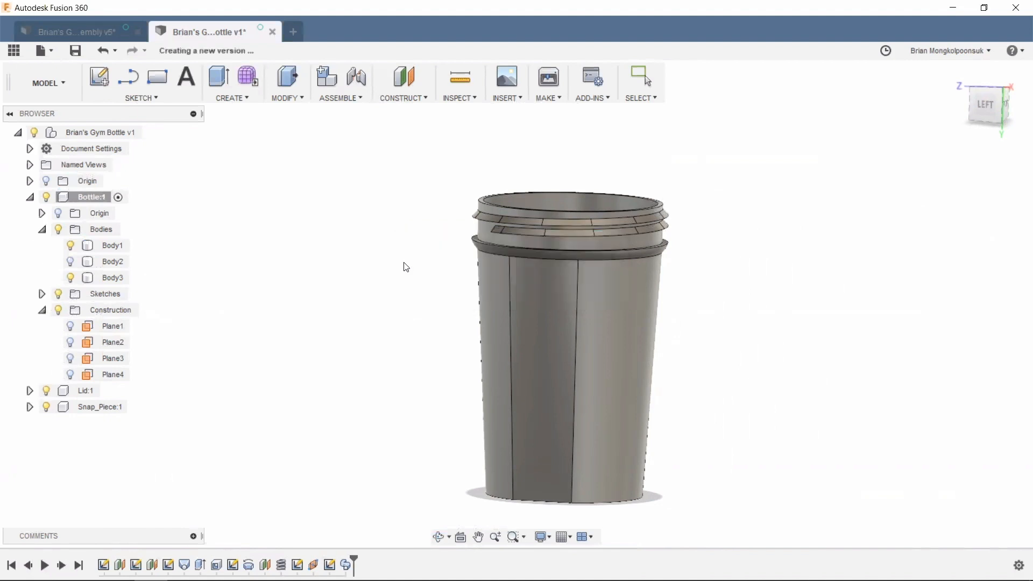
- Collapse the Bottle component in the browser tree and activate the Lid component
scroll(700, 217, "up", 2)
middle_click_drag(683, 225, 697, 235, "shift")
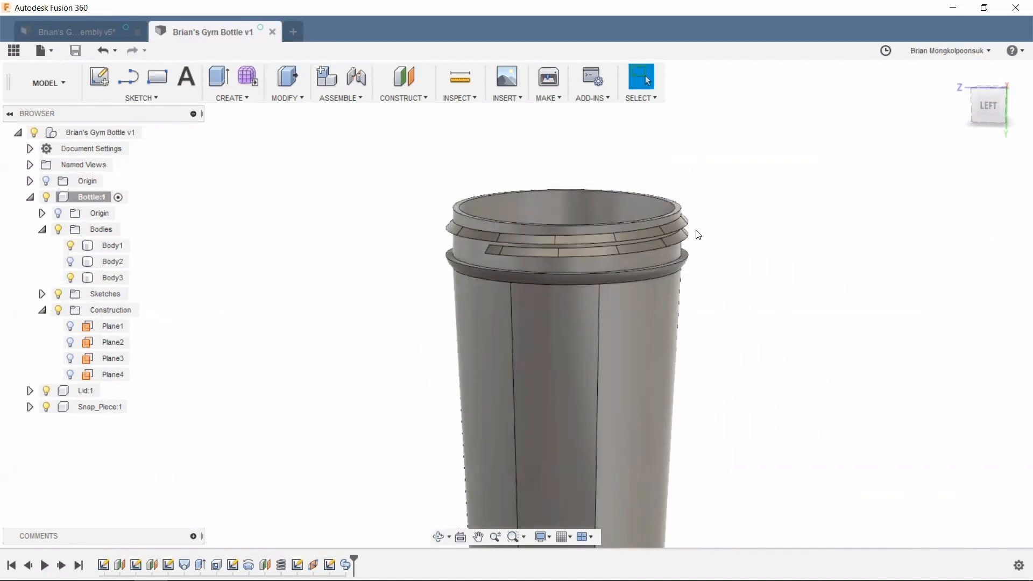
left_click(30, 197)
left_click(110, 213)
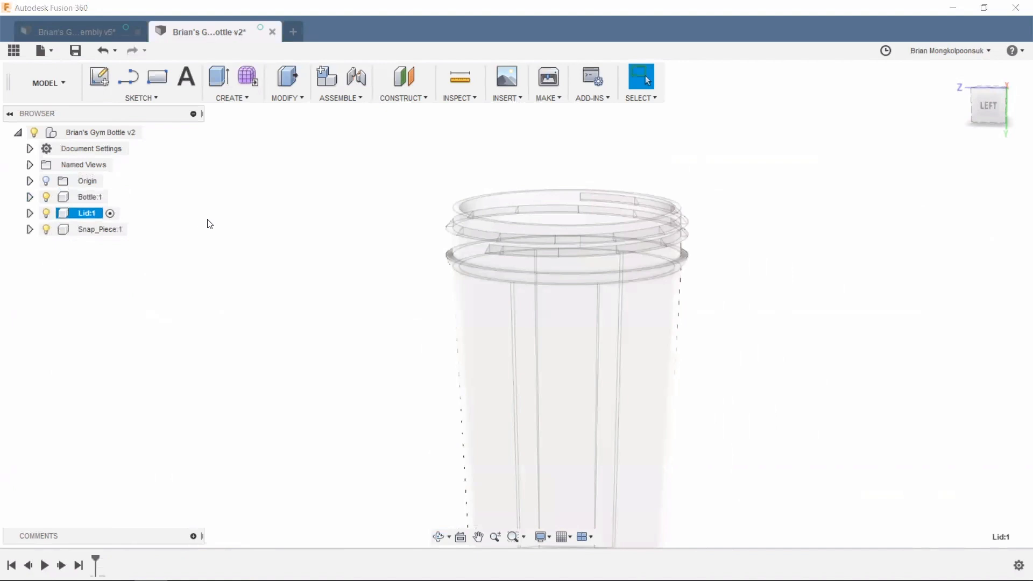
- Start a new sketch for the lid on the vertical origin plane running through the bottle's central axis
scroll(629, 165, "down", 2)
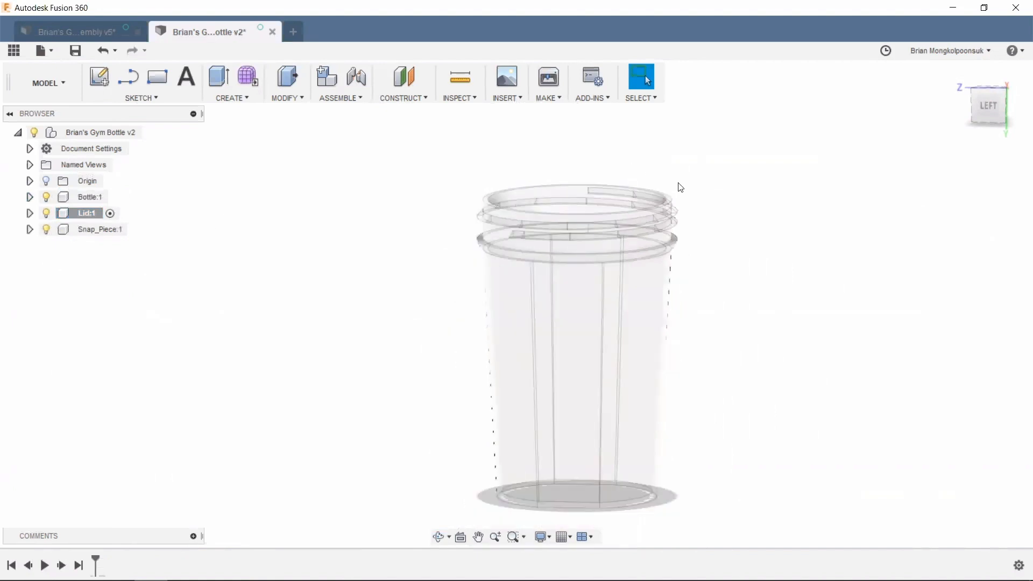
scroll(679, 186, "up", 1)
middle_click_drag(295, 155, 311, 141, "shift")
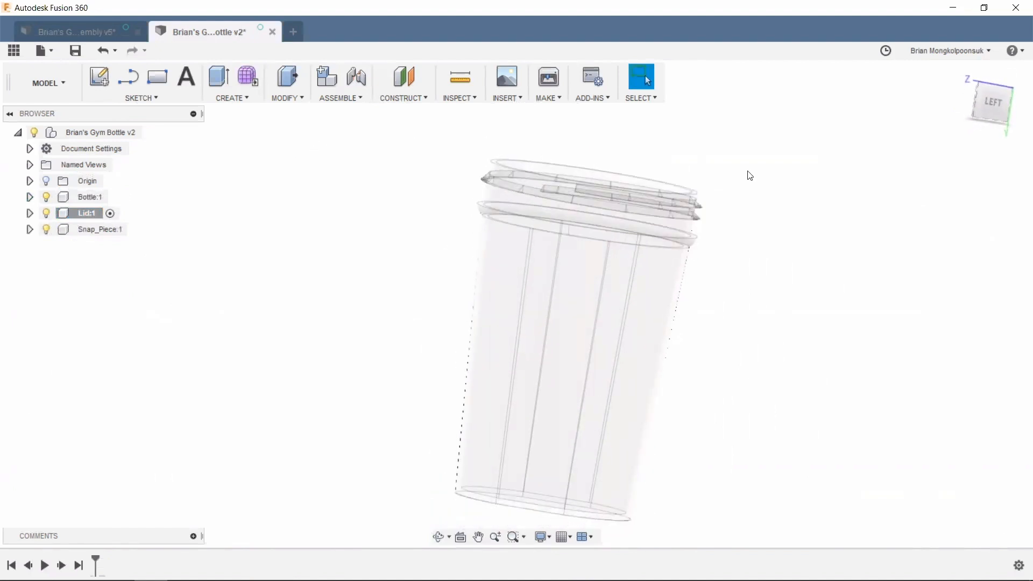
key("l")
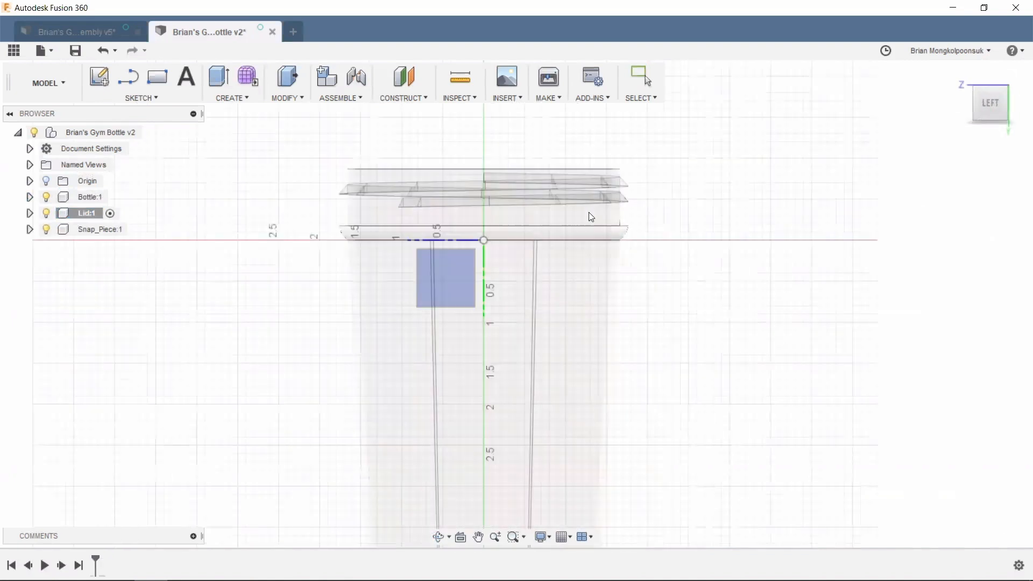
left_click(448, 270)
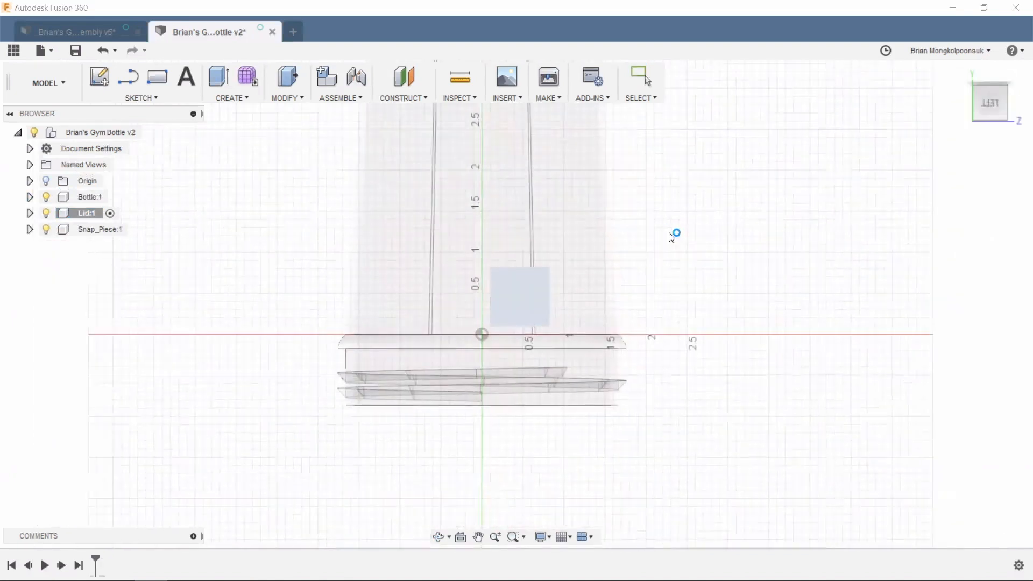
left_click(1012, 74)
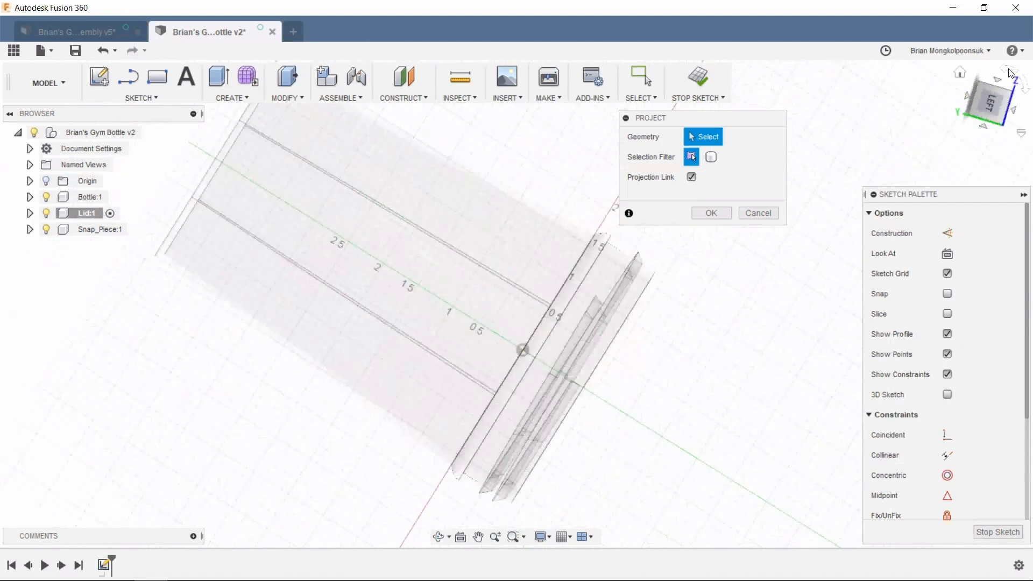
left_click(972, 84)
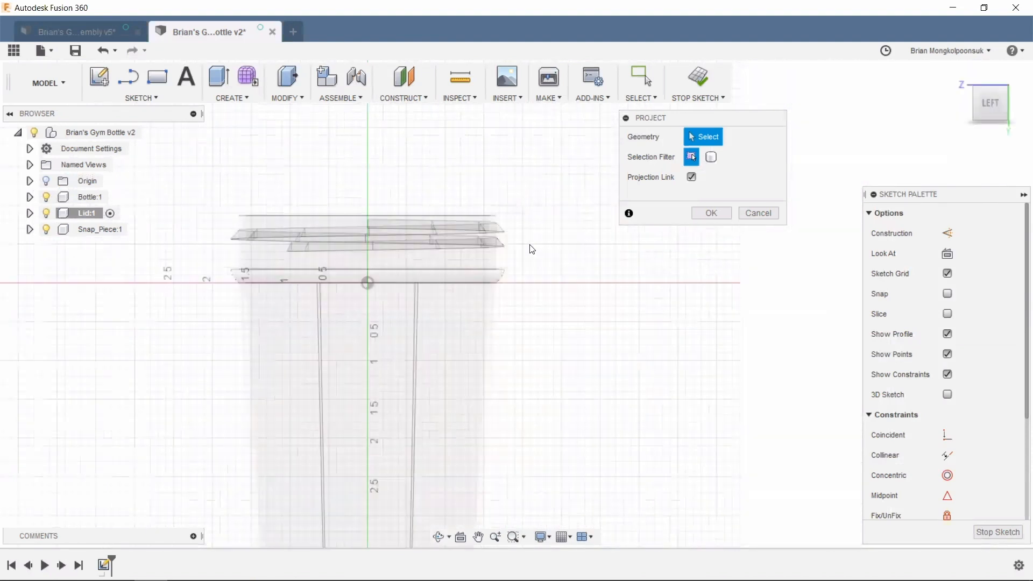
- Project the bottle body and its thread body into the lid sketch
left_click(417, 267)
left_click(464, 243)
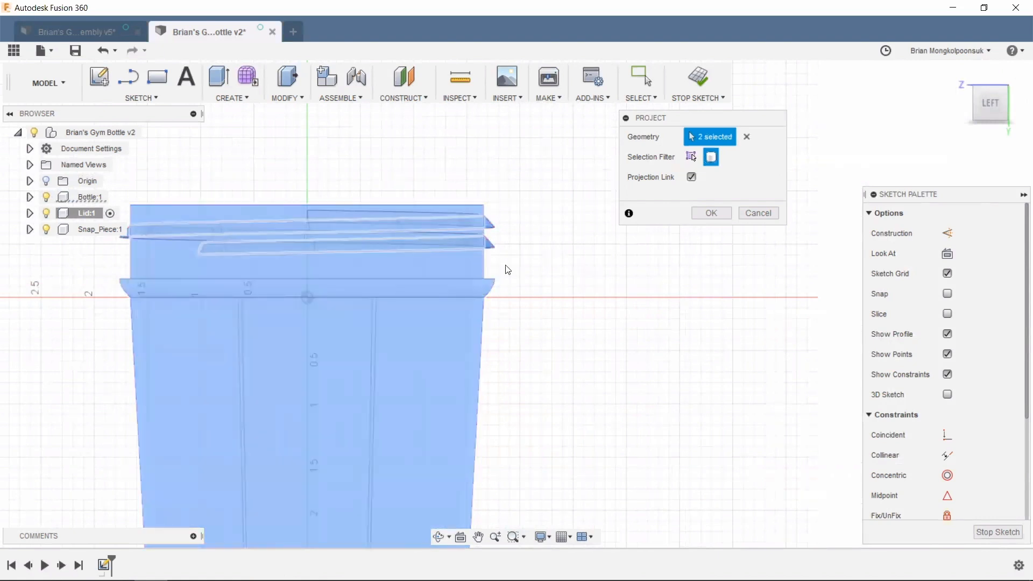
left_click(725, 218)
scroll(653, 218, "down", 2)
scroll(577, 220, "up", 5)
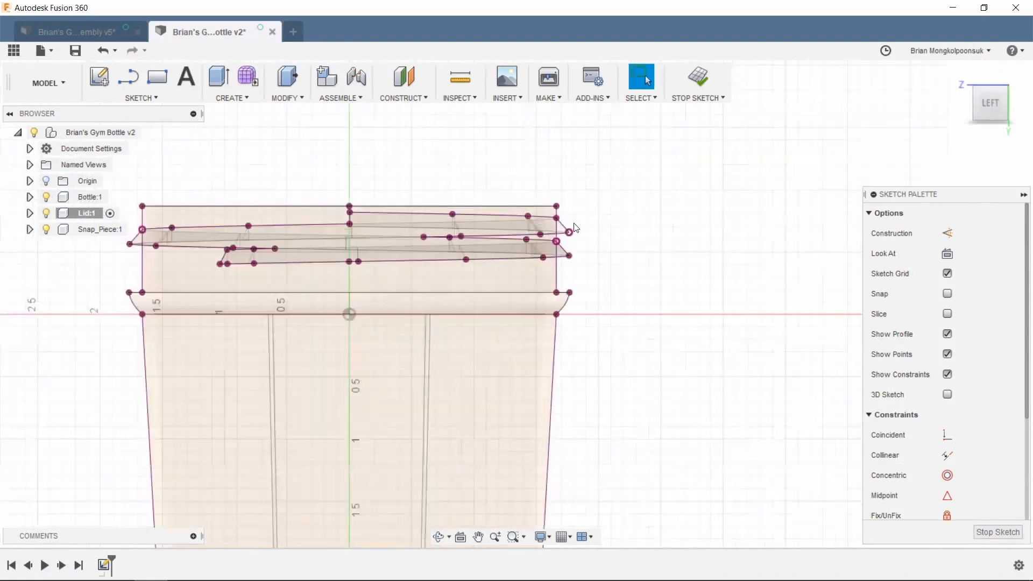
- Draw a 0.038 in vertical line up the bottle's neck wall from the inner corner of the collar's top edge
left_click(128, 76)
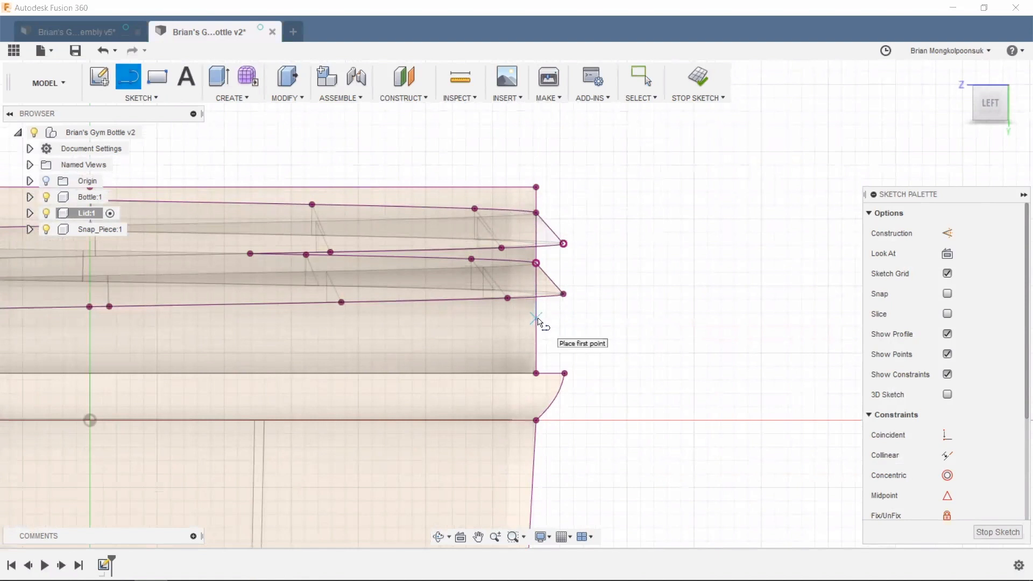
scroll(628, 299, "down", 2)
scroll(626, 299, "up", 1)
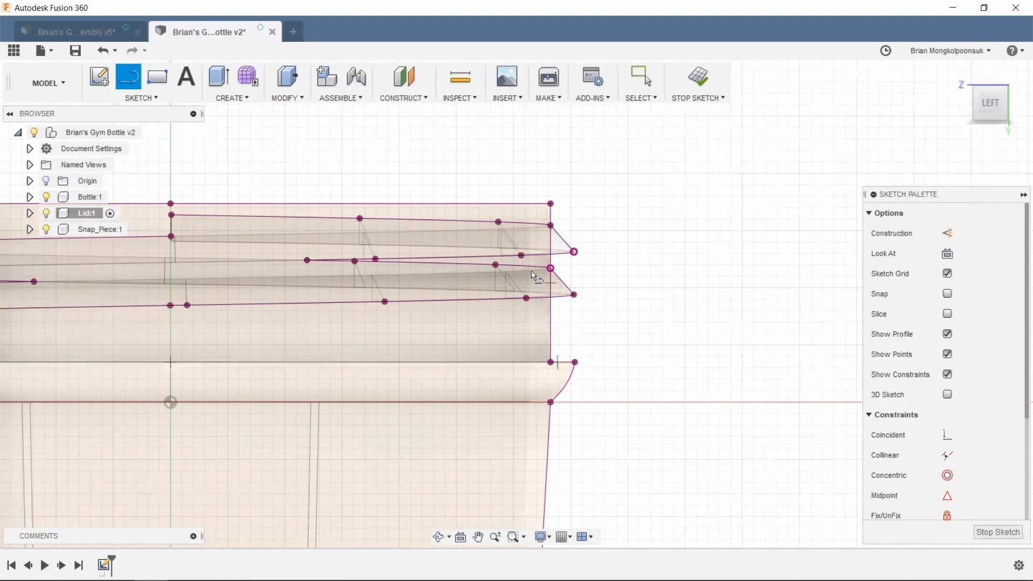
key("Escape")
left_click(130, 78)
left_click(554, 363)
type(".039")
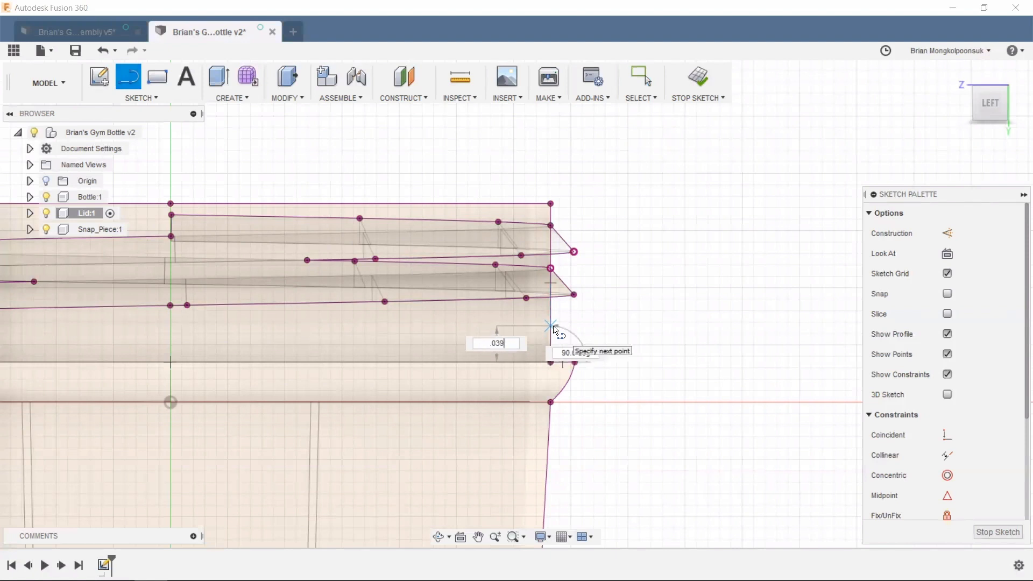
key("BackSpace")
type("8")
key("Tab")
key("Return")
key("Escape")
scroll(714, 386, "up", 3)
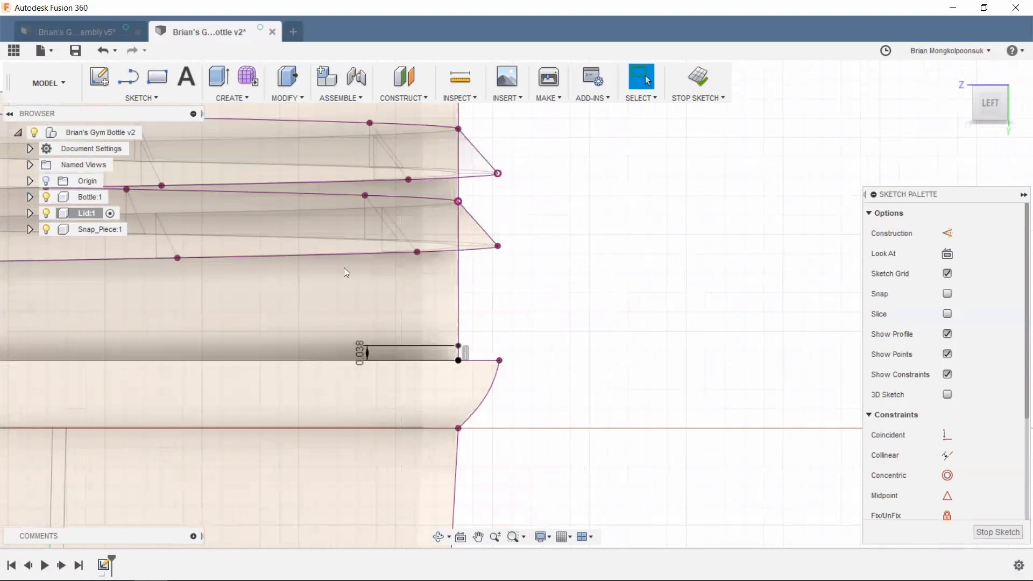
- Draw a horizontal line about 0.192 in long outward from the upper end of the short vertical line
left_click(127, 76)
left_click(458, 346)
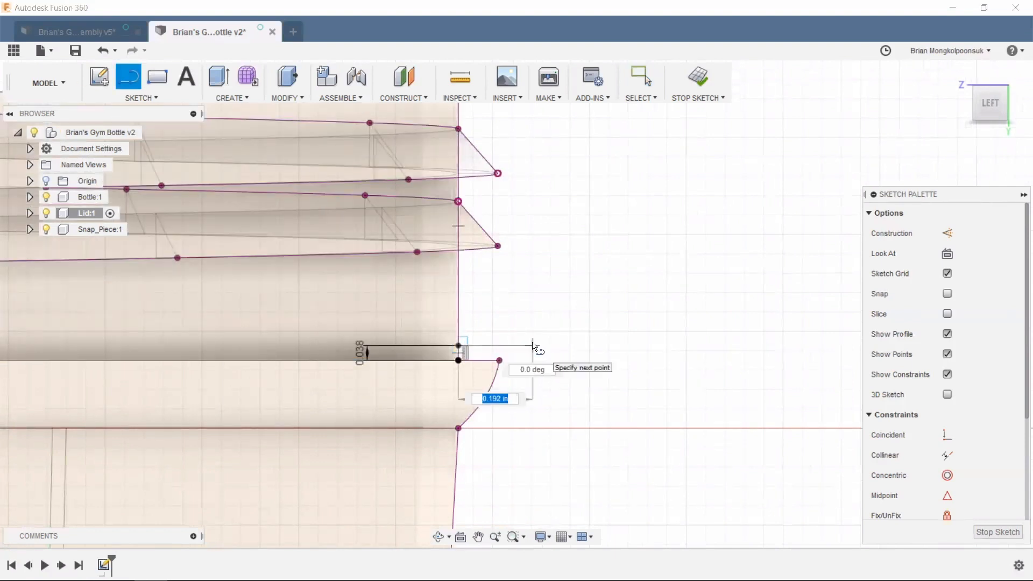
left_click(533, 346)
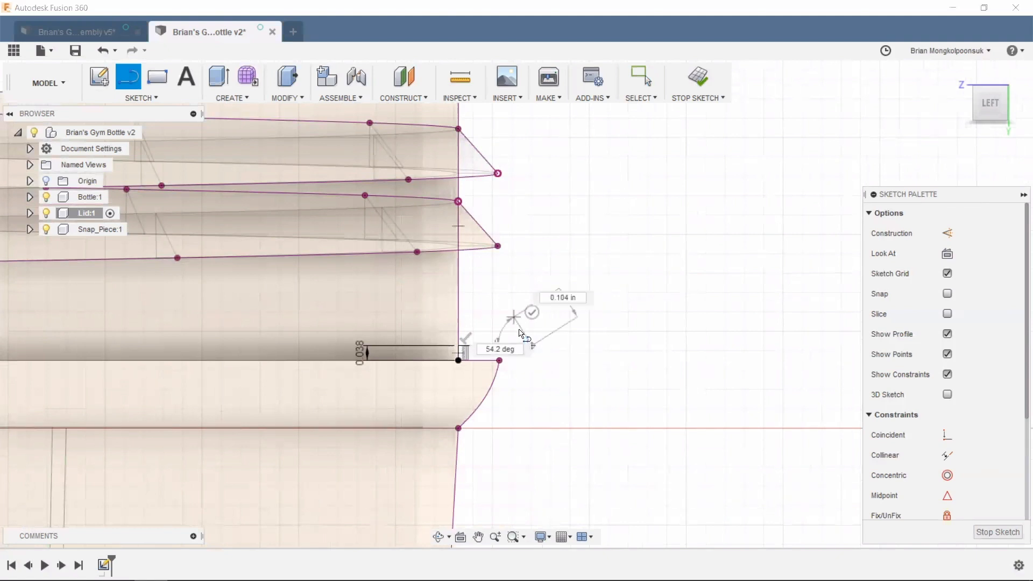
- Continue from the horizontal line's outer end with a 0.858 in lid wall line rising at 86 degrees, leaning inward
scroll(530, 336, "down", 3)
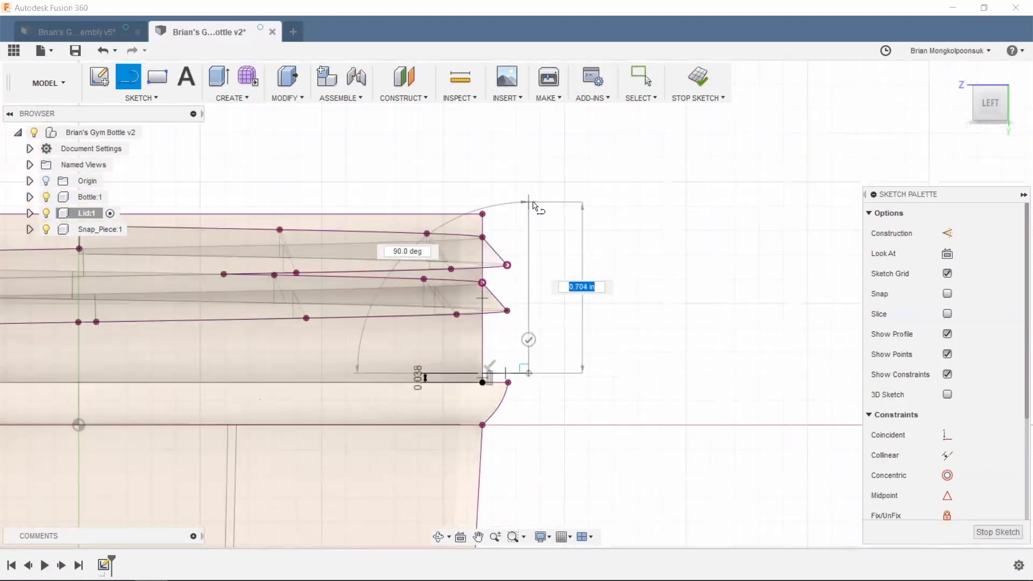
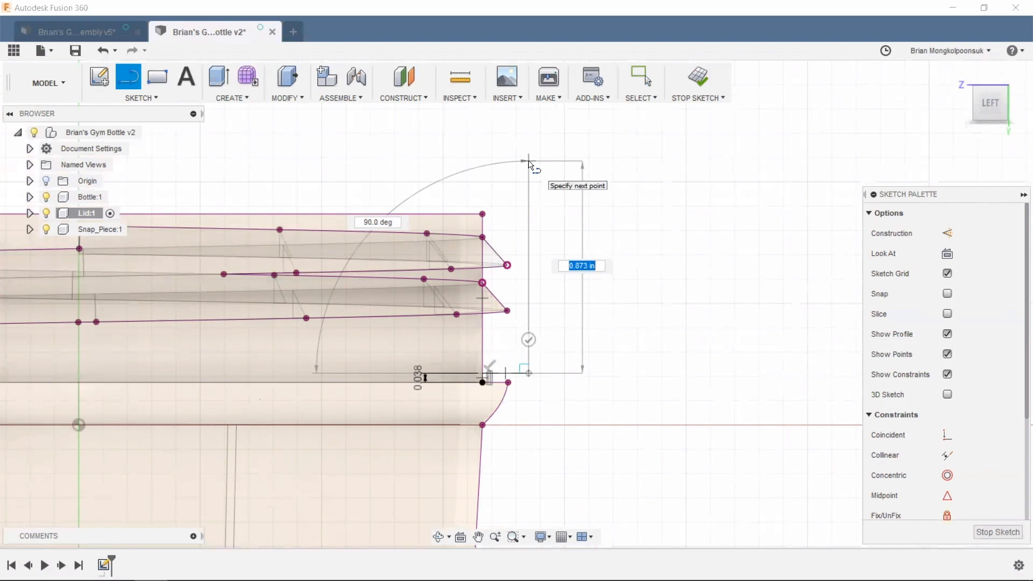
key("Tab")
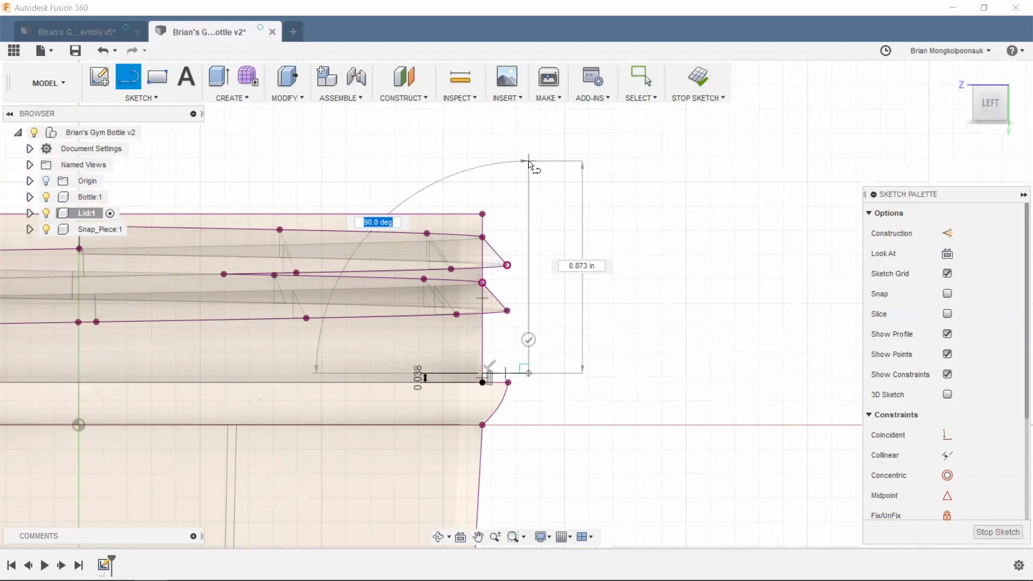
type("88")
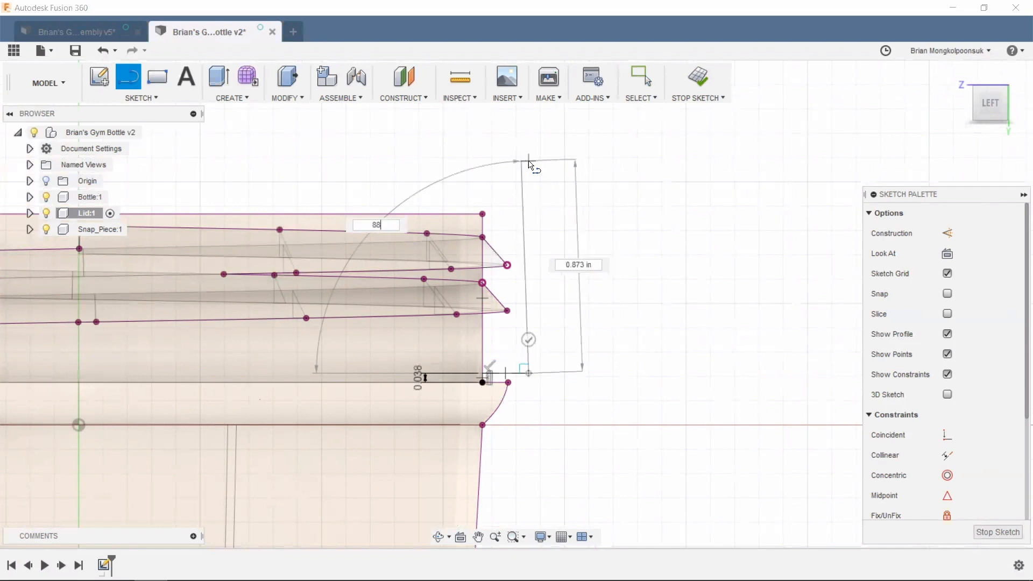
key("Tab")
key("Tab")
type("85")
key("Tab")
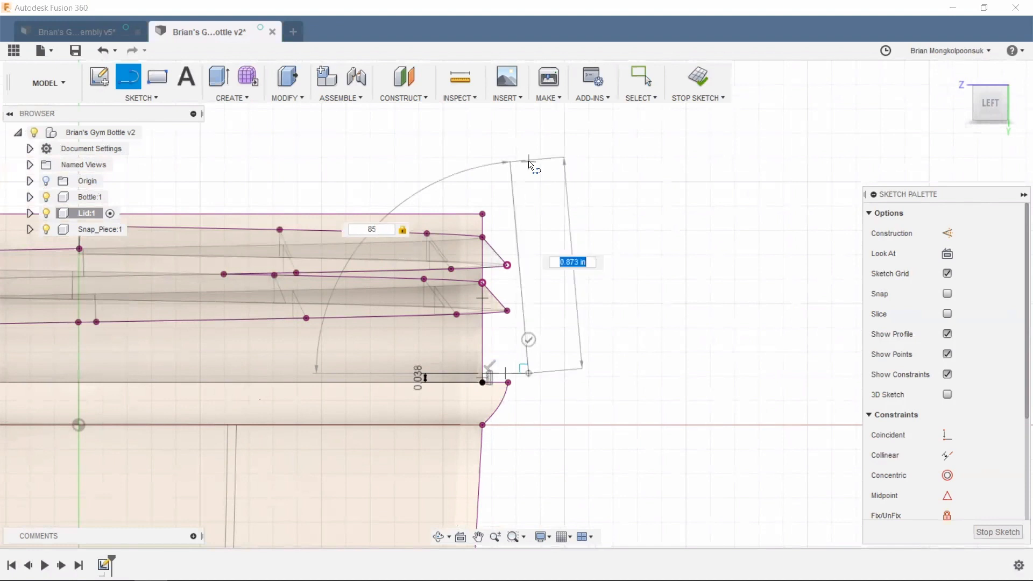
key("Tab")
type("86")
key("Tab")
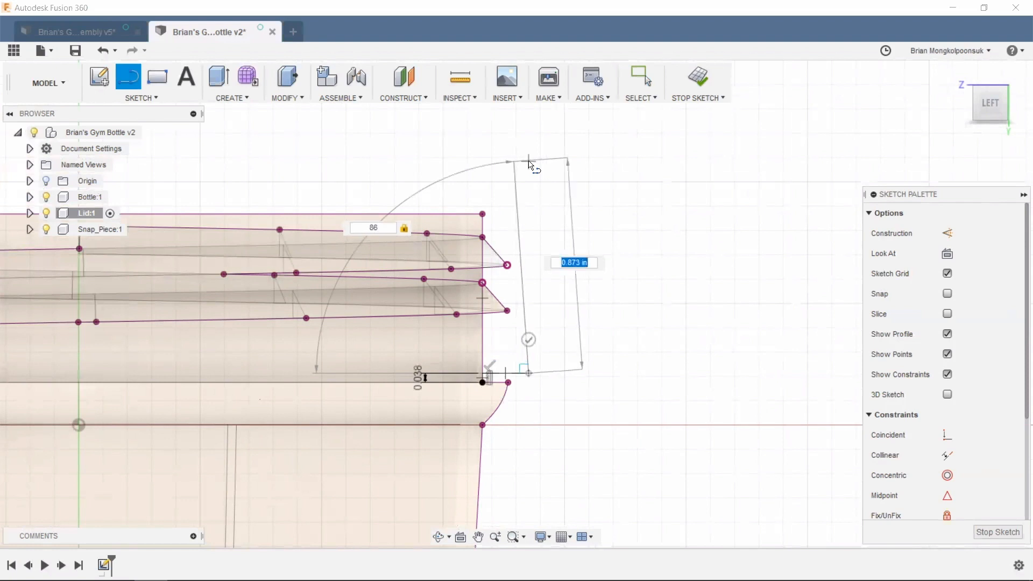
key("BackSpace")
type(".858")
key("Tab")
key("Return")
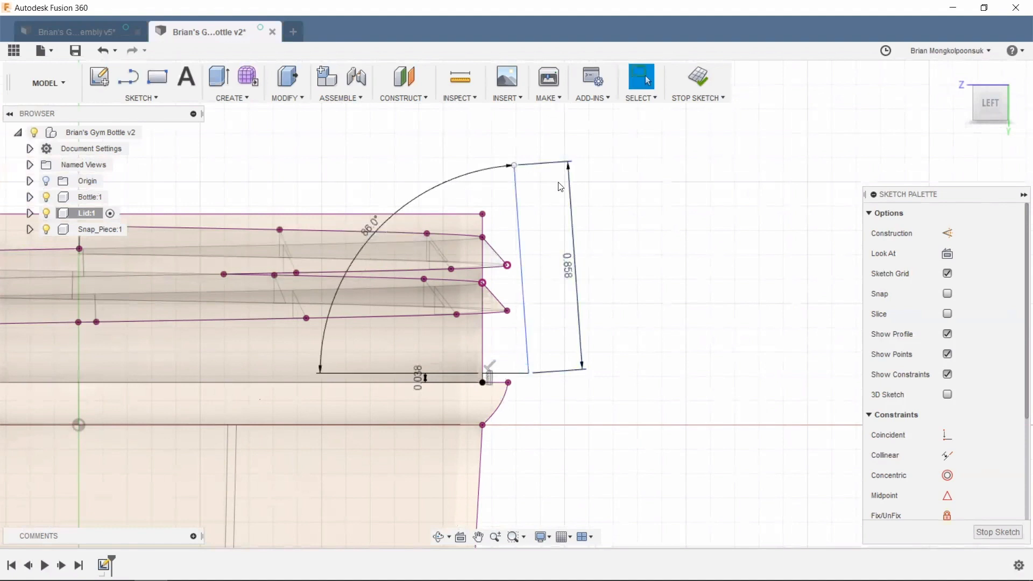
scroll(467, 245, "down", 5)
scroll(510, 203, "up", 3)
scroll(484, 194, "up", 2)
scroll(404, 166, "up", 2)
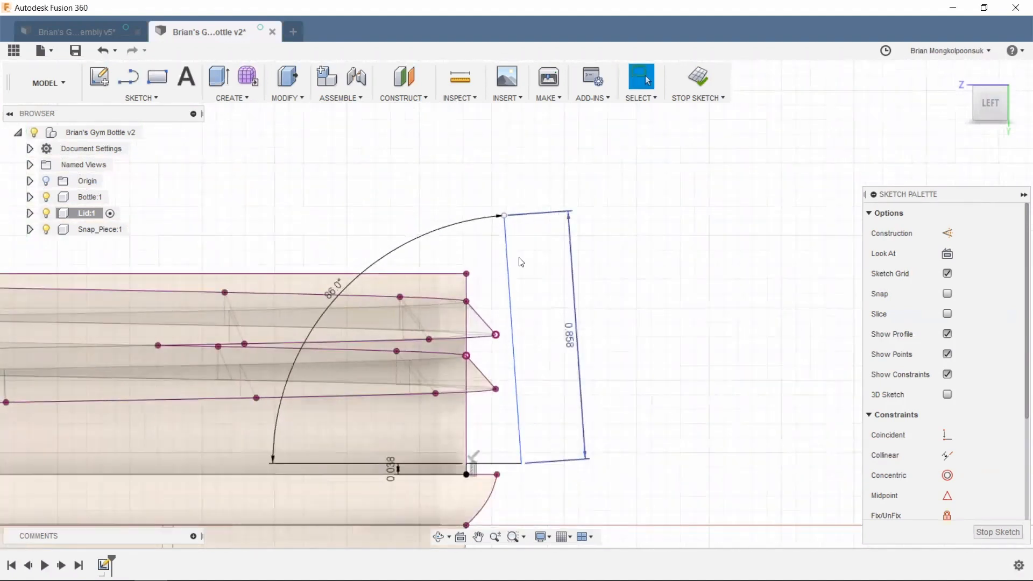
left_click(130, 75)
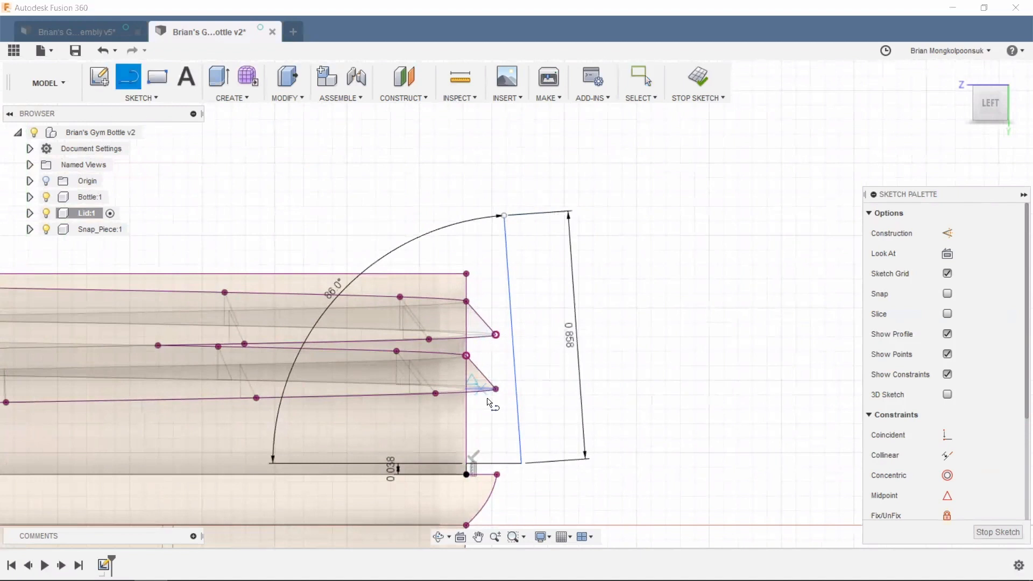
key("Escape")
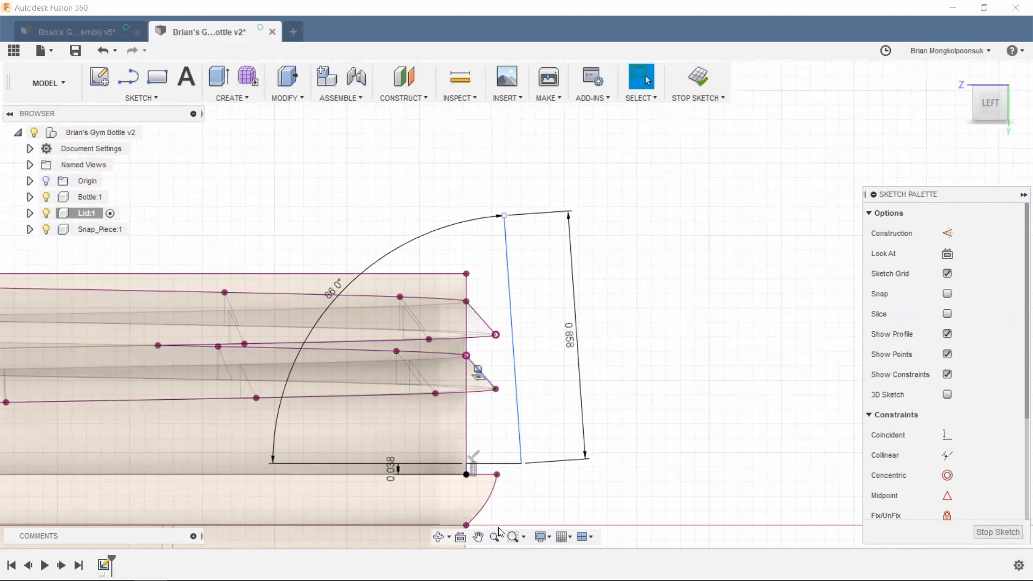
scroll(523, 398, "up", 2)
scroll(443, 248, "down", 3)
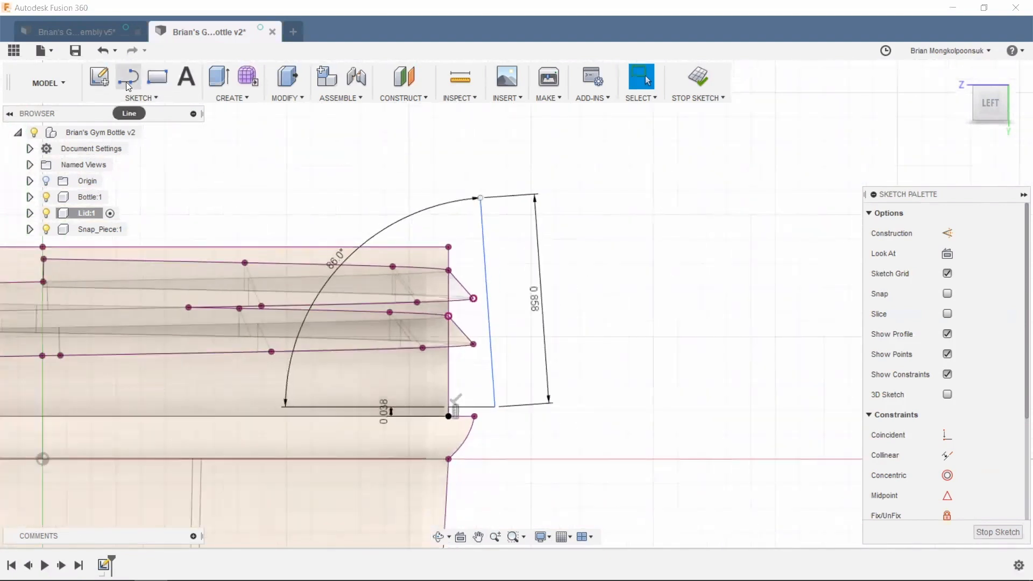
- Draw a domed fit point spline from the slanted wall line's upper end through two intermediate points to the vertical centre axis
left_click(139, 98)
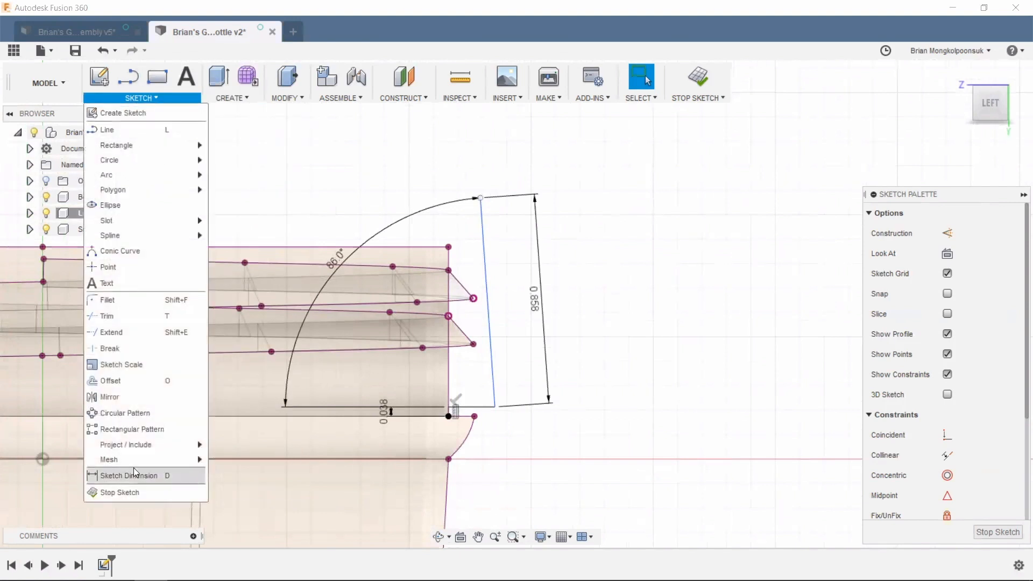
mouse_move(134, 236)
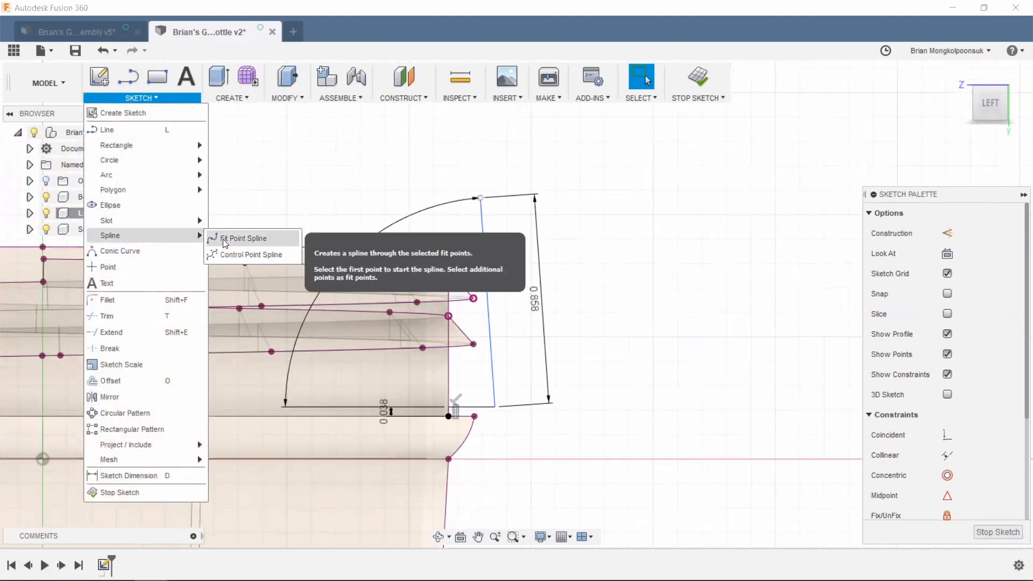
left_click(223, 239)
scroll(603, 357, "down", 3)
scroll(553, 258, "up", 3)
left_click(559, 291)
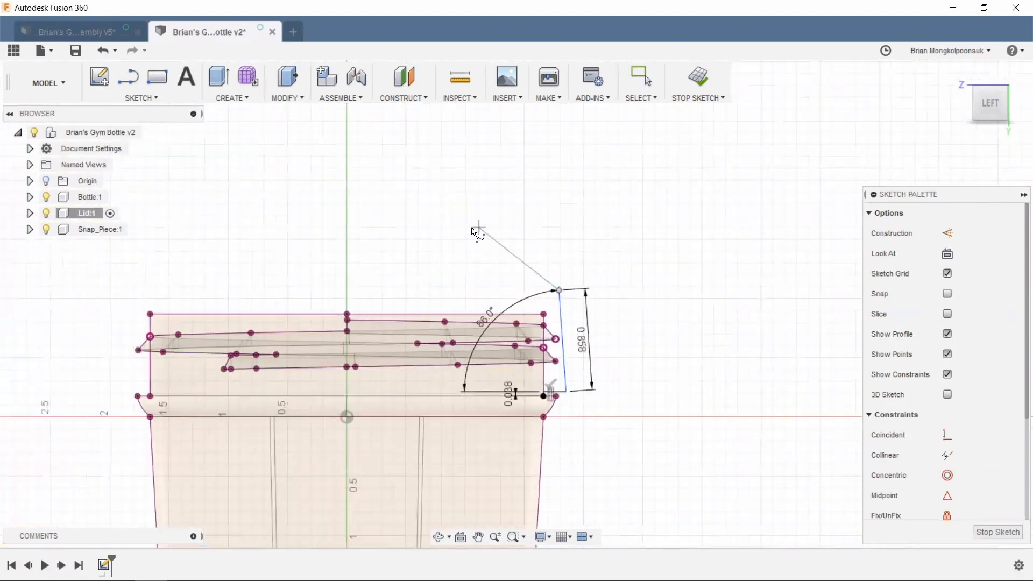
left_click(441, 232)
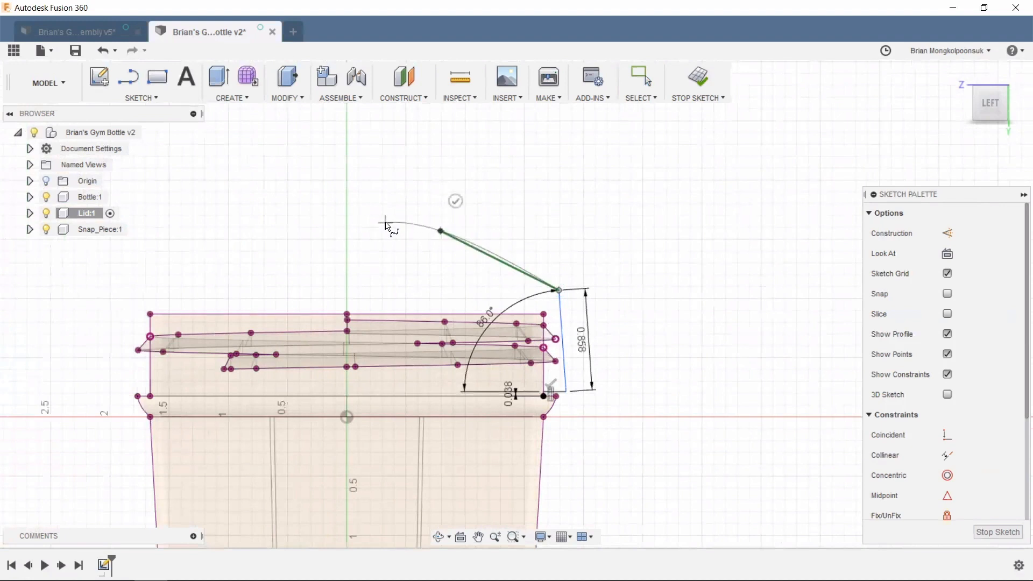
left_click(386, 222)
scroll(349, 226, "up", 2)
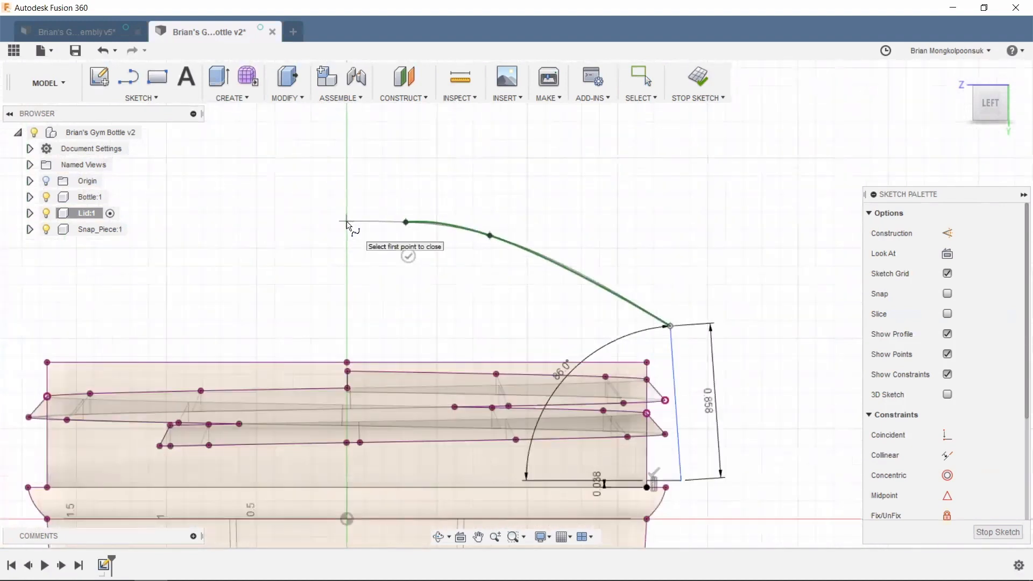
left_click(346, 221)
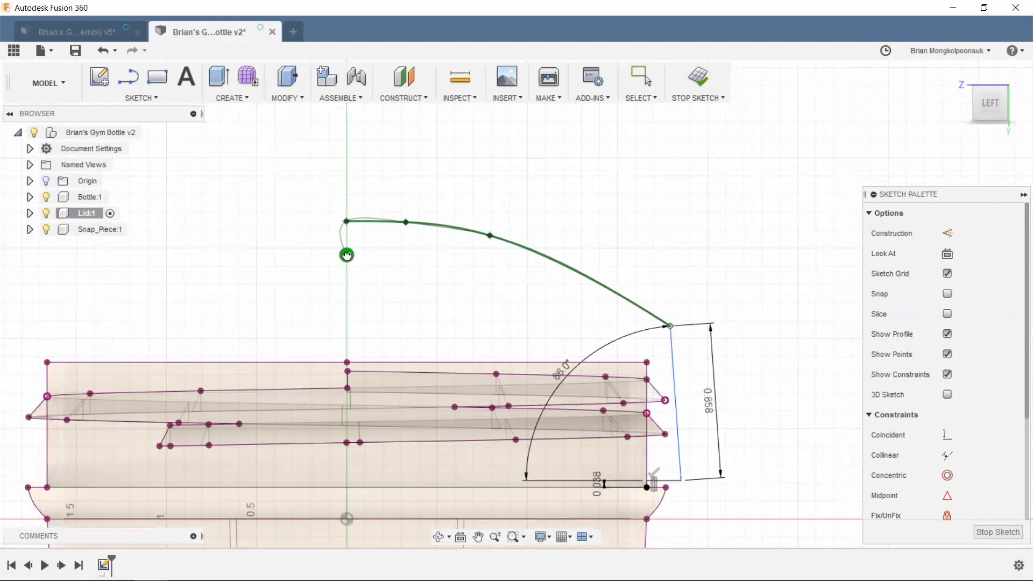
left_click(346, 253)
- Draw a vertical line from the centre of the bottle's rim up past the spline's inner end, and trim the excess above the spline
left_click(128, 77)
left_click(357, 355)
scroll(351, 212, "up", 2)
left_click(351, 210)
key("Escape")
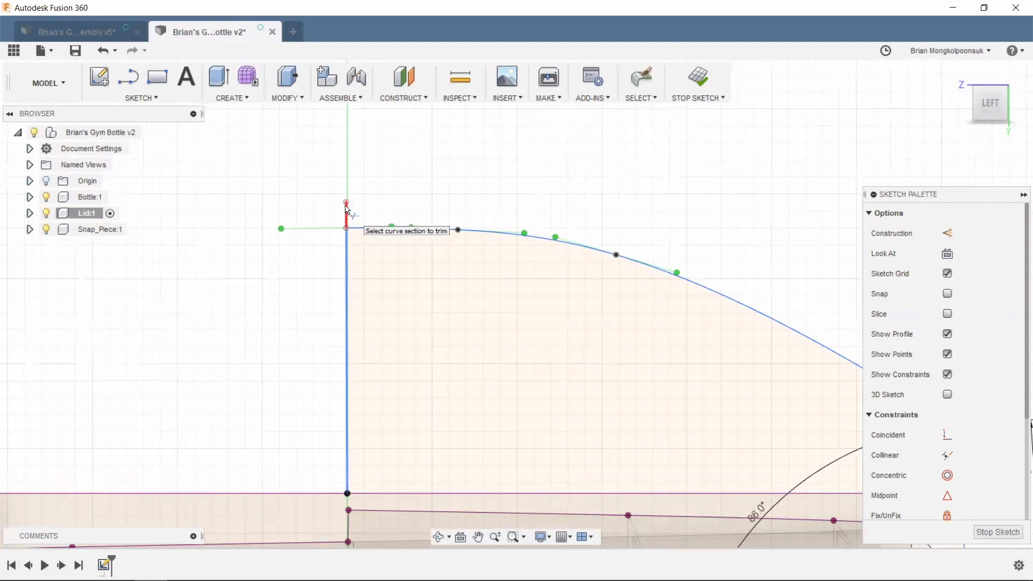
scroll(351, 229, "up", 12)
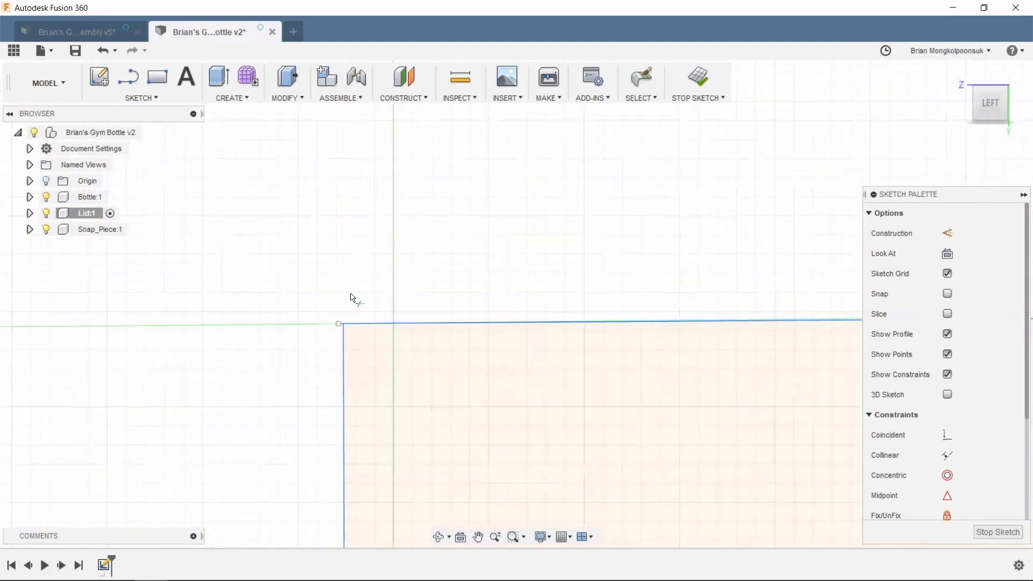
scroll(367, 279, "down", 2)
- Check the centre line's junction with the spline's inner end, and delete the vertical line between the rim and the spline
left_click(128, 76)
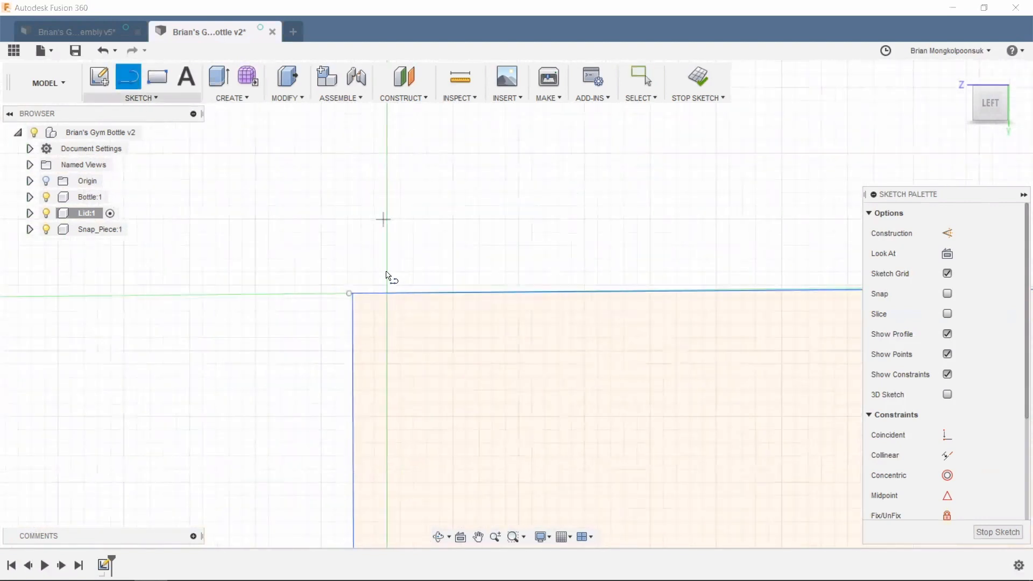
scroll(430, 263, "down", 4)
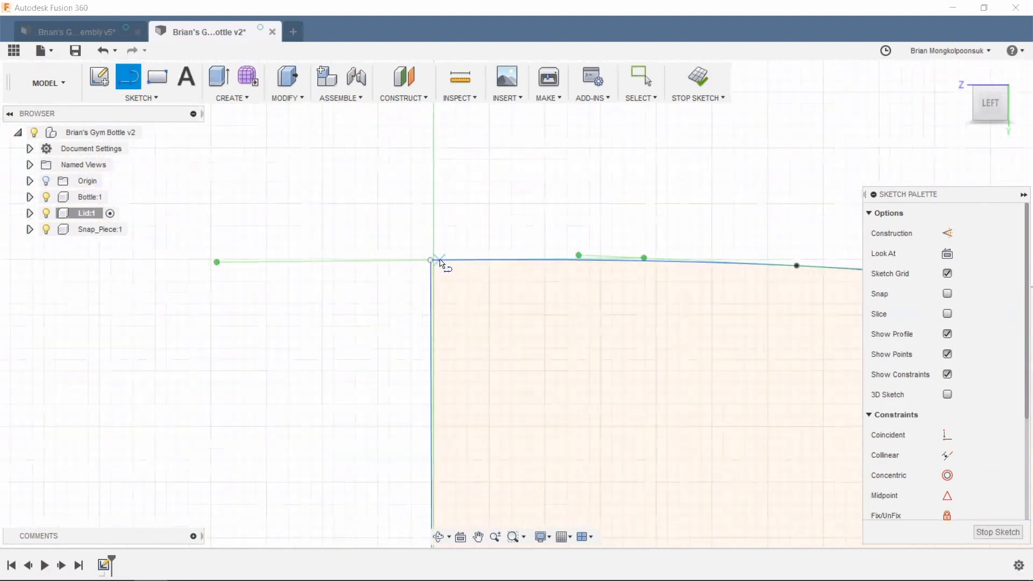
scroll(442, 271, "down", 3)
key("Escape")
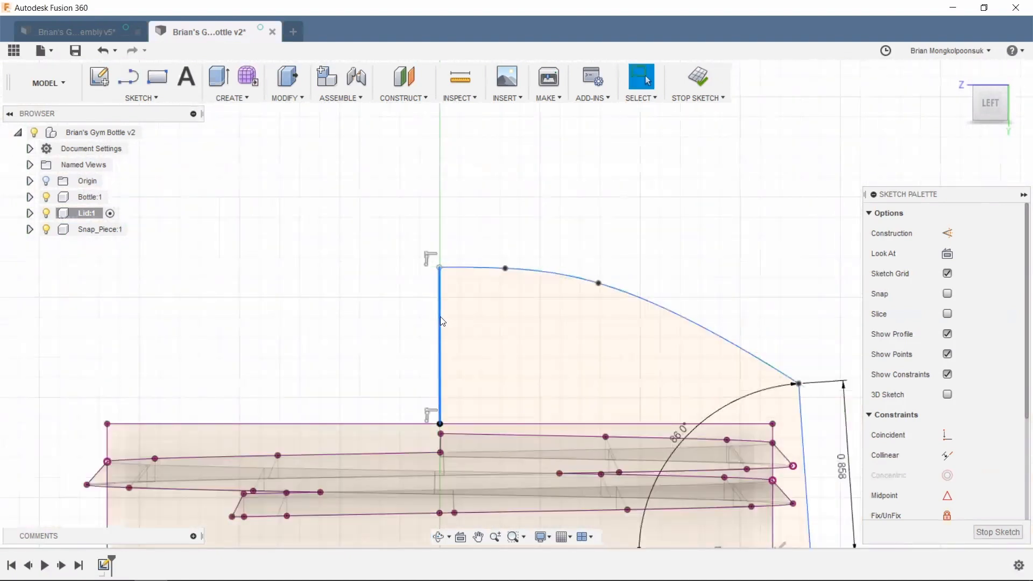
- Redraw the vertical centre line from the bottle rim's midpoint past the spline, and trim the overhanging ends where the two cross
left_click(128, 77)
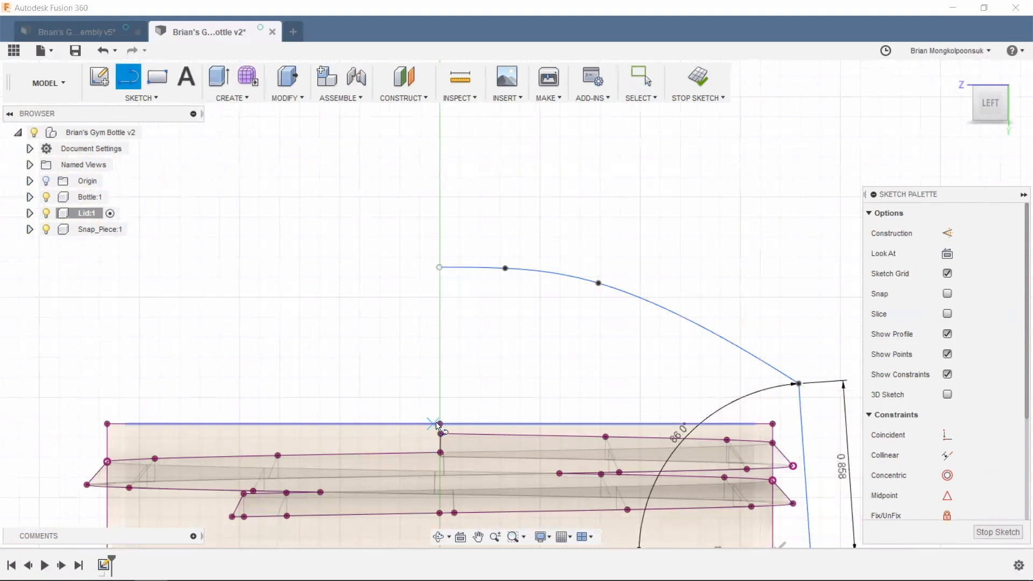
left_click(441, 424)
scroll(446, 206, "up", 5)
left_click(440, 204)
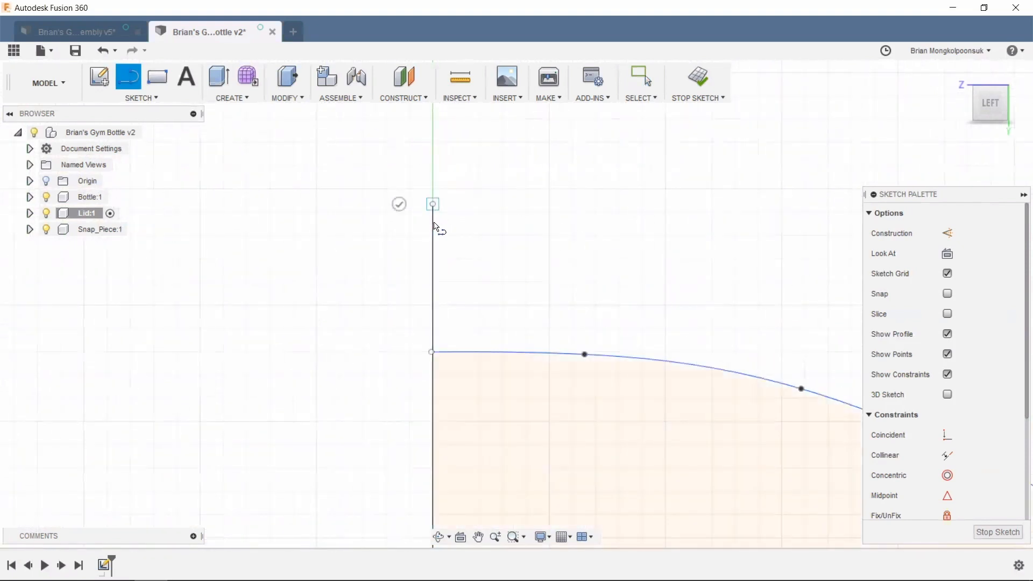
left_click(398, 206)
scroll(404, 332, "up", 10)
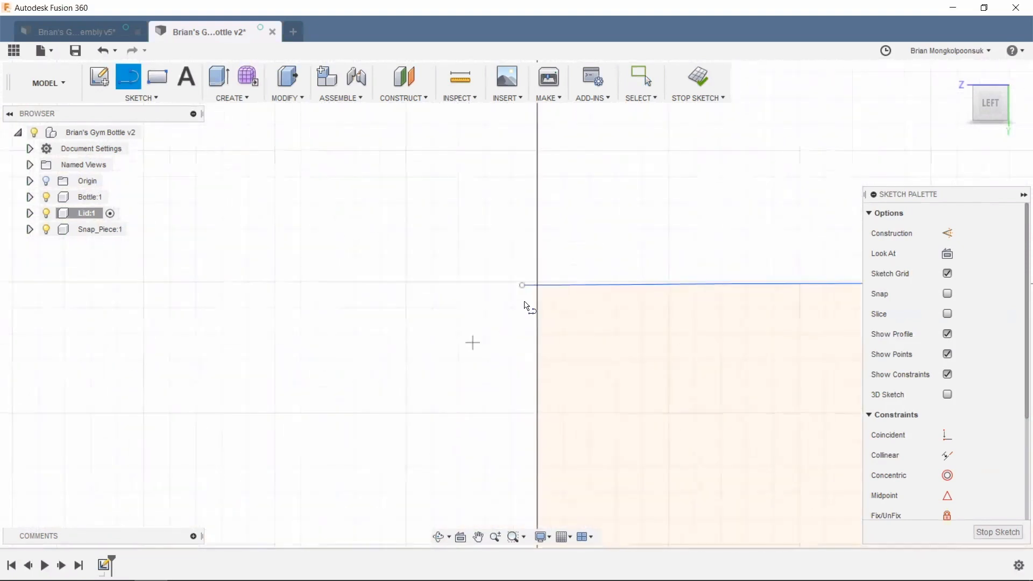
key("t")
left_click(564, 259)
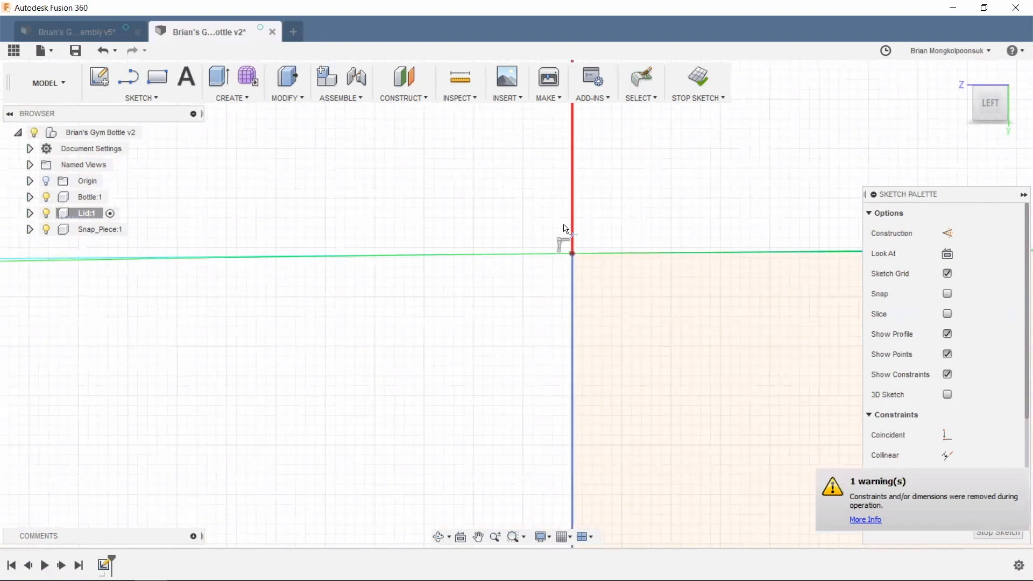
scroll(547, 265, "down", 5)
key("Escape")
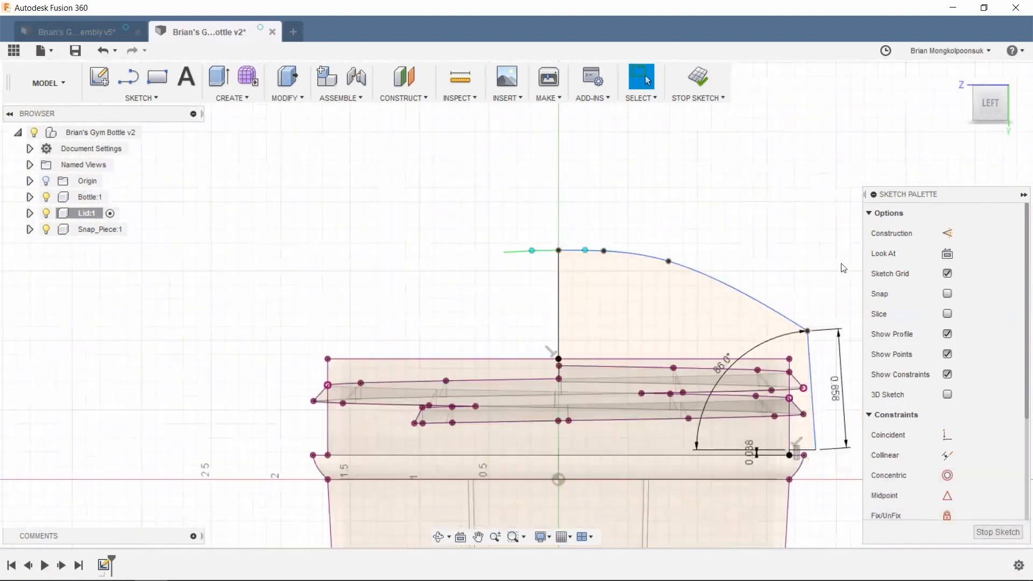
- Reshape the lid's dome by moving the spline's outer intermediate point slightly down and outward
scroll(586, 240, "up", 1)
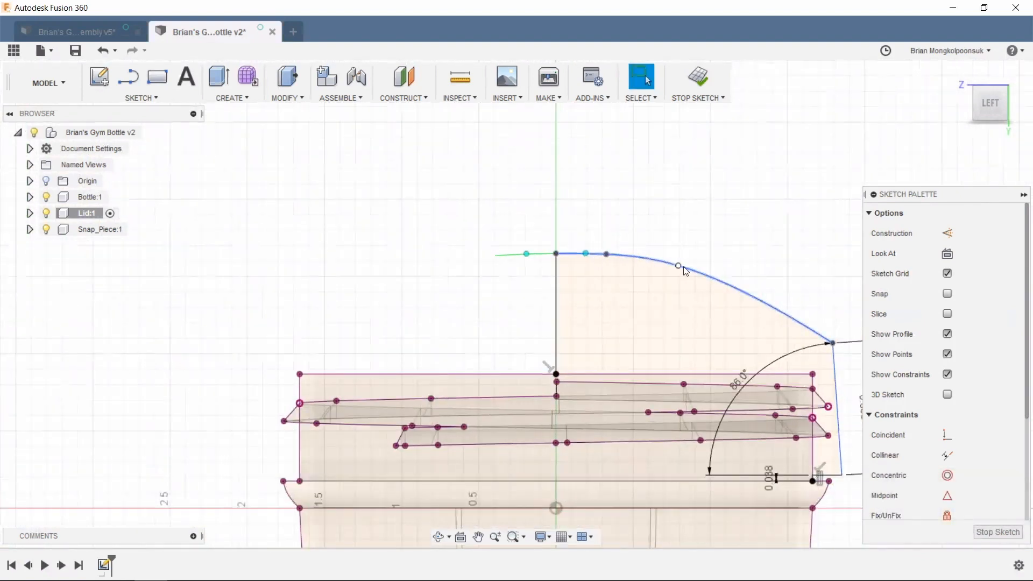
left_click_drag(679, 266, 686, 273)
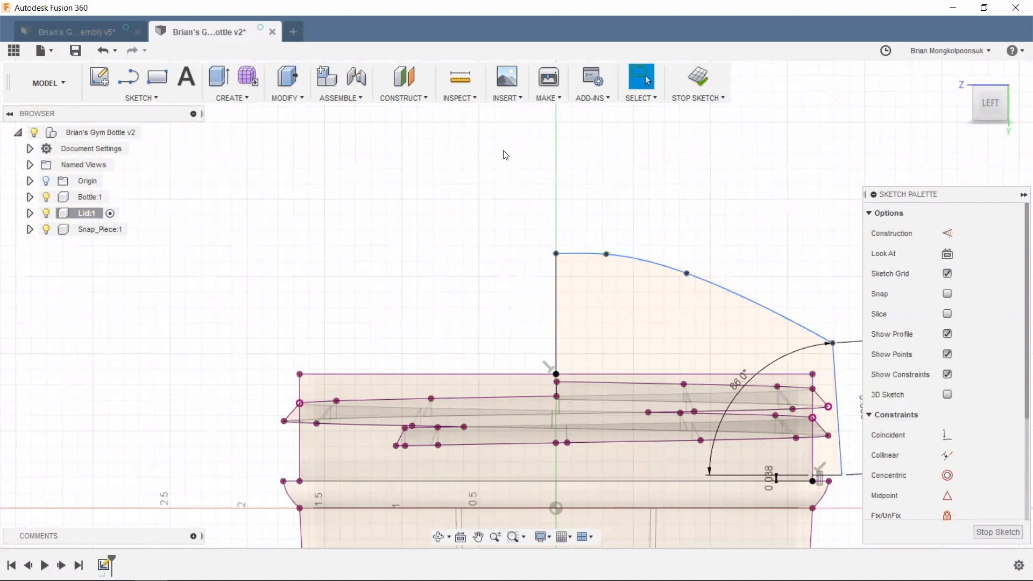
scroll(506, 155, "down", 4)
scroll(619, 201, "up", 1)
scroll(644, 208, "down", 2)
scroll(644, 210, "up", 4)
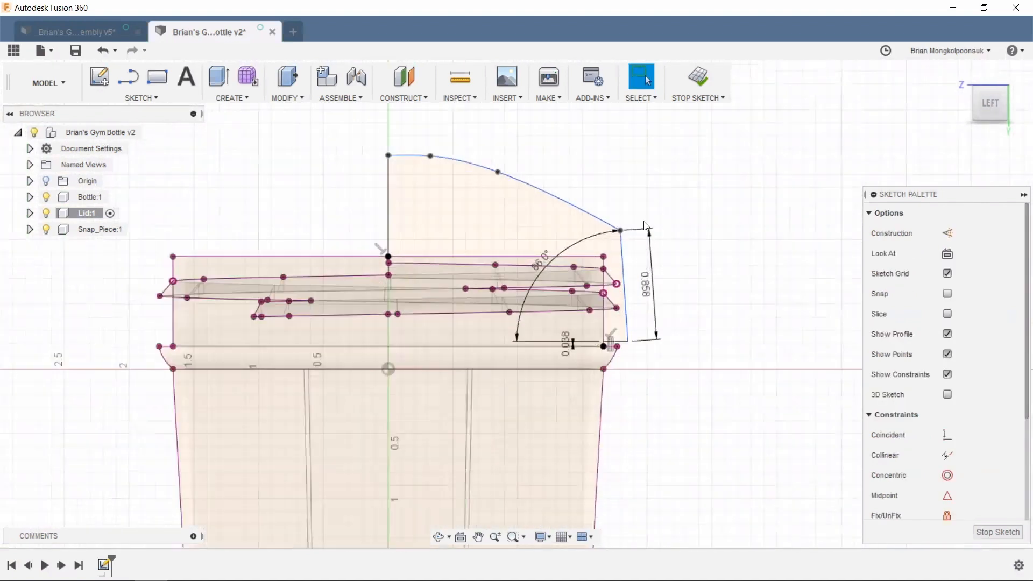
- Draw a horizontal line from the centre line just above the rim to just outside the neck, and continue vertically down to the lower thread
scroll(606, 300, "up", 3)
key("l")
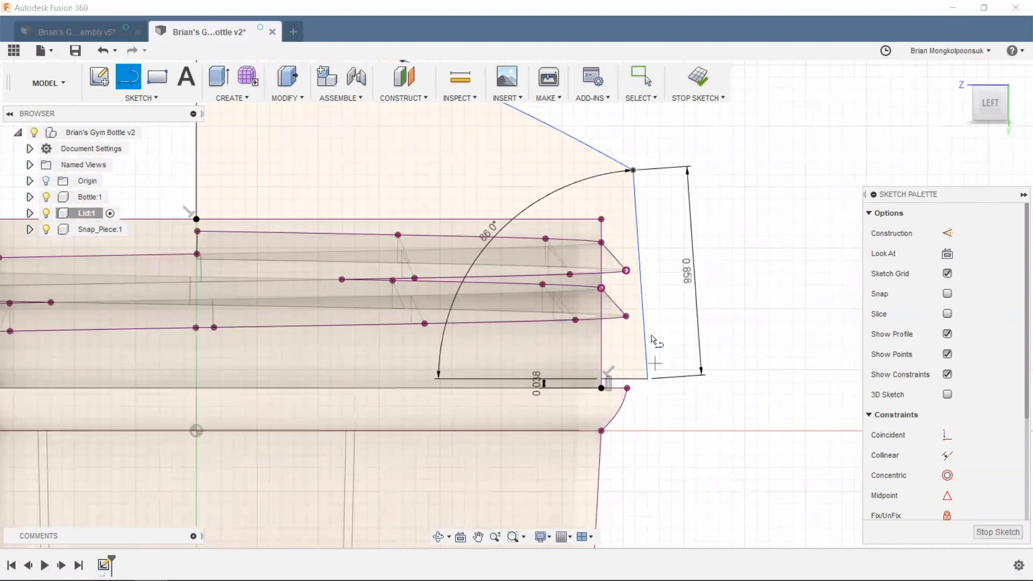
scroll(654, 344, "up", 2)
scroll(357, 253, "down", 3)
scroll(269, 218, "up", 3)
left_click(157, 200)
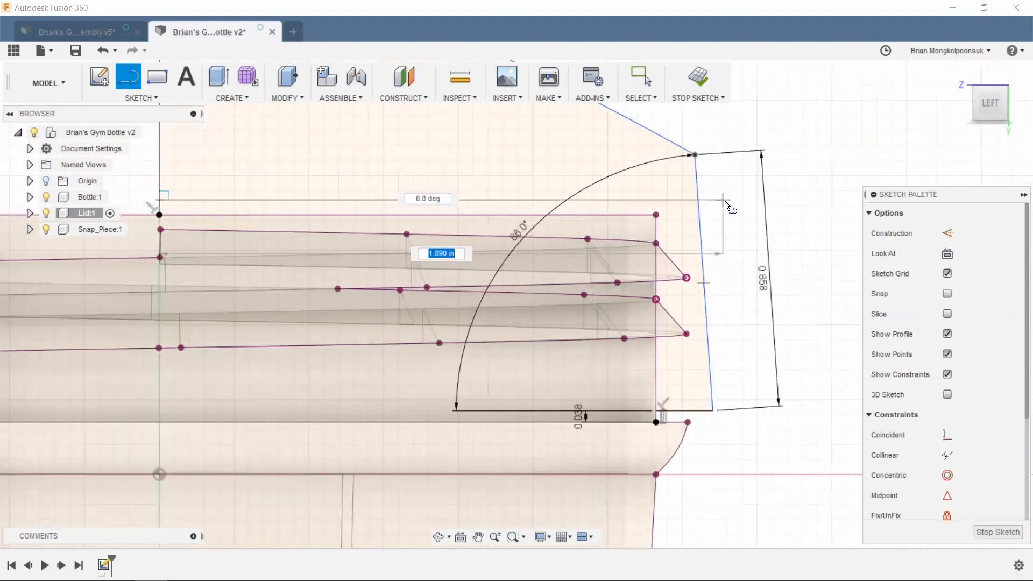
left_click(670, 203)
scroll(672, 328, "up", 2)
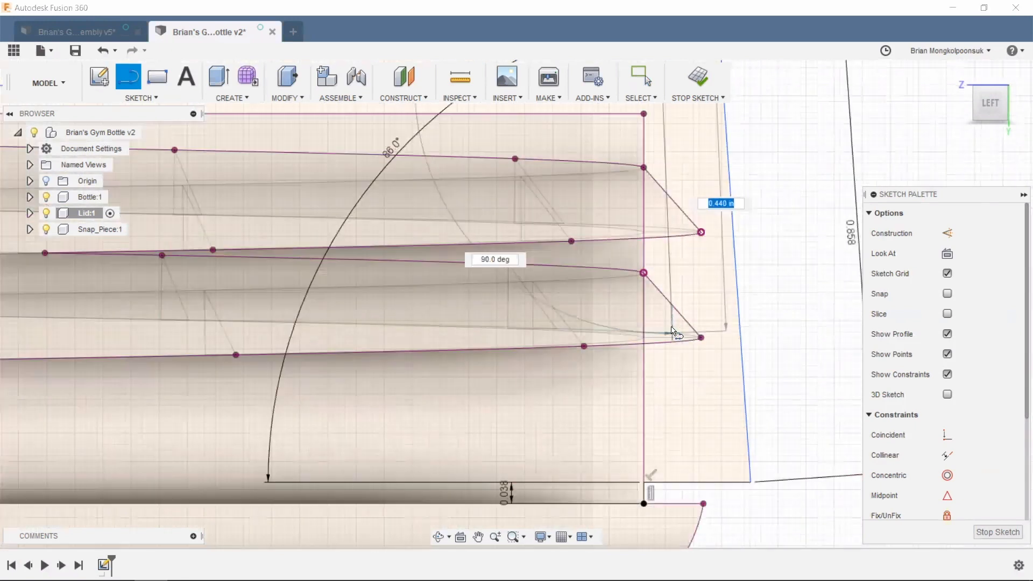
scroll(673, 332, "up", 2)
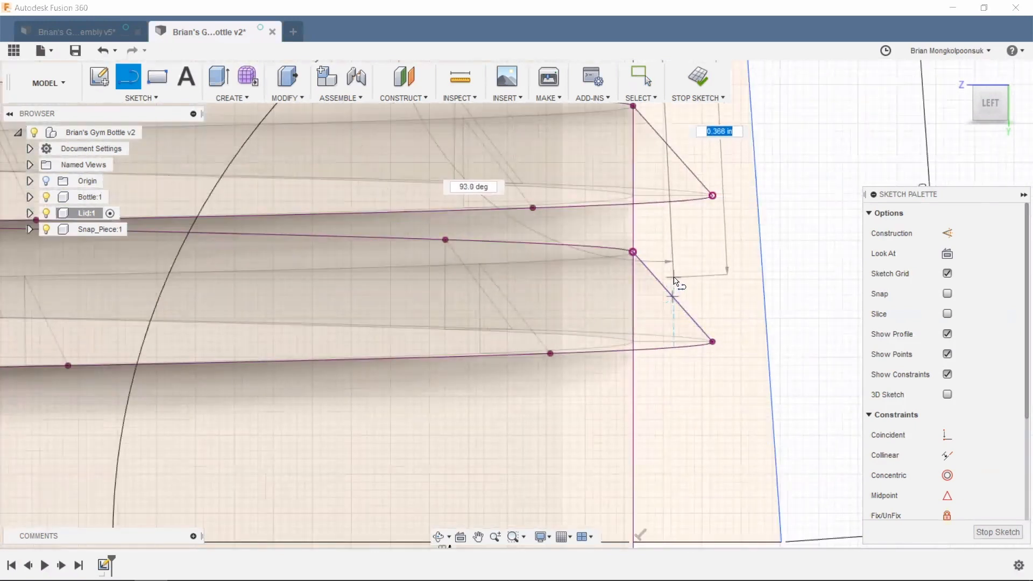
left_click(658, 266)
- Continue with a slanted line along the lower thread's flank to just outside its tip, and a vertical line down to the lid's bottom line
scroll(691, 289, "down", 2)
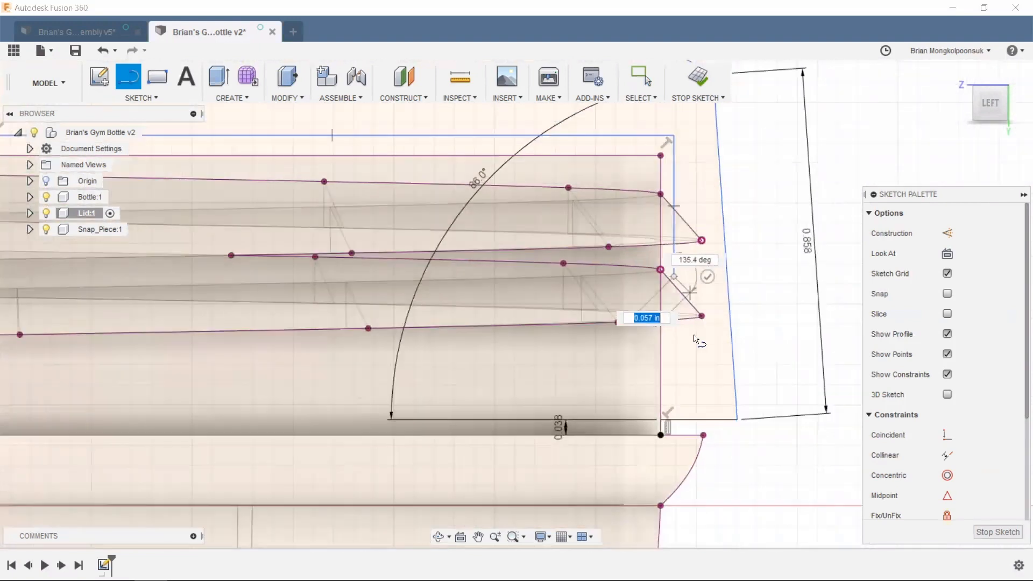
scroll(694, 314, "down", 2)
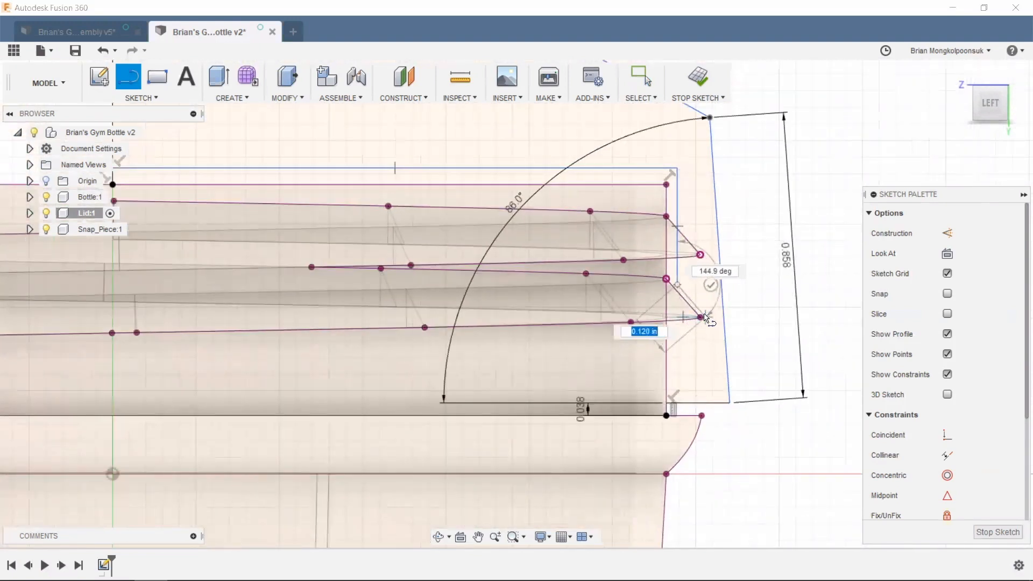
scroll(705, 317, "up", 2)
left_click(710, 323)
scroll(713, 329, "down", 2)
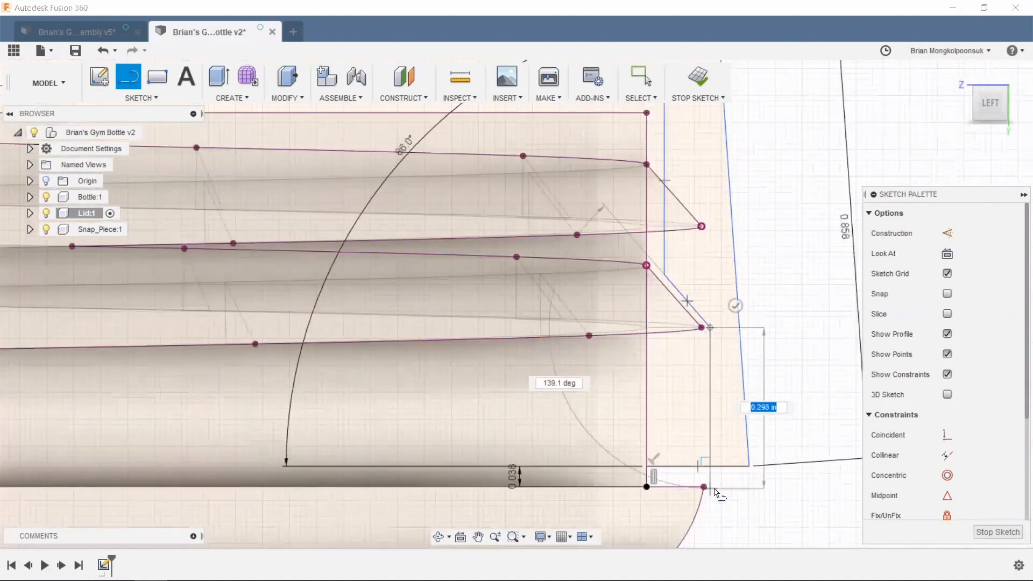
left_click(711, 466)
key("Escape")
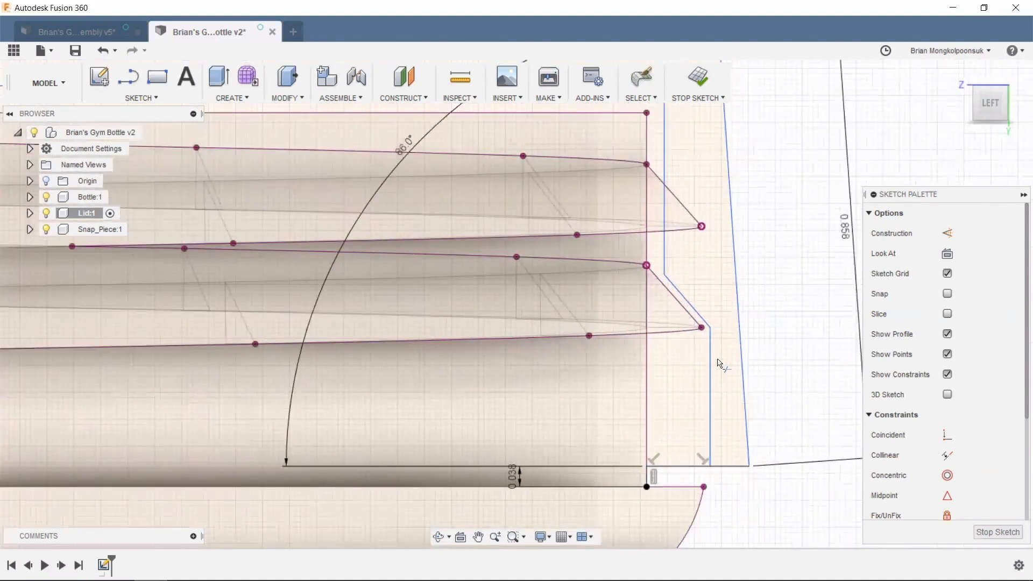
- Revolve the closed lid profile 360 degrees about the vertical centre line as a new body
scroll(720, 363, "down", 5)
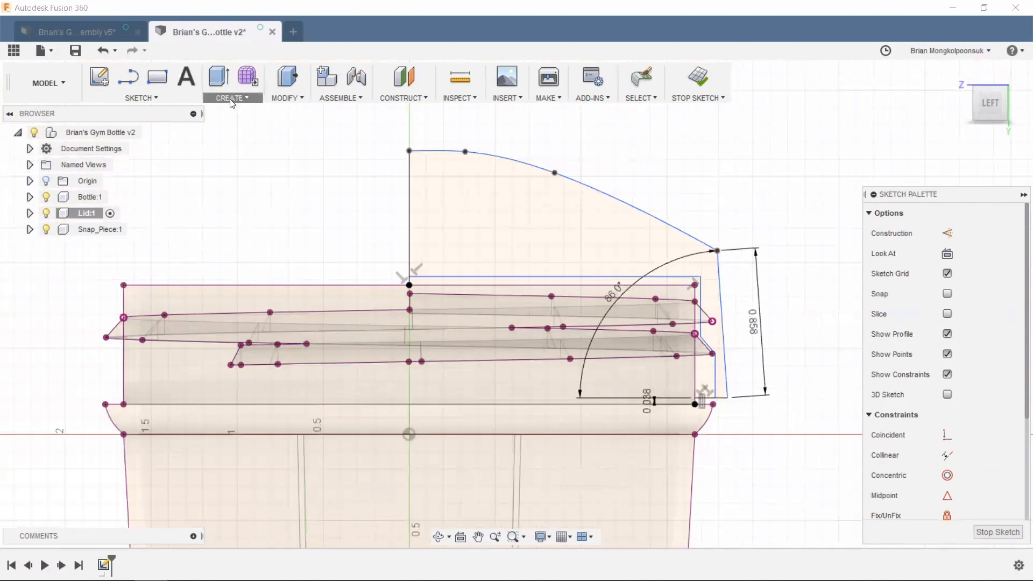
left_click(231, 99)
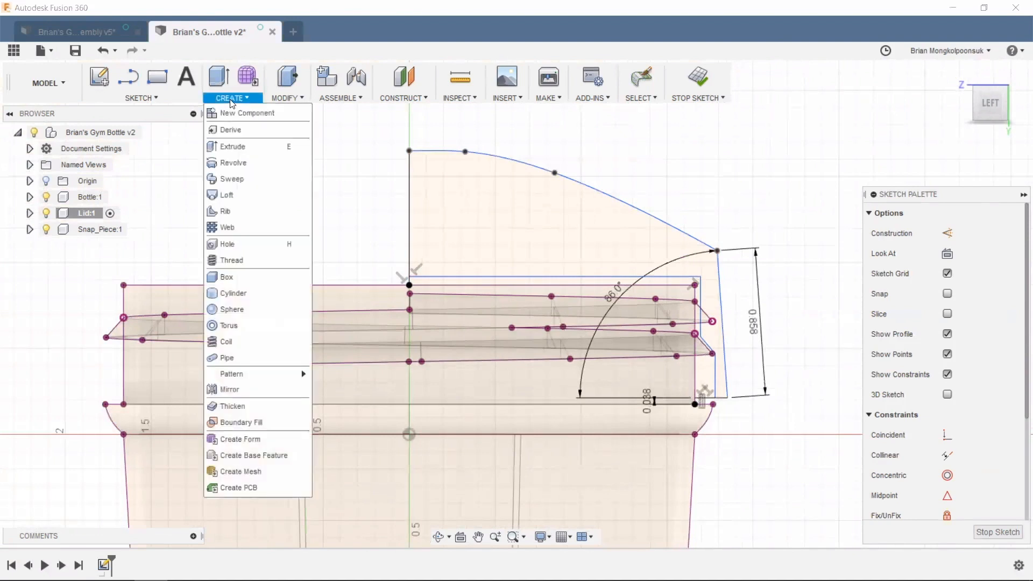
left_click(230, 163)
scroll(373, 248, "up", 2)
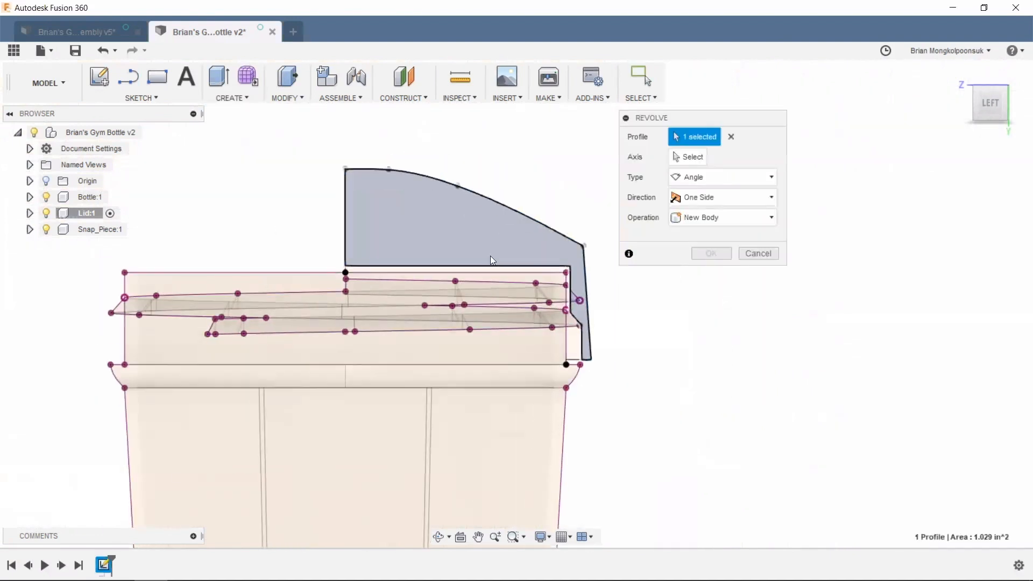
scroll(512, 283, "up", 3)
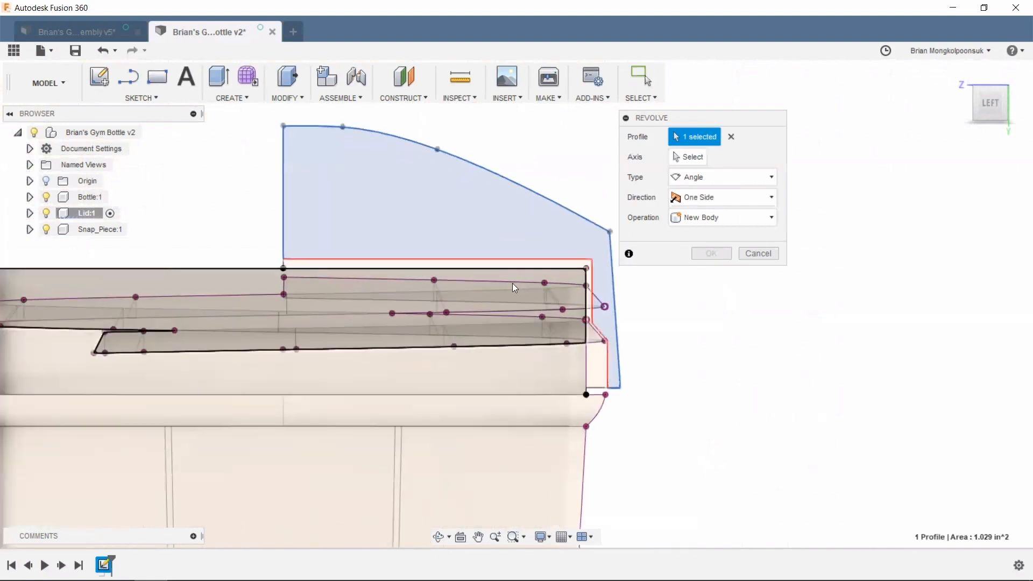
left_click(692, 164)
left_click(284, 172)
scroll(501, 205, "down", 4)
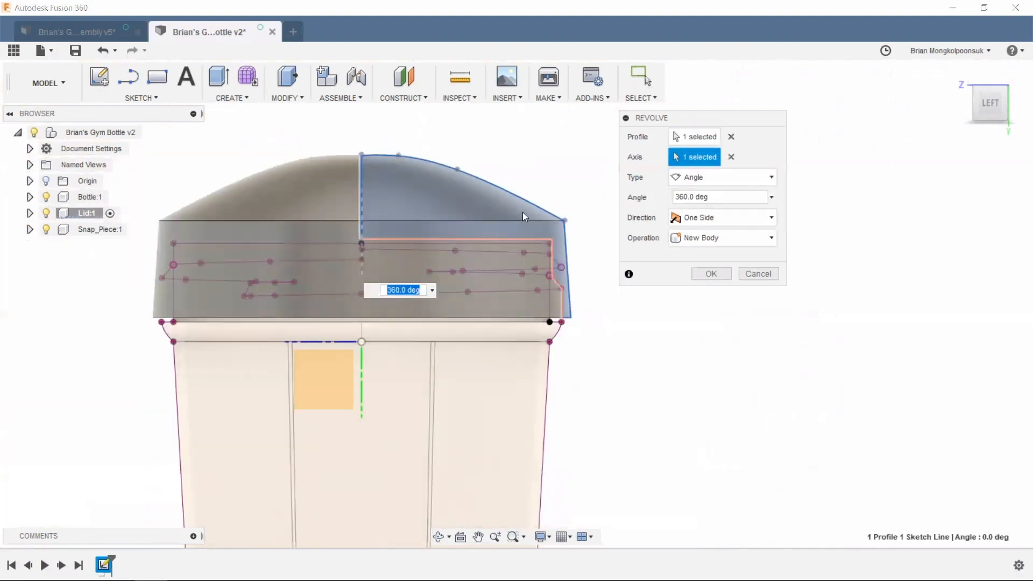
left_click(709, 274)
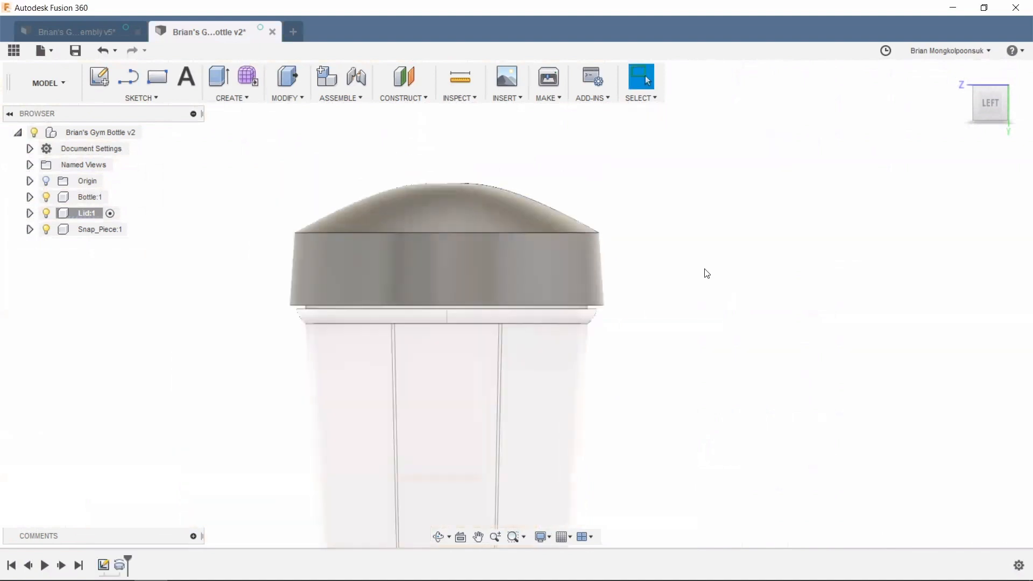
- Examine the revolved lid from outside and below, hiding the Bottle component temporarily to check the lid's interior
left_click_drag(659, 340, 674, 317)
key("Escape")
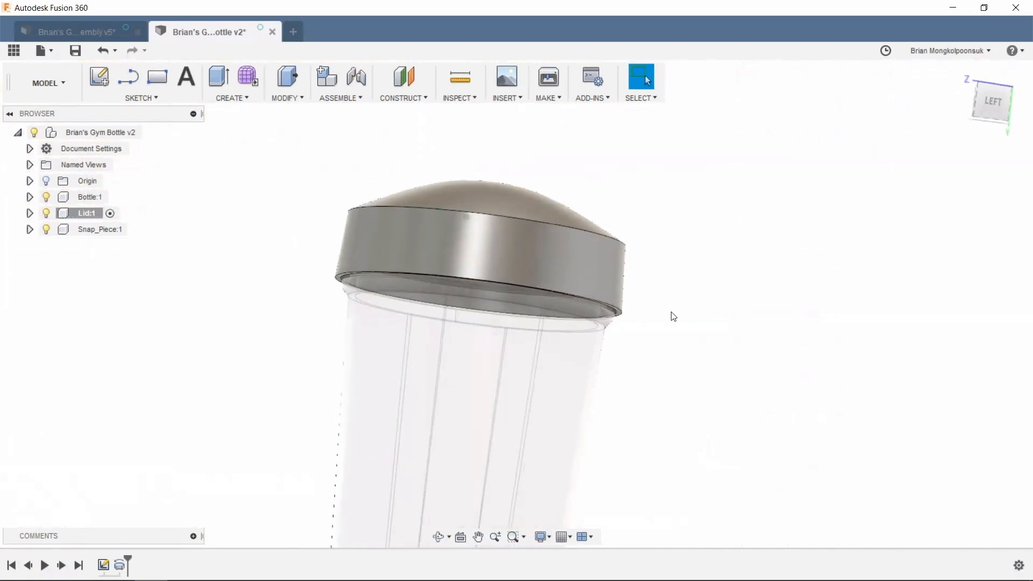
mouse_move(674, 290)
middle_mouse_down("shift")
mouse_move(672, 304)
mouse_move(675, 251)
mouse_move(678, 286)
middle_mouse_up("shift")
scroll(630, 209, "up", 3)
scroll(631, 208, "down", 5)
scroll(631, 189, "up", 4)
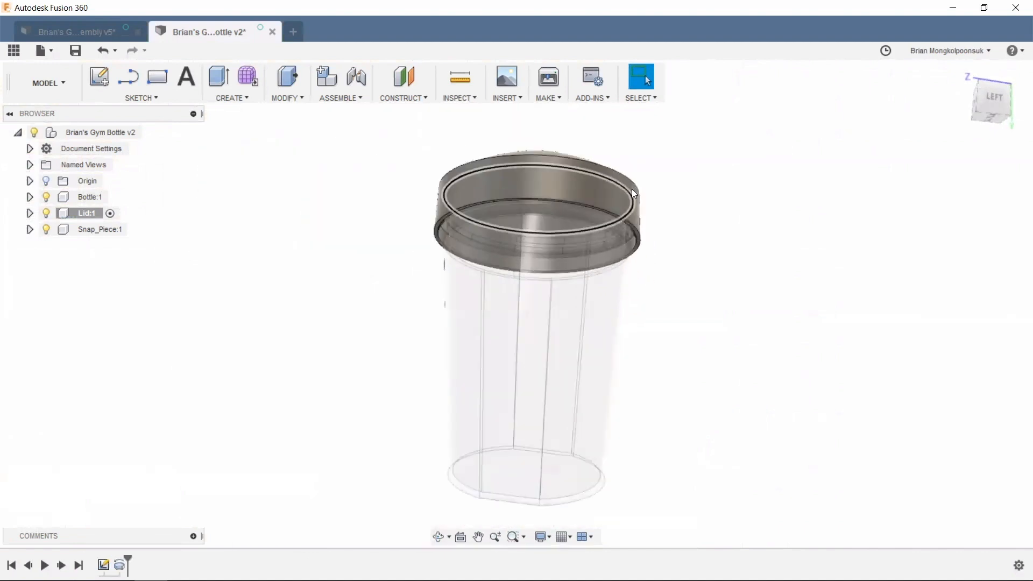
left_click(46, 196)
middle_click_drag(715, 254, 673, 289, "shift")
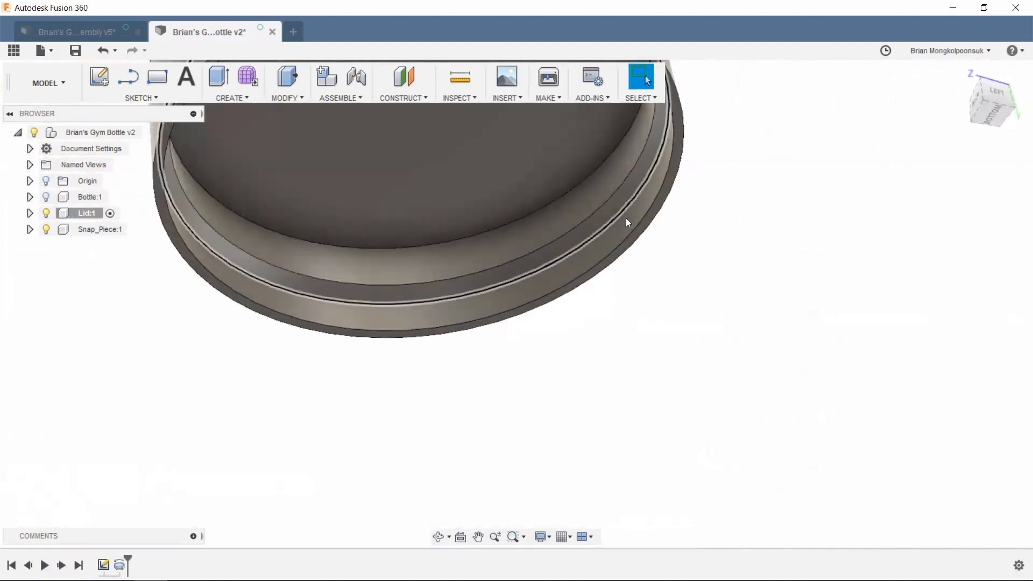
left_click(46, 197)
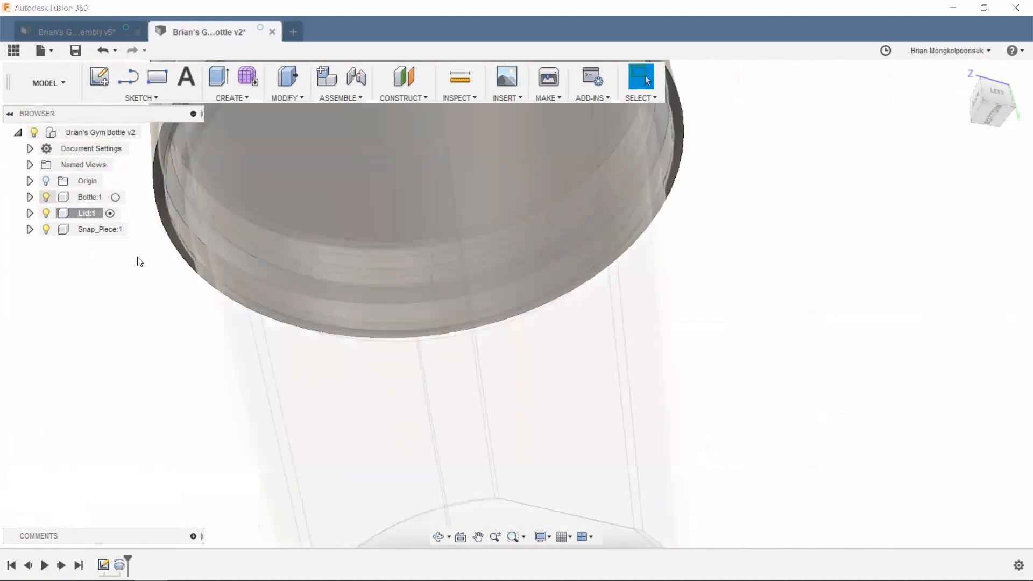
scroll(363, 334, "down", 3)
middle_click_drag(603, 318, 608, 351, "shift")
scroll(637, 284, "down", 2)
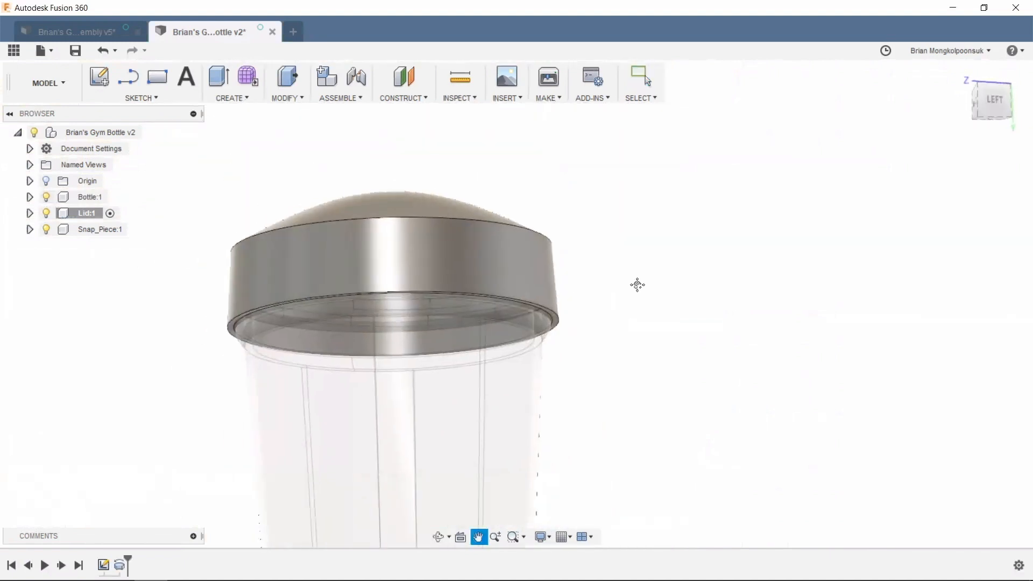
- Combine the lid as target body with the bottle as tool body, using the Cut operation and keeping the tools
left_click(279, 98)
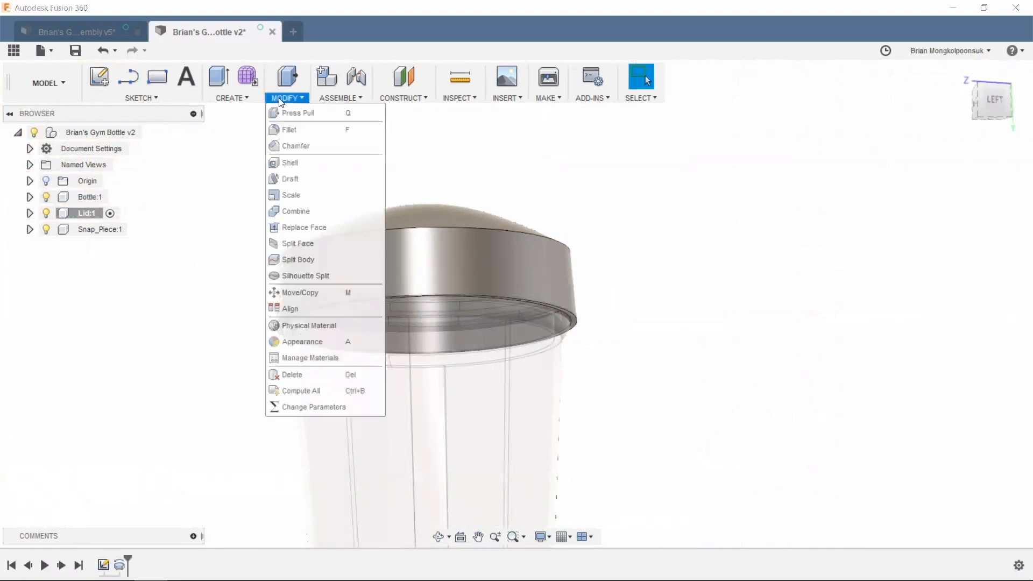
left_click(299, 211)
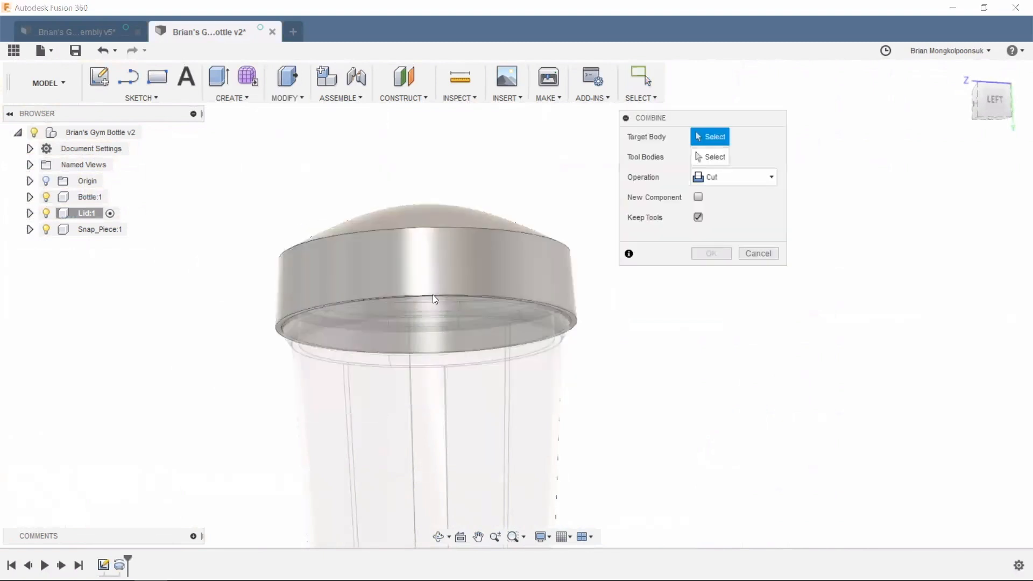
left_click(500, 250)
left_click(484, 364)
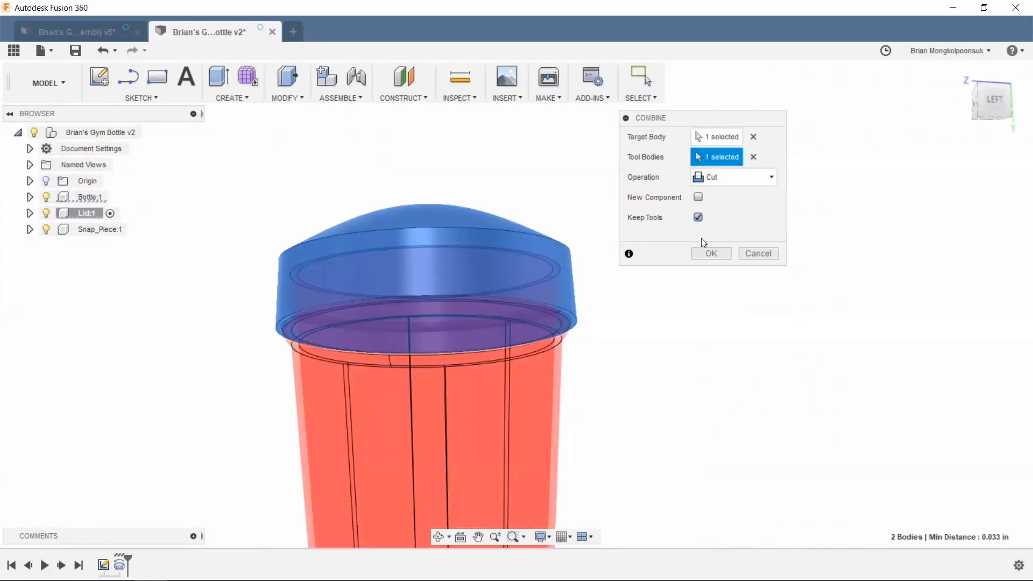
left_click(705, 254)
- Toggle the Lid's visibility off and on, and hide the Bottle component to inspect the cut inside the lid
left_click(46, 214)
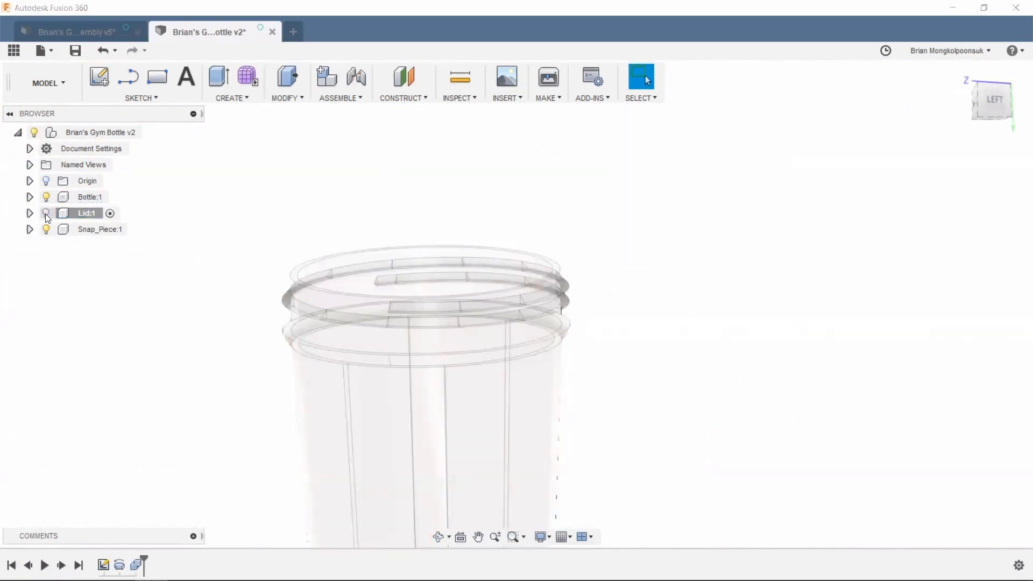
left_click(46, 213)
left_click(46, 197)
middle_click_drag(653, 392, 580, 332, "shift")
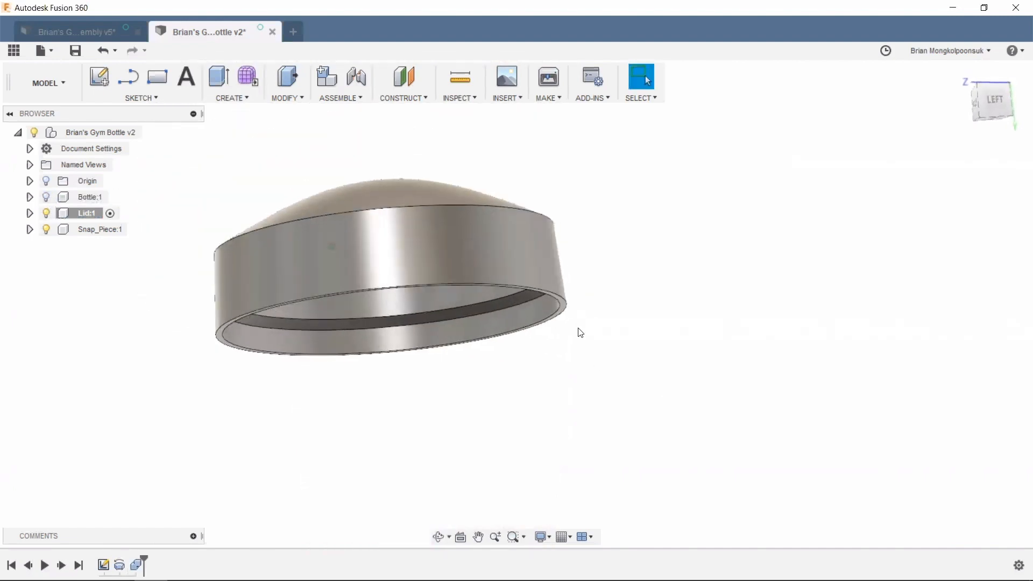
- Show the Bottle component and review the settings of the lid's Combine cut without changing them
left_click(47, 197)
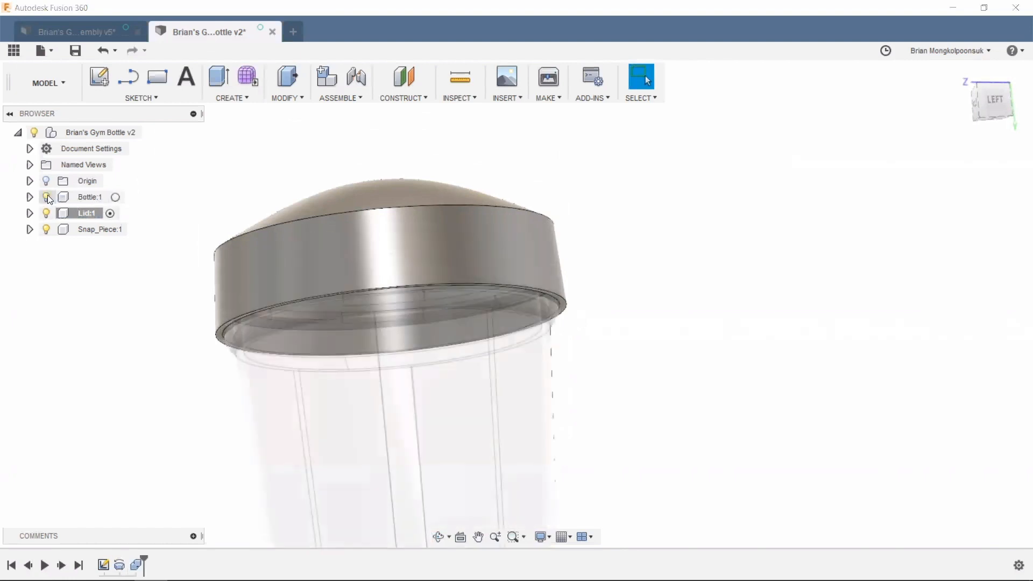
left_click(87, 213)
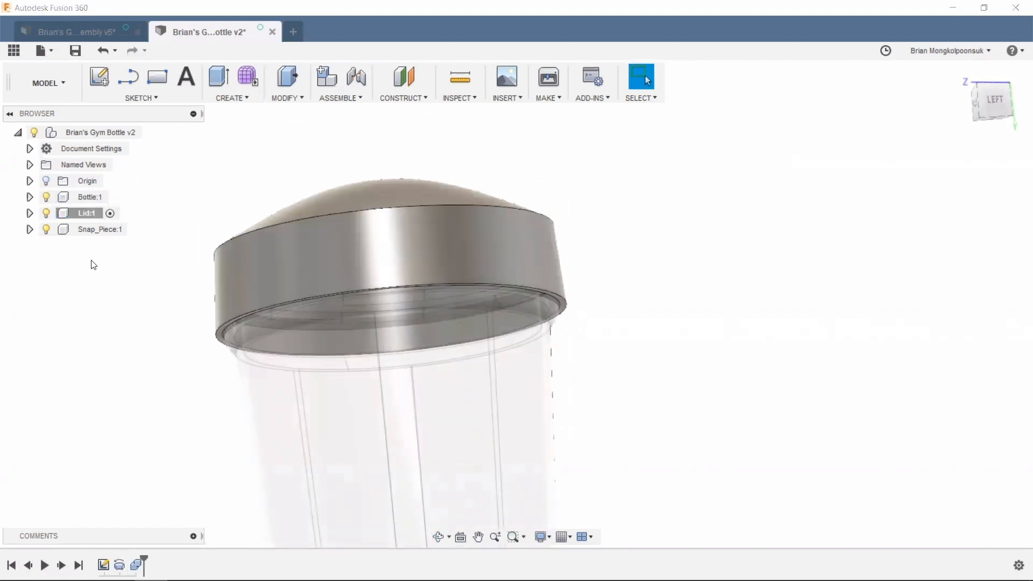
double_click(137, 565)
middle_click_drag(654, 287, 576, 292, "shift")
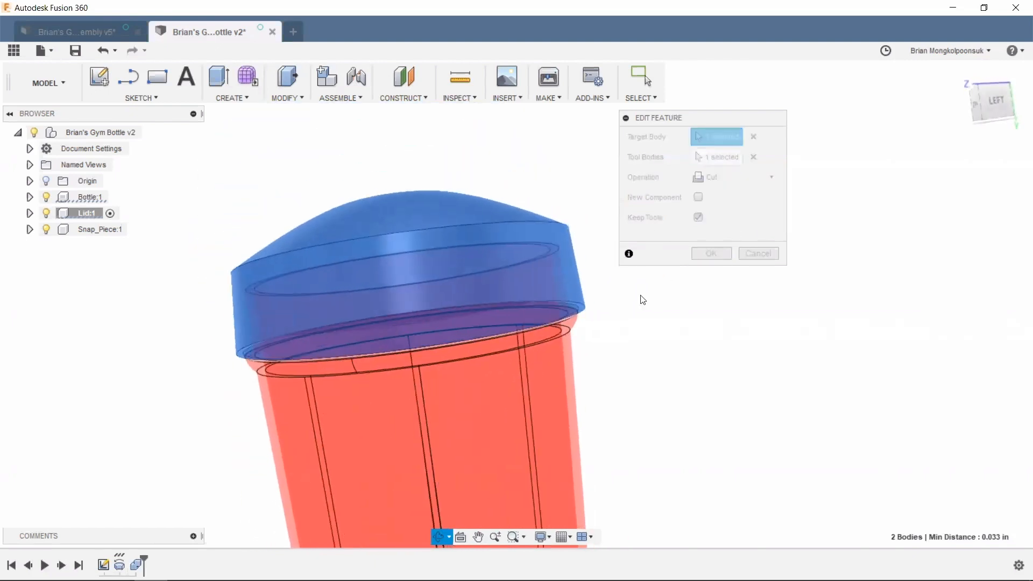
left_click(755, 258)
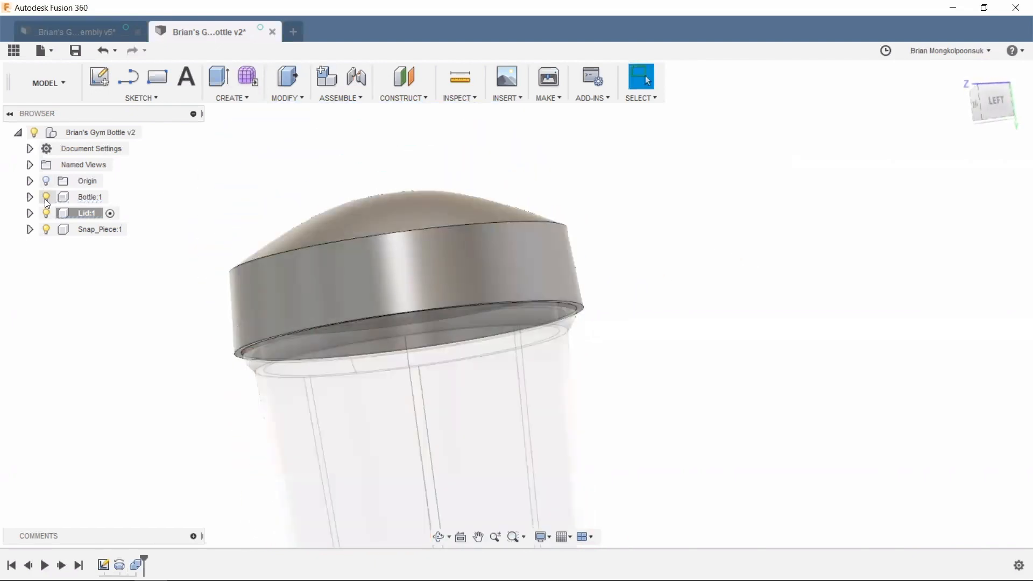
- Expand the Bottle component's bodies and highlight Body1 and Body3 to identify the bottle and its separate thread
left_click(30, 197)
left_click(110, 278)
left_click(110, 247, "ctrl")
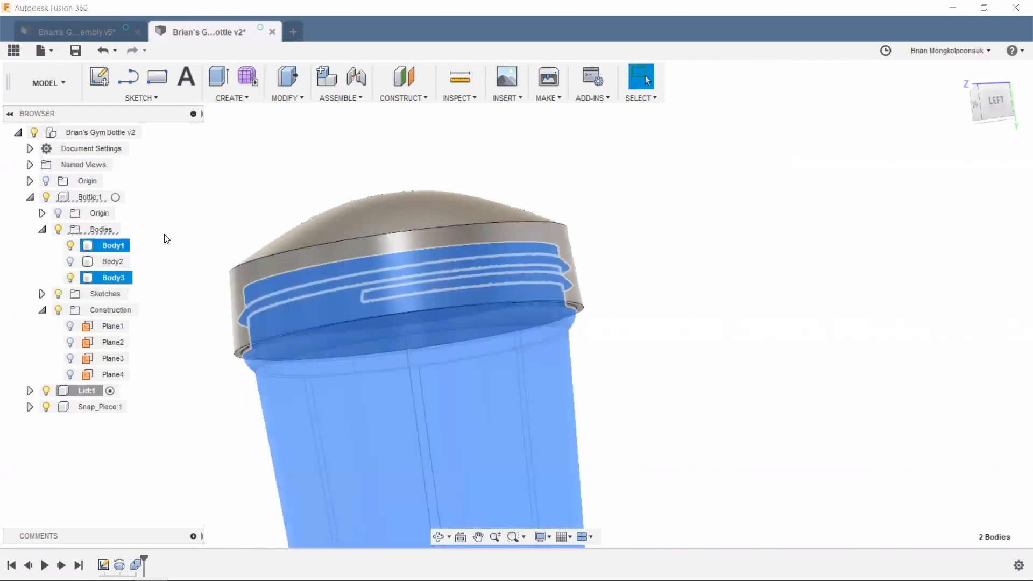
left_click(167, 257)
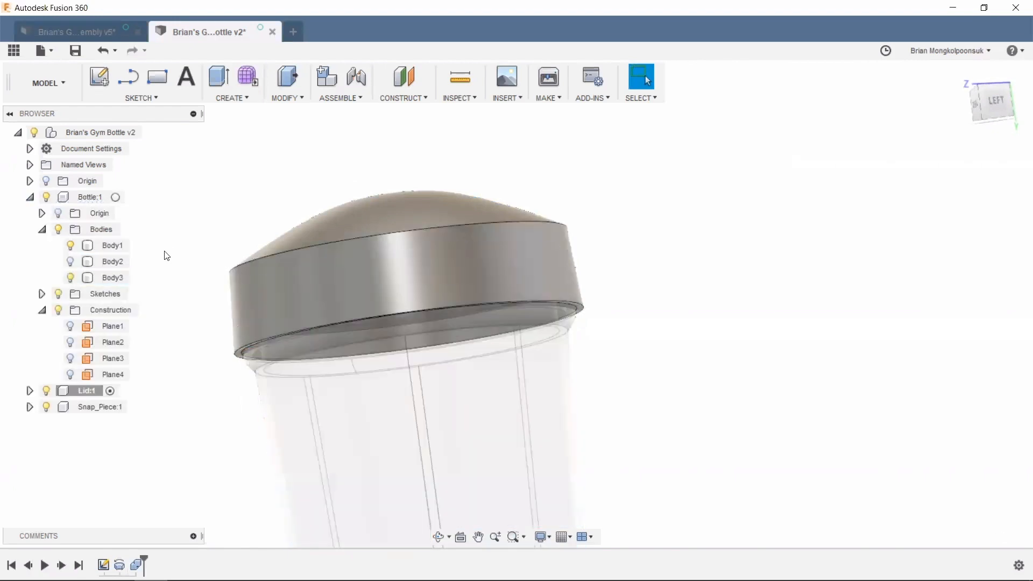
left_click(115, 247)
left_click(116, 278, "ctrl")
right_click(117, 279)
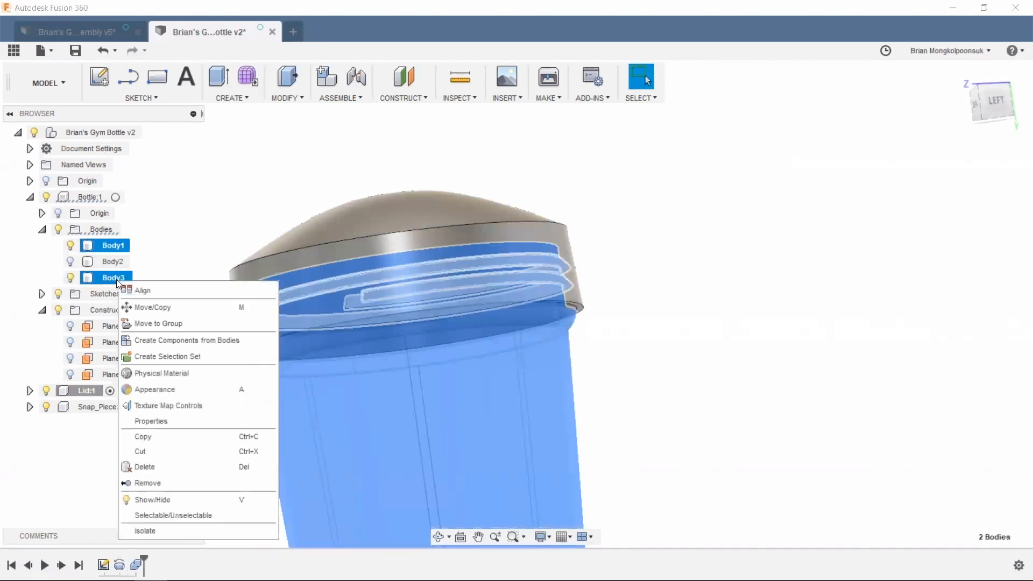
key("Escape")
- Activate the Bottle component and combine Body1 with thread Body3 using the Join operation, keeping the tools
left_click(118, 197)
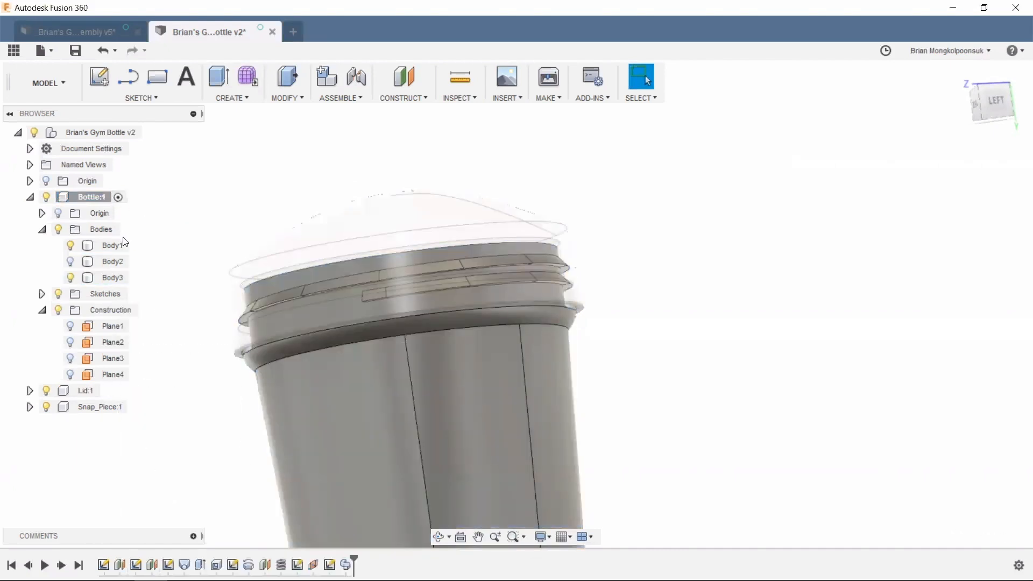
left_click(113, 246)
left_click(114, 278, "ctrl")
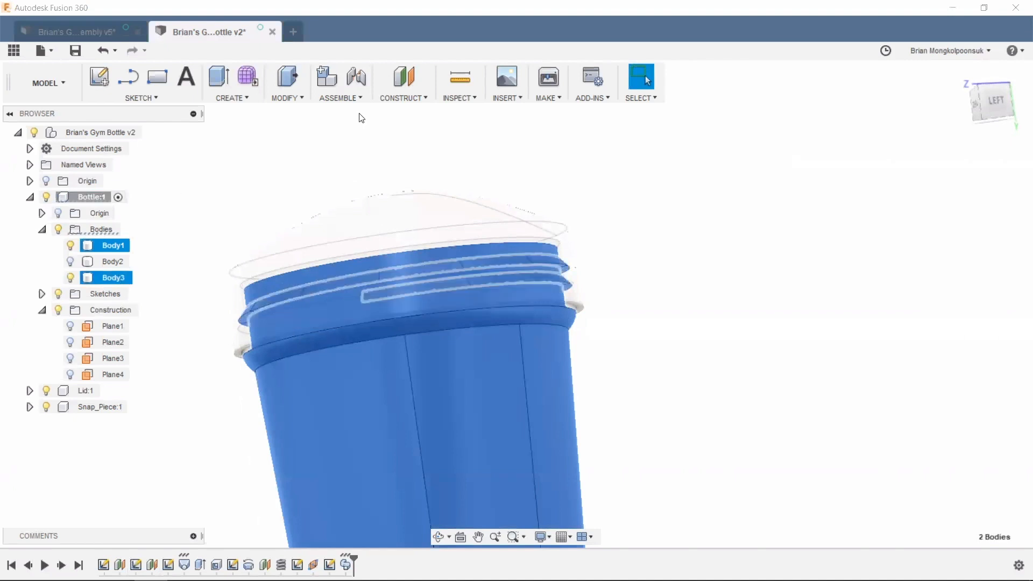
left_click(296, 98)
left_click(296, 211)
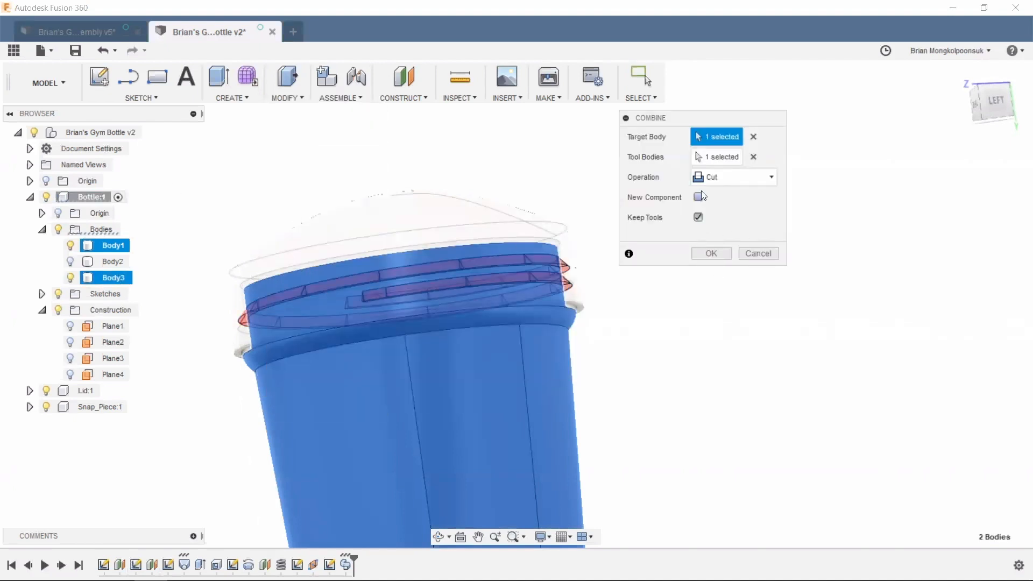
left_click(711, 211)
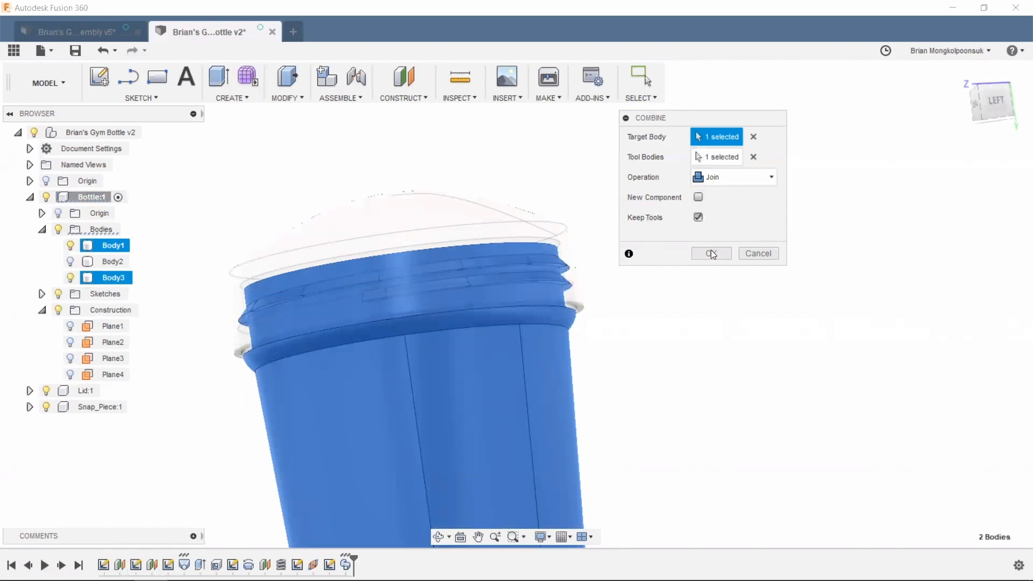
left_click(712, 252)
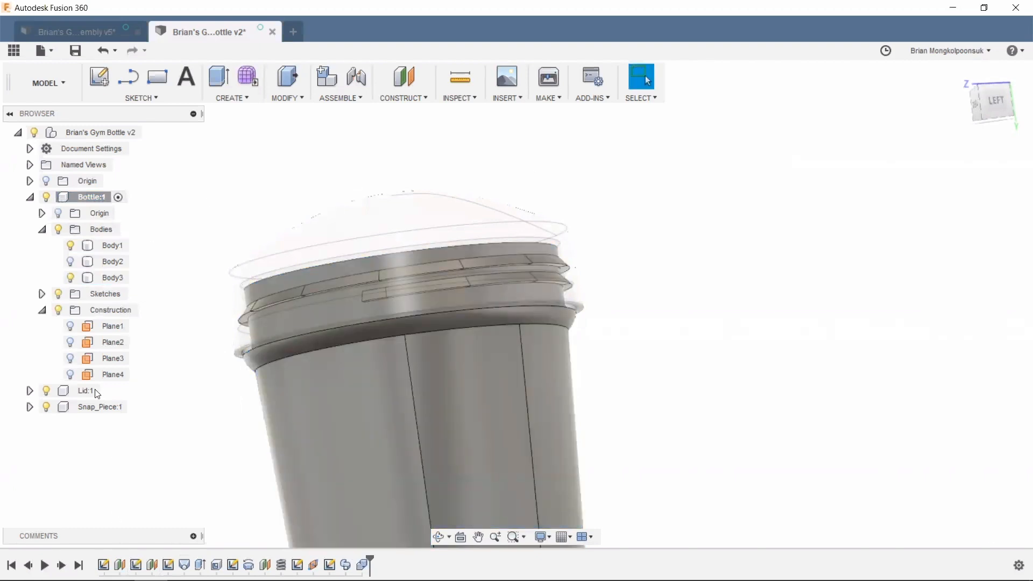
- Activate the Lid component and hide the Bottle to inspect the lid's interior from below
left_click(110, 390)
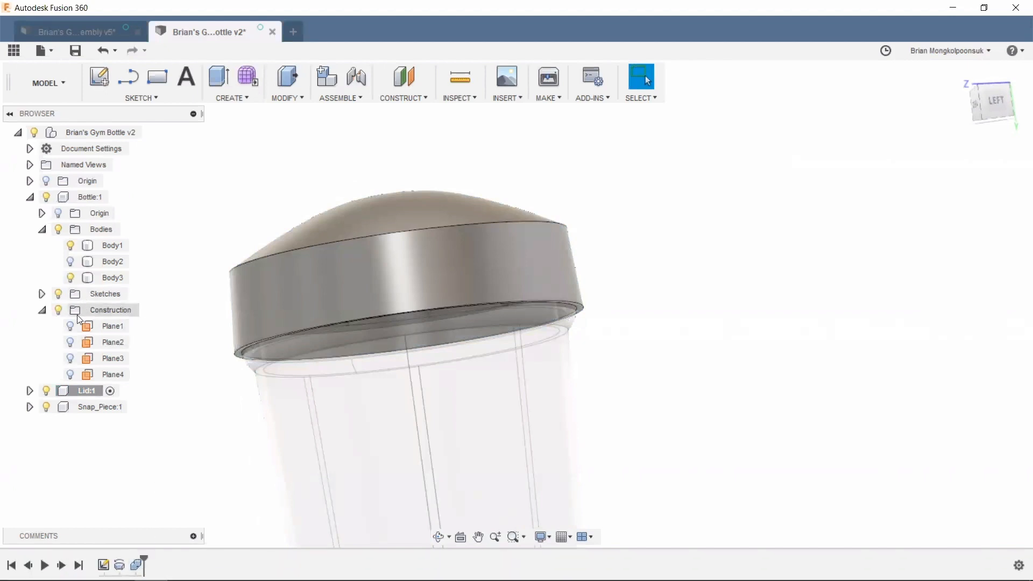
left_click(46, 197)
middle_click_drag(617, 302, 615, 253, "shift")
left_click_drag(615, 253, 498, 373)
key("Escape")
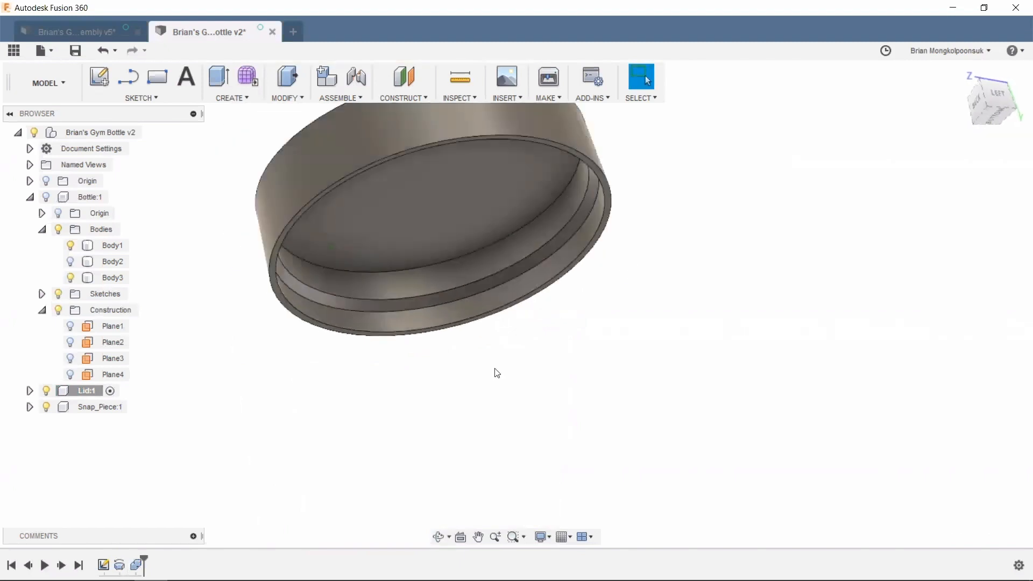
- Check the lid's existing Combine cut and delete that feature from the Lid's history
double_click(137, 564)
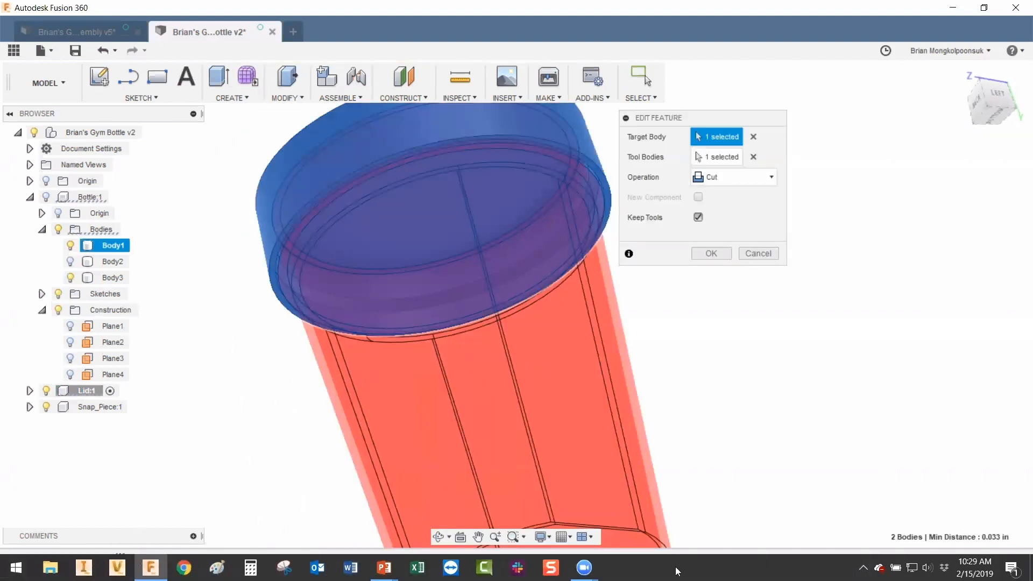
left_click(712, 254)
middle_click_drag(634, 239, 636, 327, "shift")
scroll(588, 326, "up", 2)
scroll(381, 366, "down", 1)
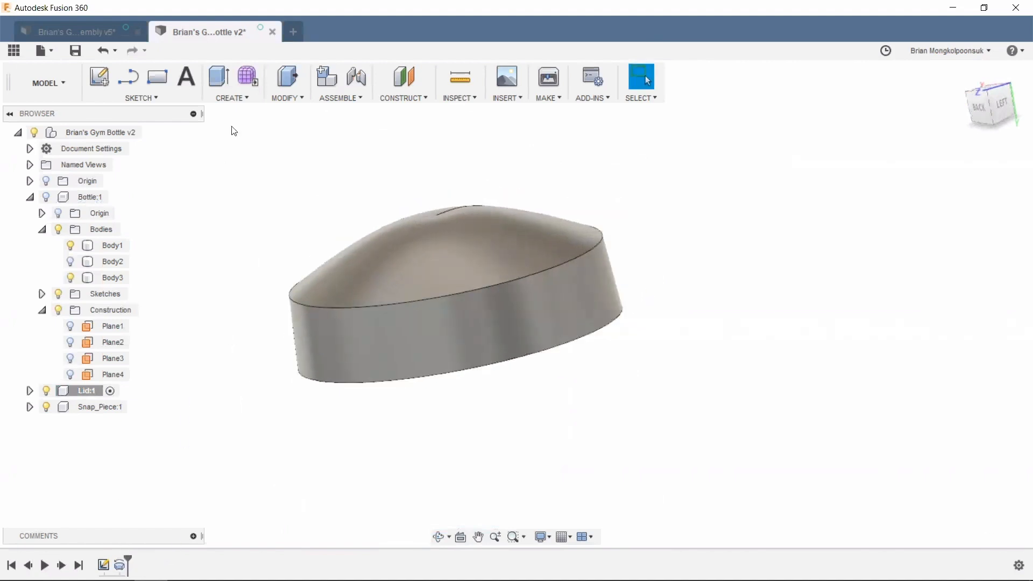
- Show the Bottle and combine the lid as target with the threaded bottle as tool, using Cut and keeping the tools
left_click(47, 196)
middle_click_drag(611, 369, 612, 338, "shift")
key("Escape")
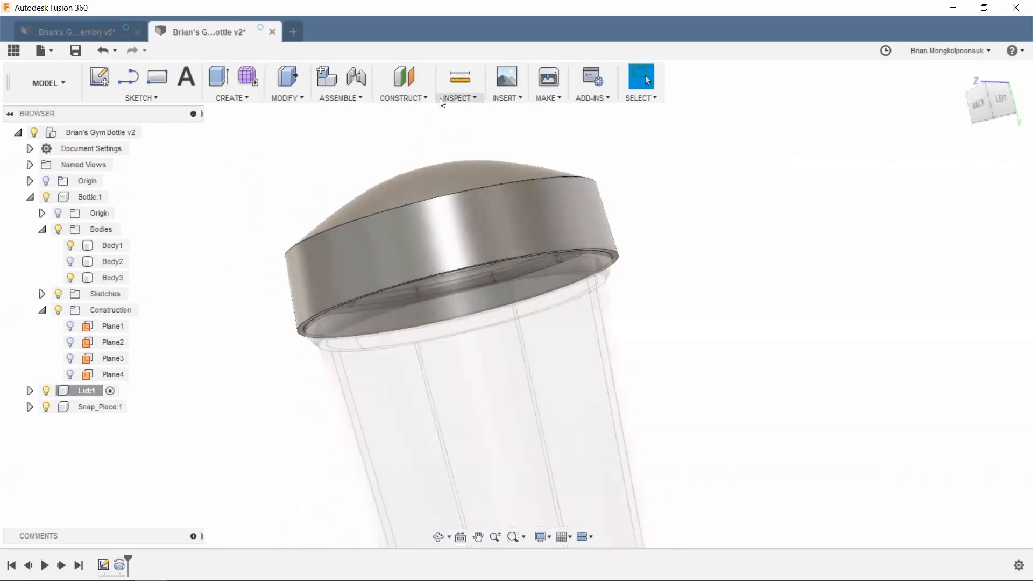
left_click(359, 98)
left_click(285, 98)
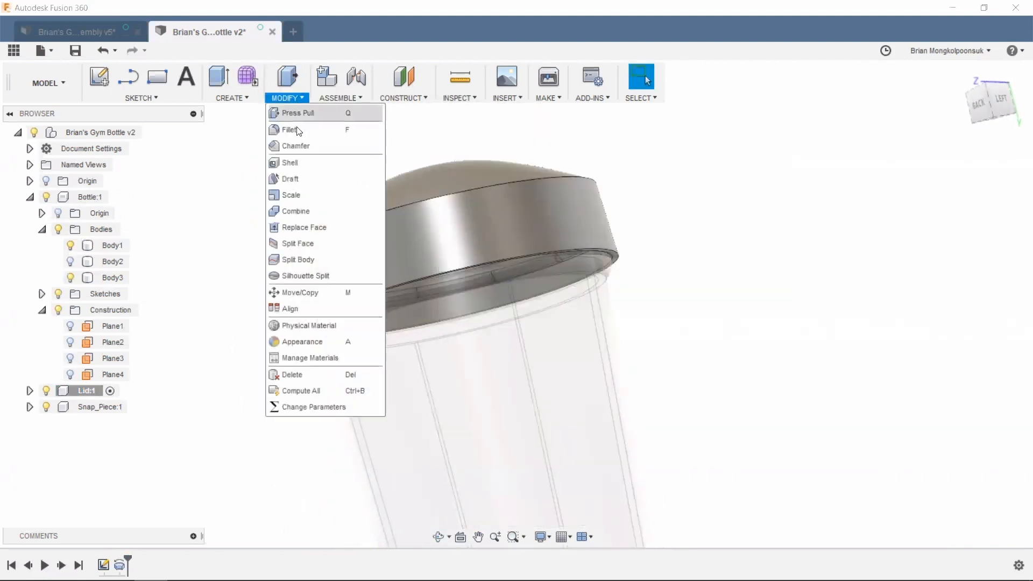
left_click(296, 211)
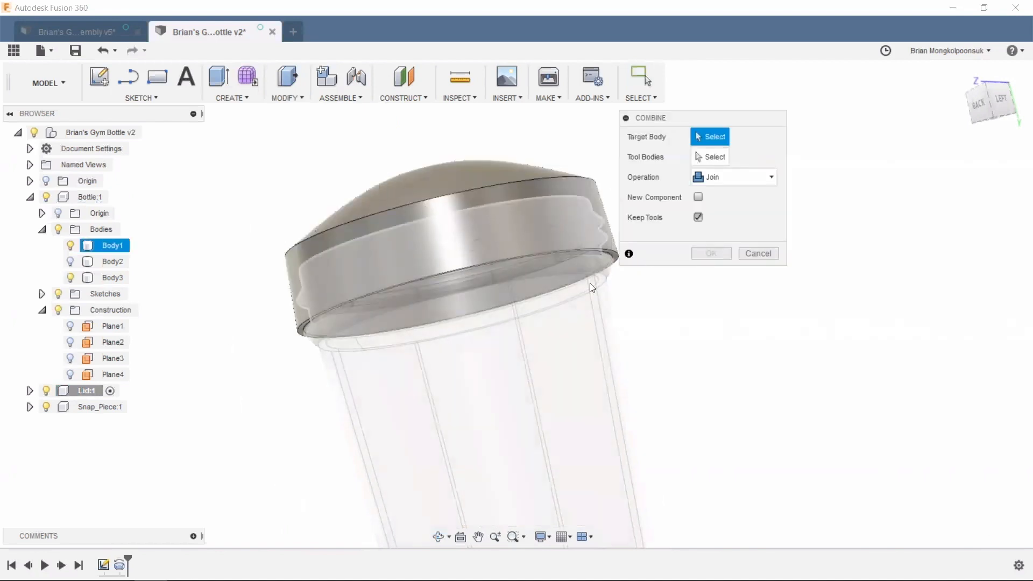
left_click(556, 194)
left_click(483, 353)
left_click(716, 177)
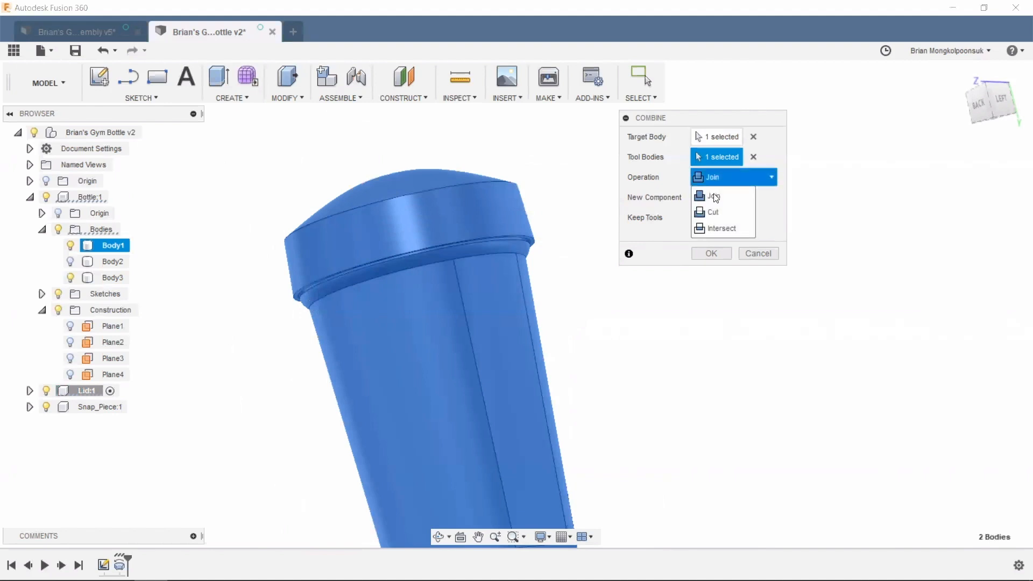
left_click(719, 226)
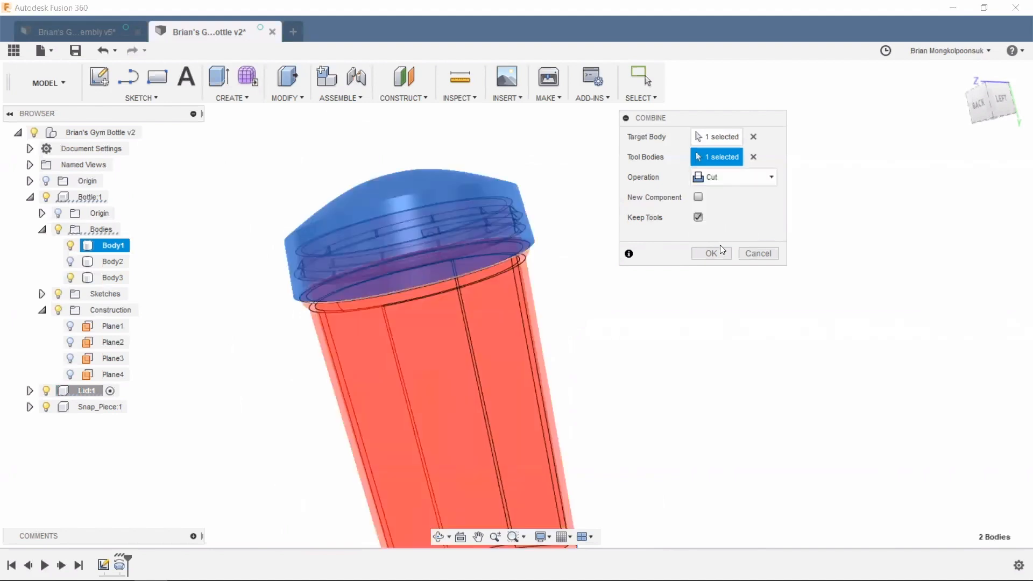
left_click(698, 250)
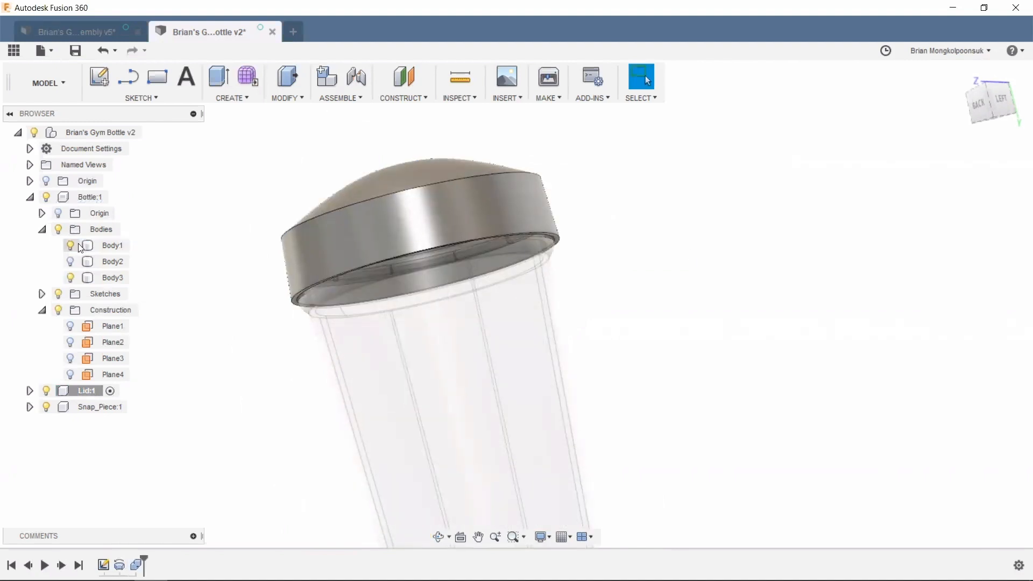
- Hide the Bottle component and examine the thread grooves cut into the lid's inner wall
left_click(46, 197)
middle_click_drag(576, 236, 514, 494, "shift")
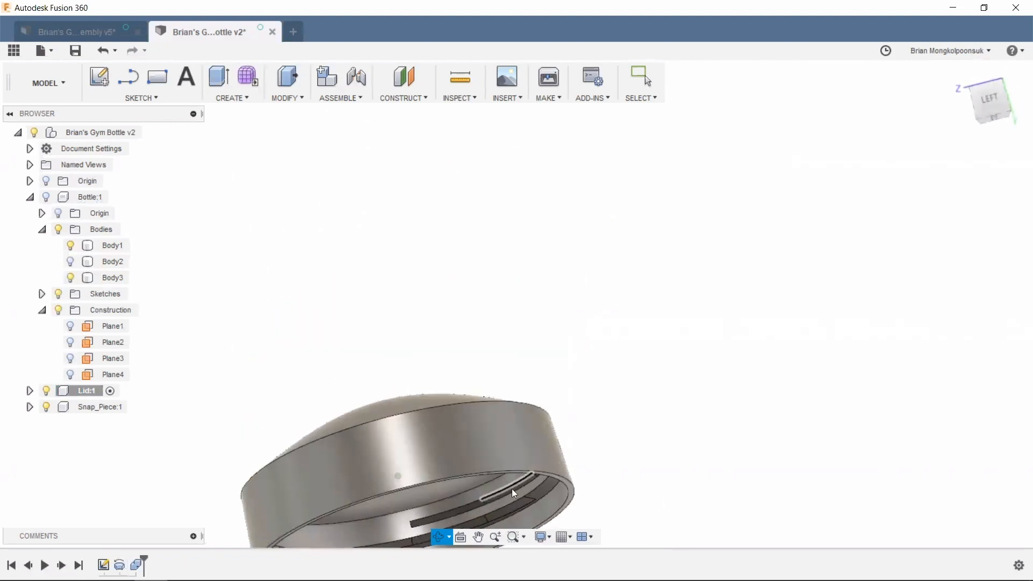
scroll(457, 311, "down", 5)
middle_click_drag(518, 439, 567, 409, "shift")
scroll(489, 439, "up", 3)
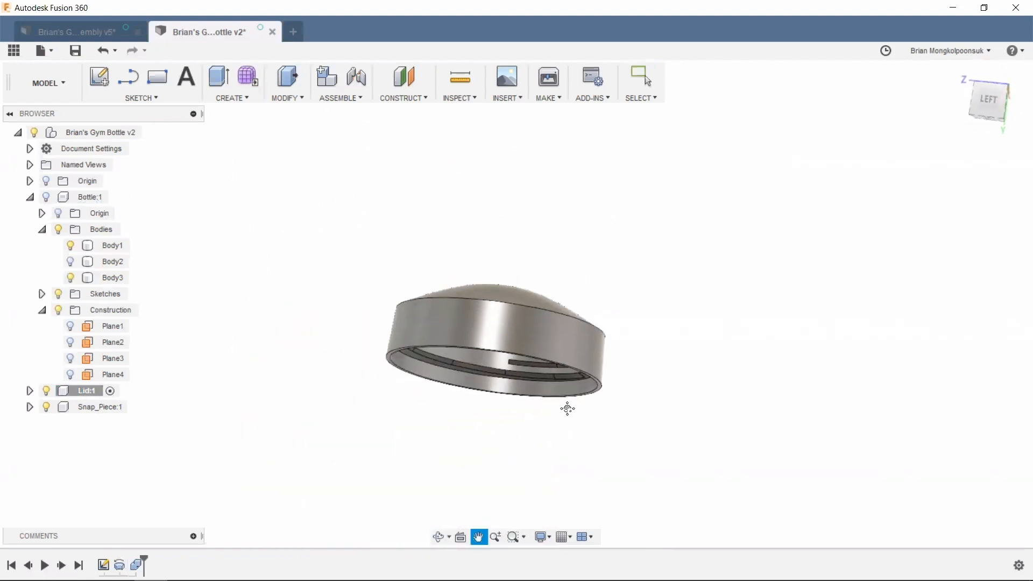
key("Escape")
scroll(524, 389, "up", 5)
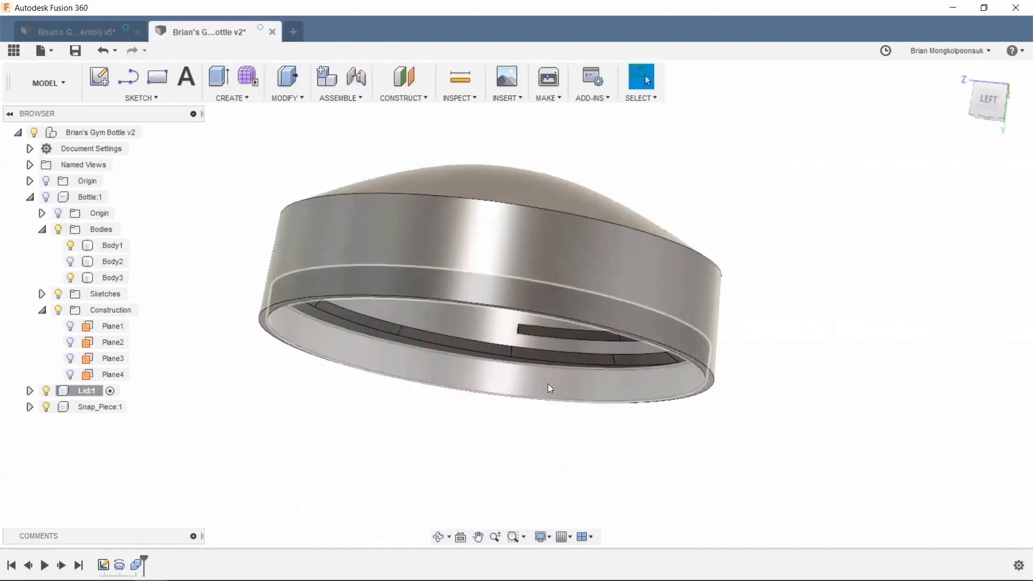
- Show the Bottle and the origin, and create a section analysis on the YZ plane at 0.00 in distance
left_click(458, 98)
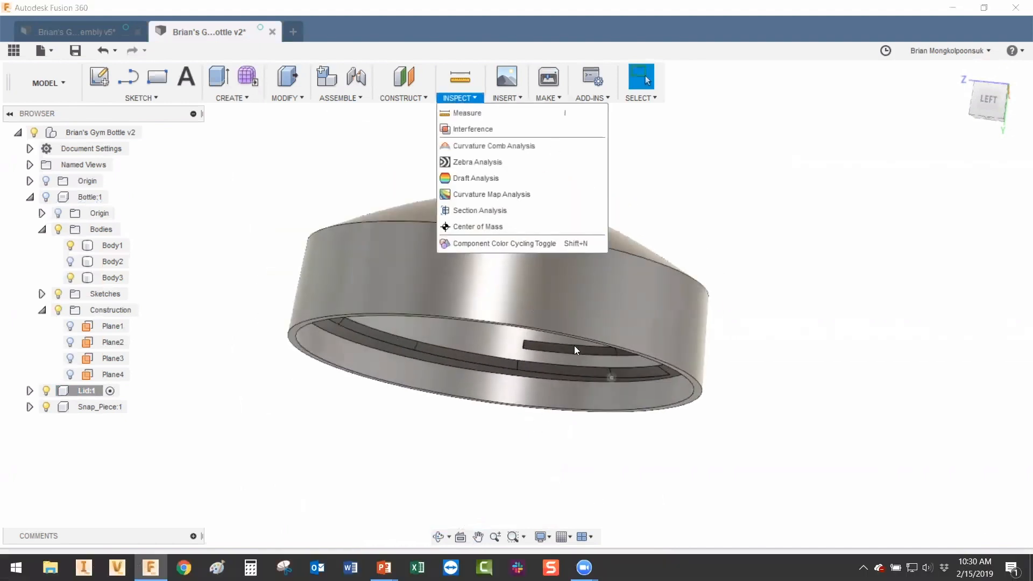
left_click(504, 212)
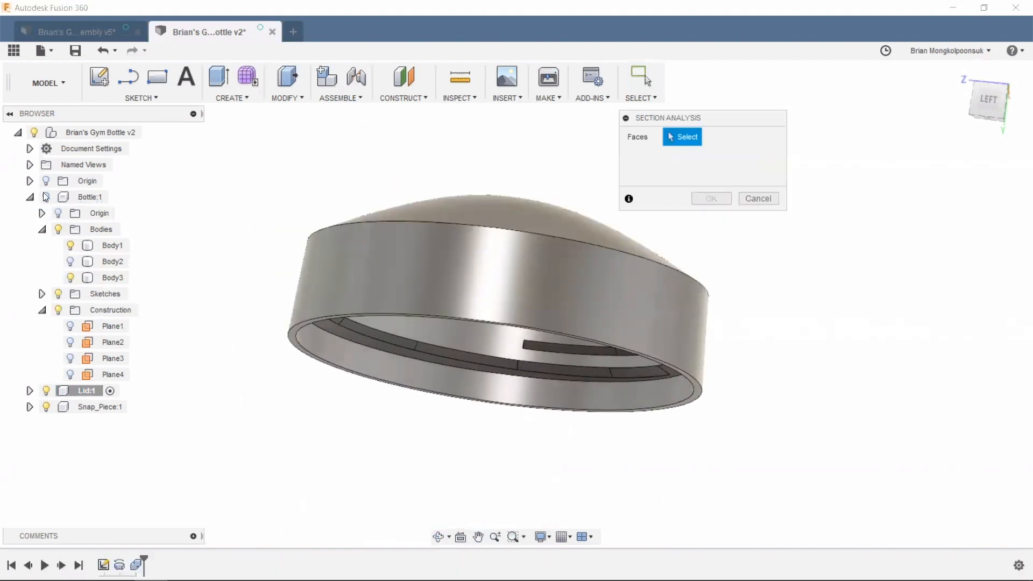
left_click(46, 197)
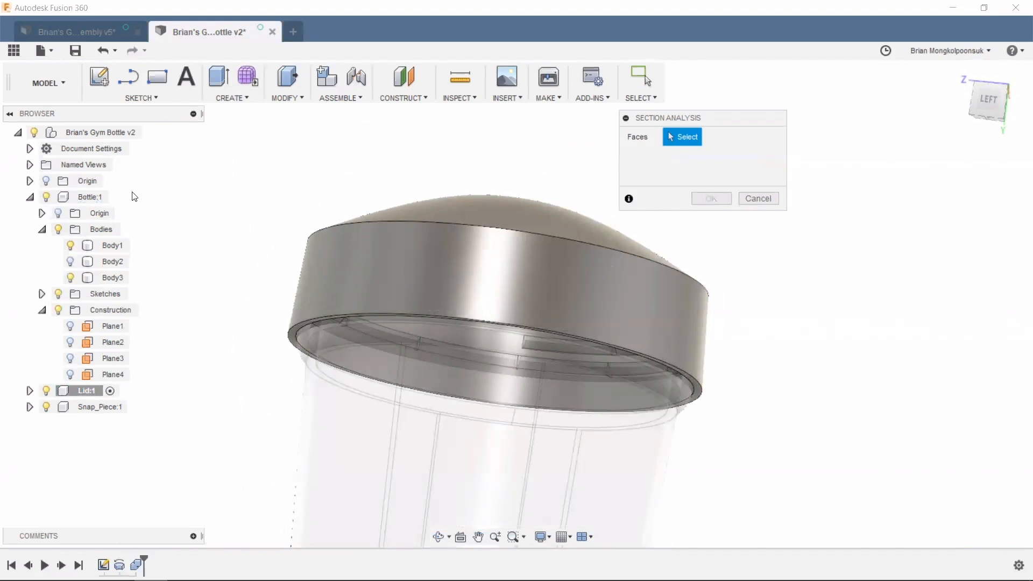
left_click(47, 181)
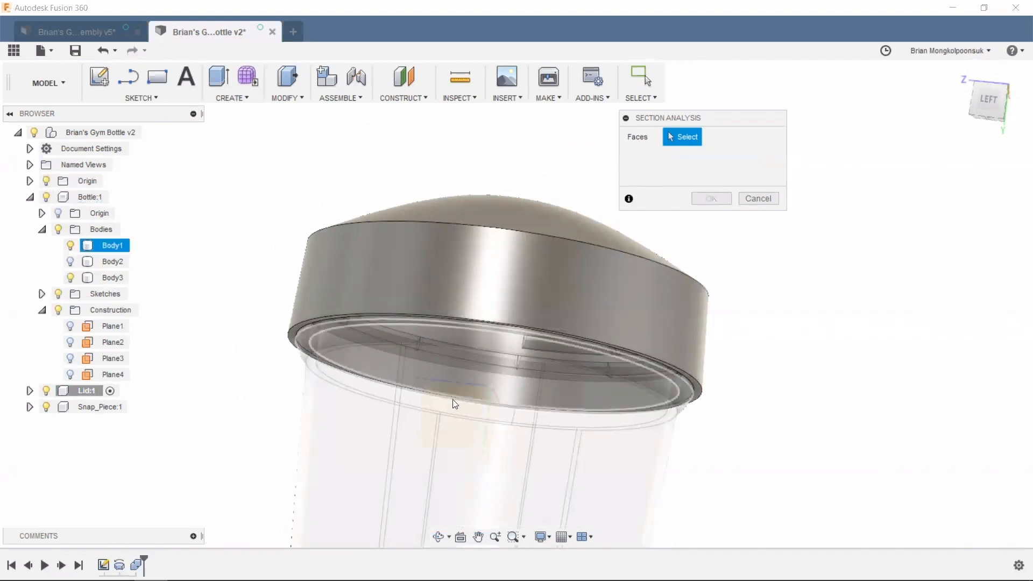
left_click(426, 430)
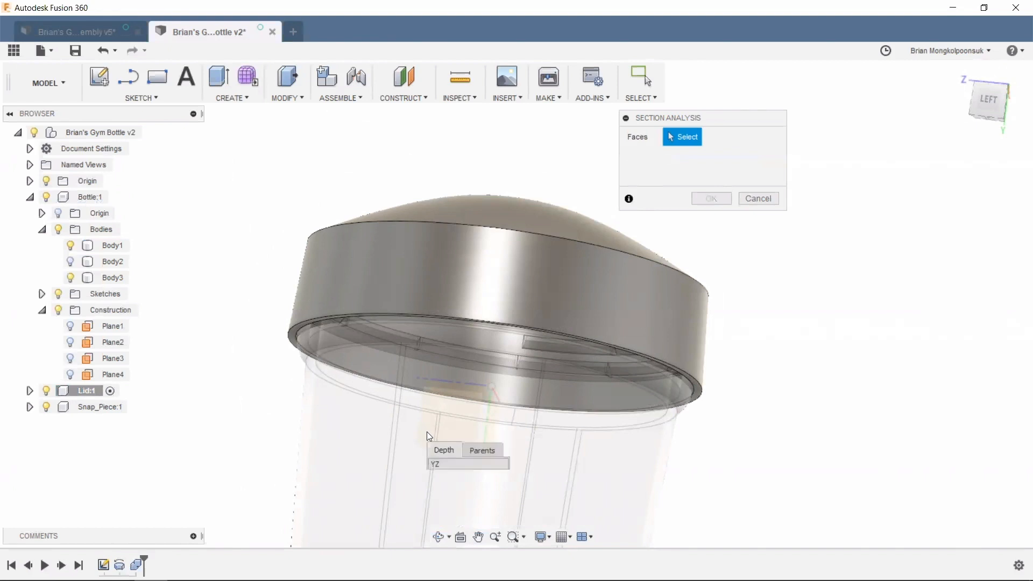
left_click(436, 464)
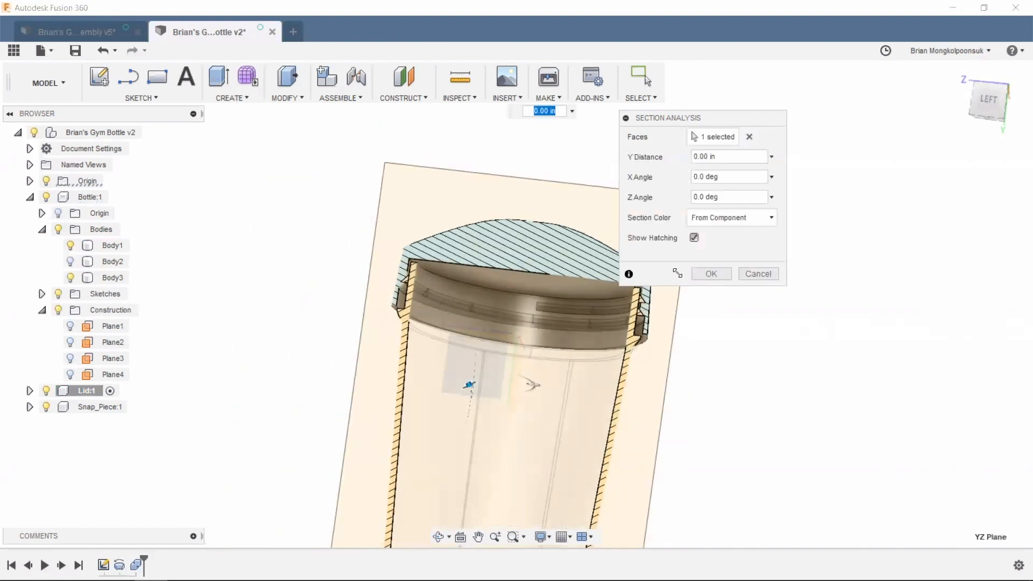
left_click(712, 275)
- Examine how the bottle's thread fits the lid in the section view, and hide the analysis
scroll(618, 301, "up", 10)
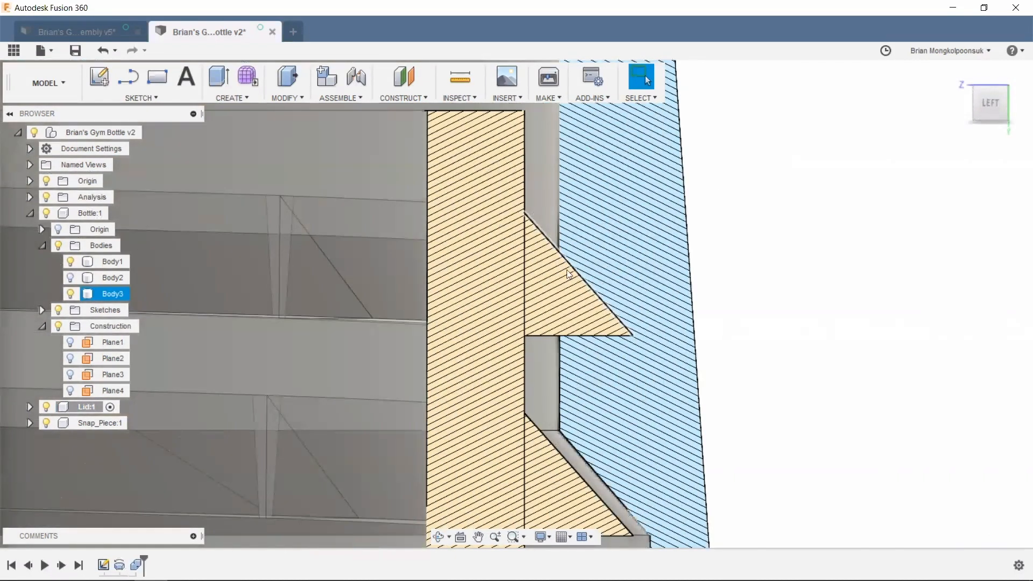
scroll(672, 264, "down", 10)
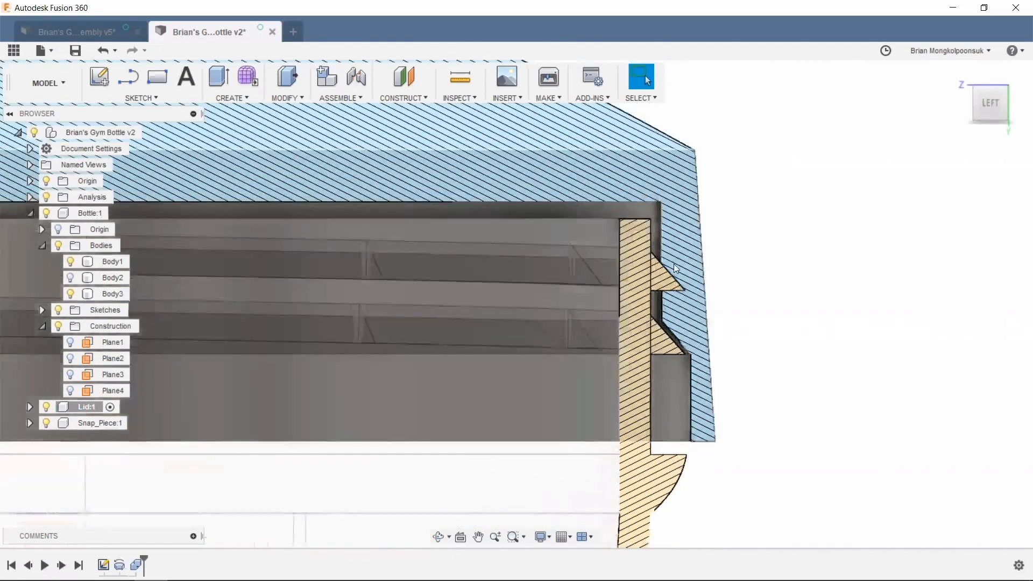
scroll(683, 269, "down", 2)
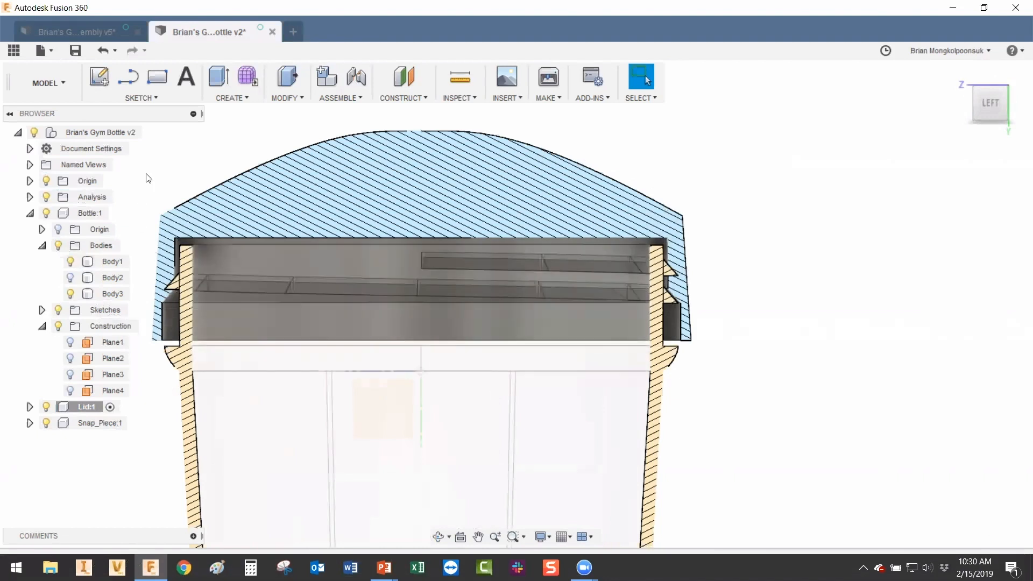
left_click(46, 199)
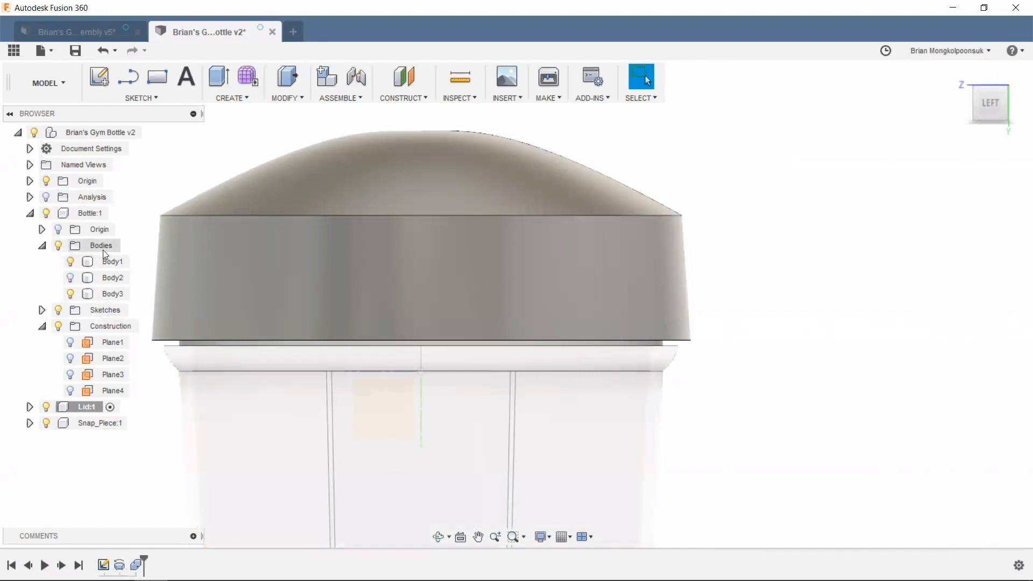
- Activate the Bottle component, show its main body again, and look at the settings of the neck's revolve feature
left_click(118, 213)
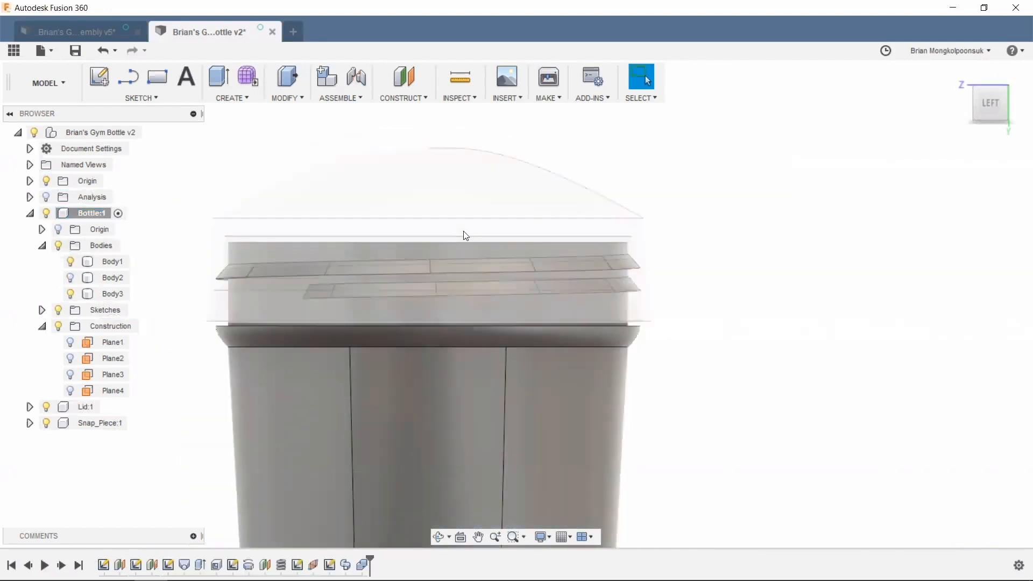
scroll(612, 246, "up", 5)
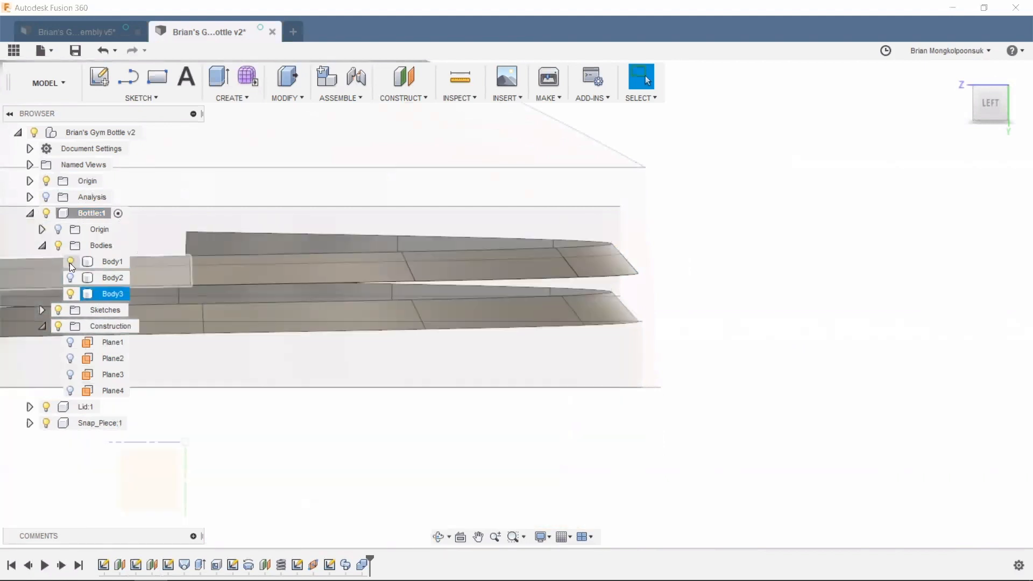
left_click(70, 262)
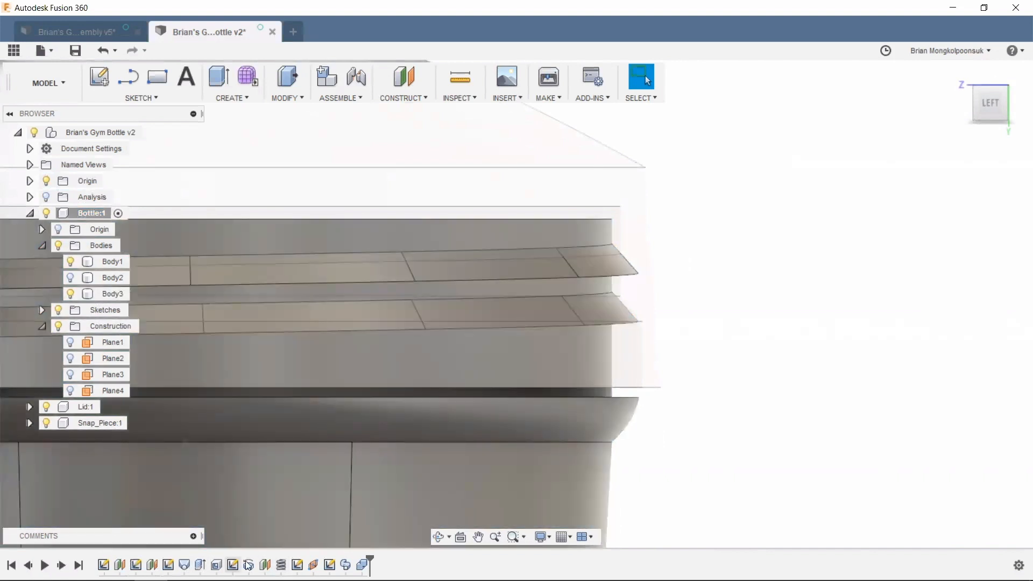
double_click(247, 565)
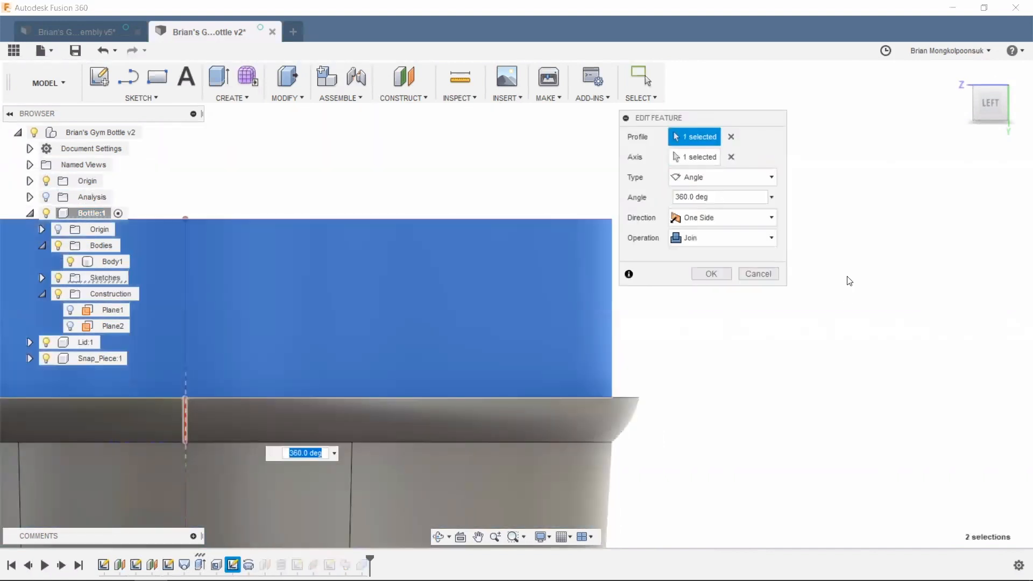
left_click(752, 276)
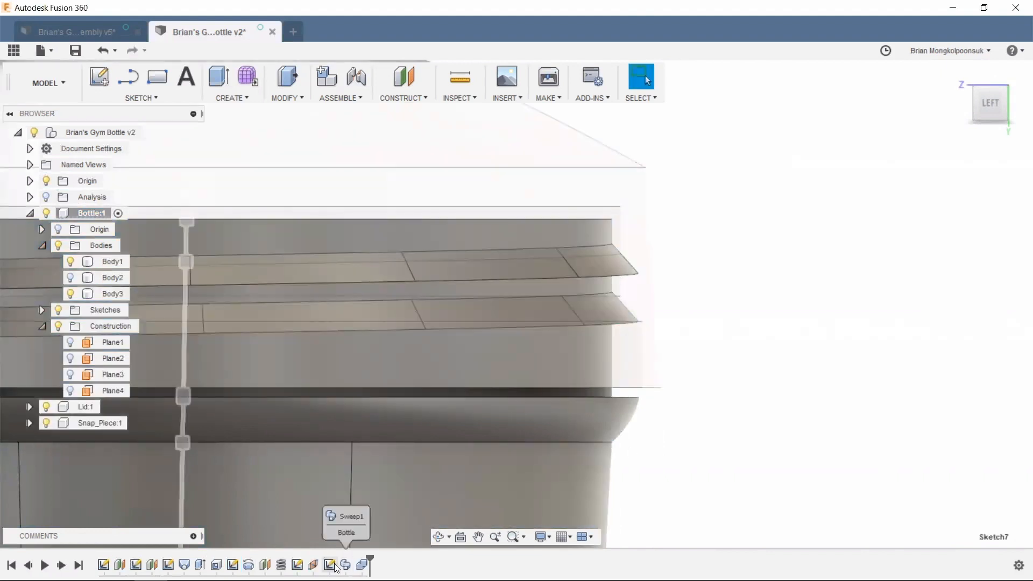
- Edit the thread profile sketch and draw a slightly larger closed outline of lines around the triangular profile, ending at the bottle wall
double_click(331, 565)
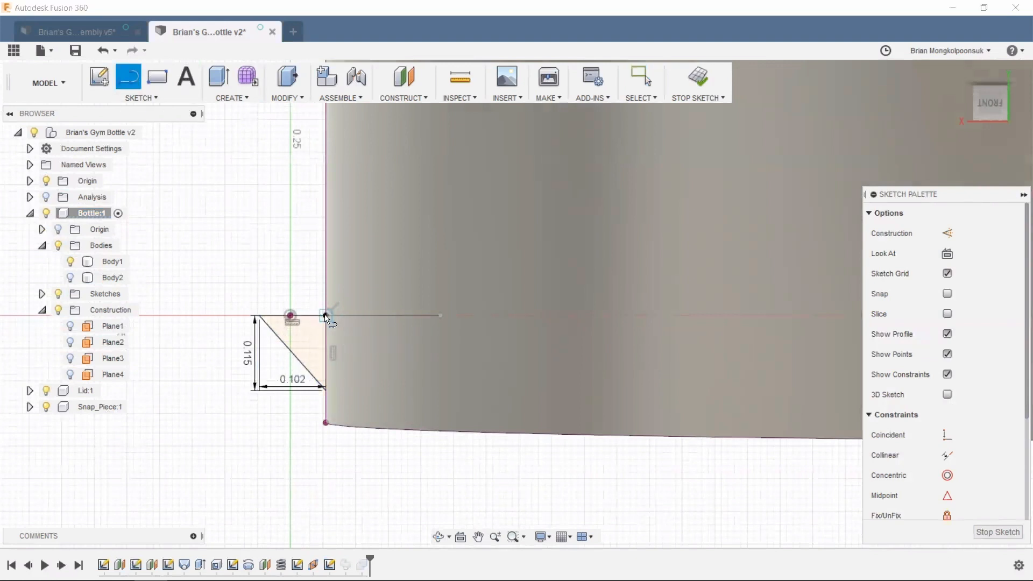
left_click(326, 411)
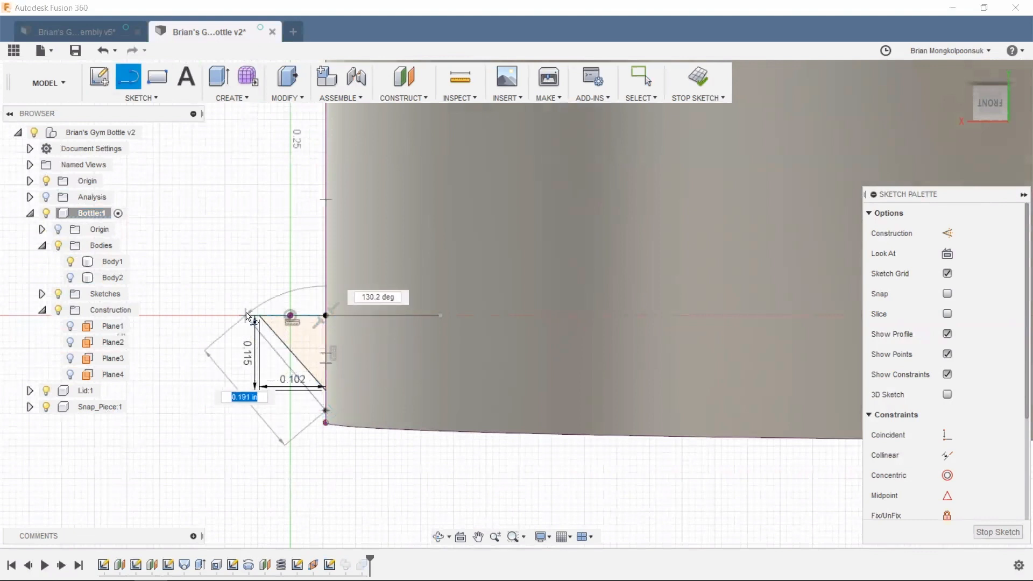
left_click(247, 316)
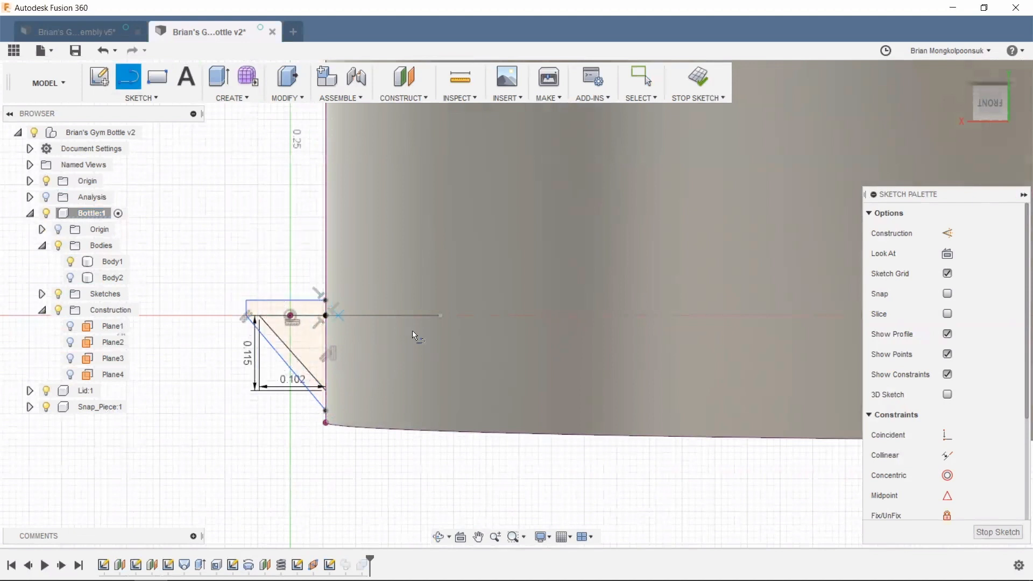
key("Escape")
- Examine the enlarged outline around the thread profile against the bottle neck, and finish the sketch
scroll(377, 307, "down", 3)
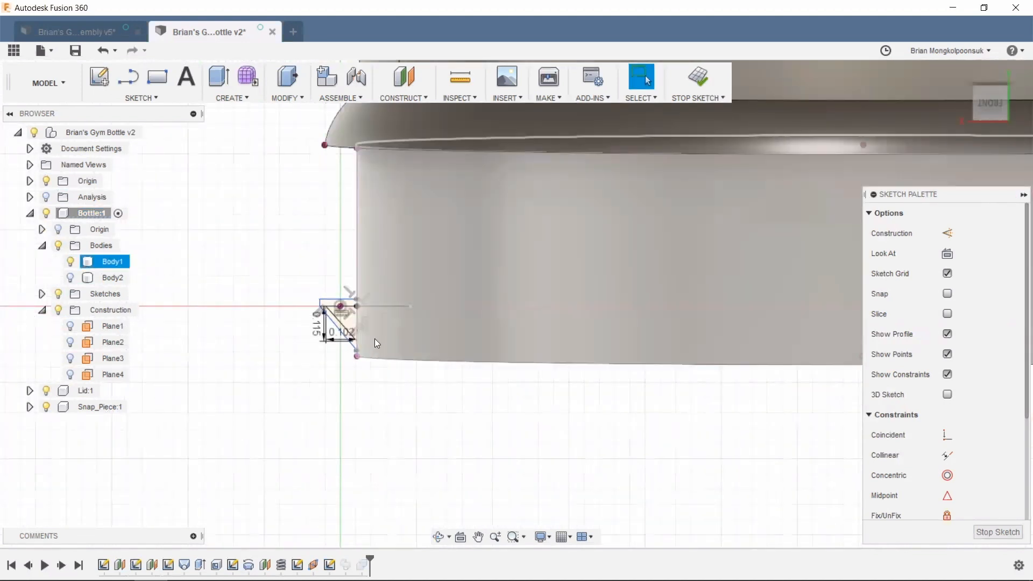
scroll(371, 344, "down", 3)
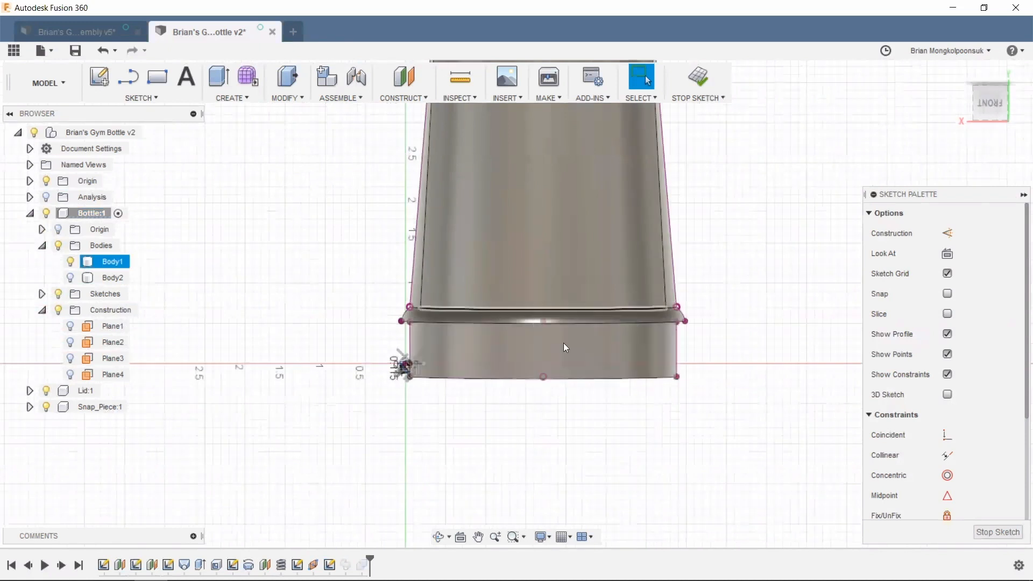
middle_click_drag(535, 397, 565, 339, "shift")
scroll(457, 422, "up", 5)
middle_click_drag(457, 409, 542, 311, "shift")
scroll(519, 345, "up", 3)
scroll(542, 311, "up", 5)
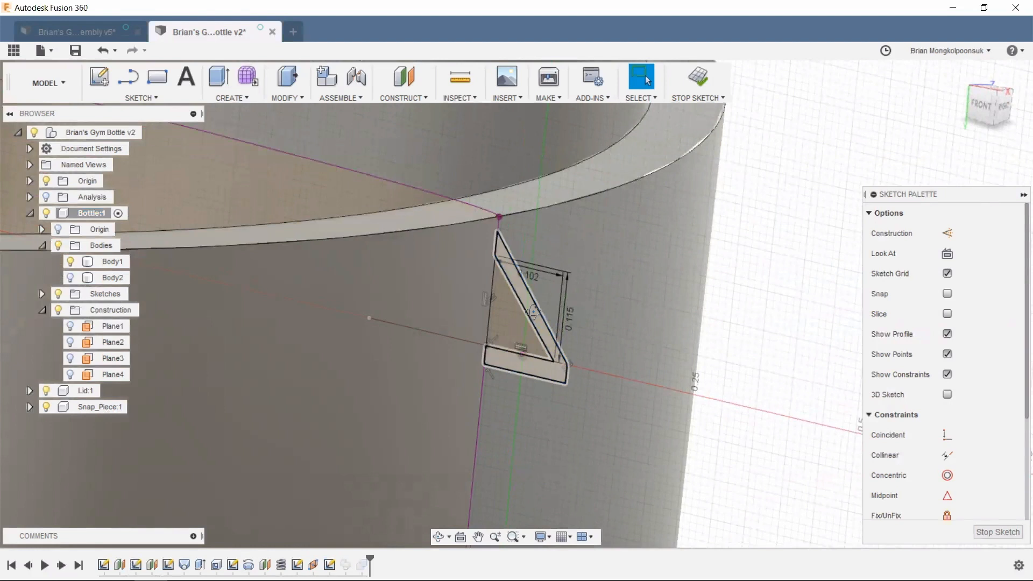
scroll(565, 301, "down", 8)
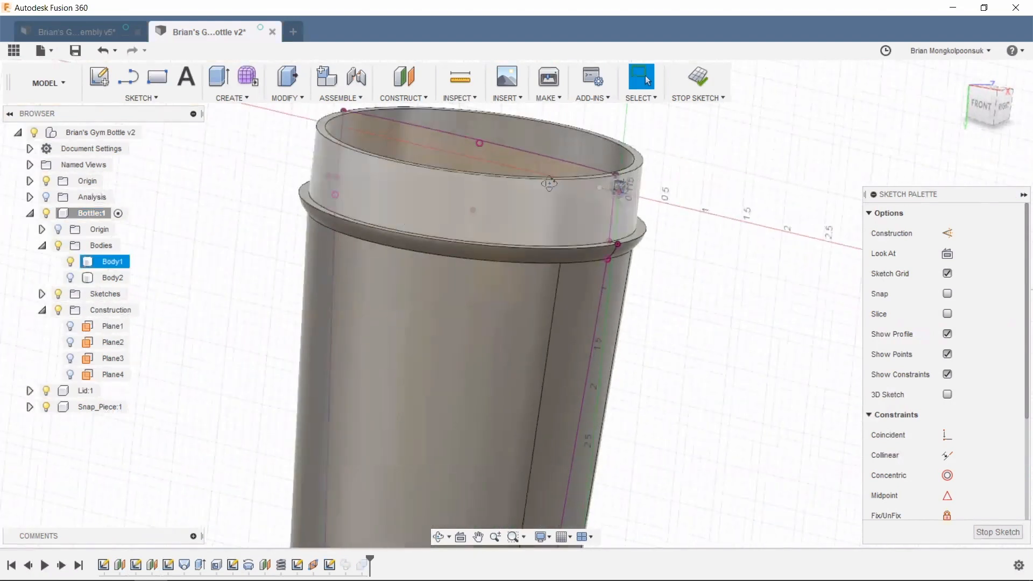
left_click(698, 77)
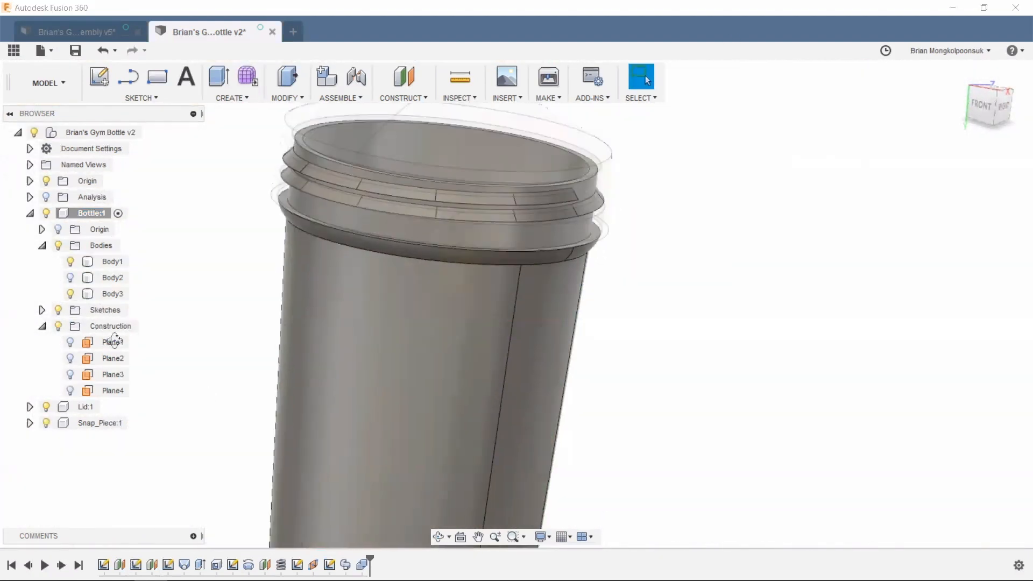
- Collapse the Bottle component, activate the Lid component, and examine the lid on the bottle
left_click(30, 213)
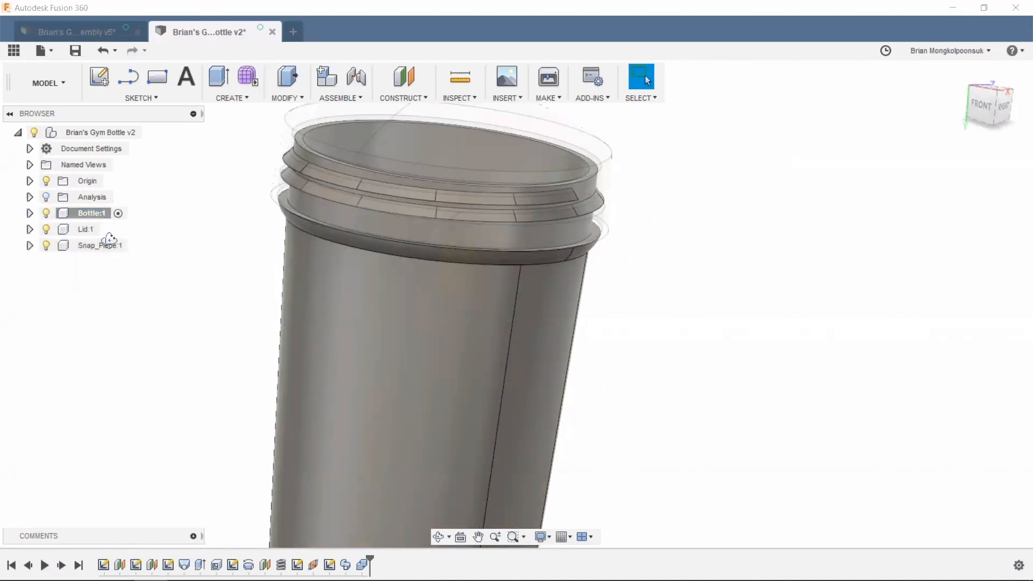
left_click(108, 230)
scroll(366, 251, "down", 4)
middle_click_drag(525, 271, 616, 258, "shift")
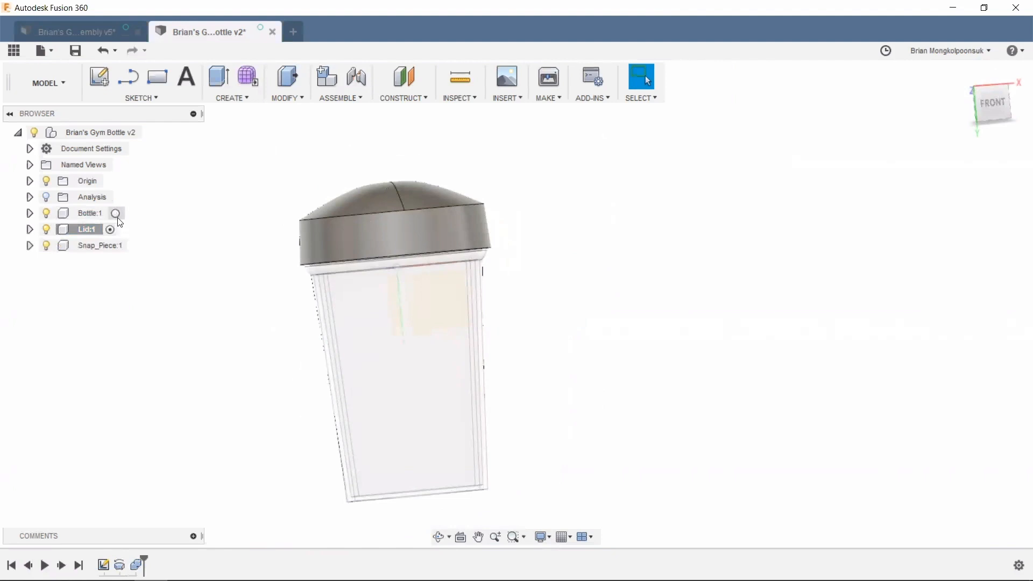
middle_click_drag(554, 226, 507, 248, "shift")
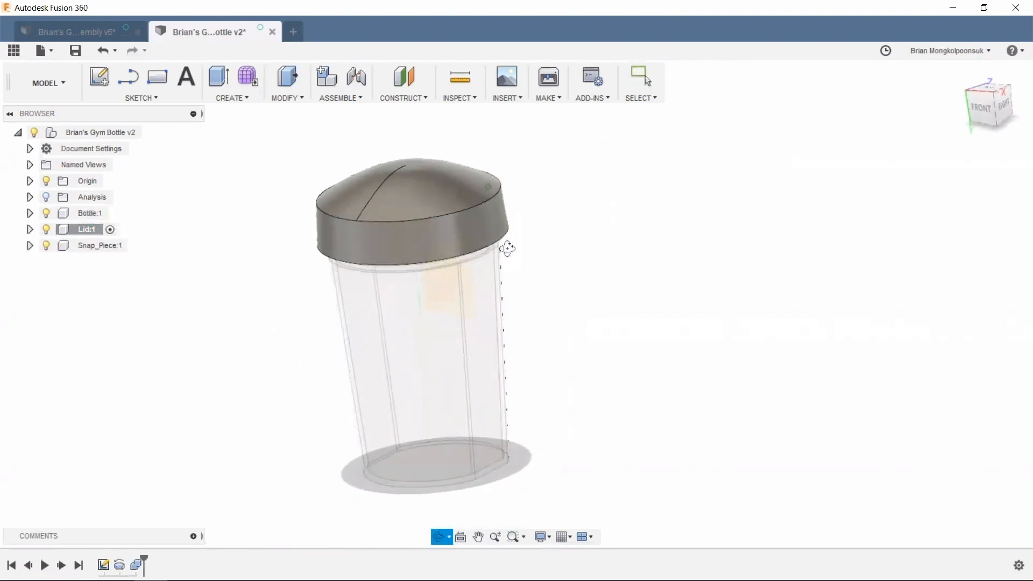
scroll(246, 201, "up", 4)
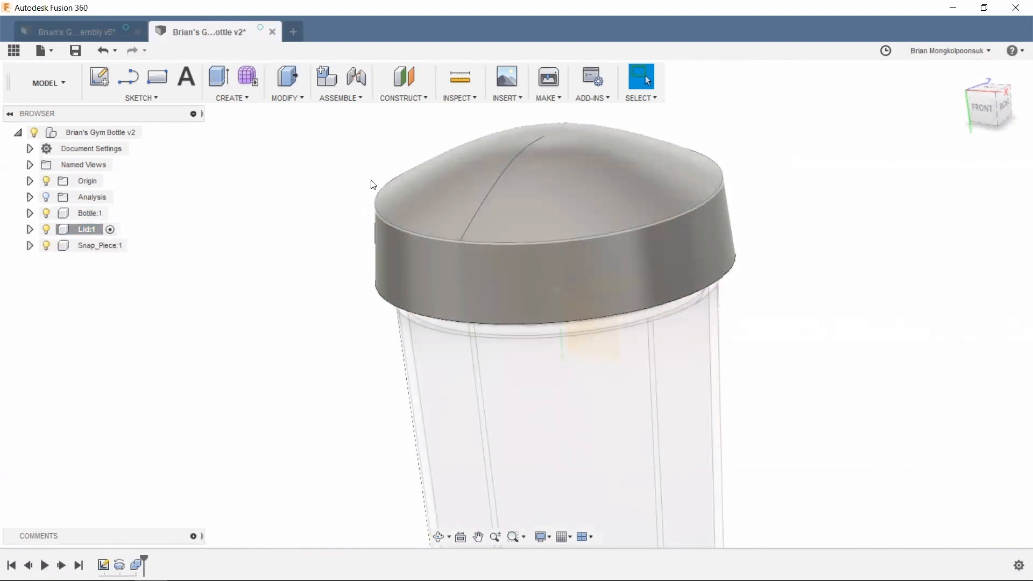
- Switch to the finished gym bottle assembly document to examine its lid, and return to the Gym Bottle document
left_click(49, 26)
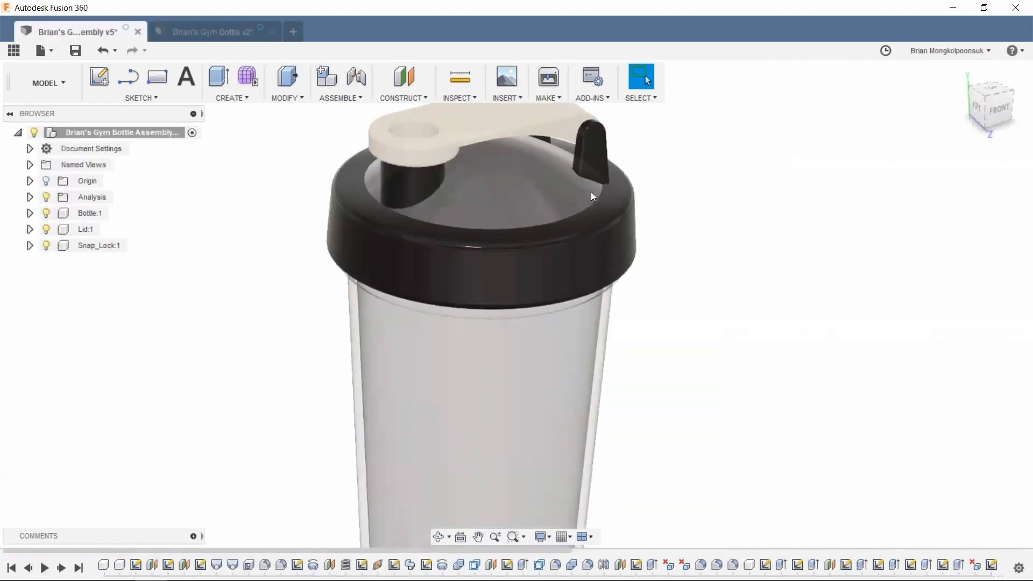
scroll(597, 195, "up", 3)
scroll(565, 204, "down", 2)
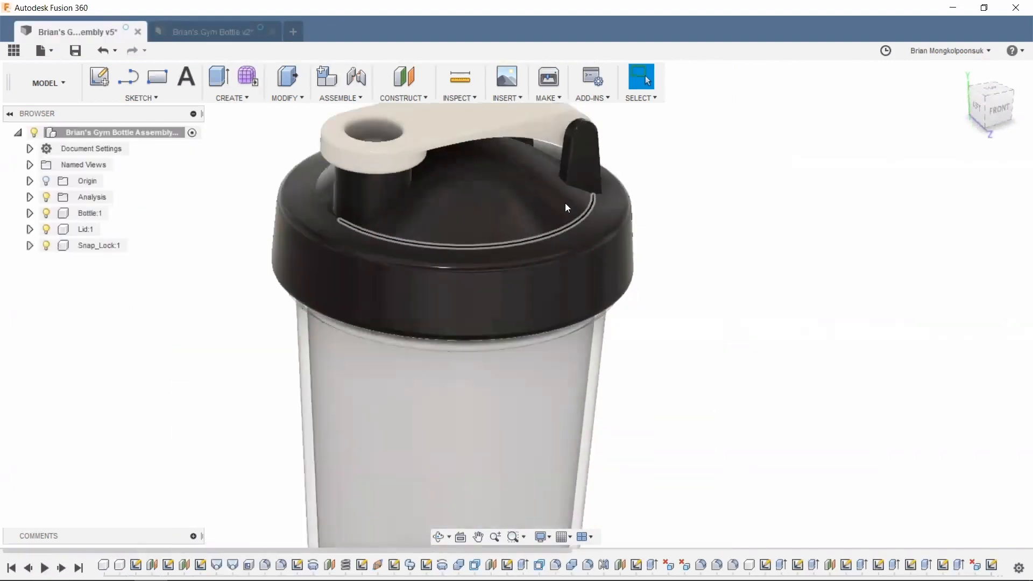
left_click(200, 30)
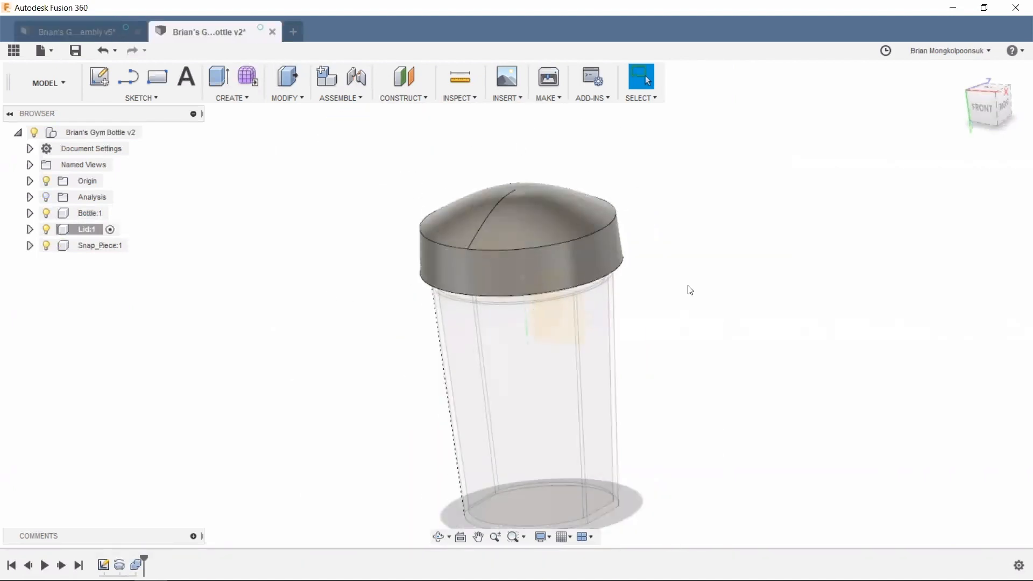
- Activate the top-level component and inspect the complete bottle with its lid
scroll(683, 298, "down", 3)
scroll(667, 306, "up", 4)
middle_click_drag(662, 305, 707, 269)
left_click(81, 230)
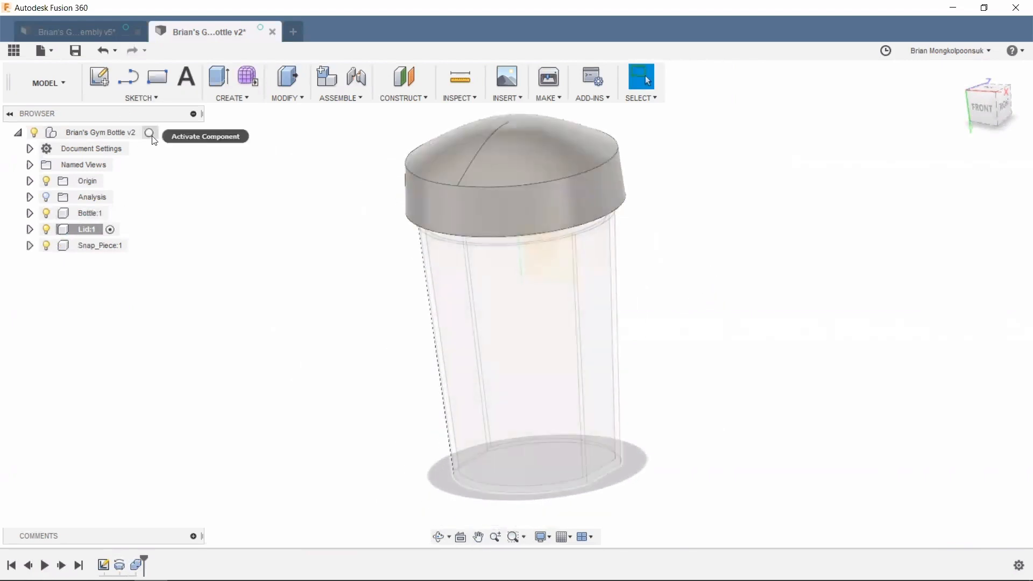
left_click(150, 133)
middle_click_drag(266, 188, 301, 183, "shift")
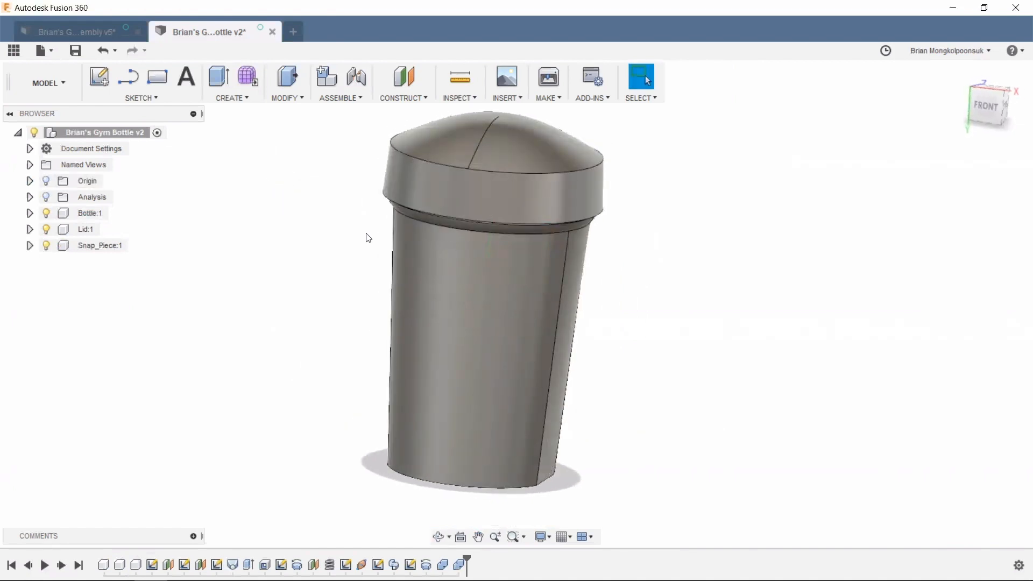
middle_click_drag(357, 222, 325, 229, "shift")
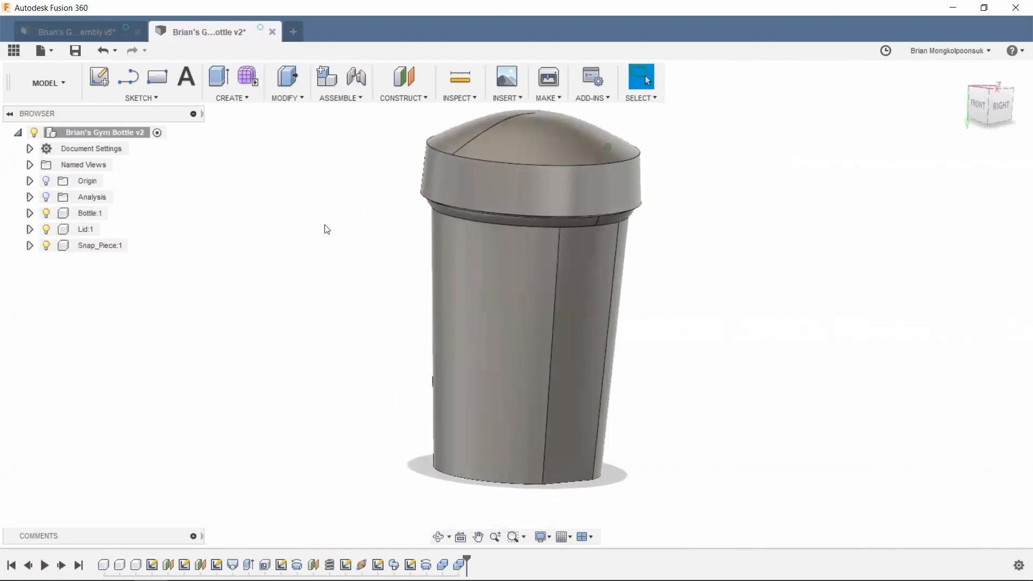
- Try moving the lid up off the bottle, and undo the move
scroll(364, 257, "down", 3)
scroll(363, 254, "up", 2)
middle_click_drag(392, 237, 415, 269)
left_click_drag(479, 258, 482, 179)
middle_click_drag(482, 177, 591, 264, "shift")
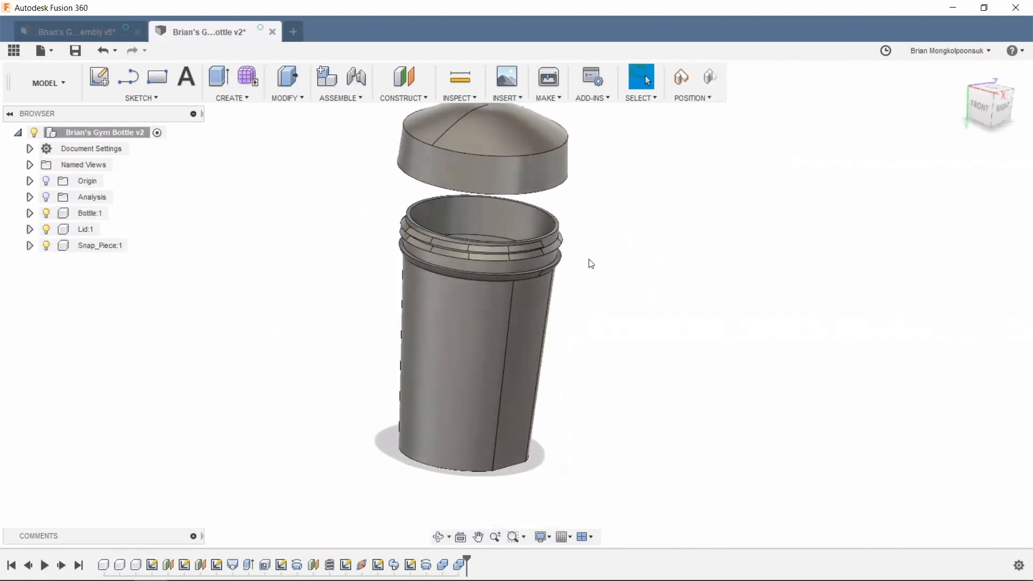
key("ctrl+z")
- Try moving the bottle sideways out from under the lid and shifting the lid, and undo both moves
middle_click_drag(607, 242, 645, 244)
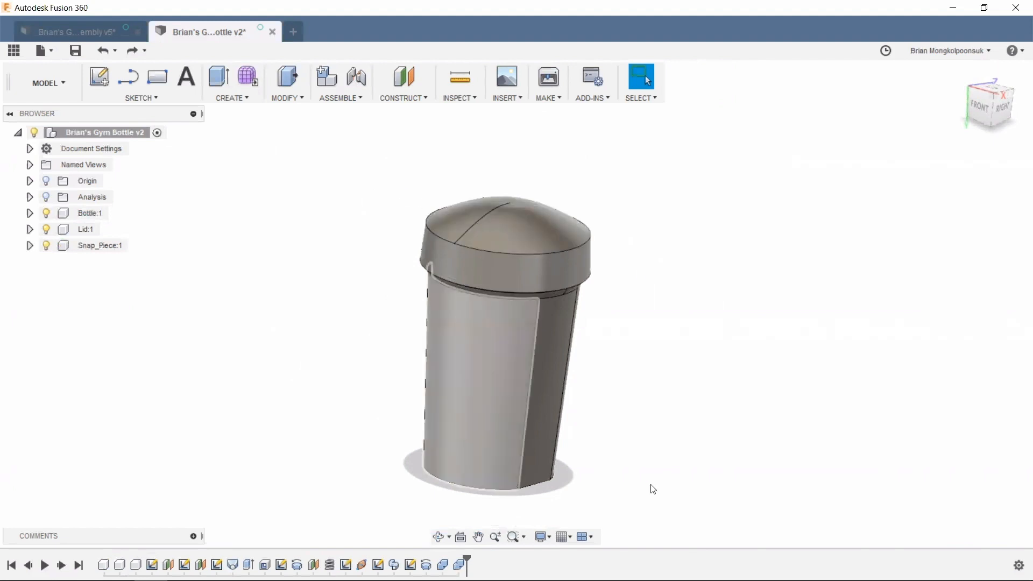
left_click_drag(529, 398, 451, 397)
left_click_drag(480, 246, 526, 225)
key("ctrl+z")
key("ctrl+z")
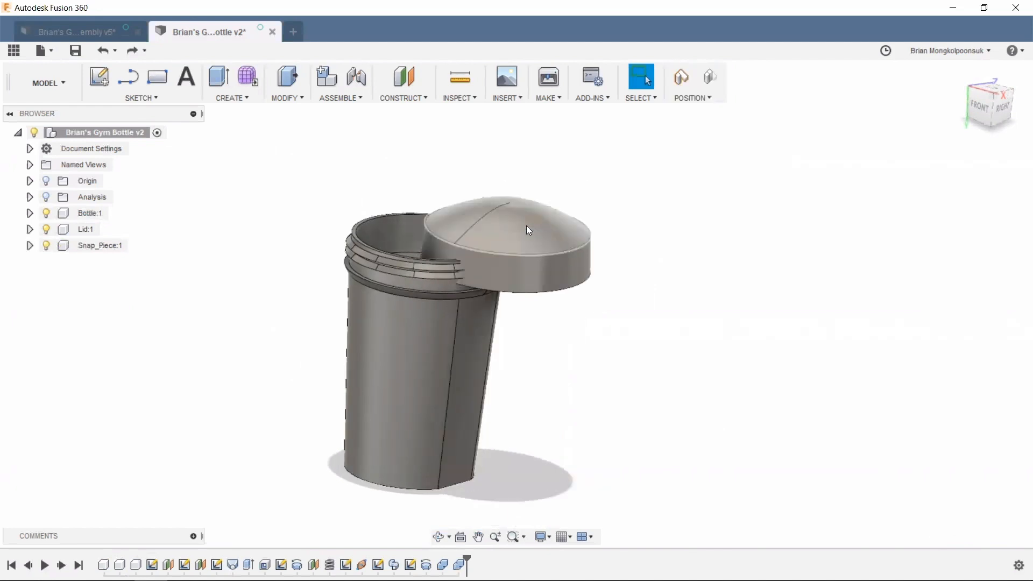
- Ground the Bottle component so that it stays fixed in place
right_click(81, 215)
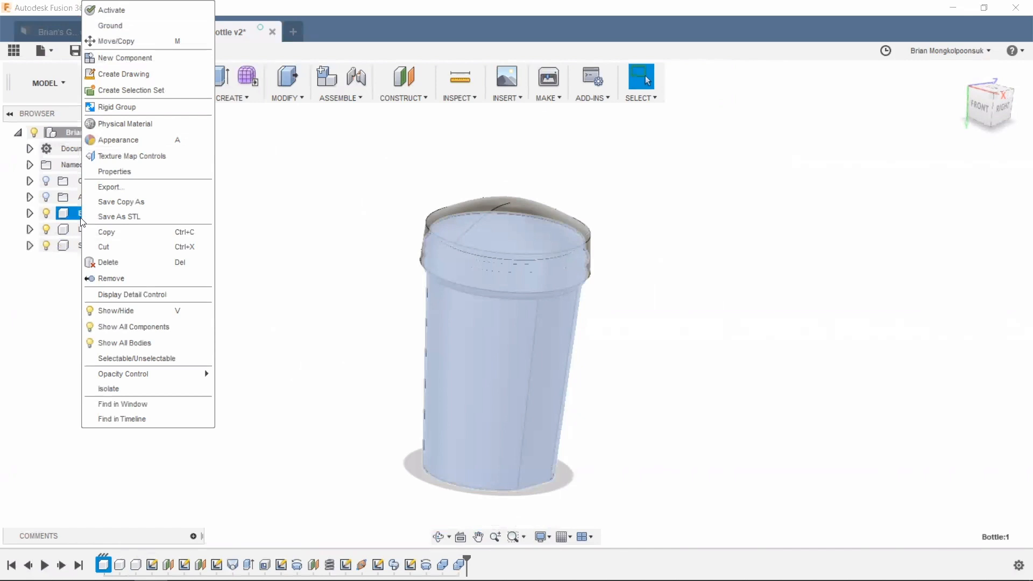
left_click(107, 30)
left_click(276, 295)
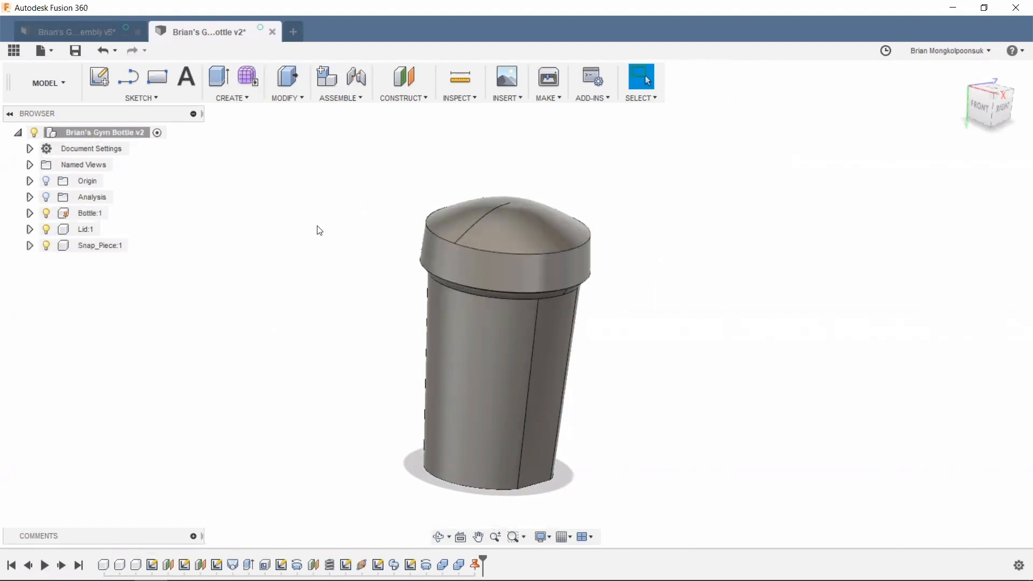
- Create a cylindrical as-built joint about the Z axis between the Lid and the Bottle, previewing its motion
left_click(338, 99)
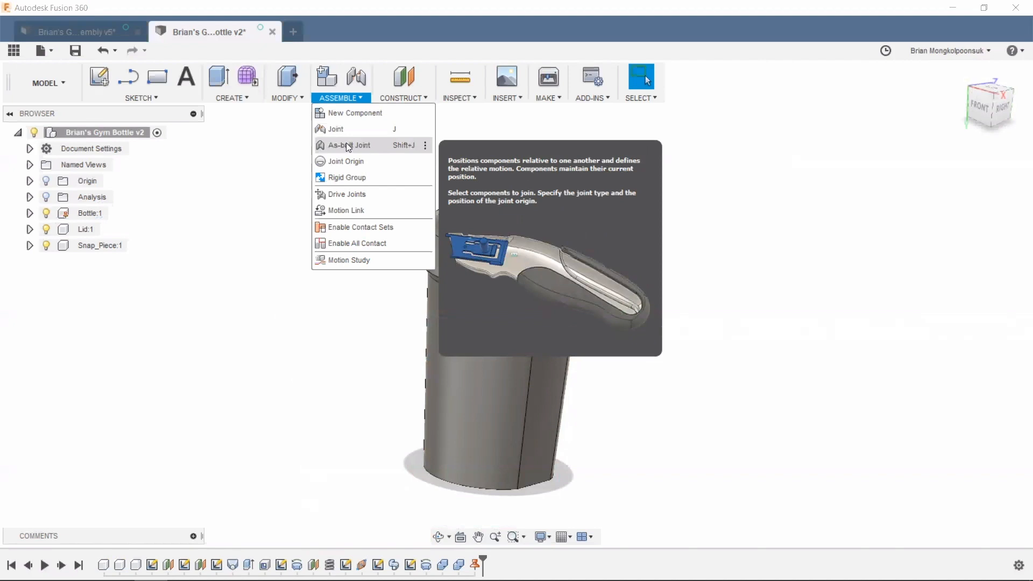
left_click(346, 144)
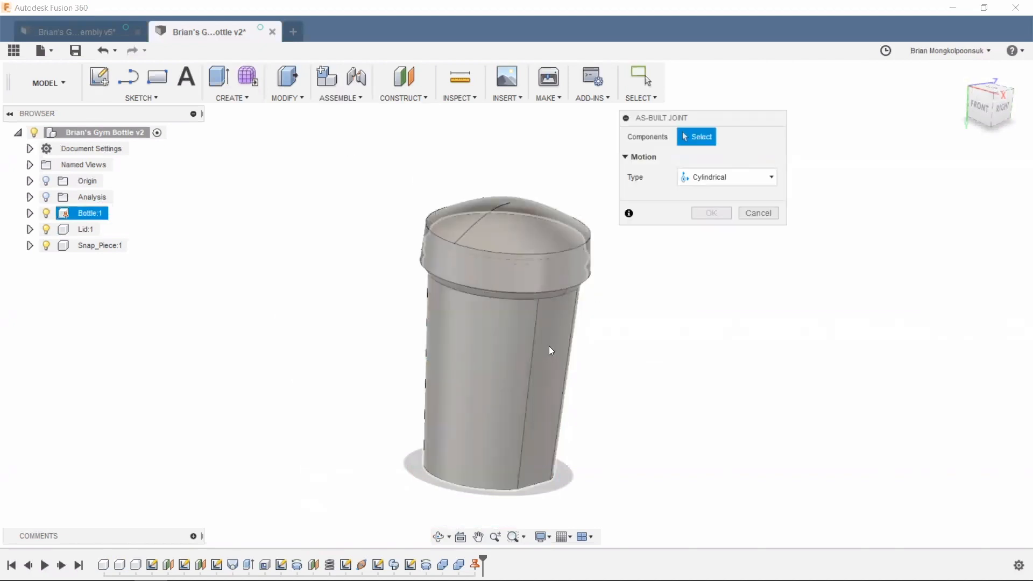
left_click(540, 245)
left_click(536, 337)
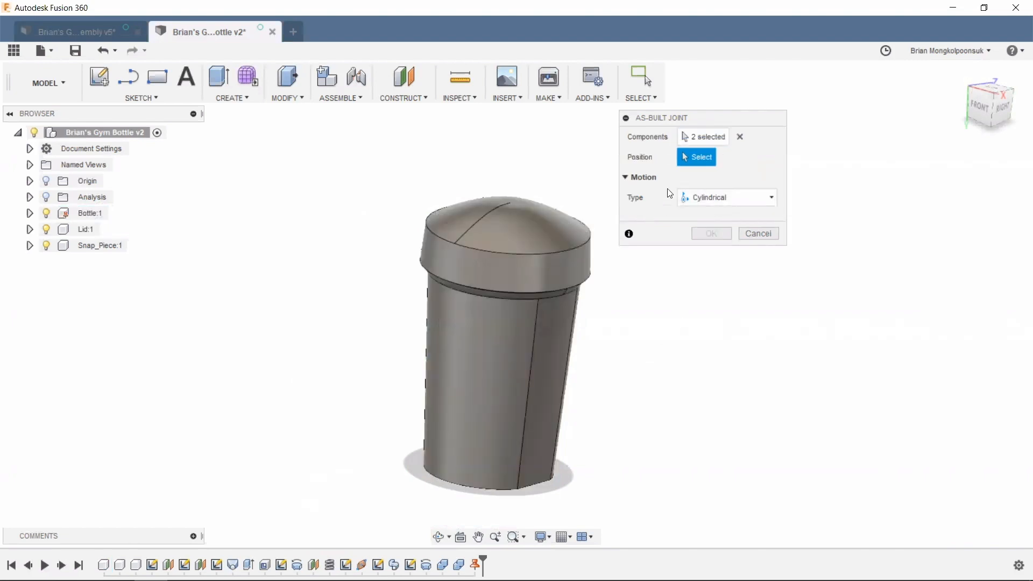
left_click(513, 241)
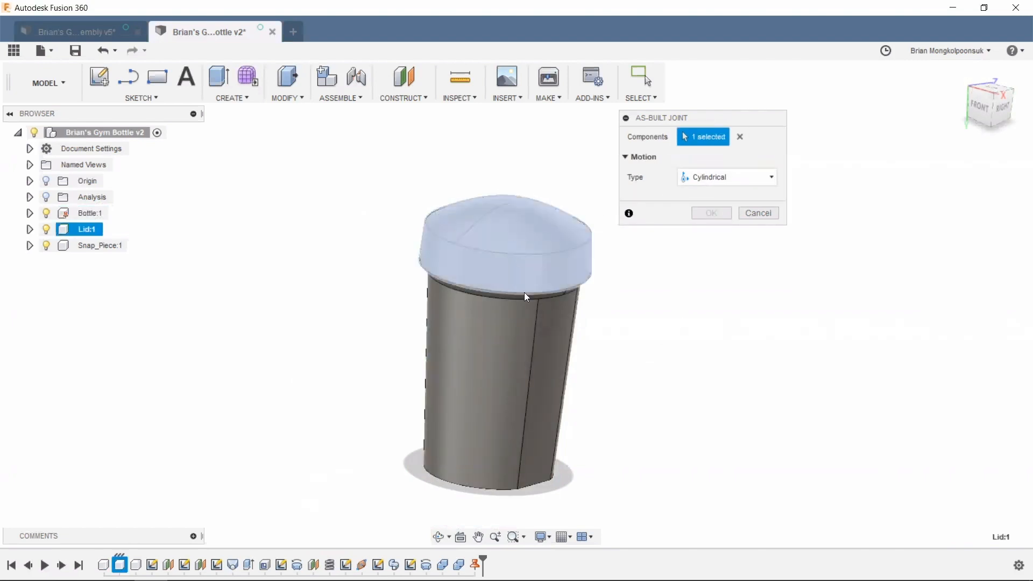
left_click(721, 182)
left_click(721, 178)
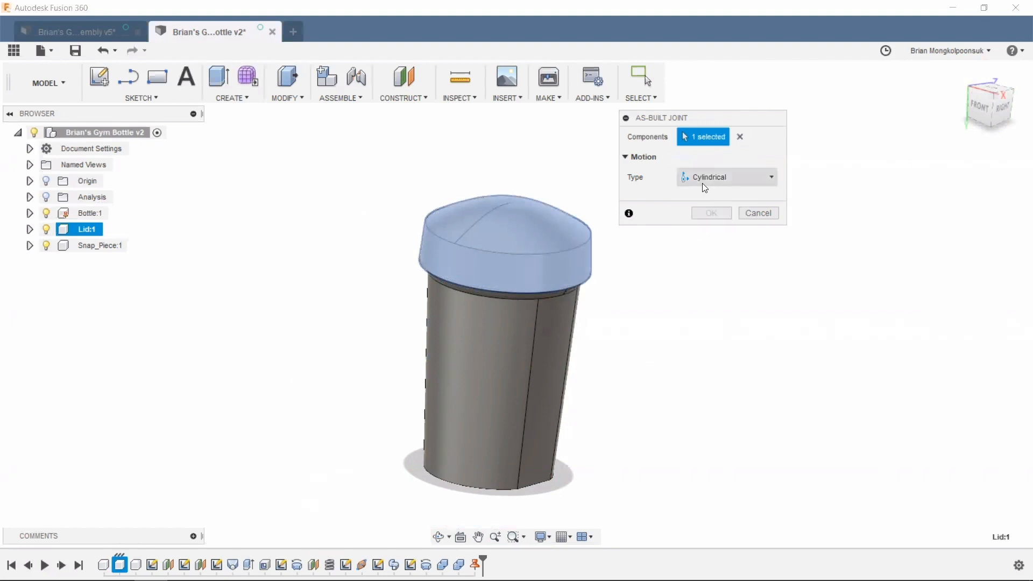
left_click(498, 338)
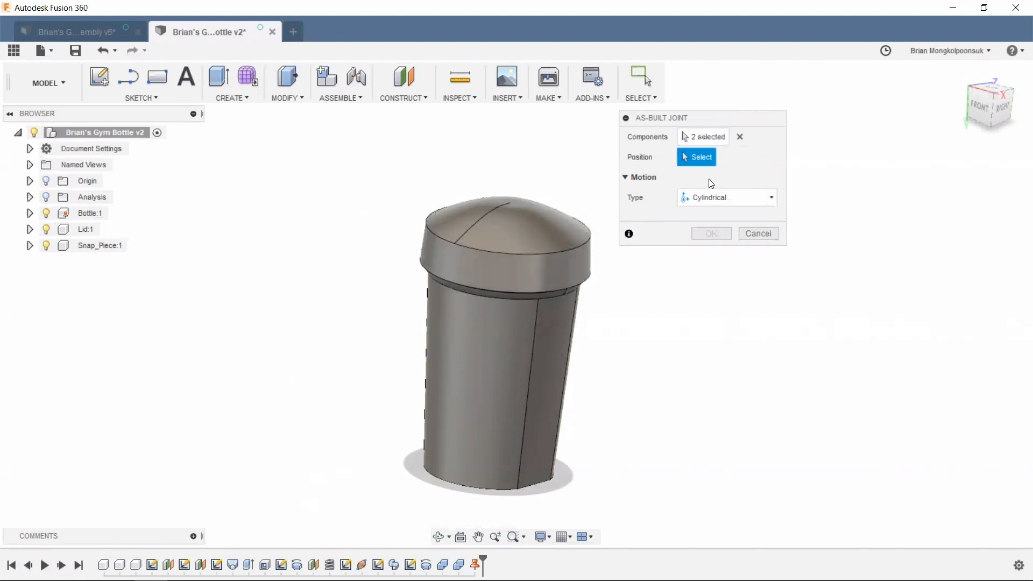
left_click(496, 254)
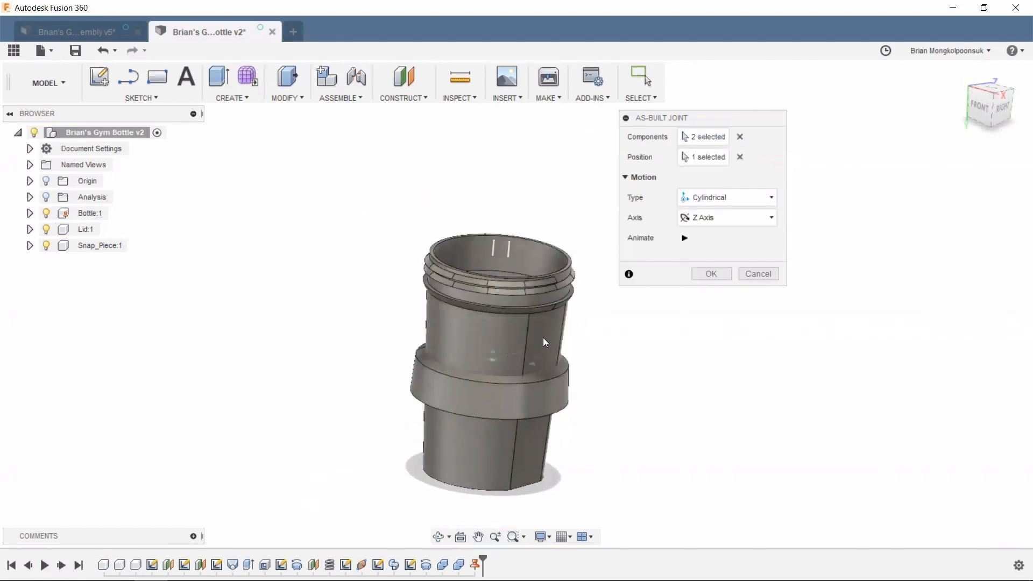
left_click(685, 238)
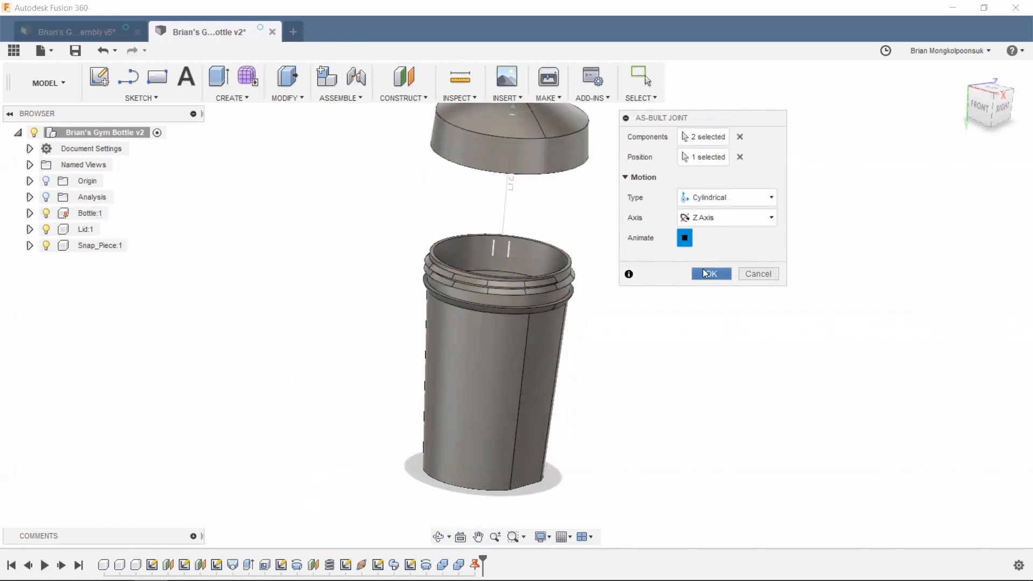
left_click(705, 274)
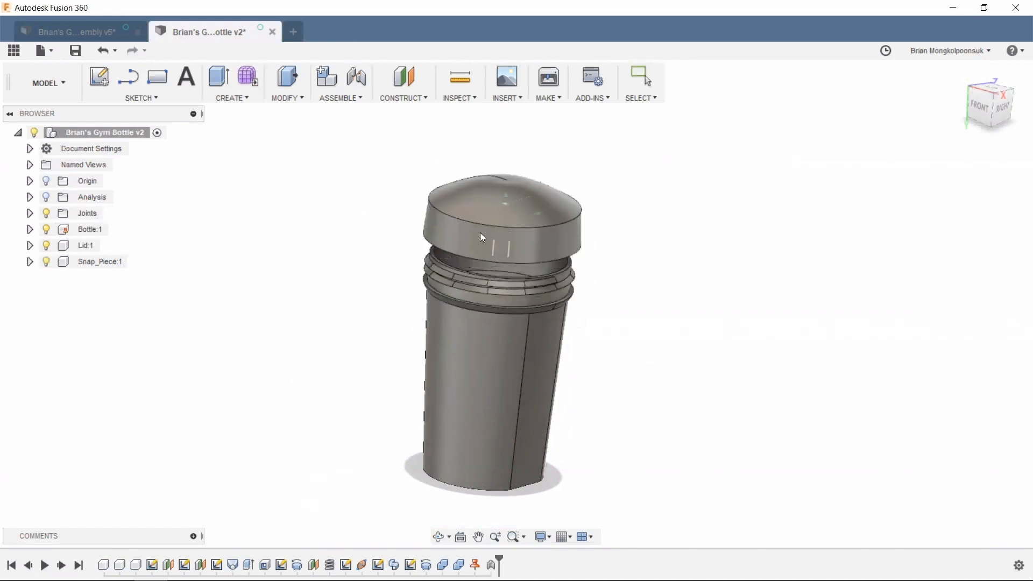
- Try moving the jointed lid relative to the bottle, and undo the move
left_click_drag(480, 232, 555, 230)
key("ctrl+z")
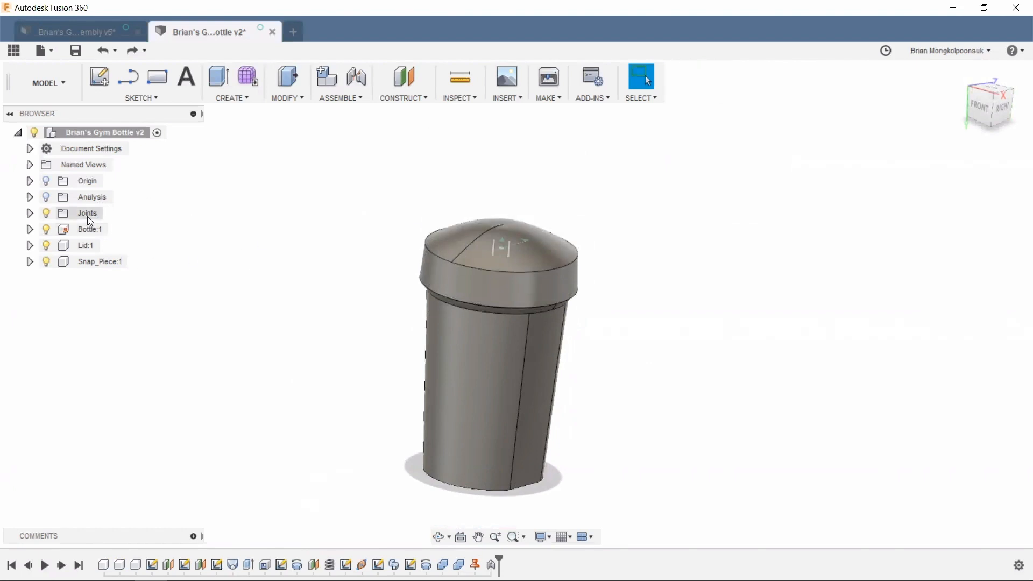
left_click(87, 243)
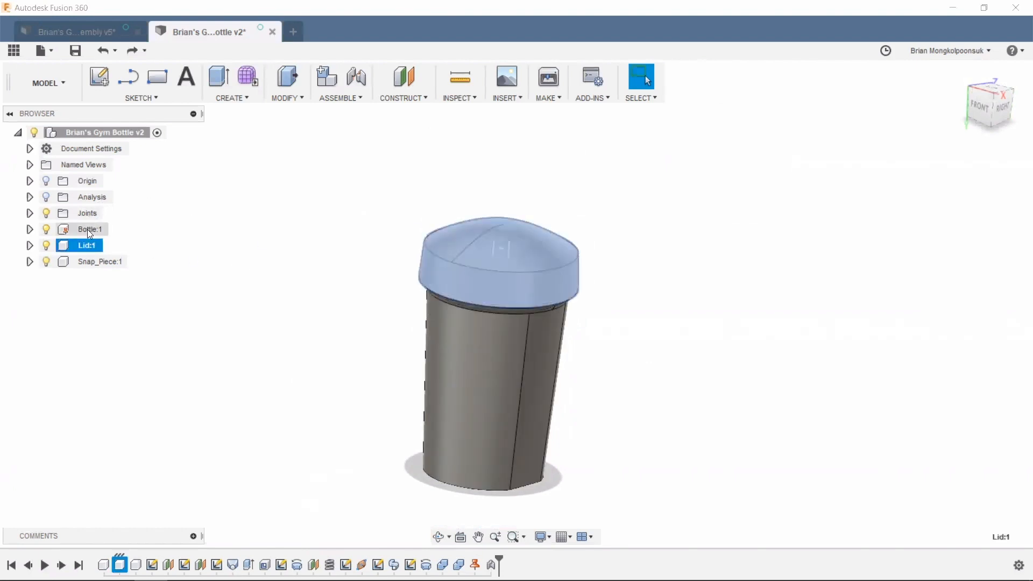
left_click(87, 229)
left_click(418, 221)
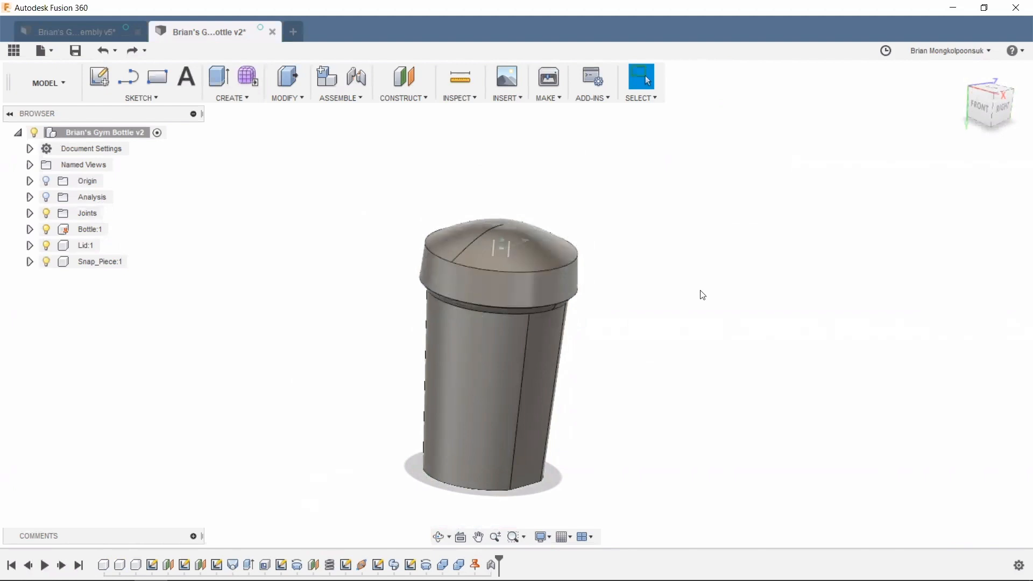
- Apply the Polycarbonate (Clear) appearance to the bottle and Plastic - Matte (Black) to the lid
key("a")
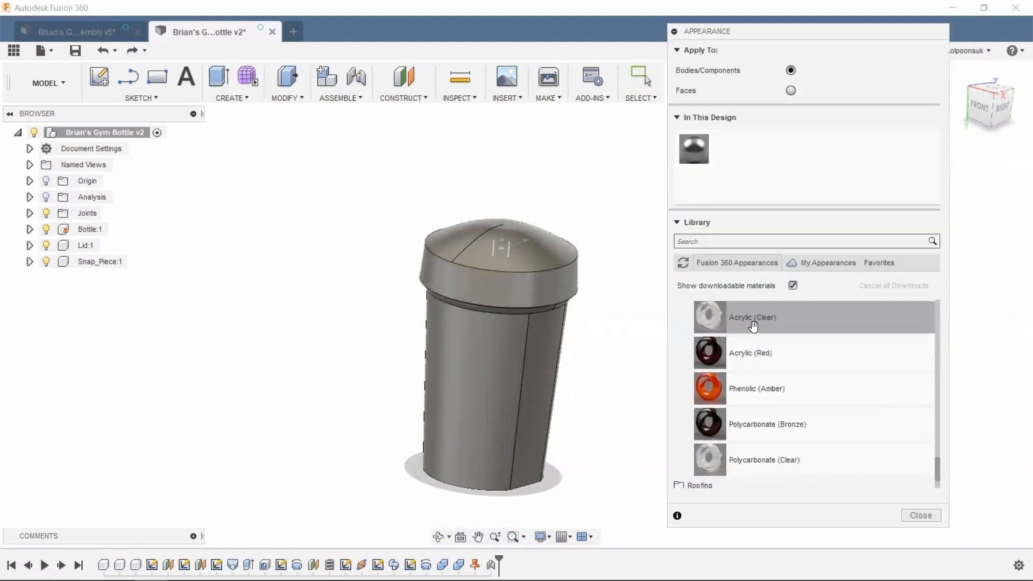
left_click_drag(764, 458, 572, 360)
scroll(805, 370, "down", 5)
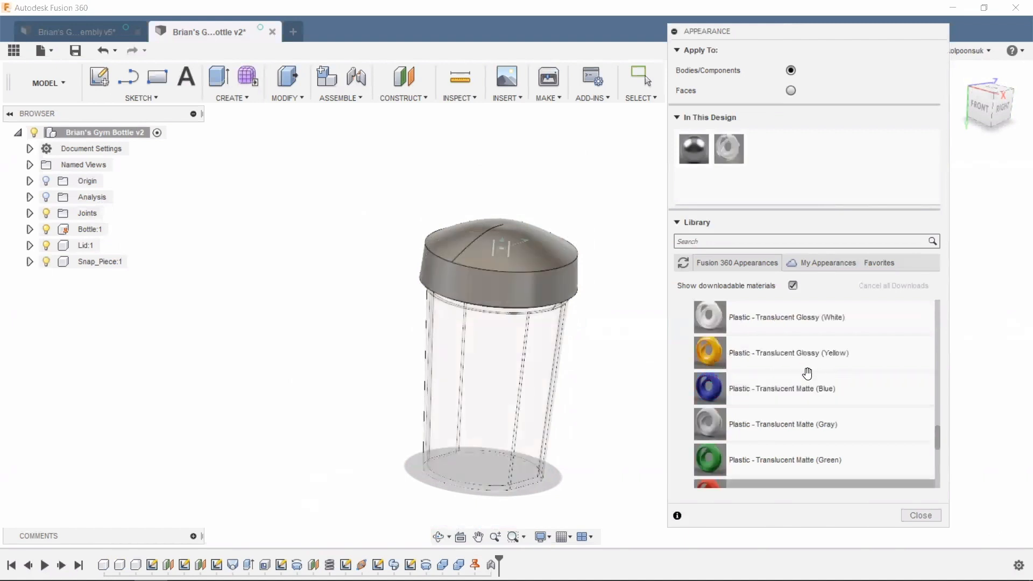
scroll(807, 373, "down", 6)
scroll(787, 387, "down", 3)
scroll(787, 387, "up", 10)
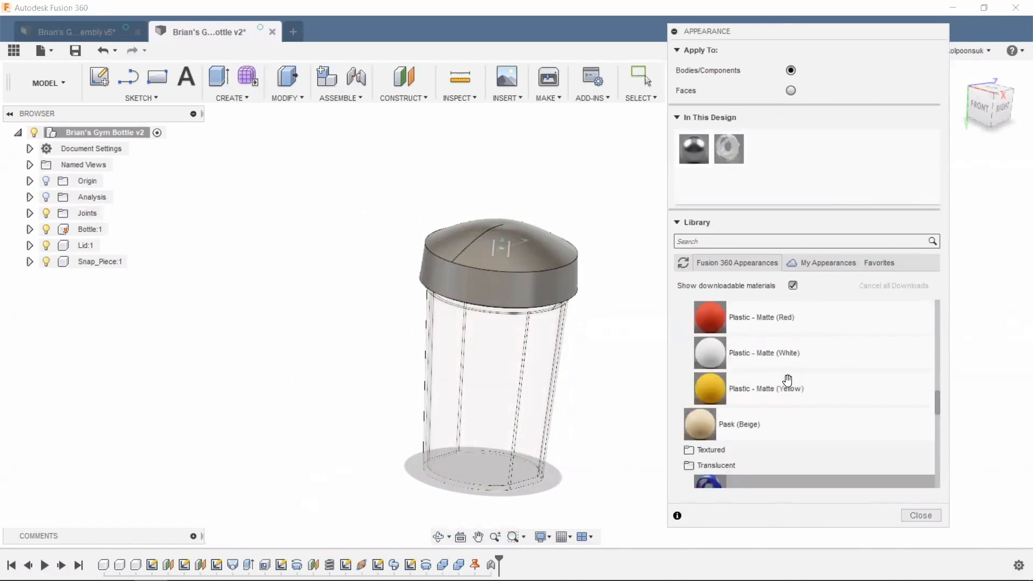
scroll(785, 383, "up", 3)
left_click_drag(784, 387, 451, 276)
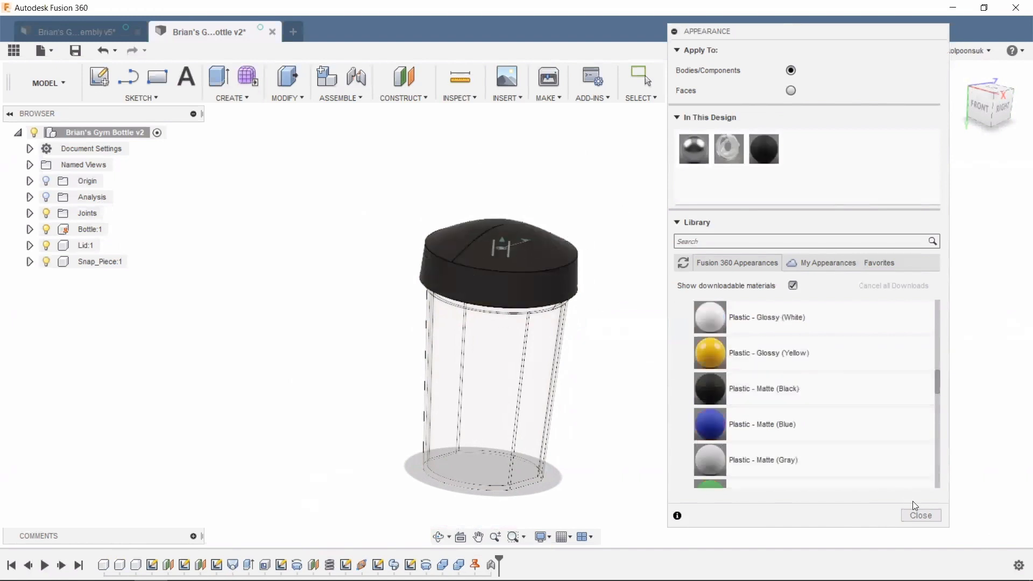
left_click(912, 514)
- Set the visual style to shaded without edges for the bottle and lid model
mouse_move(666, 341)
middle_mouse_down("shift")
mouse_move(624, 318)
mouse_move(660, 351)
middle_mouse_up("shift")
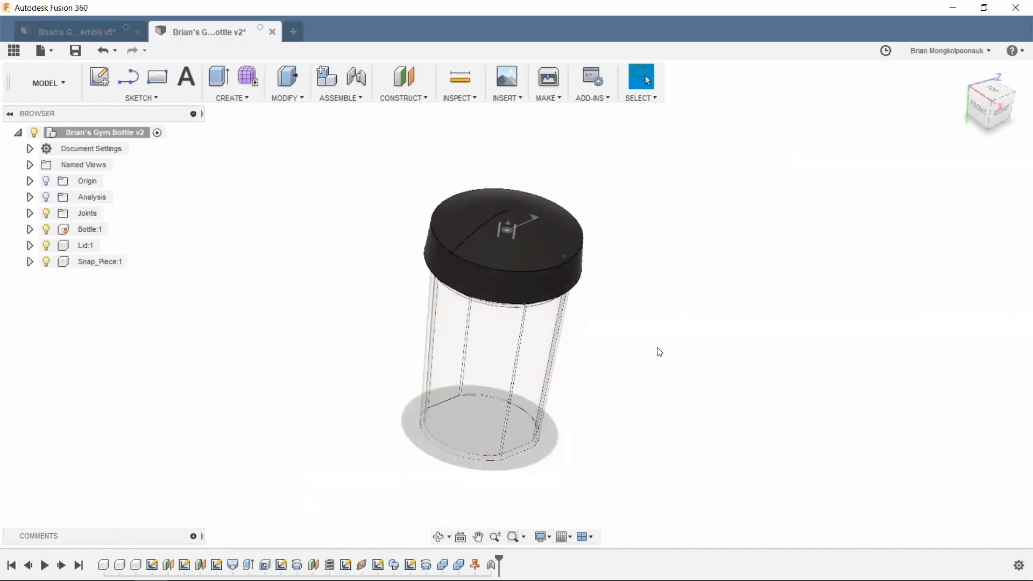
scroll(621, 344, "up", 2)
left_click(543, 536)
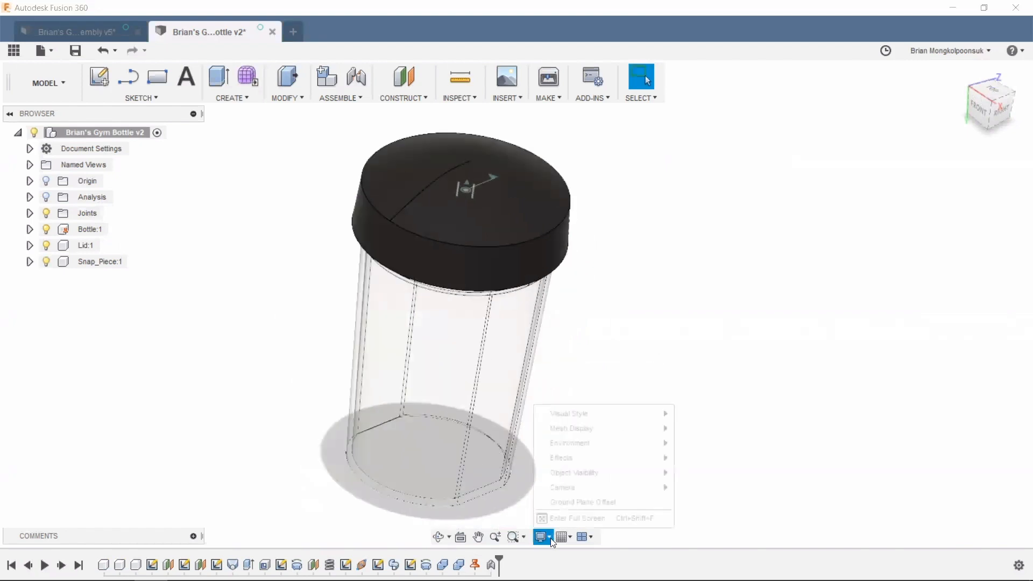
mouse_move(601, 412)
left_click(702, 412)
middle_click_drag(683, 325, 551, 259, "shift")
- Examine the finished gym bottle assembly in its own document, and return to the Snap_Piece component of the bottle model
left_click(106, 38)
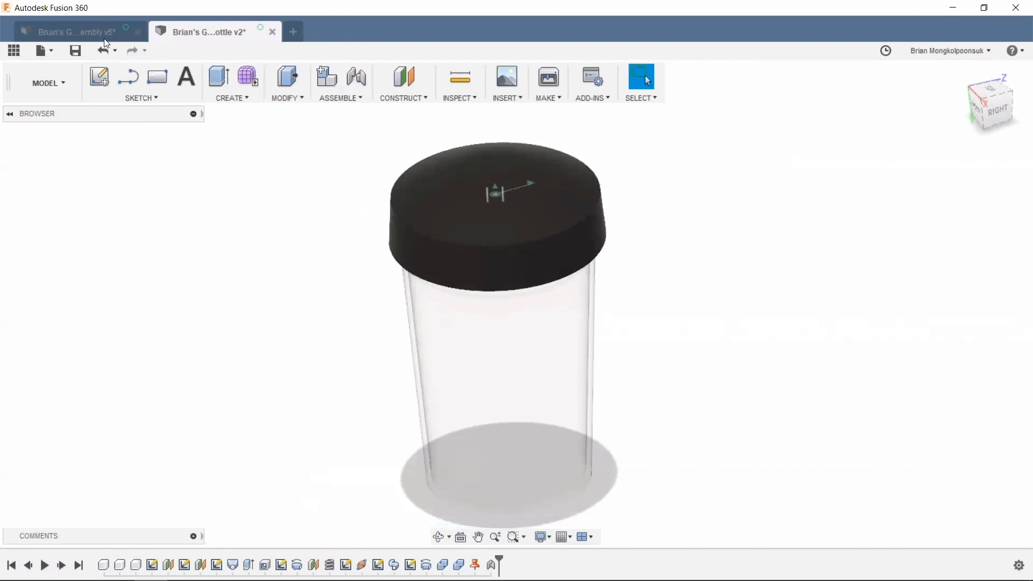
scroll(622, 186, "down", 4)
scroll(606, 167, "up", 2)
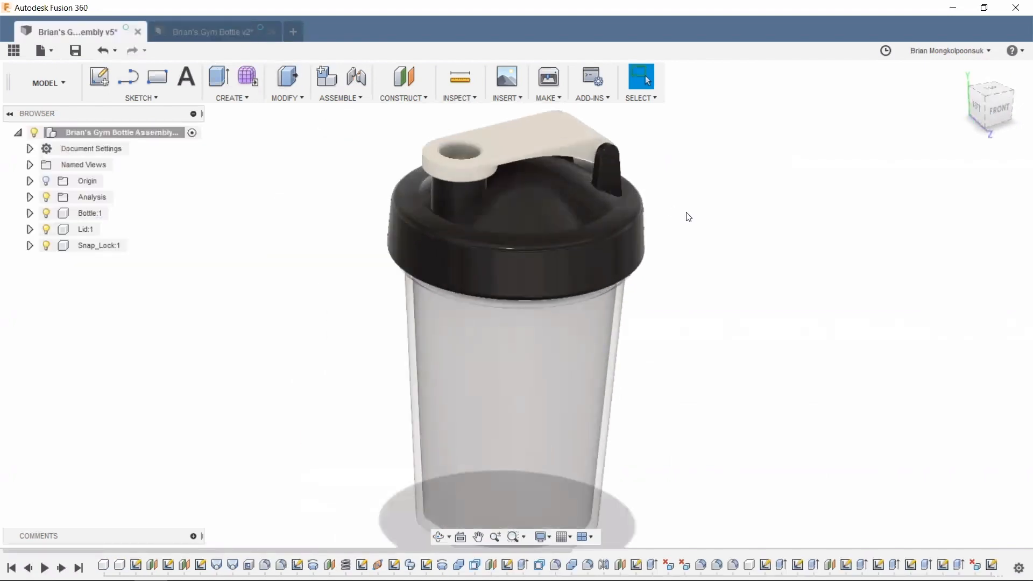
scroll(689, 217, "down", 1)
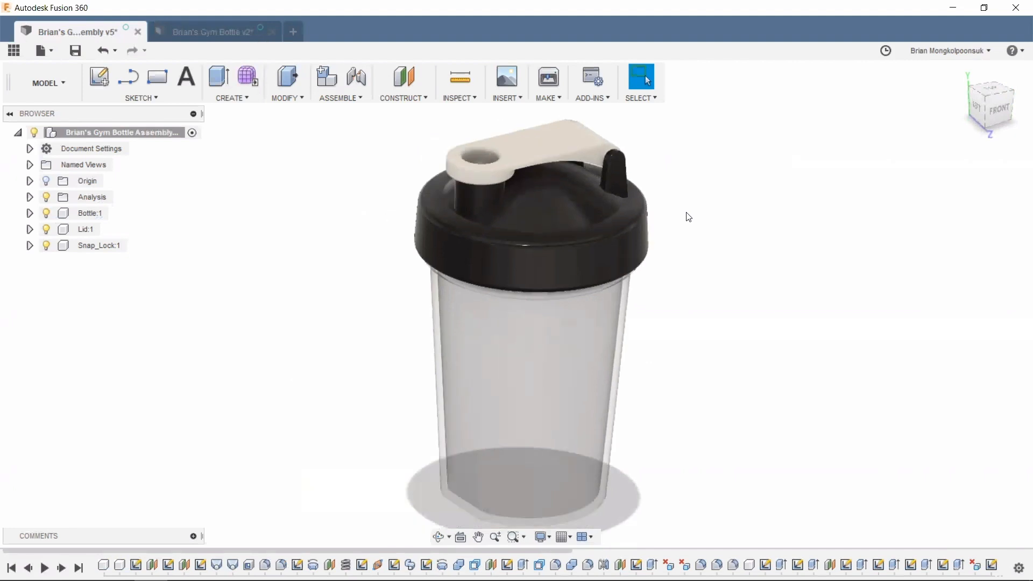
left_click(236, 33)
middle_click_drag(701, 273, 682, 251, "shift")
scroll(669, 257, "down", 1)
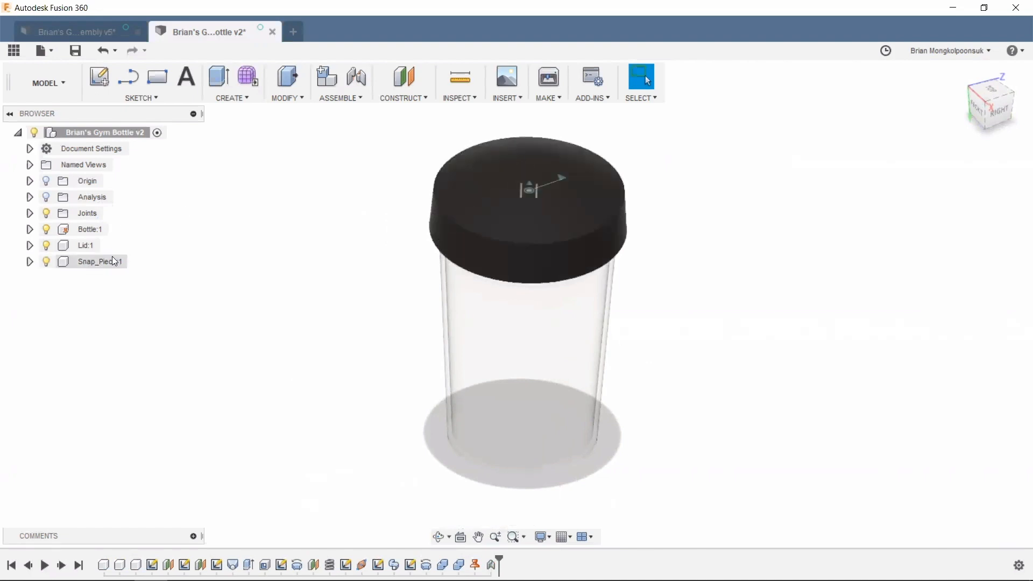
left_click(135, 264)
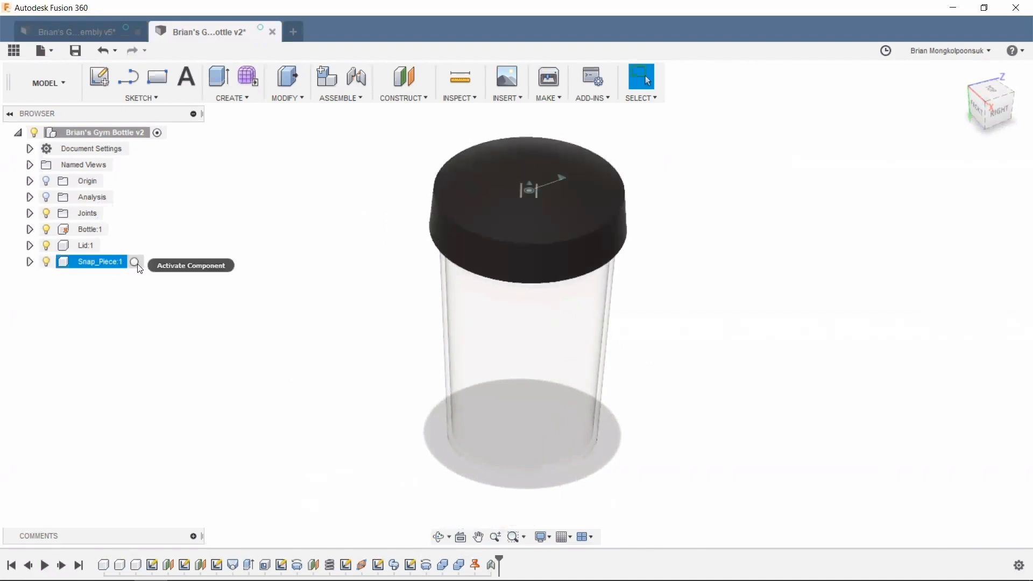
- Return to the finished assembly document, and switch to the PowerPoint slide show to advance to the presenter's contact slide
left_click(102, 34)
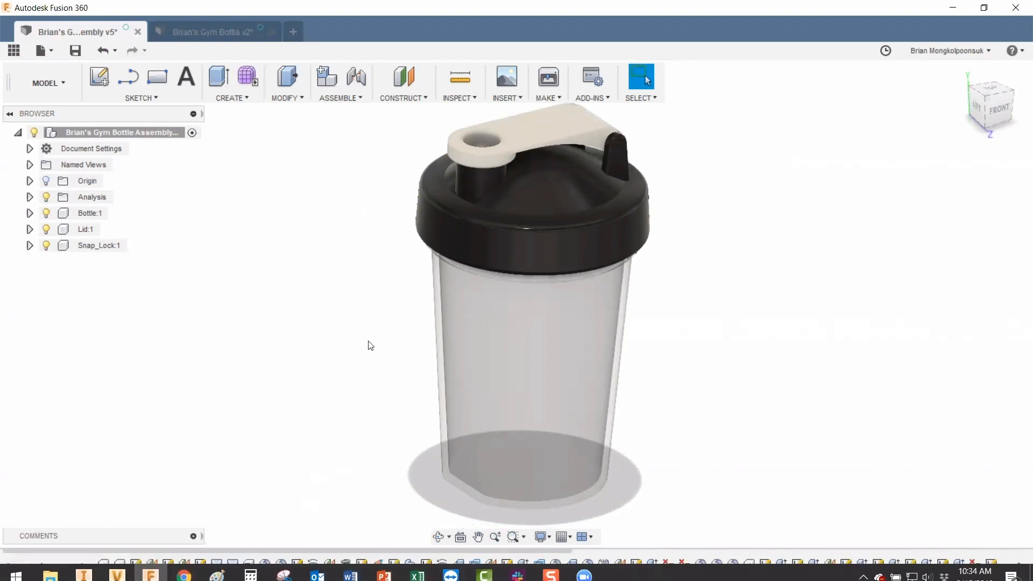
key("alt+Tab")
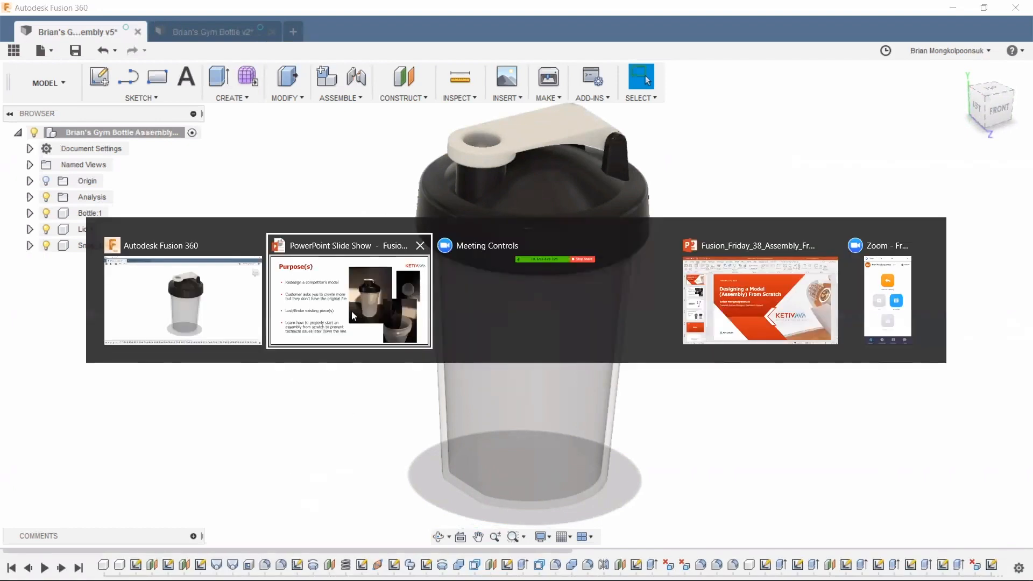
left_click(352, 311)
key("Right")
key("Right")
key("Right")
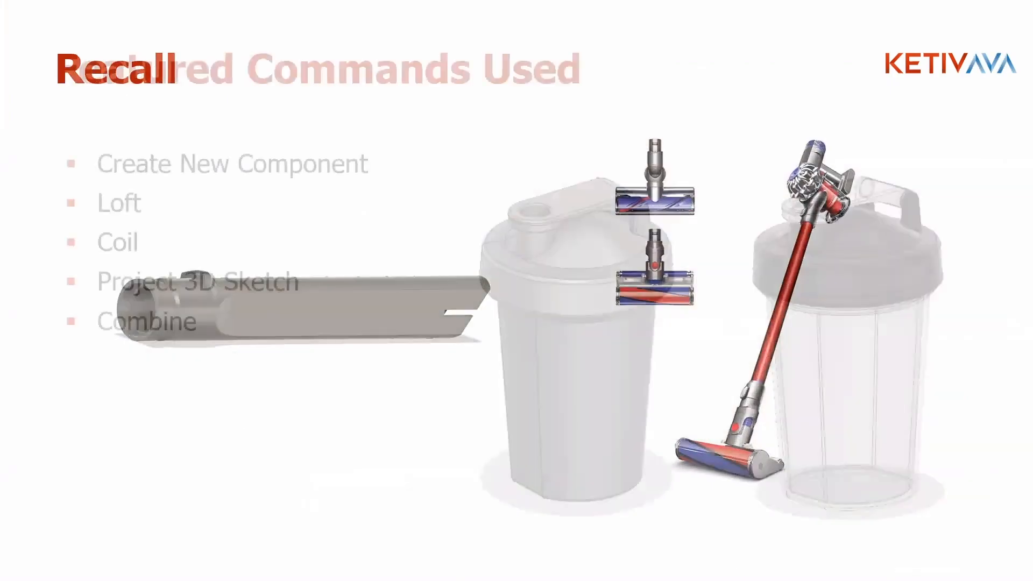
key("Right")
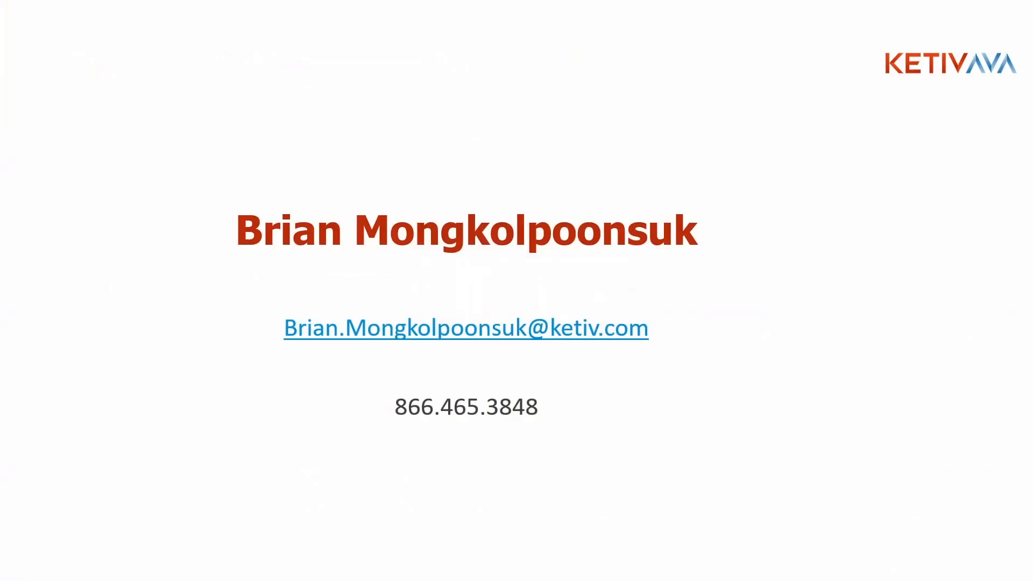